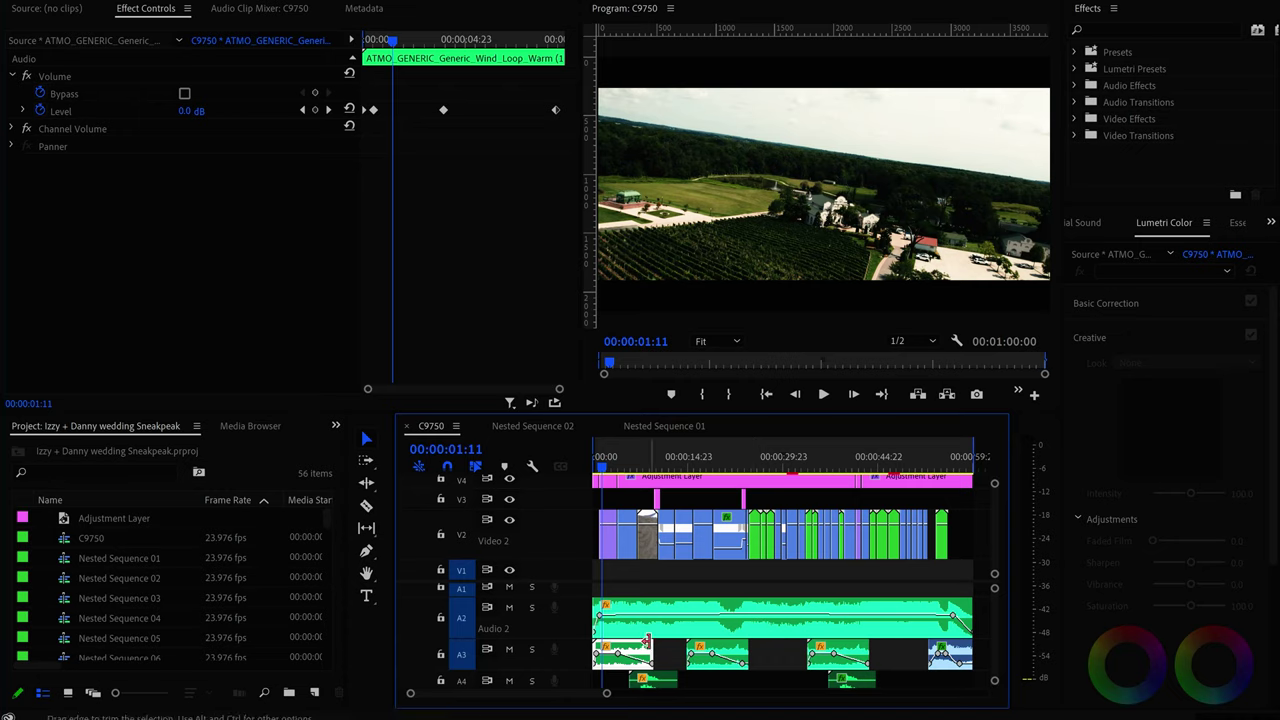
Examine the long adjustment layers on tracks V5 and V4, including the V4 layer's Lumetri Basic Correction settings
{"action": "left_click", "coordinate": [598, 466]}
{"action": "scroll", "coordinate": [995, 528], "scroll_direction": "up", "scroll_amount": 1}
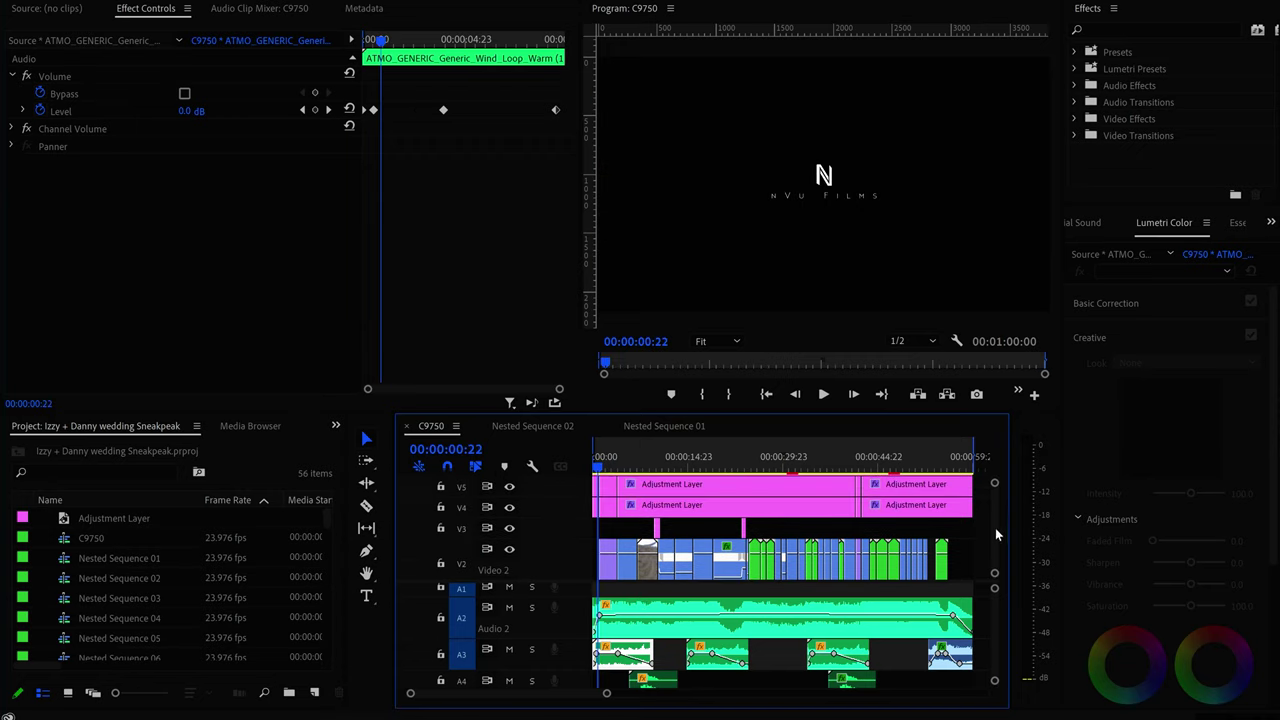
{"action": "scroll", "coordinate": [995, 528], "scroll_direction": "up", "scroll_amount": 3}
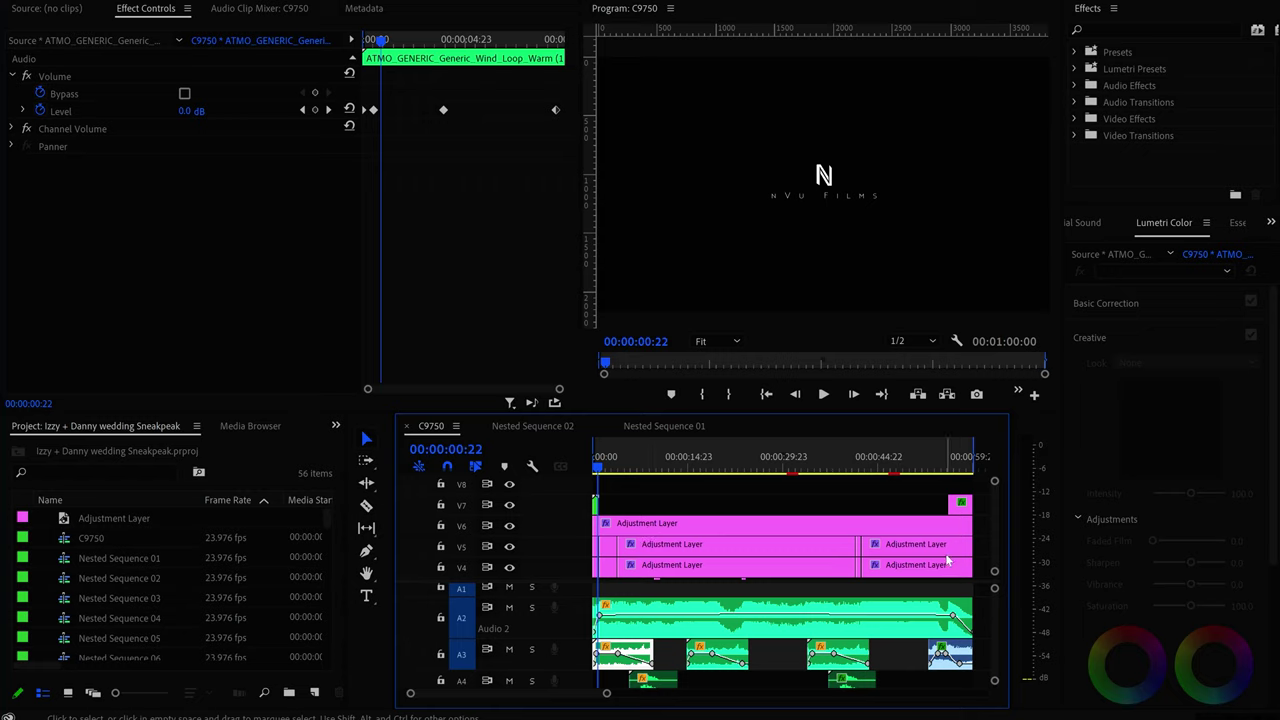
{"action": "left_click", "coordinate": [681, 544]}
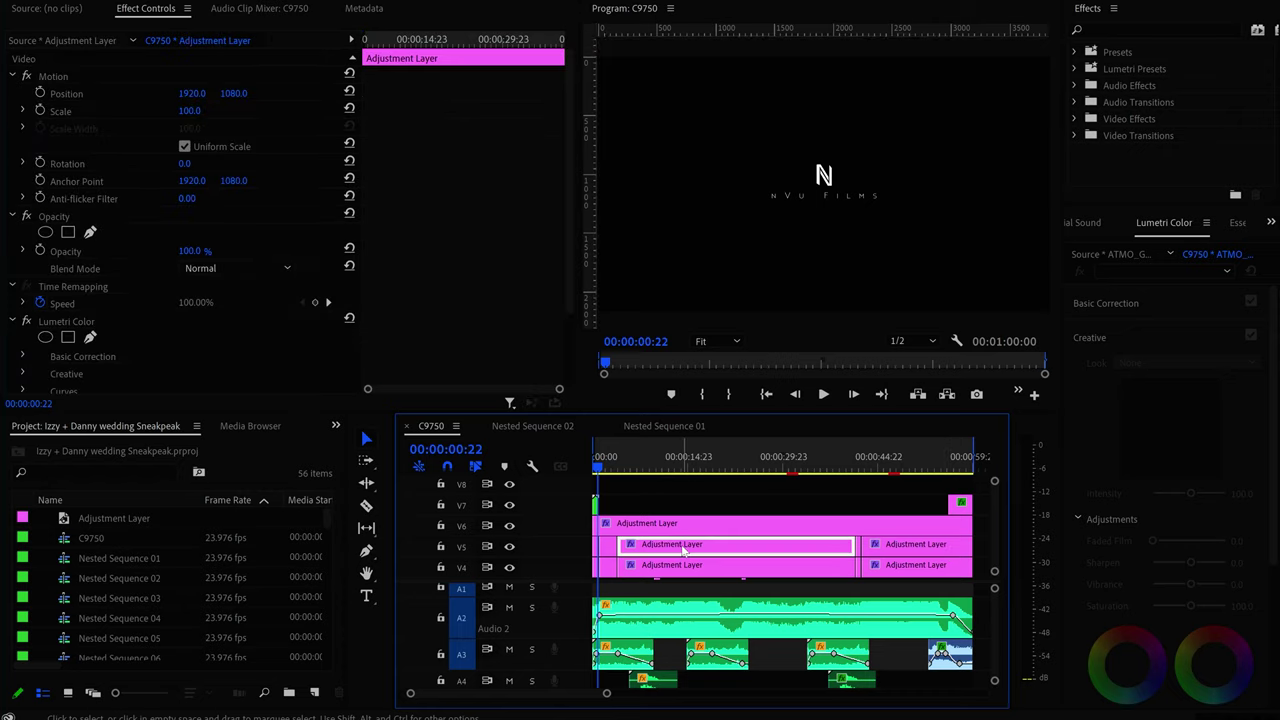
{"action": "left_click", "coordinate": [752, 576]}
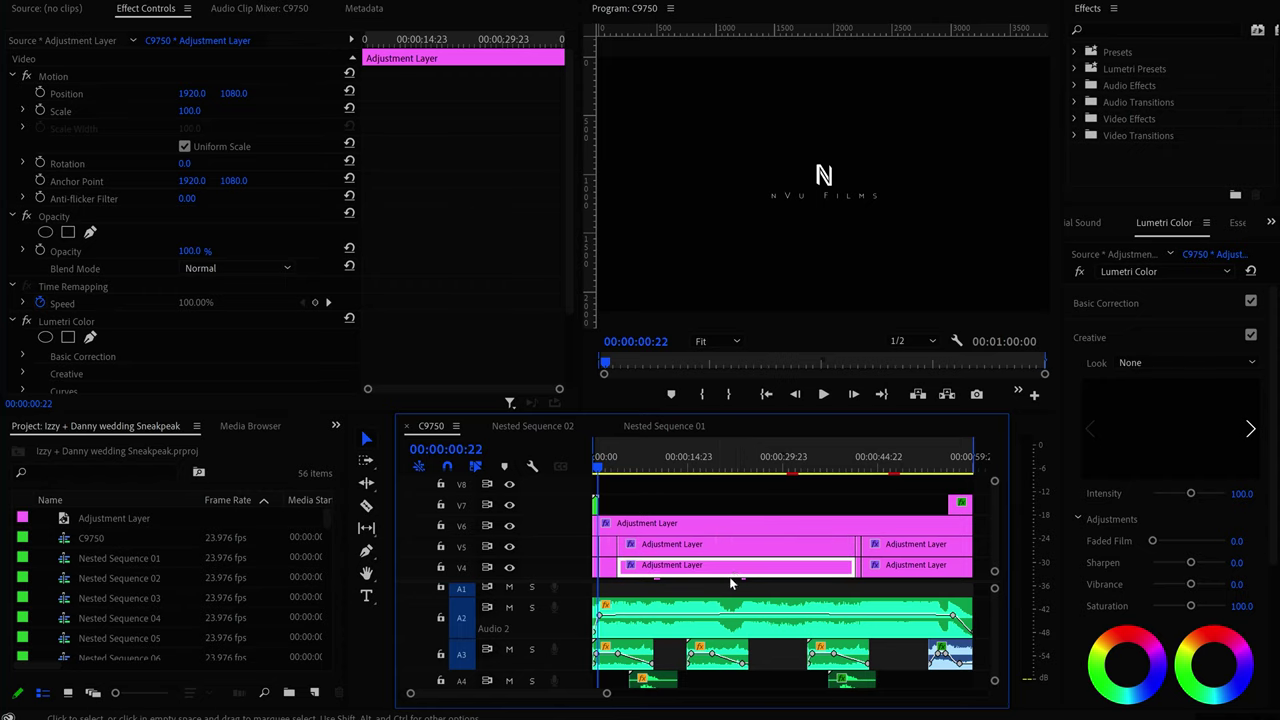
{"action": "left_click", "coordinate": [1140, 303]}
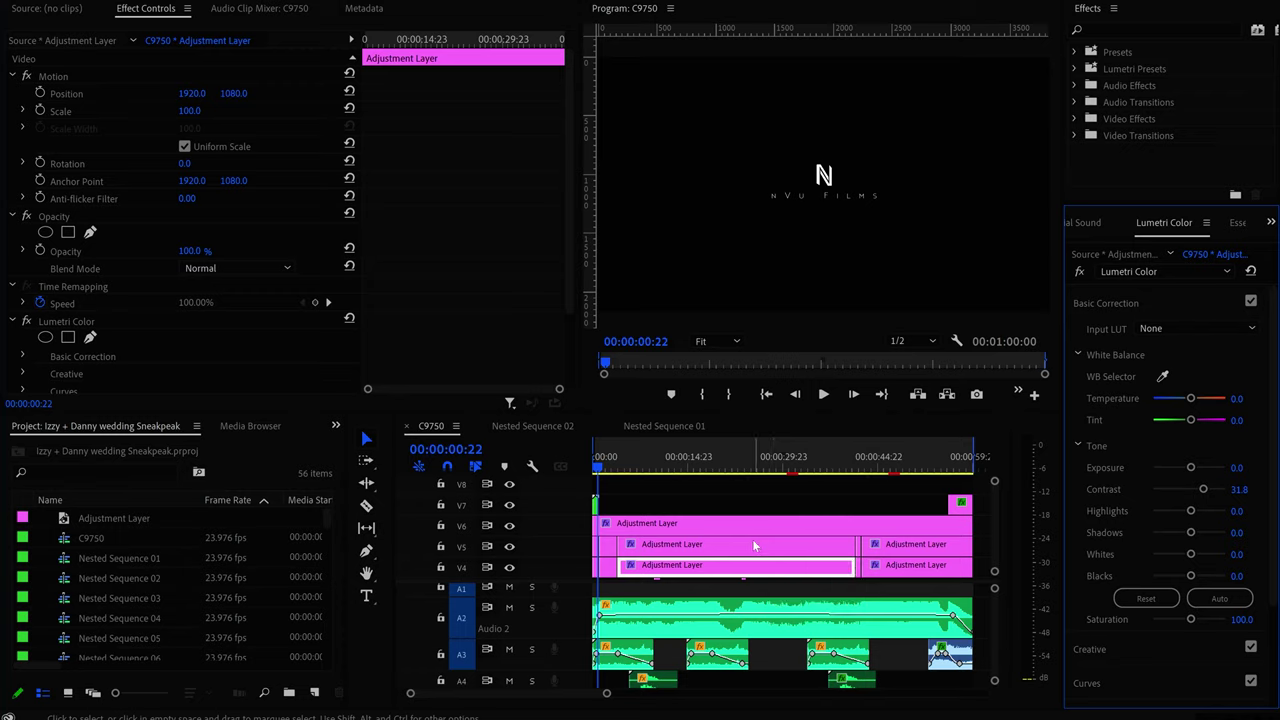
Examine the Crop settings on the V6 adjustment layer and search the effects for "crop"
{"action": "left_click", "coordinate": [724, 528]}
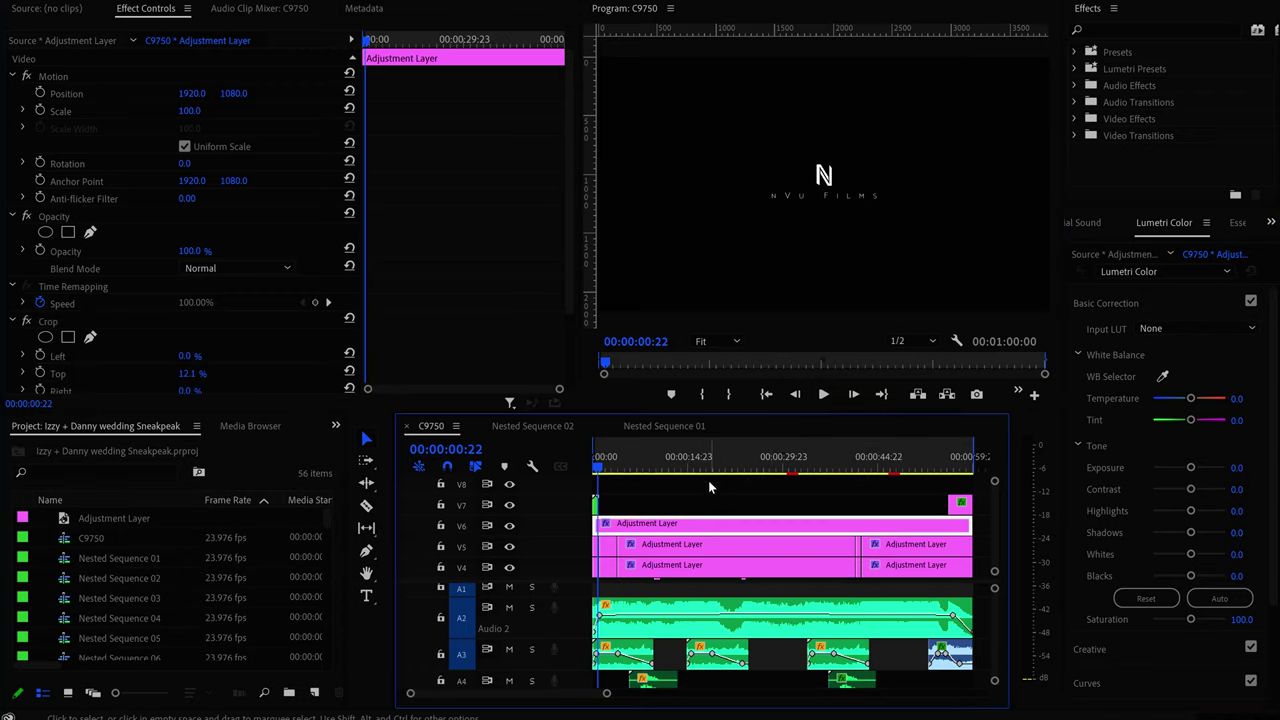
{"action": "scroll", "coordinate": [568, 267], "scroll_direction": "down", "scroll_amount": 2}
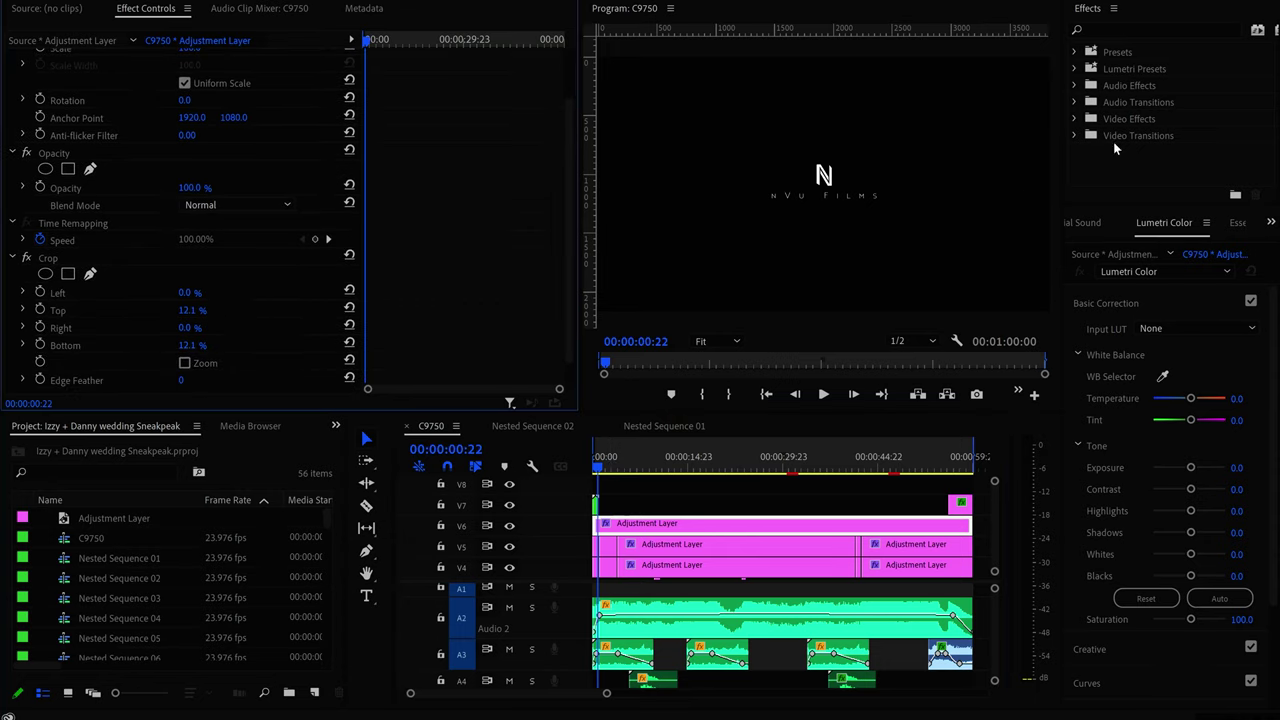
{"action": "left_click", "coordinate": [1152, 28]}
{"action": "type", "text": "crop"}
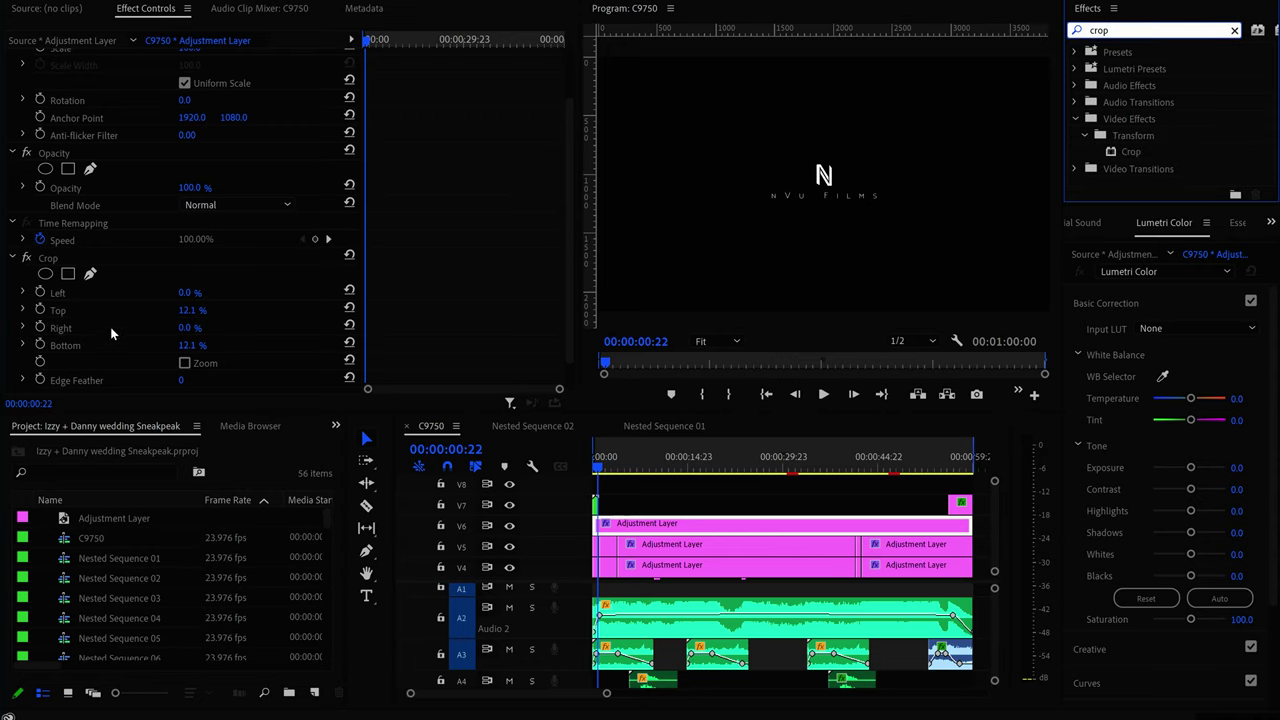
{"action": "left_click_drag", "start_coordinate": [184, 313], "coordinate": [194, 346]}
Scrub through the first seconds of the sequence to review the dress shots and the opening drone shot
{"action": "left_click", "coordinate": [643, 466]}
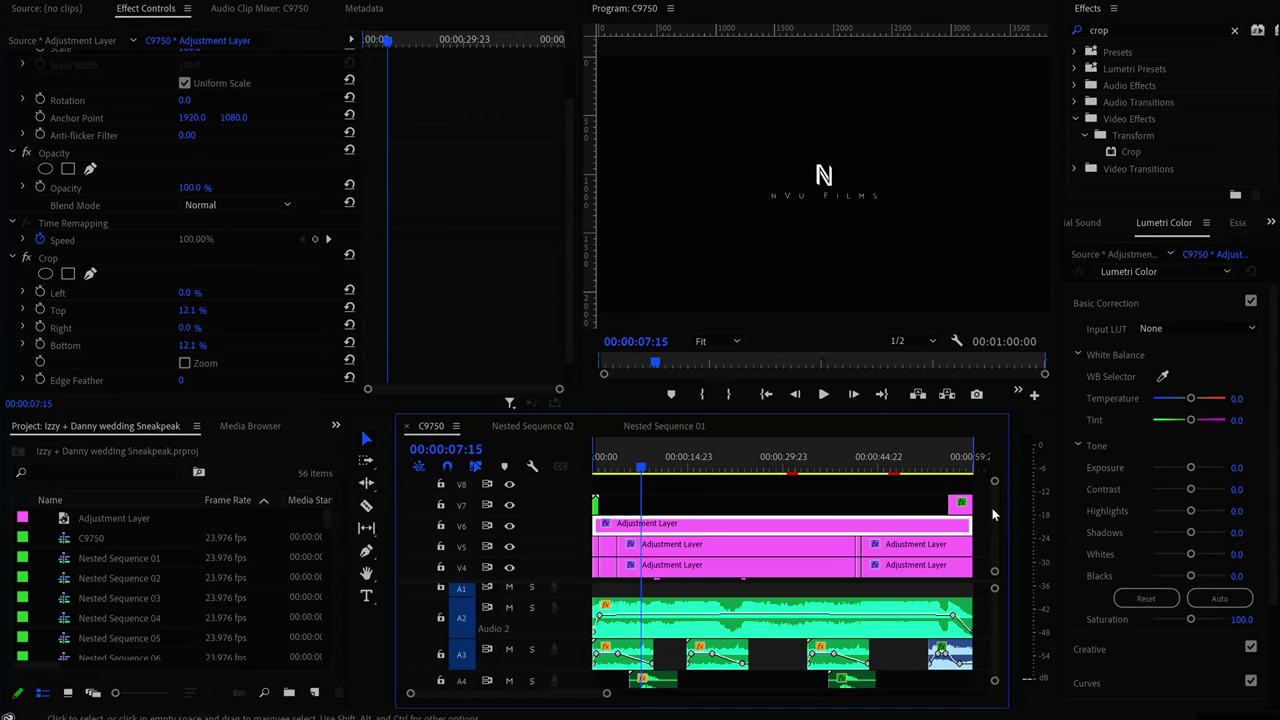
{"action": "scroll", "coordinate": [992, 508], "scroll_direction": "down", "scroll_amount": 5}
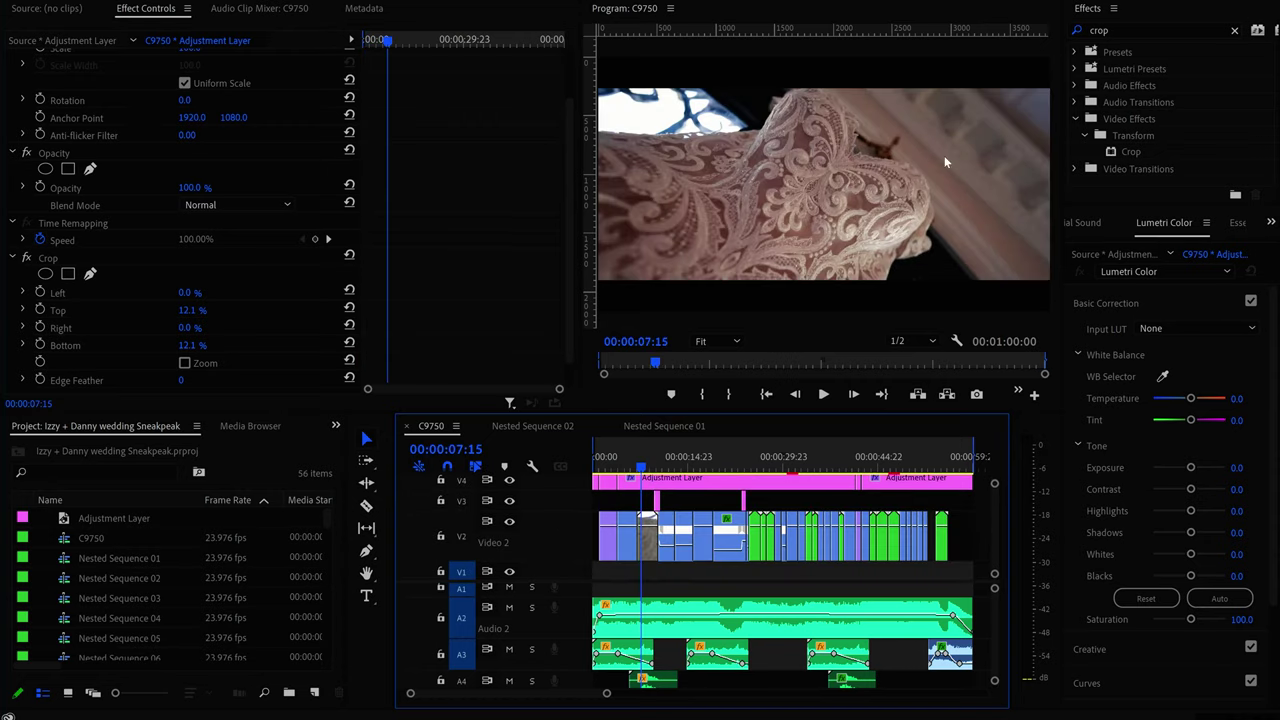
{"action": "left_click", "coordinate": [854, 395]}
{"action": "left_click", "coordinate": [632, 468]}
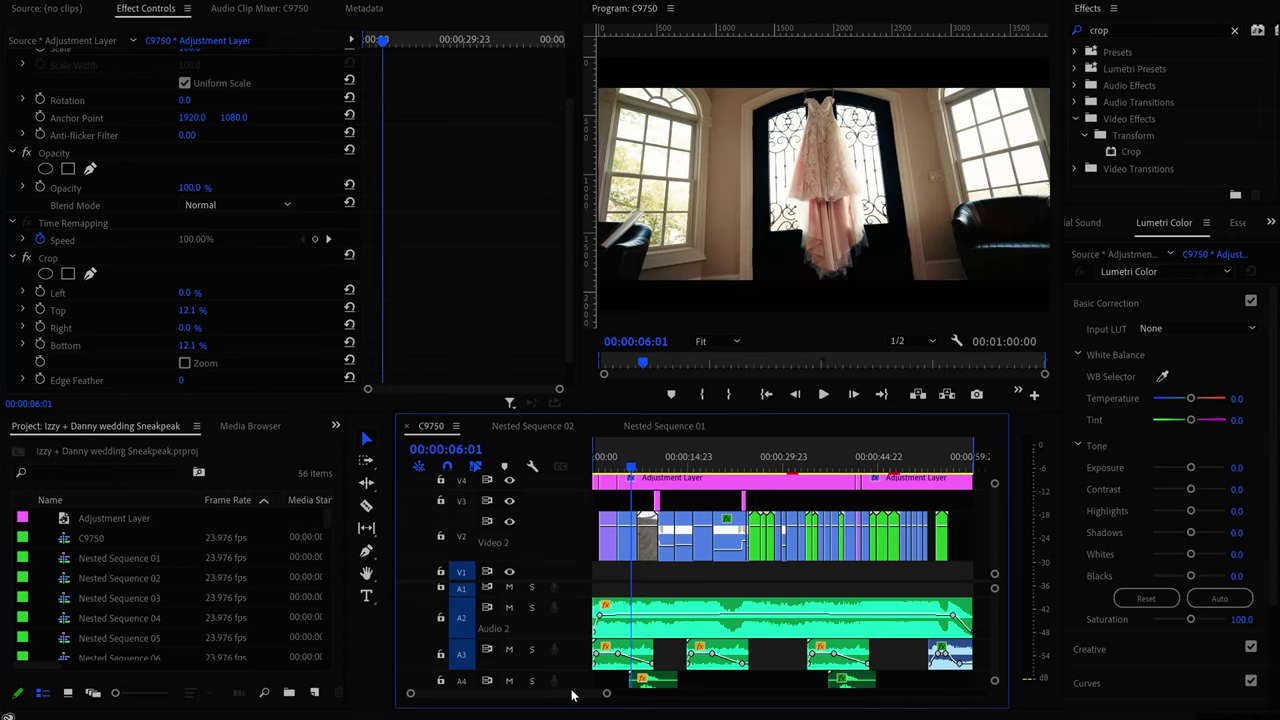
{"action": "left_click", "coordinate": [610, 462]}
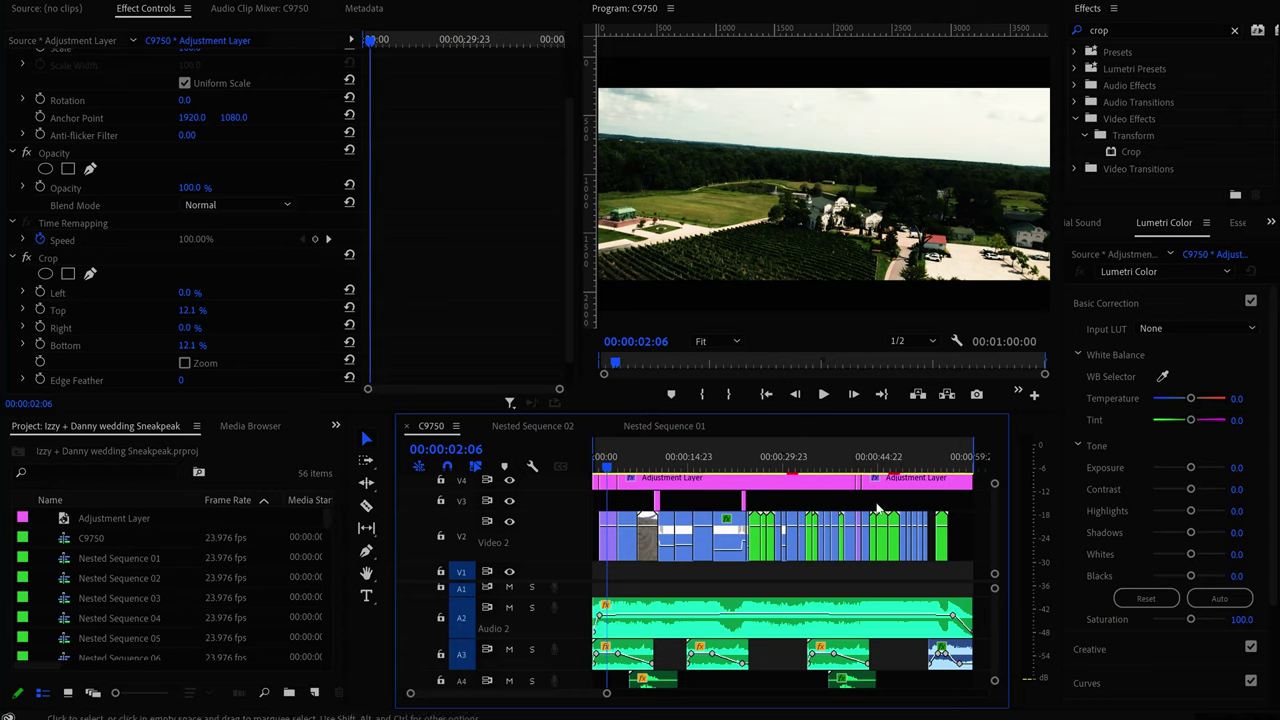
{"action": "left_click", "coordinate": [599, 454]}
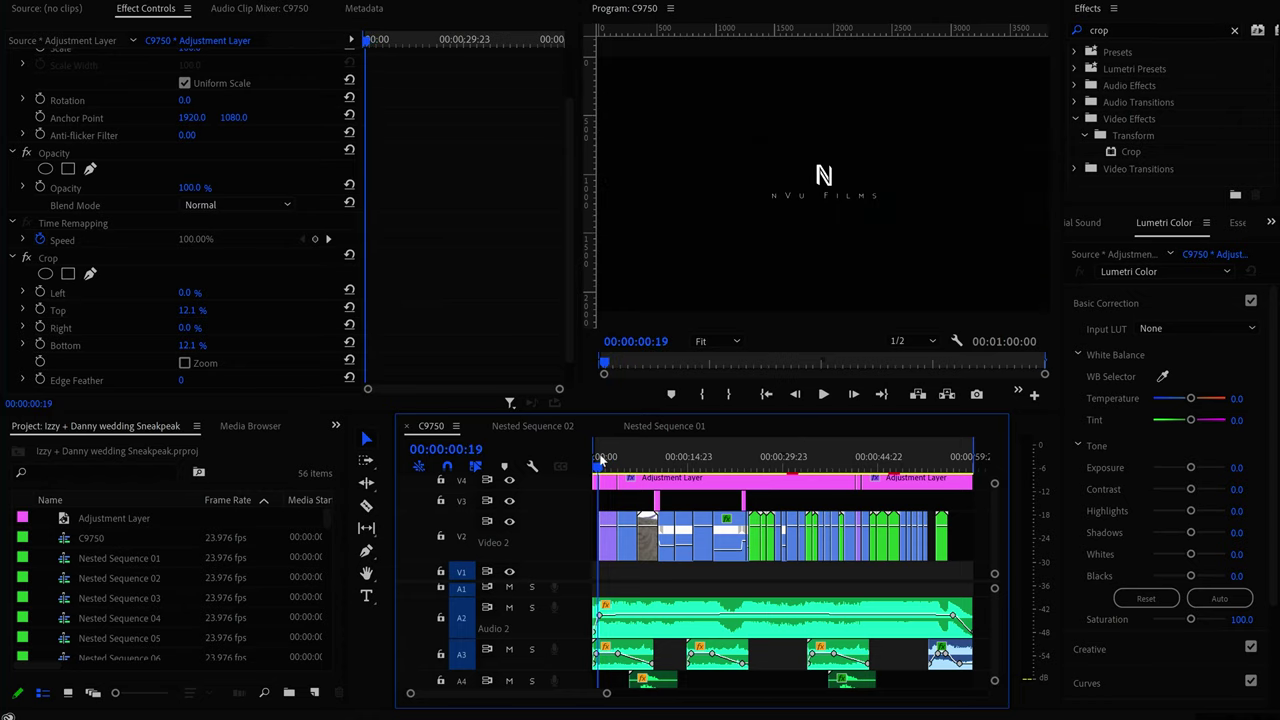
{"action": "left_click_drag", "start_coordinate": [603, 467], "coordinate": [615, 456]}
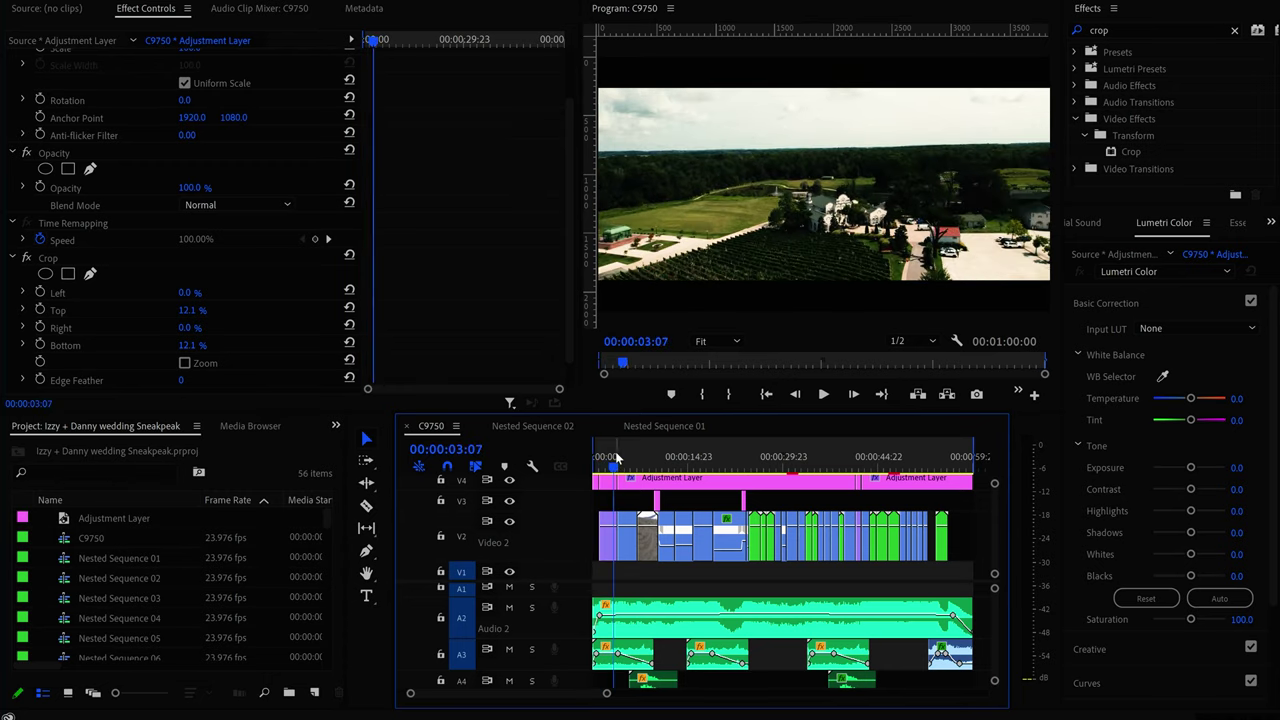
{"action": "left_click_drag", "start_coordinate": [614, 468], "coordinate": [605, 471]}
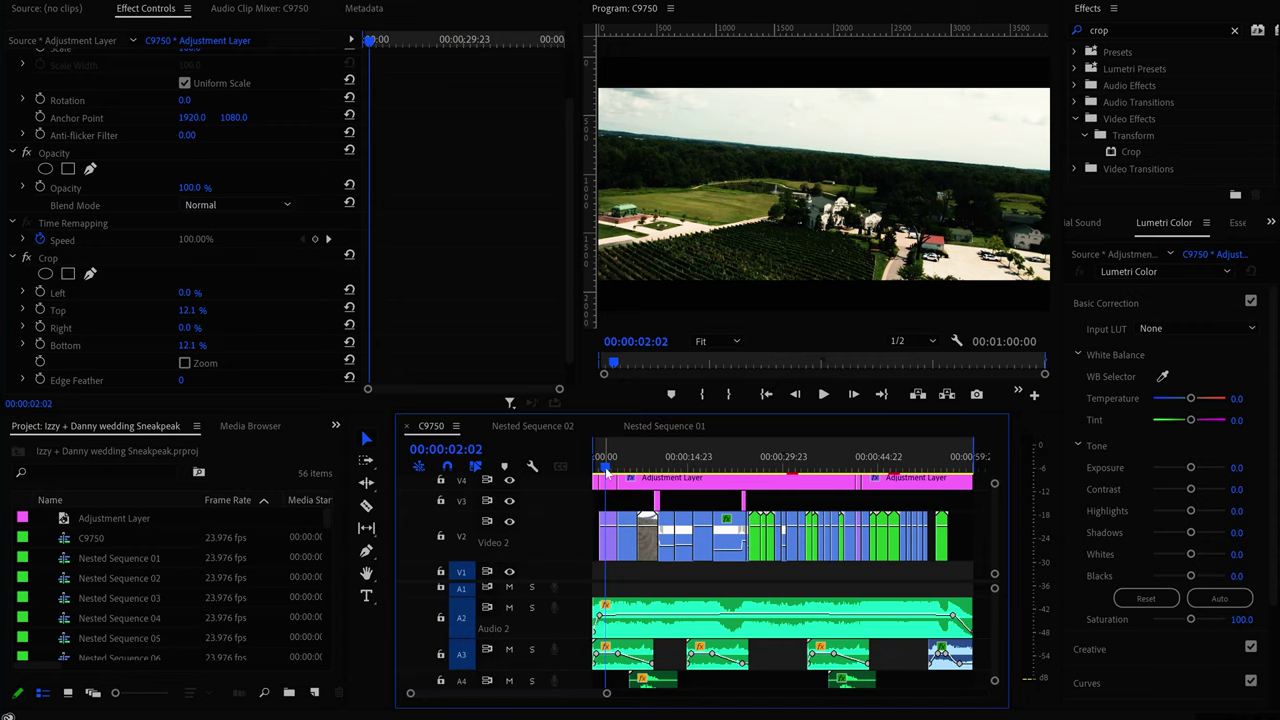
Duplicate the opening DJI_0481.MP4 clip onto track V3 and remove the motion, opacity, time remapping and Lumetri Color attributes from the copy
{"action": "left_click", "coordinate": [608, 540]}
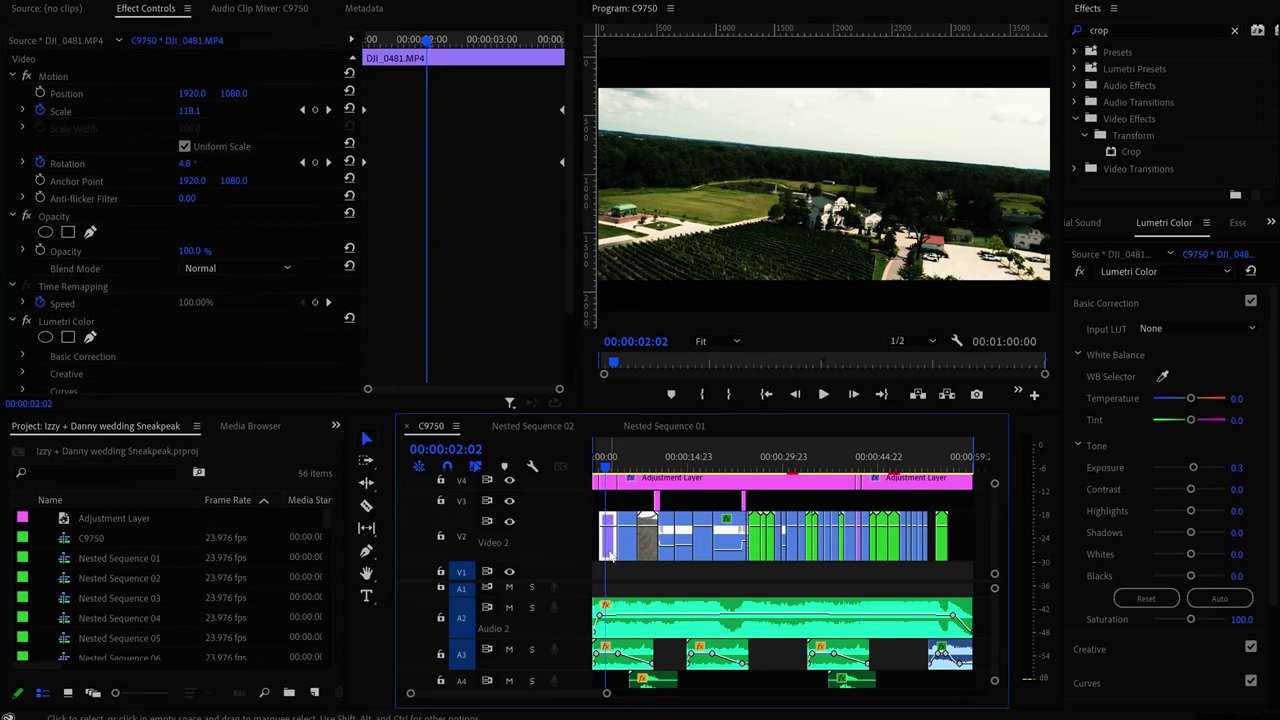
{"action": "left_click_drag", "start_coordinate": [610, 555], "coordinate": [610, 507]}
{"action": "right_click", "coordinate": [610, 507]}
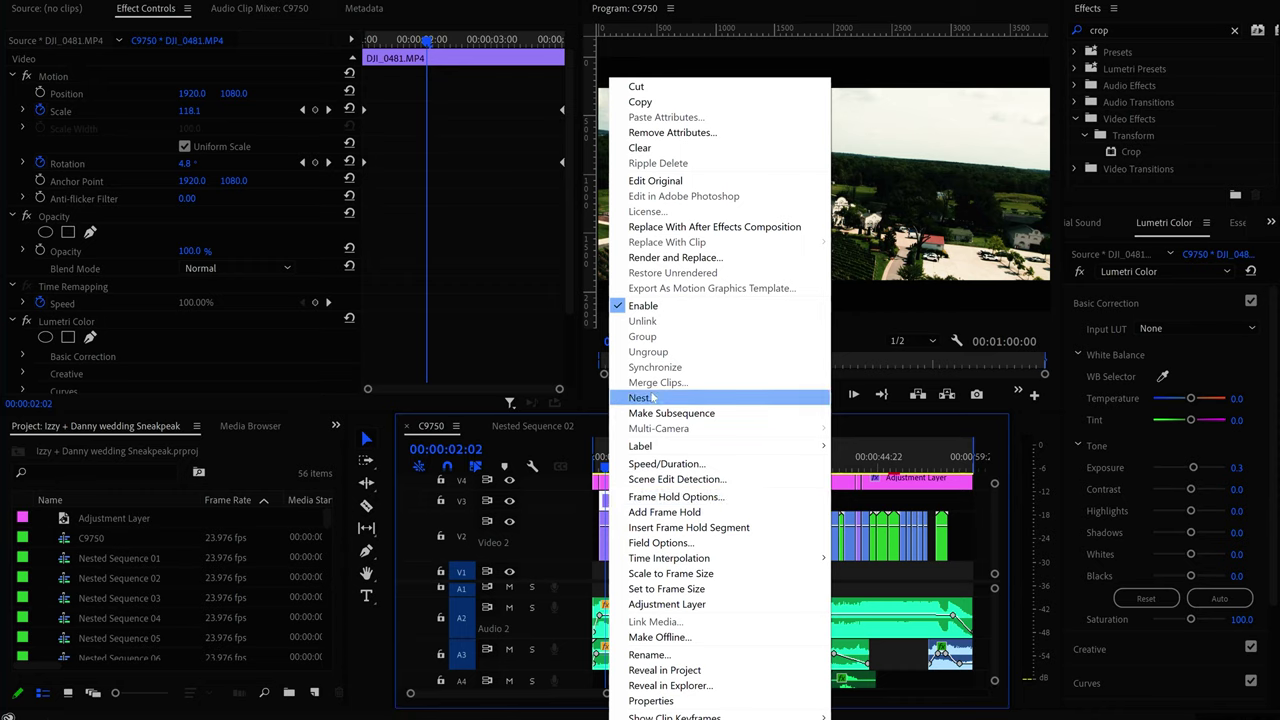
{"action": "left_click", "coordinate": [670, 133]}
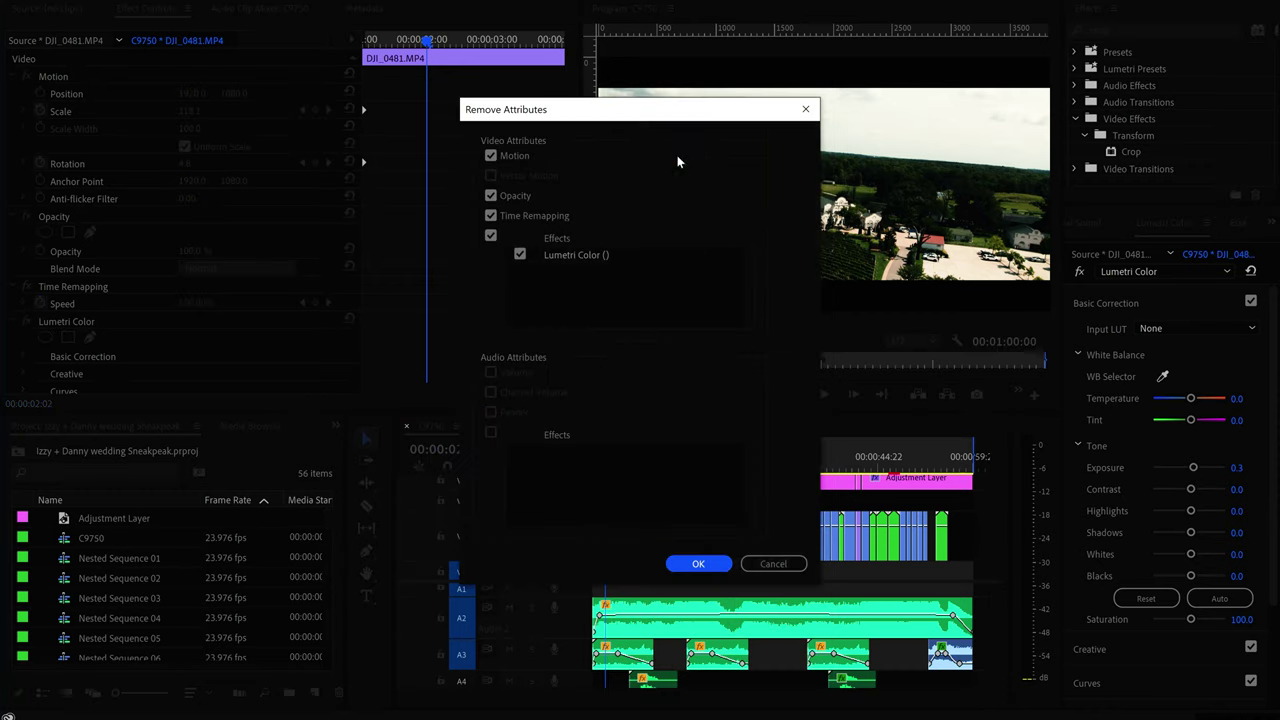
{"action": "left_click", "coordinate": [698, 564]}
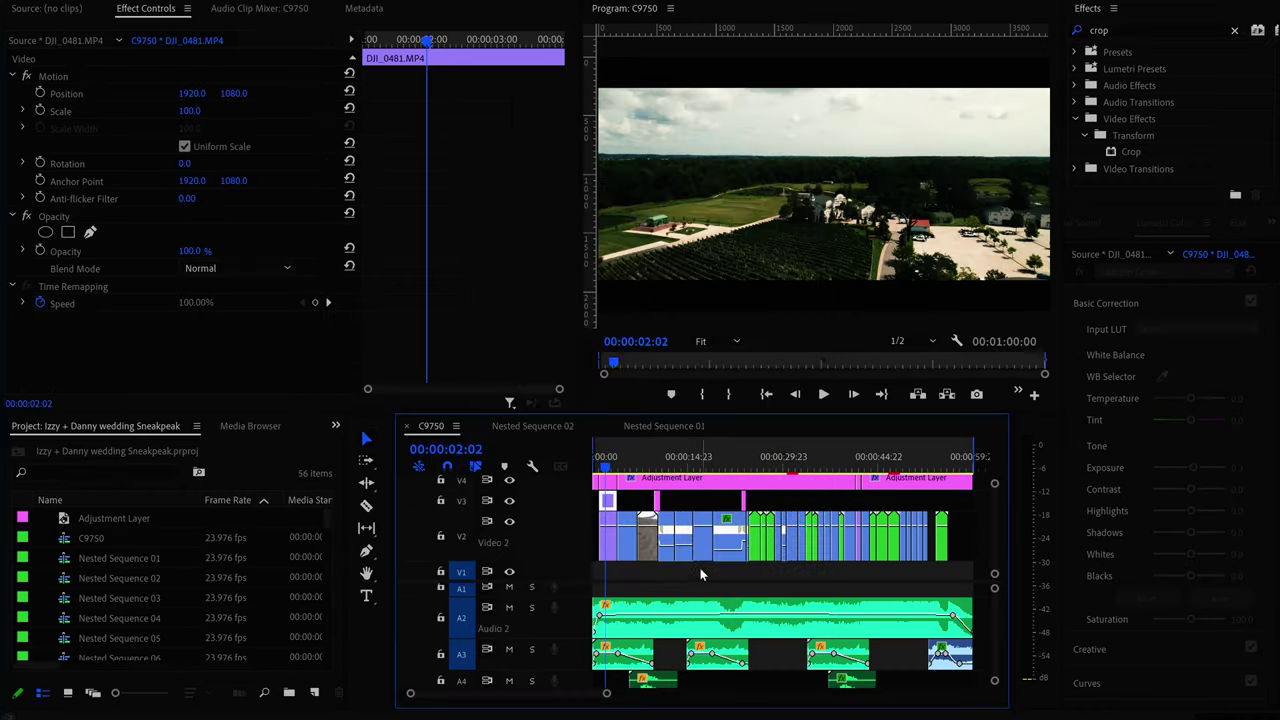
Play back the opening drone shot to preview the copy without its attributes
{"action": "key", "text": "space"}
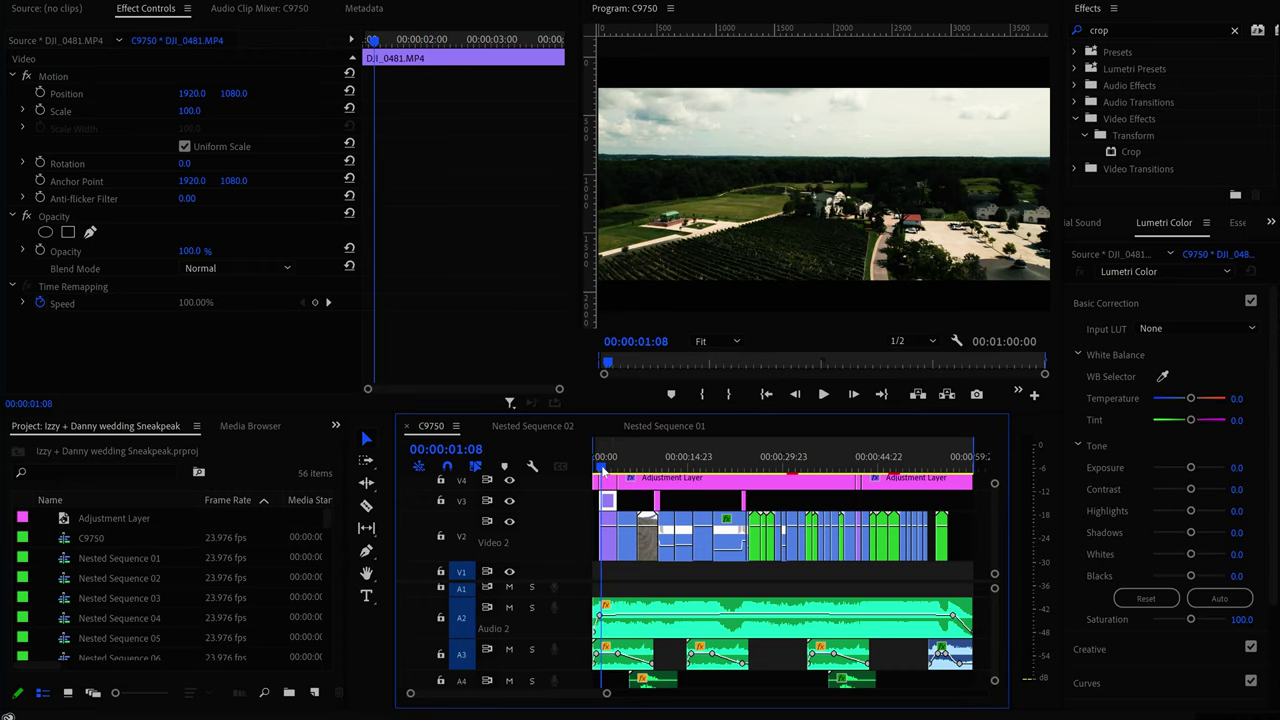
{"action": "left_click", "coordinate": [606, 466]}
{"action": "left_click", "coordinate": [824, 395]}
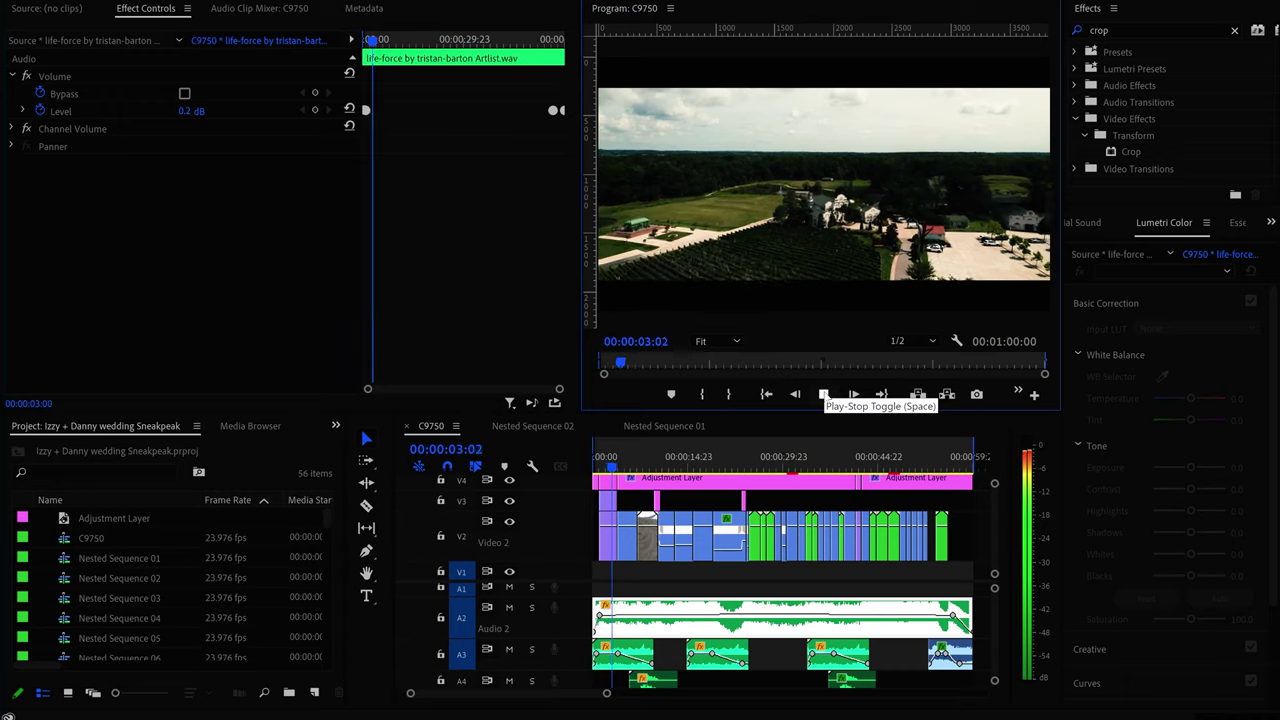
{"action": "left_click", "coordinate": [824, 395]}
{"action": "left_click", "coordinate": [610, 461]}
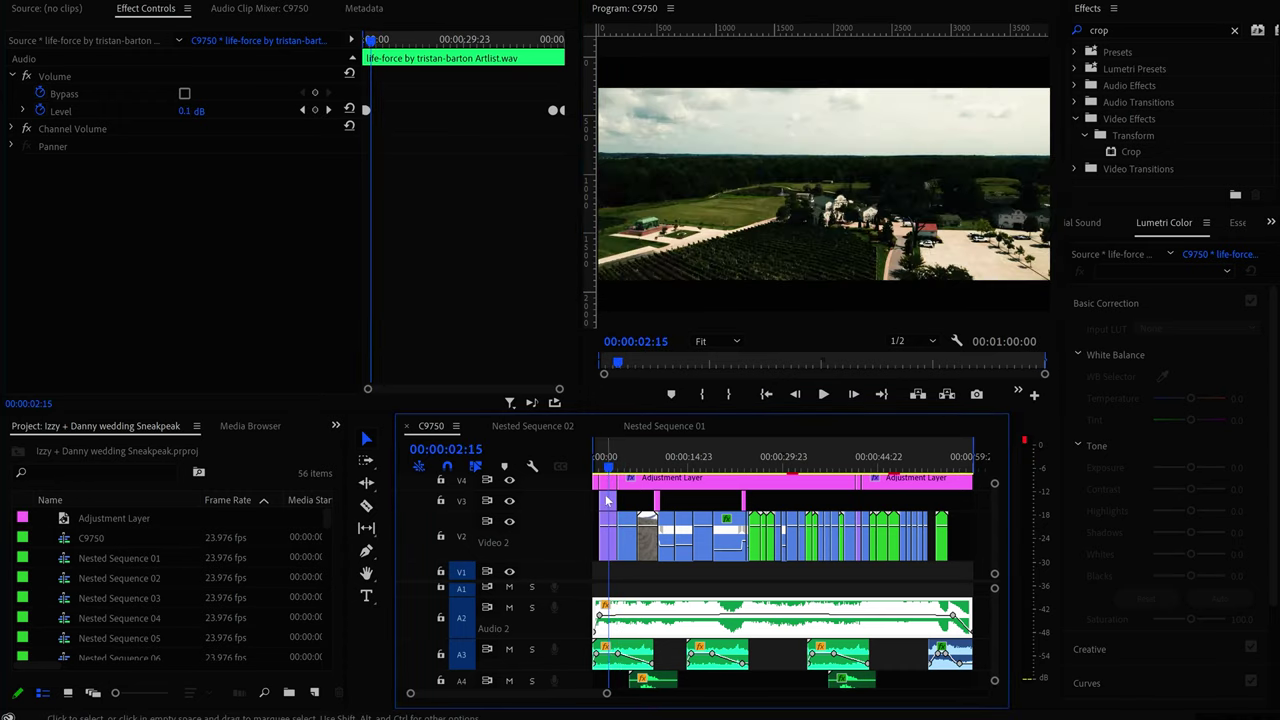
Clear the DJI_0481.MP4 copy from track V3
{"action": "left_click", "coordinate": [607, 501]}
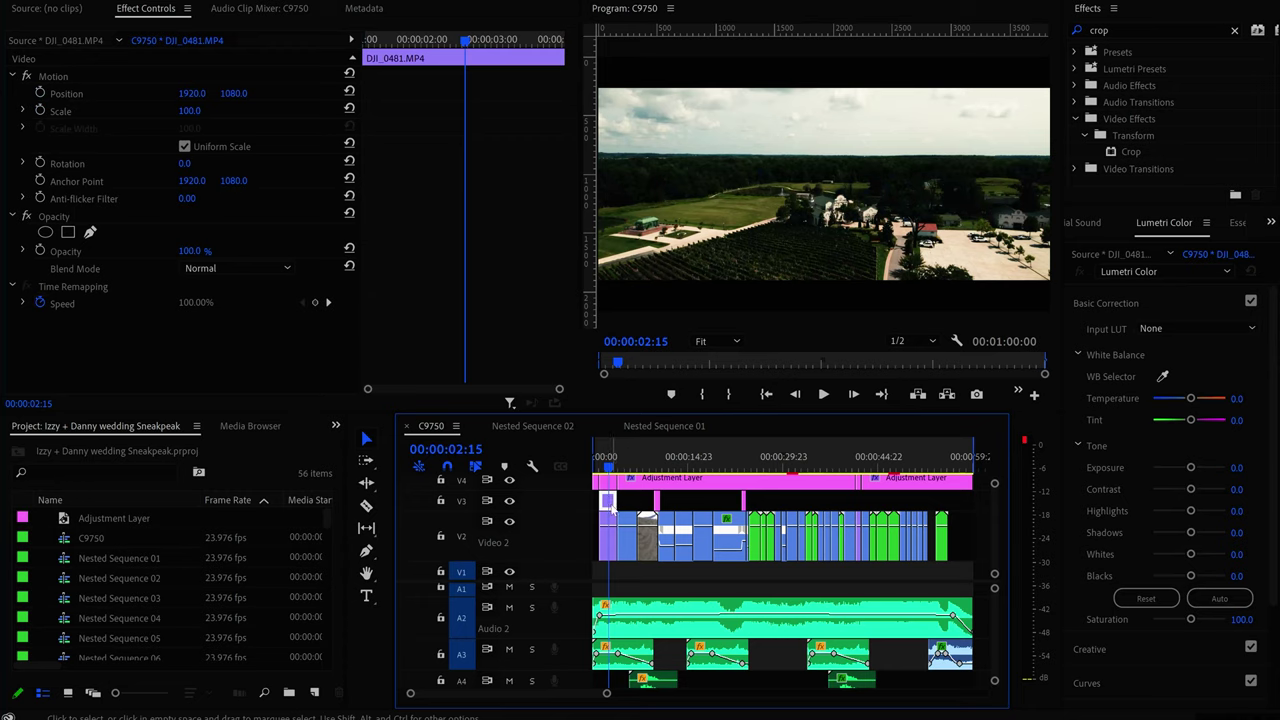
{"action": "right_click", "coordinate": [607, 501]}
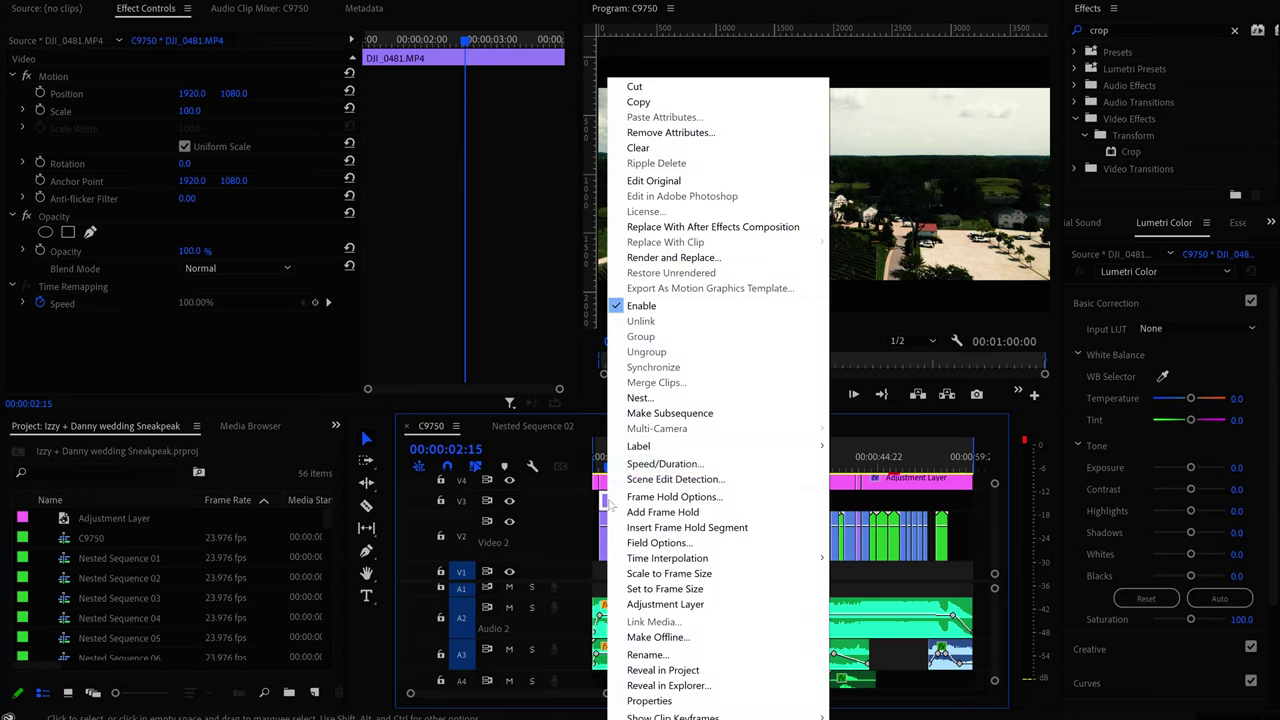
{"action": "left_click", "coordinate": [704, 149]}
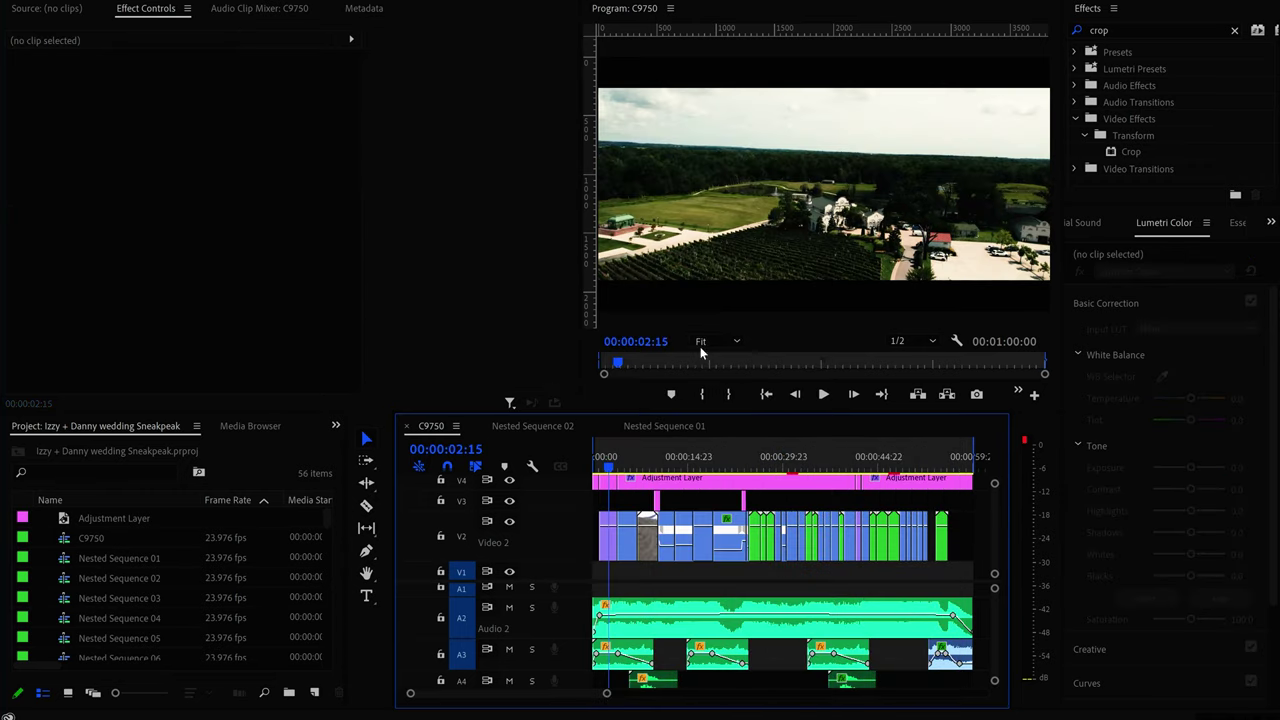
Examine the Scale and Rotation keyframes of the DJI_0481.MP4 clip on V2, from its first frame to its end
{"action": "left_click", "coordinate": [610, 541]}
{"action": "left_click_drag", "start_coordinate": [612, 462], "coordinate": [600, 468]}
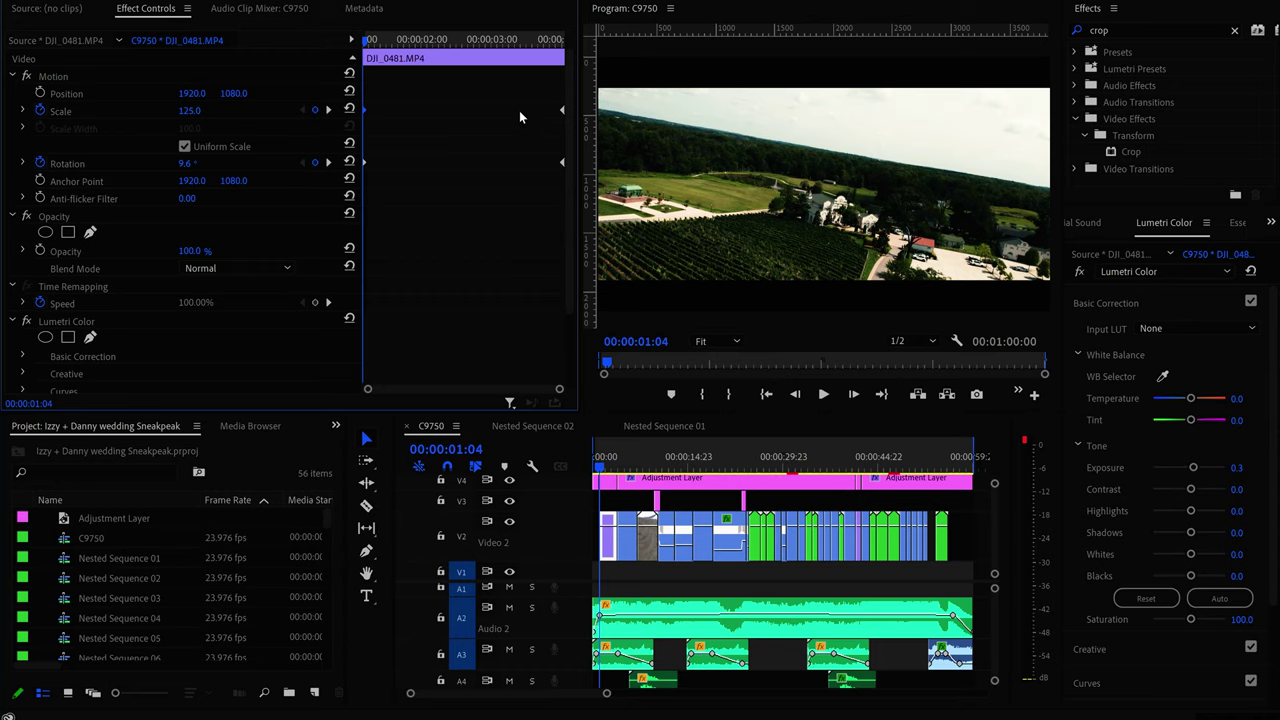
{"action": "left_click", "coordinate": [549, 40]}
{"action": "left_click_drag", "start_coordinate": [549, 40], "coordinate": [564, 45]}
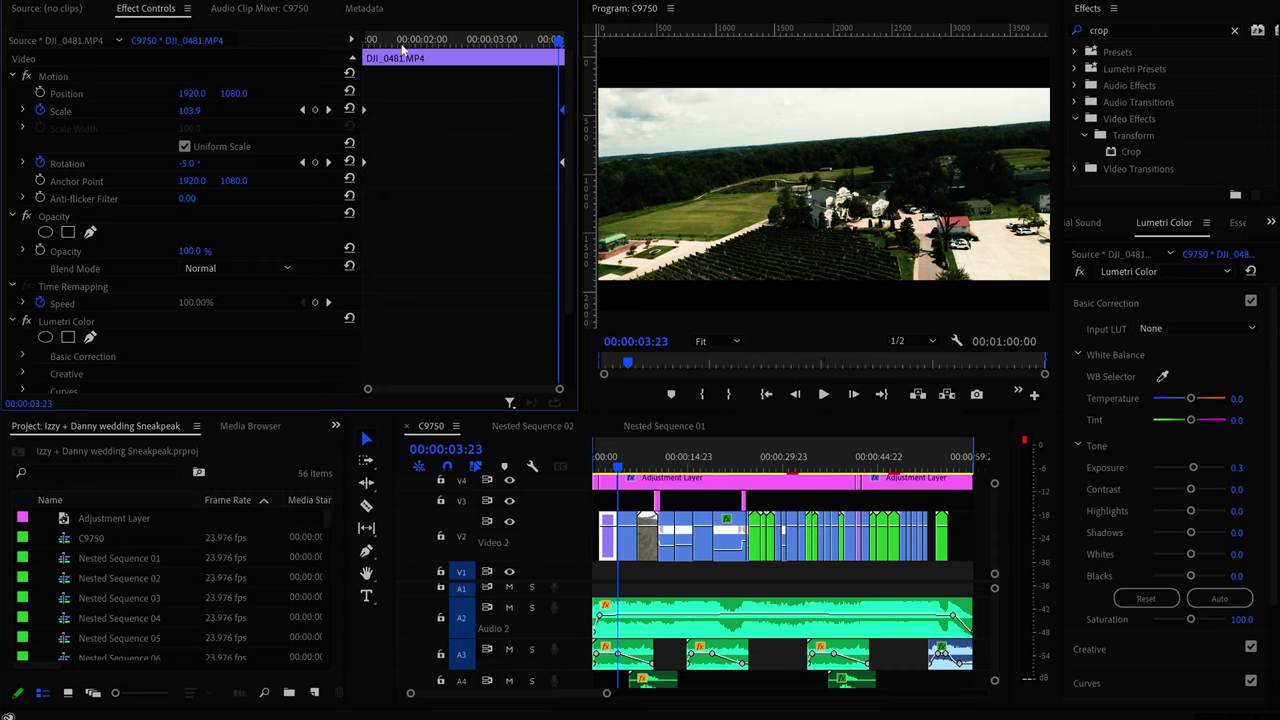
{"action": "left_click_drag", "start_coordinate": [392, 40], "coordinate": [566, 57]}
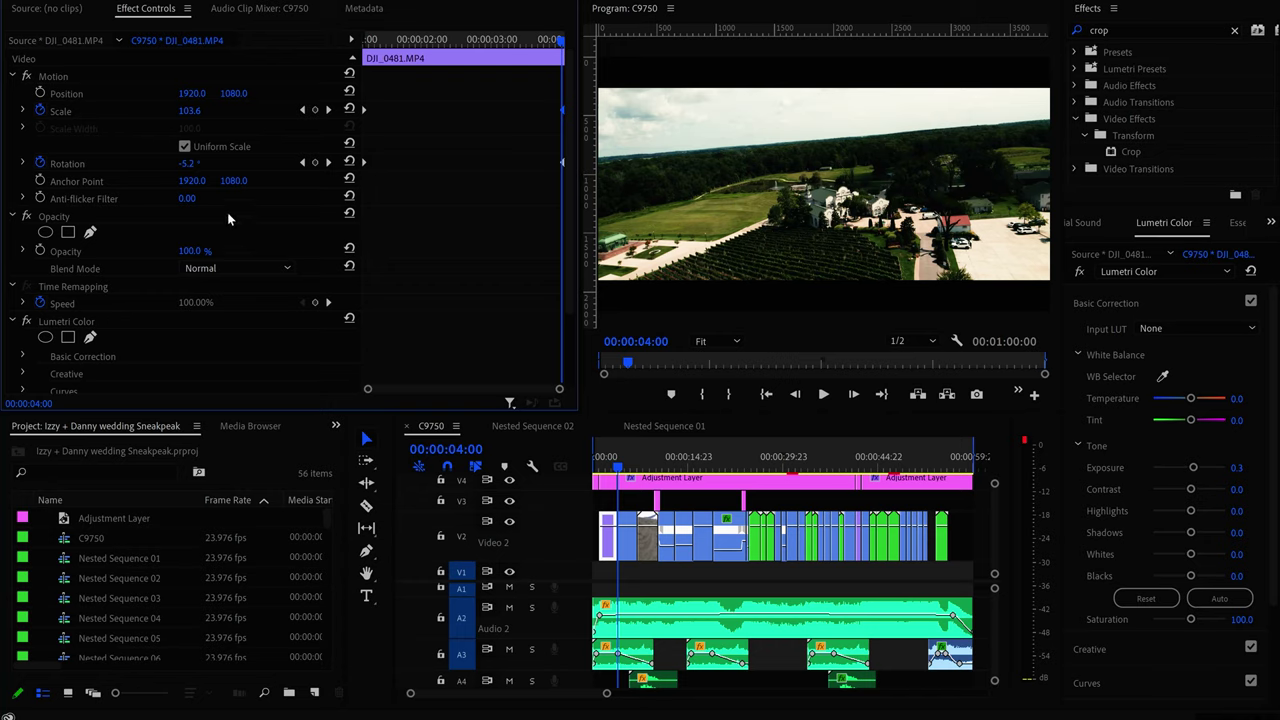
Remove the Rotation keyframes from the DJI_0481.MP4 clip and set its Rotation to 0
{"action": "left_click", "coordinate": [40, 163]}
{"action": "left_click", "coordinate": [692, 373]}
{"action": "left_click", "coordinate": [40, 163]}
{"action": "left_click", "coordinate": [688, 373]}
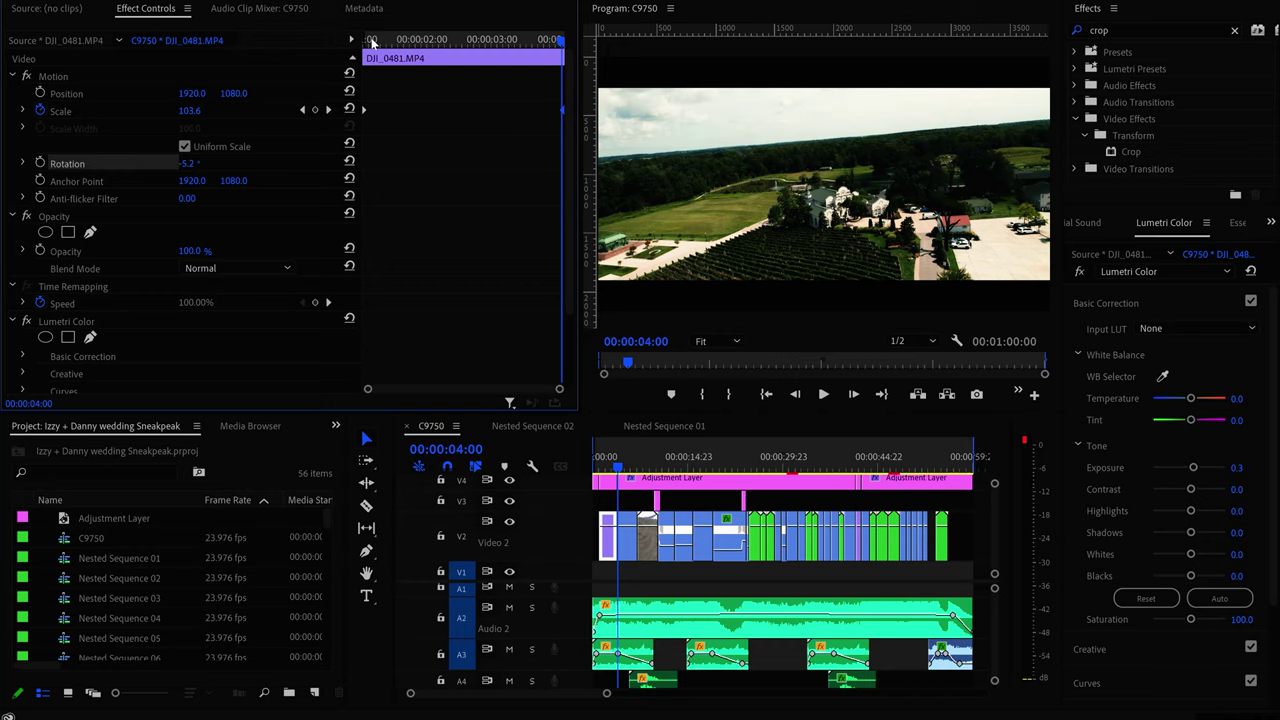
{"action": "left_click", "coordinate": [194, 163]}
{"action": "type", "text": "0"}
{"action": "key", "text": "Tab"}
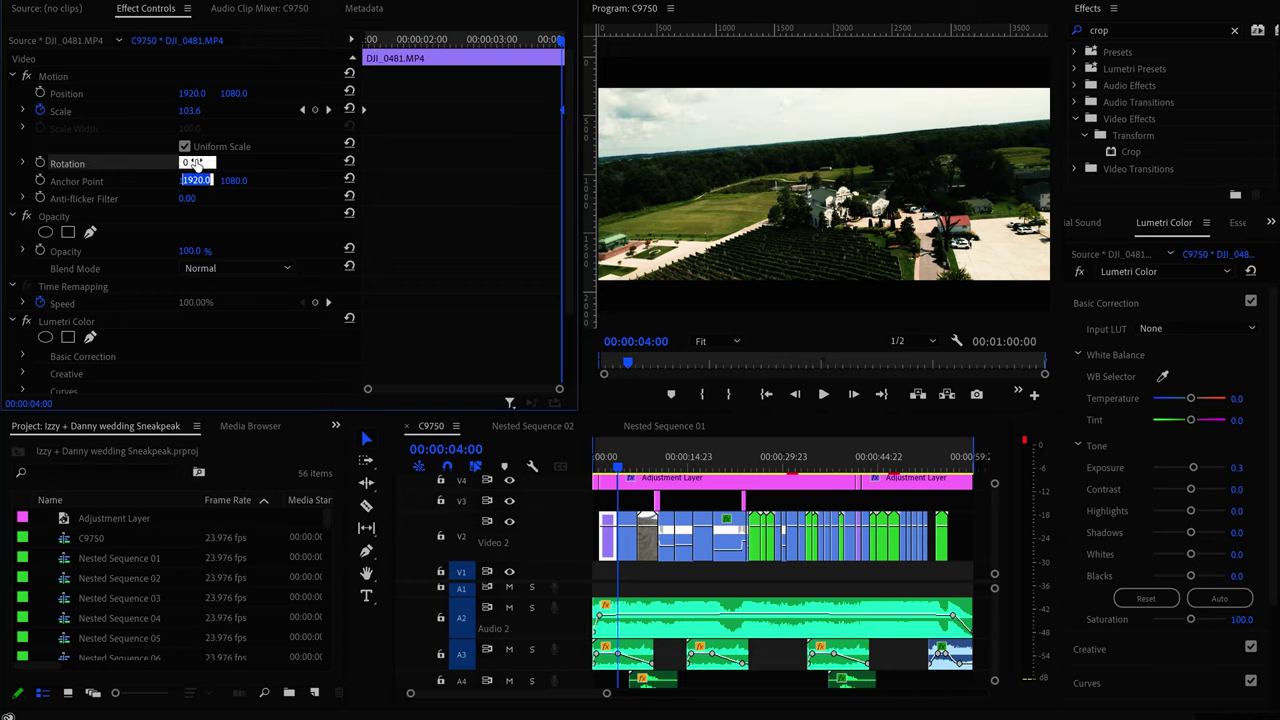
Scrub through the DJI_0481.MP4 clip to preview the scale animation without rotation
{"action": "left_click", "coordinate": [376, 48]}
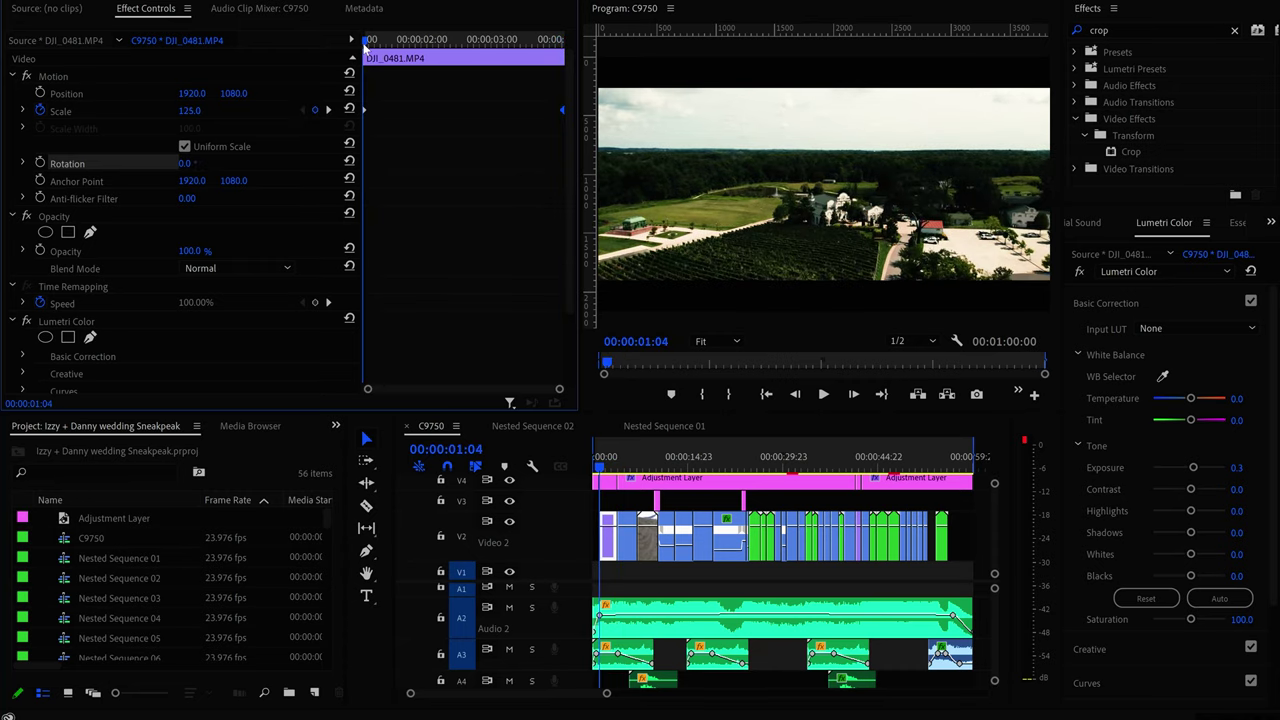
{"action": "left_click_drag", "start_coordinate": [370, 45], "coordinate": [491, 45]}
{"action": "left_click_drag", "start_coordinate": [545, 60], "coordinate": [418, 60]}
Undo the rotation value change and the removal of the clip's Rotation keyframes
{"action": "left_click", "coordinate": [38, 3]}
{"action": "left_click", "coordinate": [36, 5]}
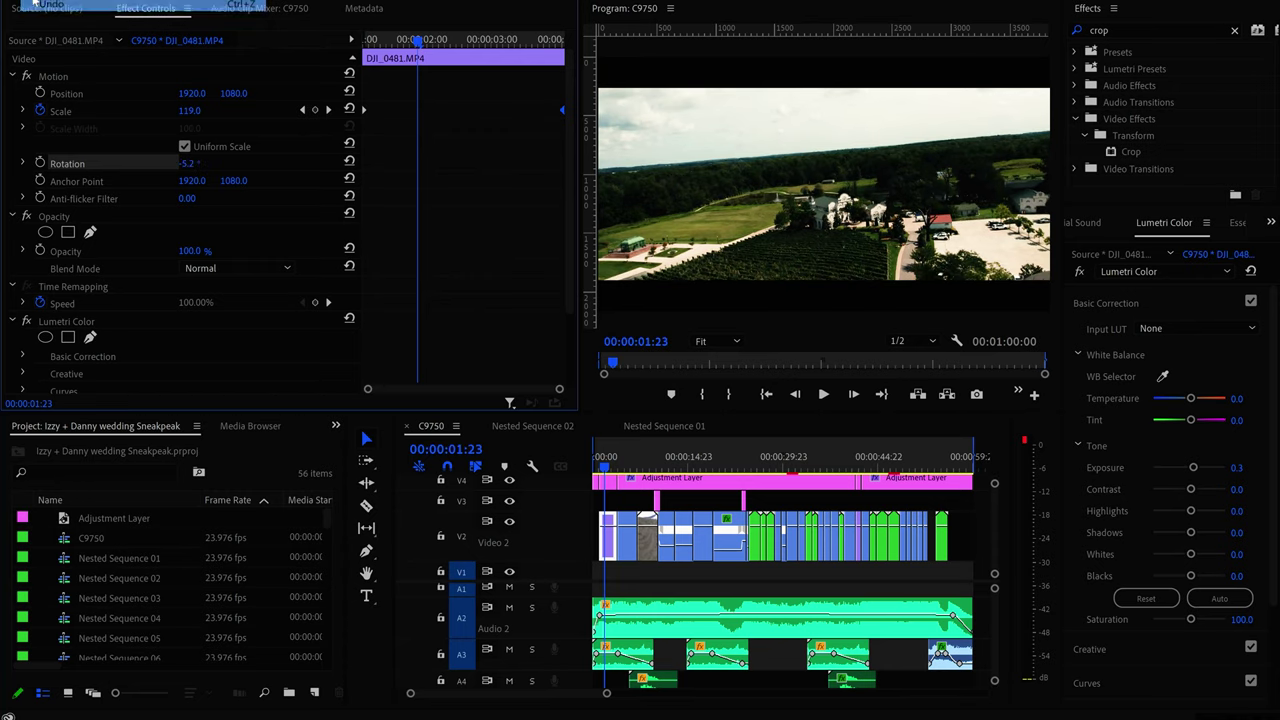
{"action": "left_click", "coordinate": [32, 3]}
{"action": "left_click", "coordinate": [32, 5]}
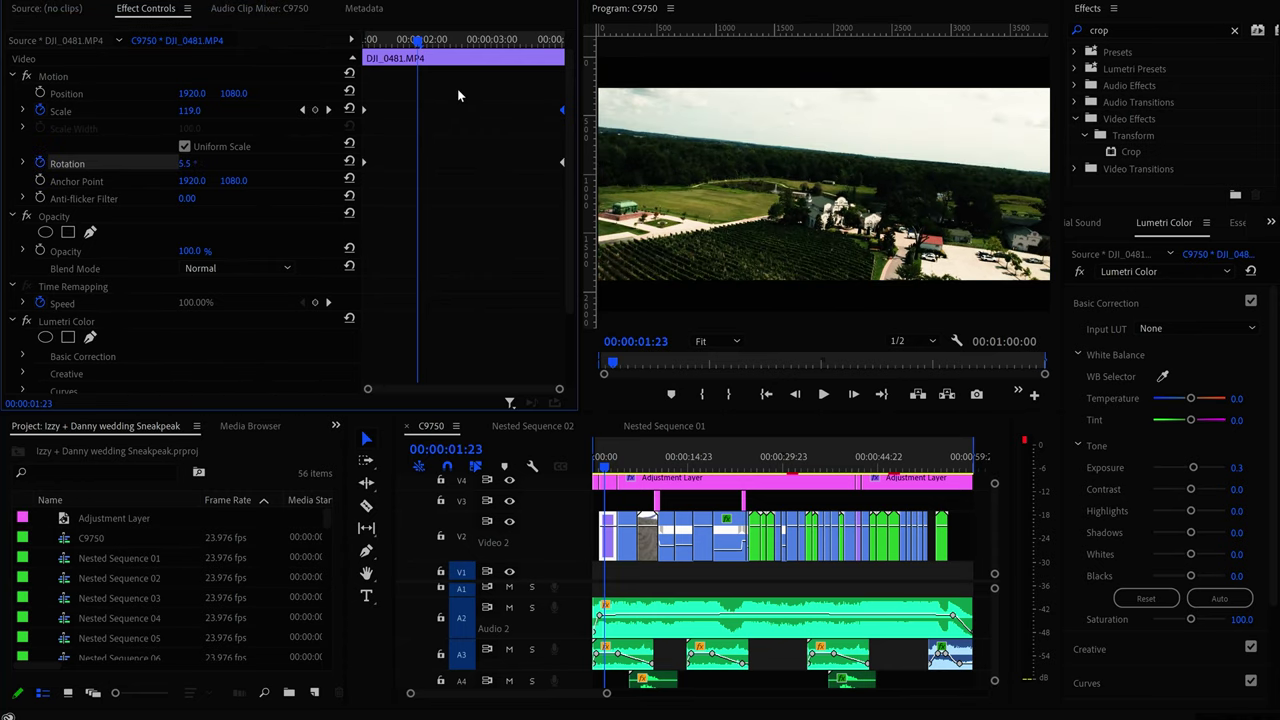
Scrub the DJI_0481.MP4 clip from its first to its last keyframe to review the combined scale and rotation animation
{"action": "left_click_drag", "start_coordinate": [388, 40], "coordinate": [361, 40]}
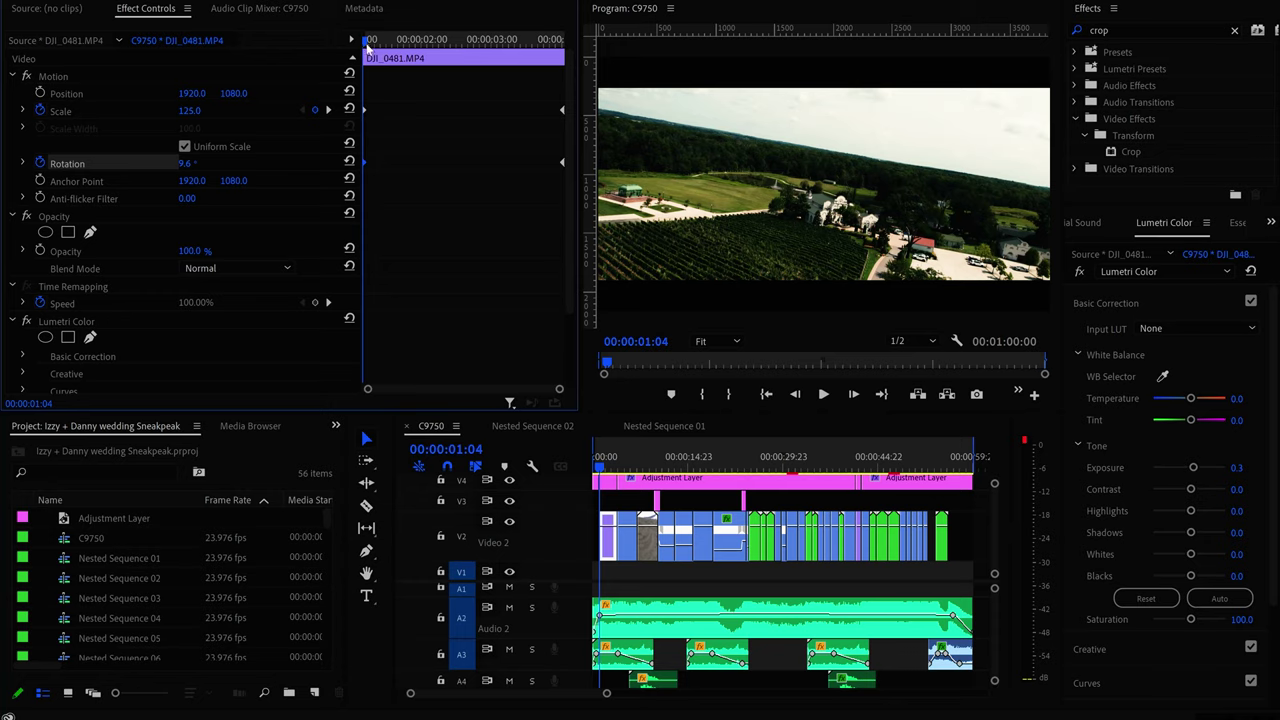
{"action": "left_click_drag", "start_coordinate": [424, 44], "coordinate": [562, 50]}
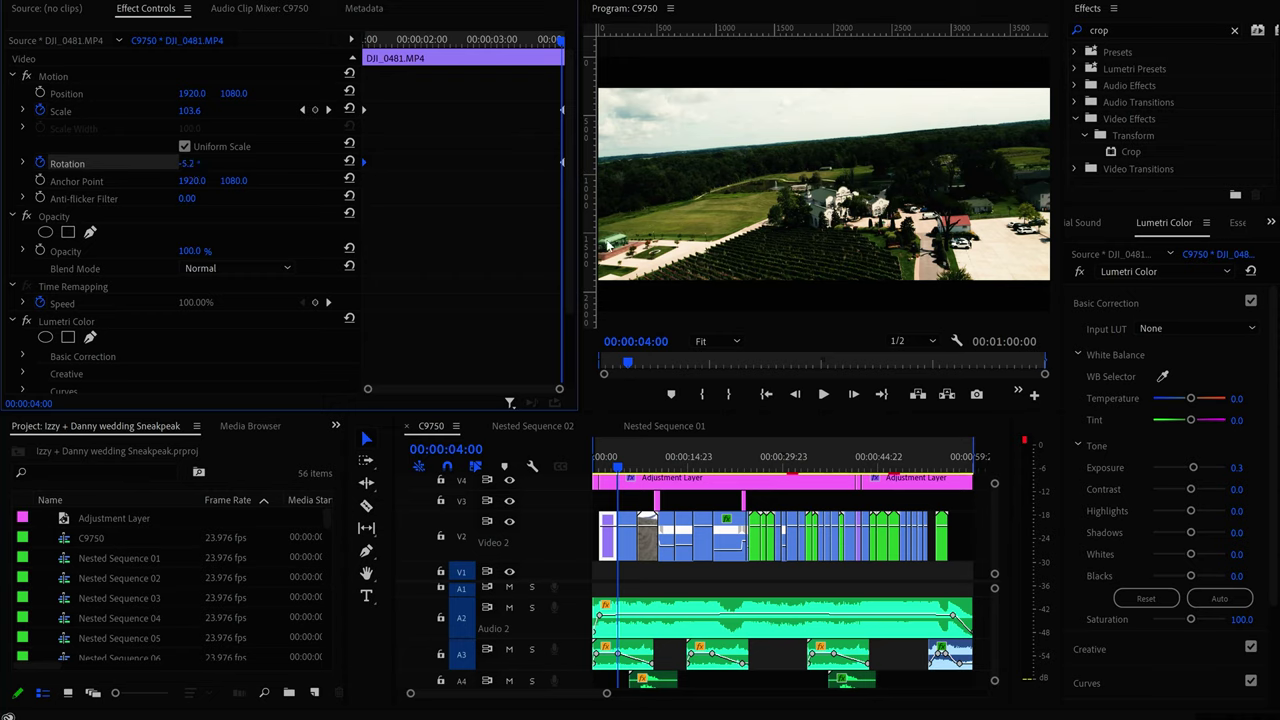
Try Rotation values of 20.8° and 13.8° on the DJI_0481.MP4 clip's last keyframe, and undo the change
{"action": "left_click_drag", "start_coordinate": [187, 163], "coordinate": [239, 163]}
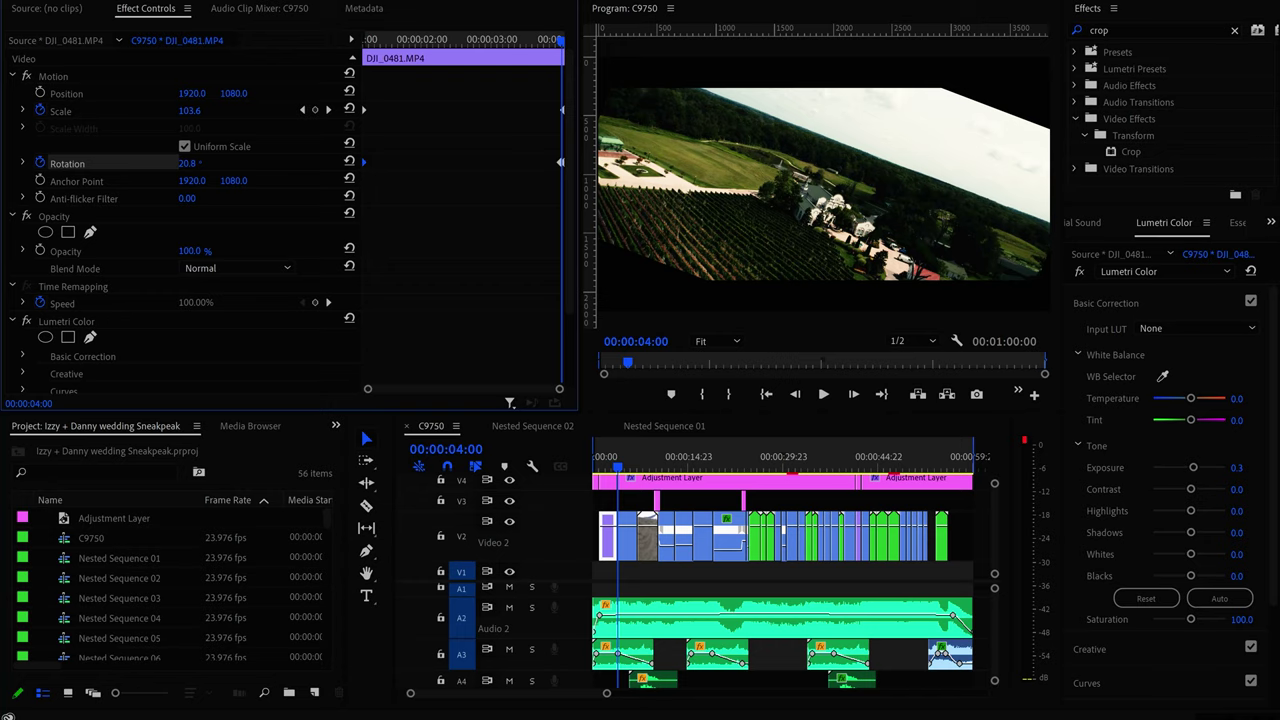
{"action": "left_click_drag", "start_coordinate": [239, 163], "coordinate": [225, 163]}
{"action": "left_click", "coordinate": [40, 0]}
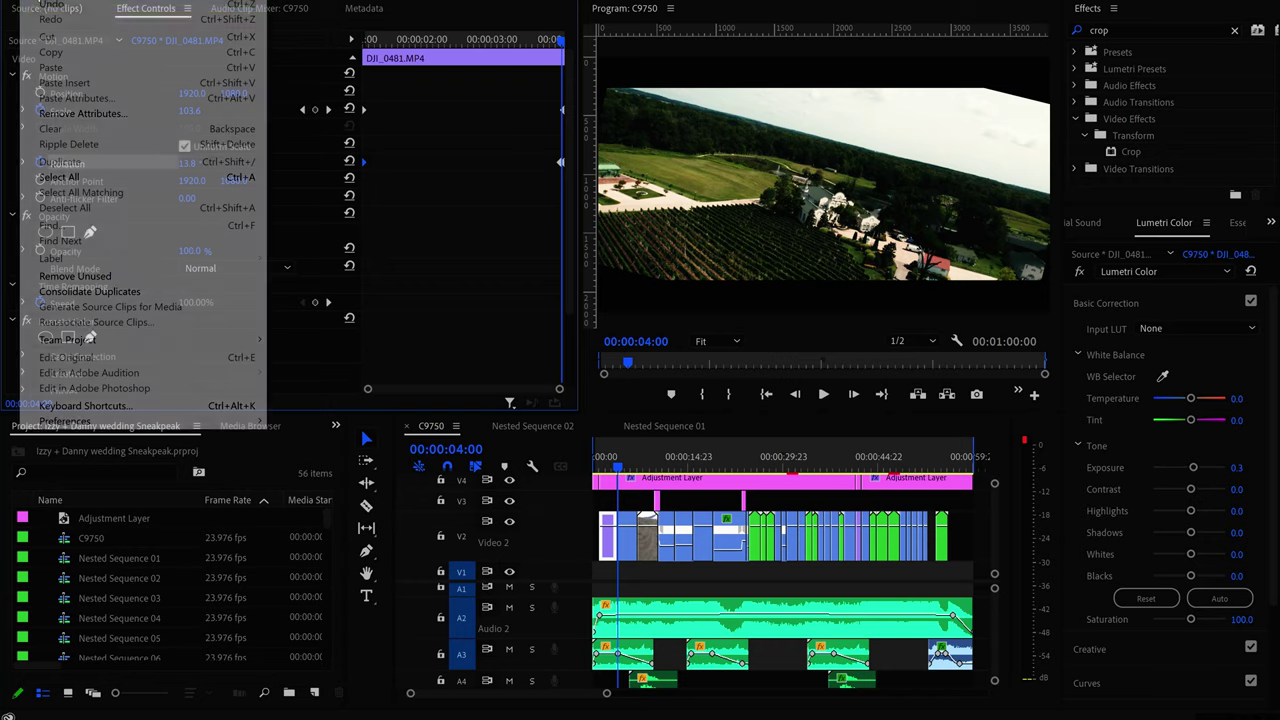
{"action": "left_click", "coordinate": [40, 11]}
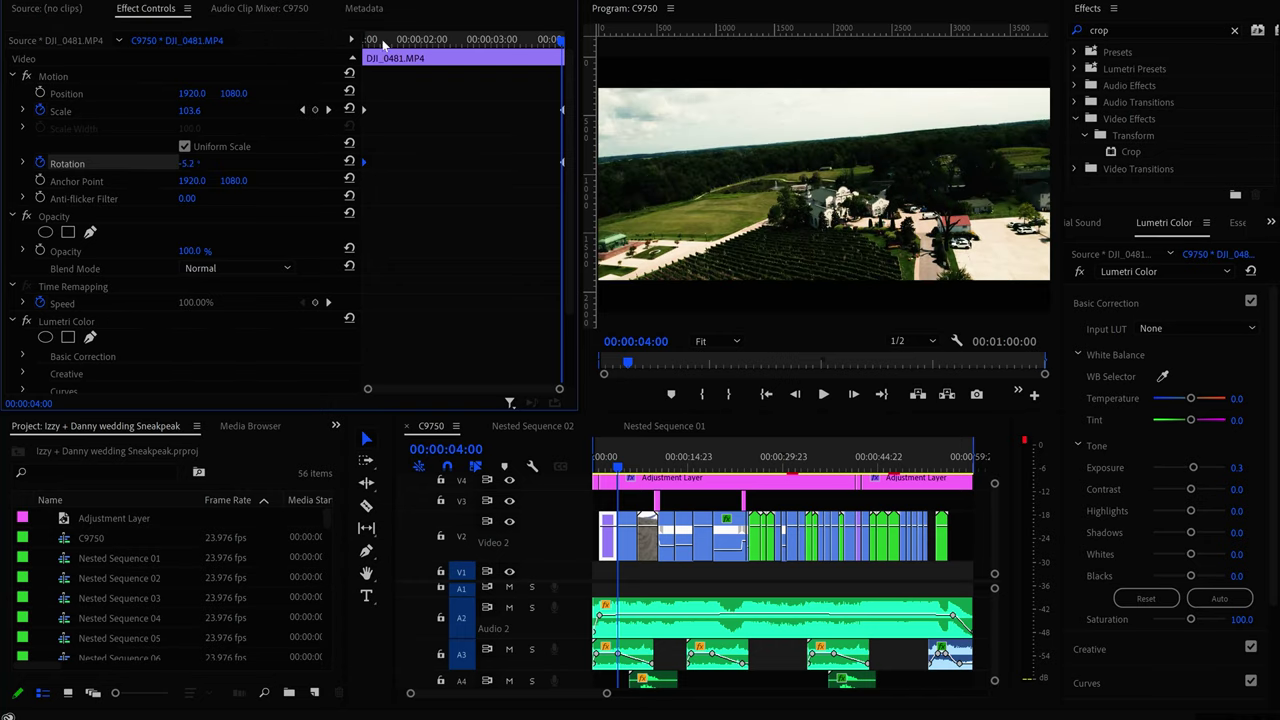
Play the DJI_0481.MP4 clip from its start to preview the combined scale and rotation movement
{"action": "left_click_drag", "start_coordinate": [383, 47], "coordinate": [368, 47]}
{"action": "left_click", "coordinate": [822, 394]}
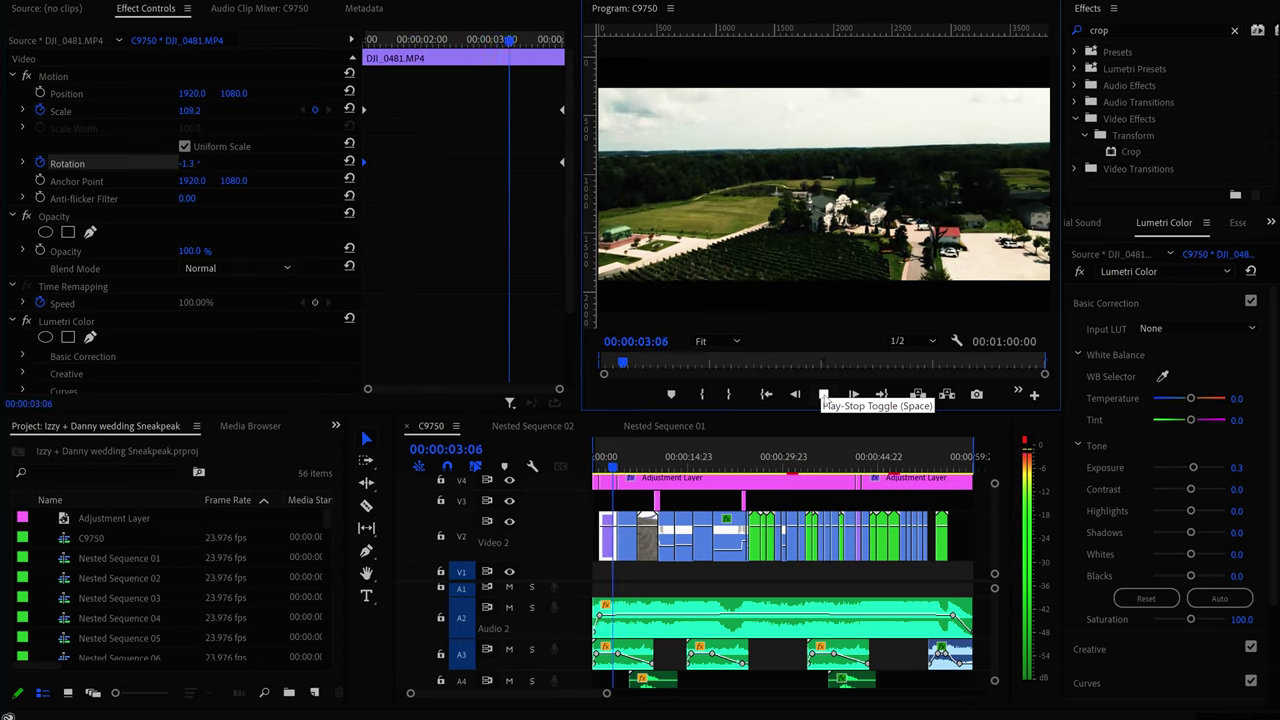
{"action": "left_click", "coordinate": [822, 394]}
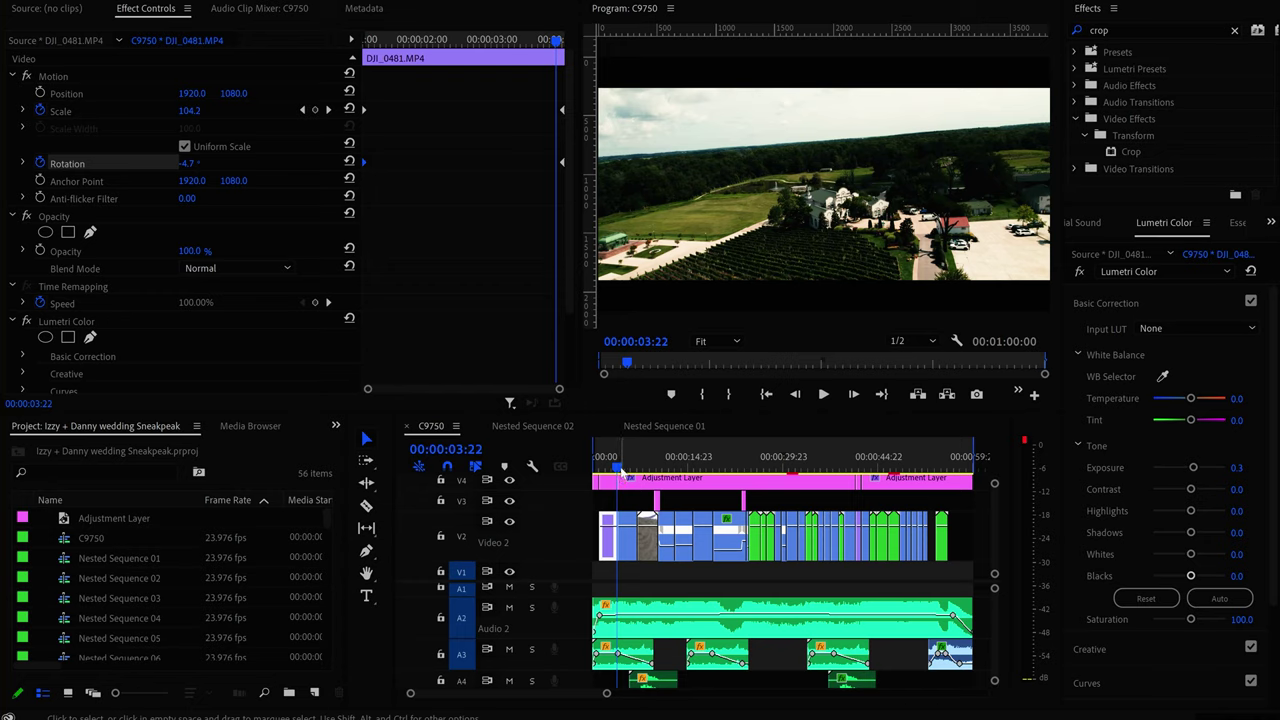
Select the C9845.MP4 dress clip after the drone shot and scrub into it to examine its Scale and Rotation keyframes
{"action": "left_click", "coordinate": [622, 480]}
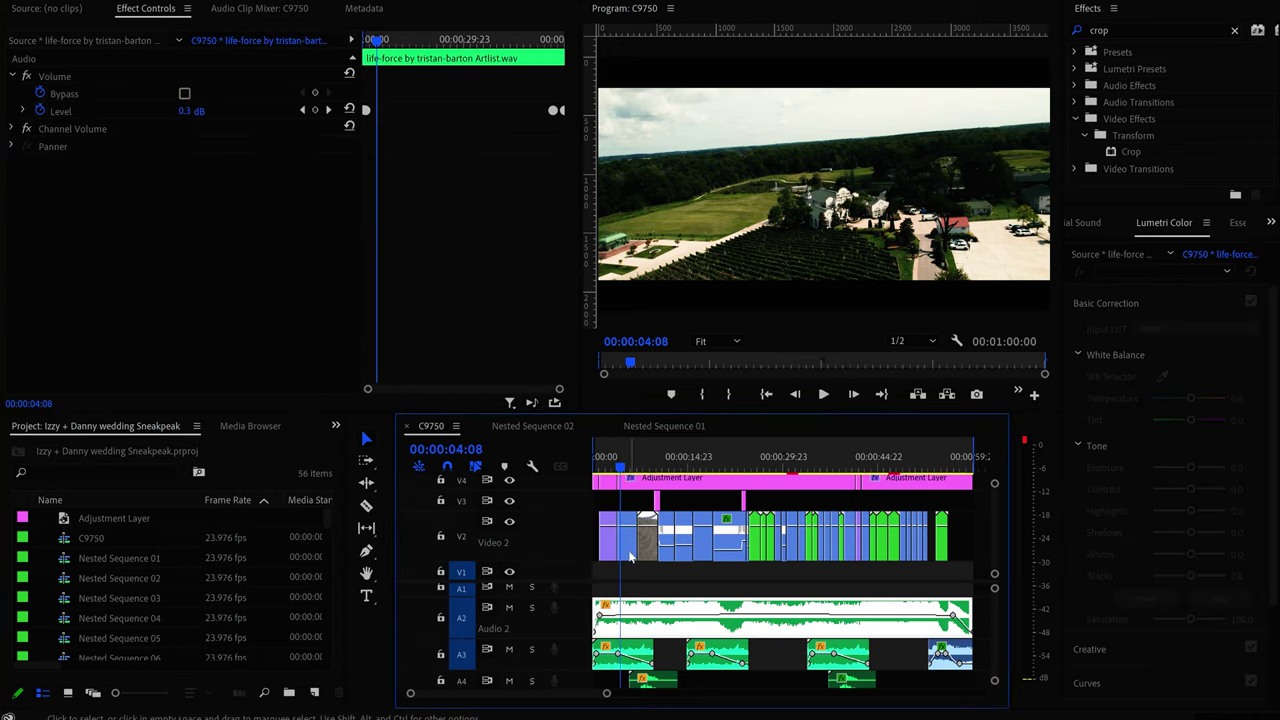
{"action": "left_click", "coordinate": [627, 521]}
{"action": "left_click_drag", "start_coordinate": [622, 470], "coordinate": [625, 468]}
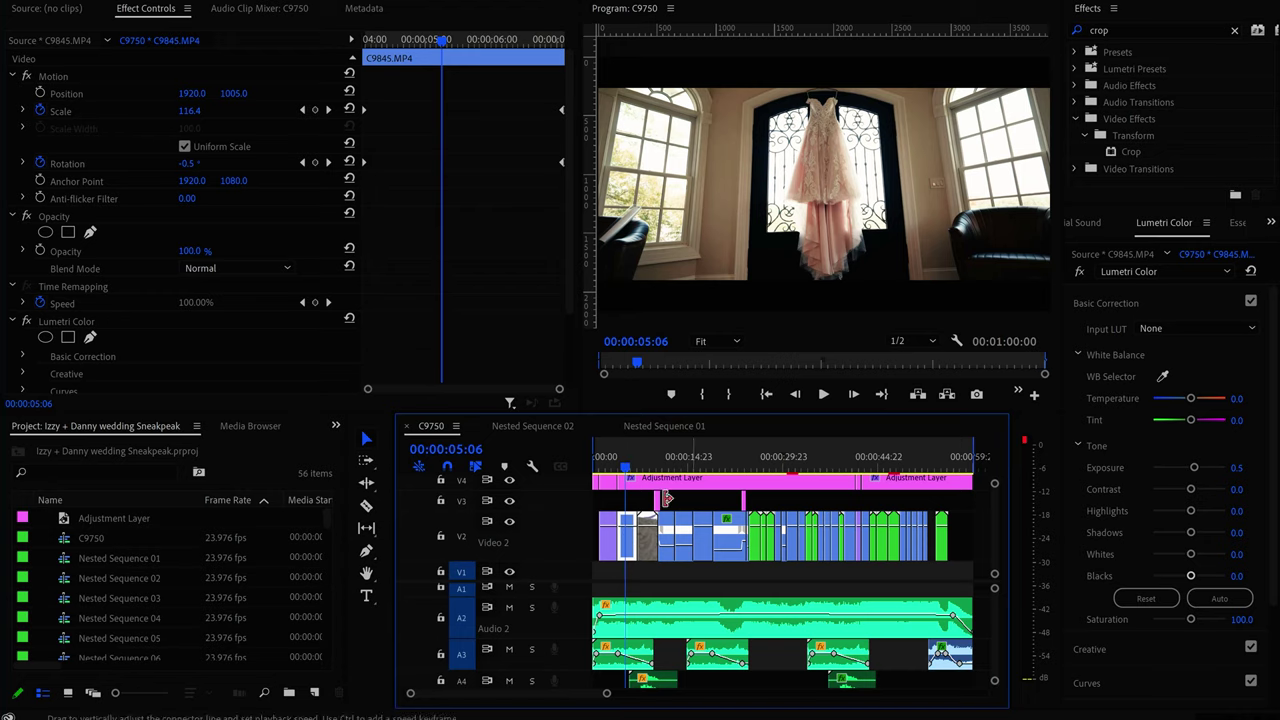
Scrub on to Nested Sequence 02 and play its dress close-up
{"action": "mouse_move", "coordinate": [626, 470]}
{"action": "left_mouse_down"}
{"action": "mouse_move", "coordinate": [605, 470]}
{"action": "mouse_move", "coordinate": [634, 477]}
{"action": "mouse_move", "coordinate": [597, 470]}
{"action": "mouse_move", "coordinate": [651, 478]}
{"action": "mouse_move", "coordinate": [643, 470]}
{"action": "mouse_move", "coordinate": [617, 480]}
{"action": "mouse_move", "coordinate": [642, 483]}
{"action": "left_mouse_up"}
{"action": "left_click", "coordinate": [648, 535]}
{"action": "key", "text": "space"}
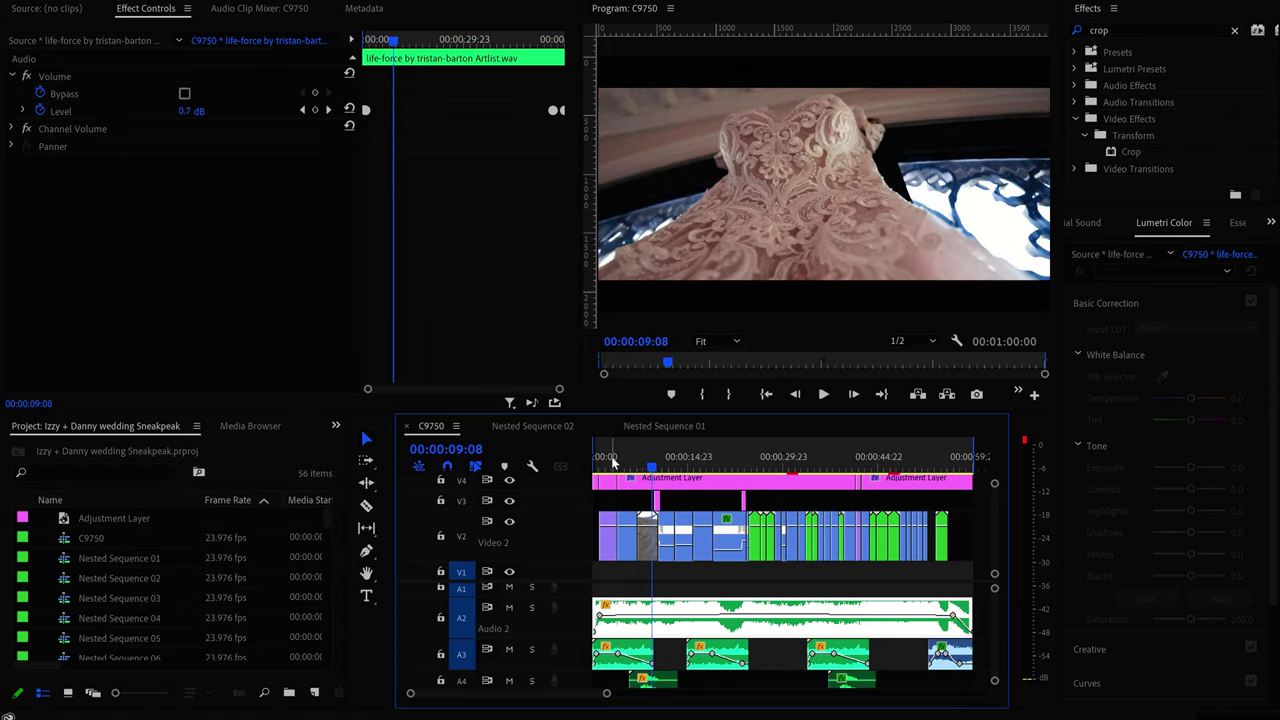
Play the sequence from 00:00:02:18 in the drone shot, through the dress shots, into the ballroom shot
{"action": "left_click", "coordinate": [613, 461]}
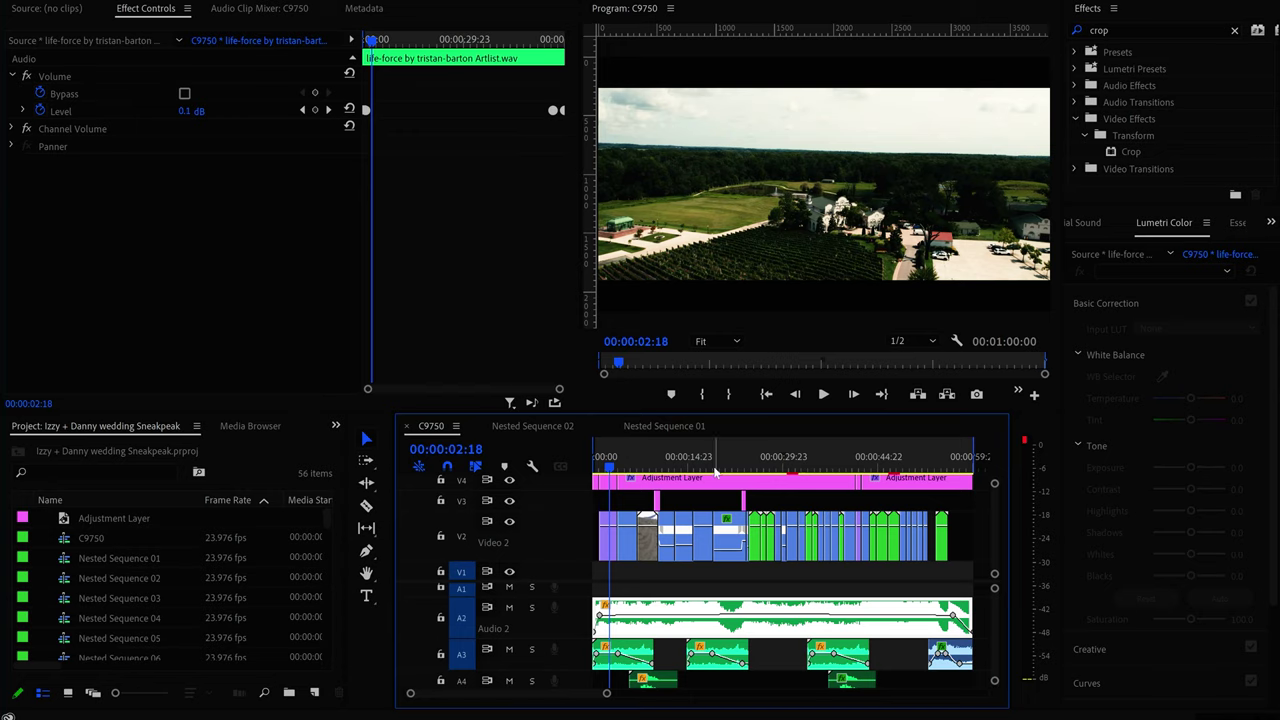
{"action": "left_click", "coordinate": [823, 396]}
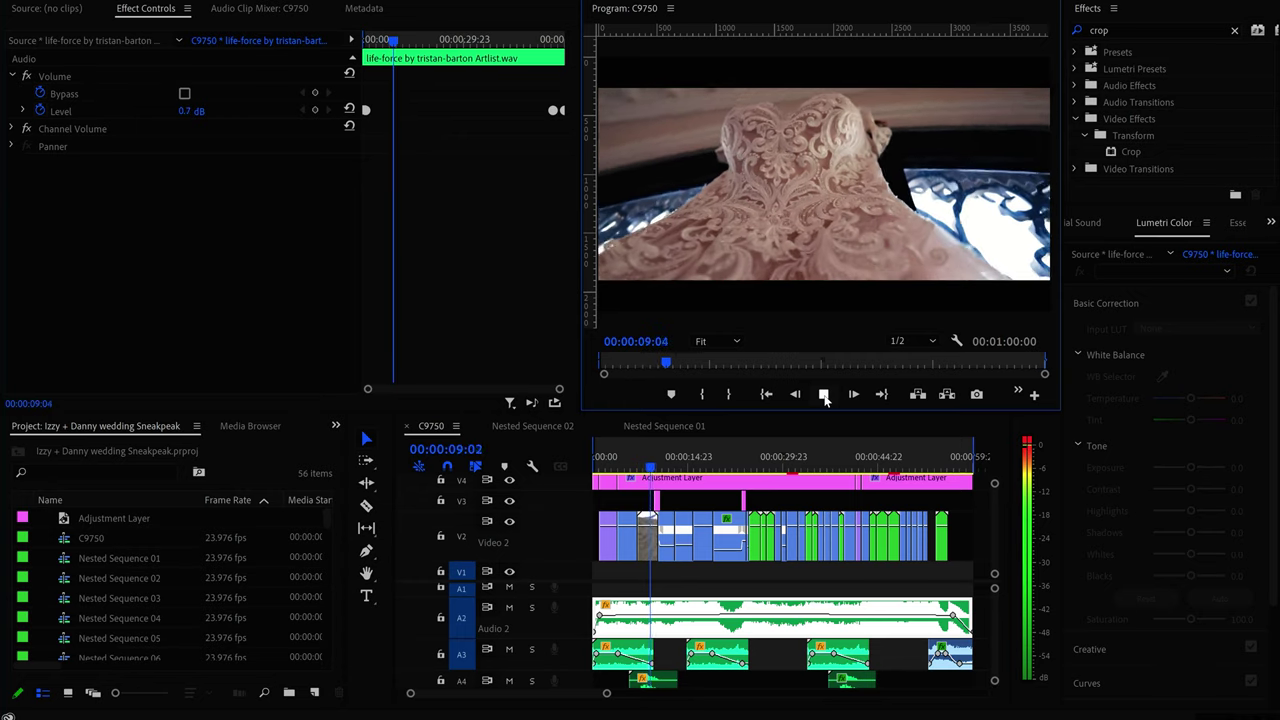
{"action": "left_click", "coordinate": [824, 395]}
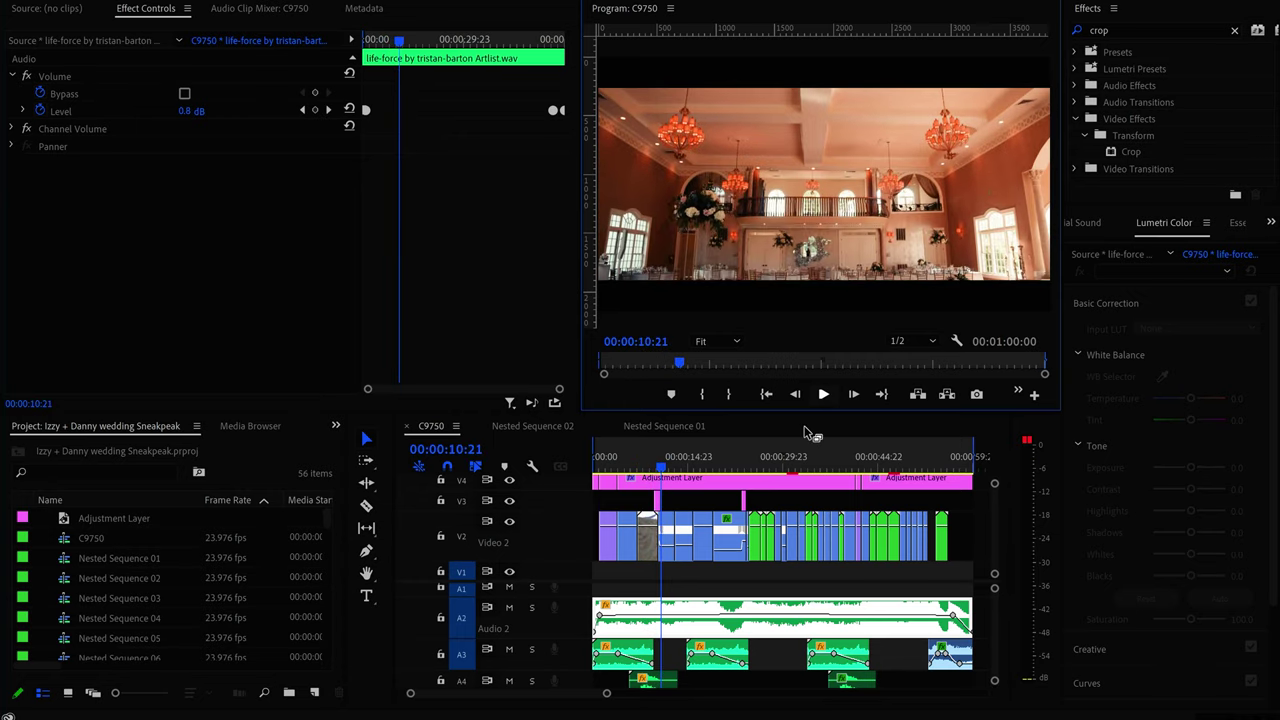
Scrub from the drone shot to the end of Nested Sequence 02 and play the transition into the ballroom shot
{"action": "left_click", "coordinate": [615, 463]}
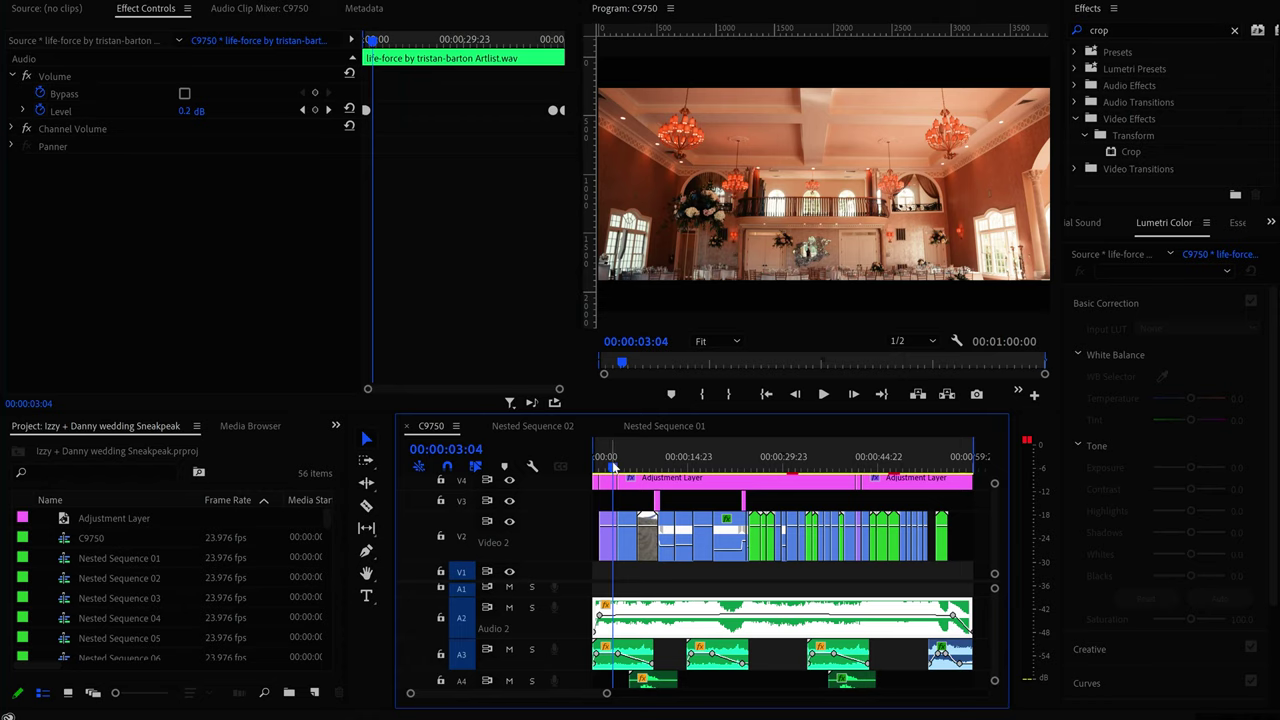
{"action": "left_click_drag", "start_coordinate": [619, 464], "coordinate": [661, 469]}
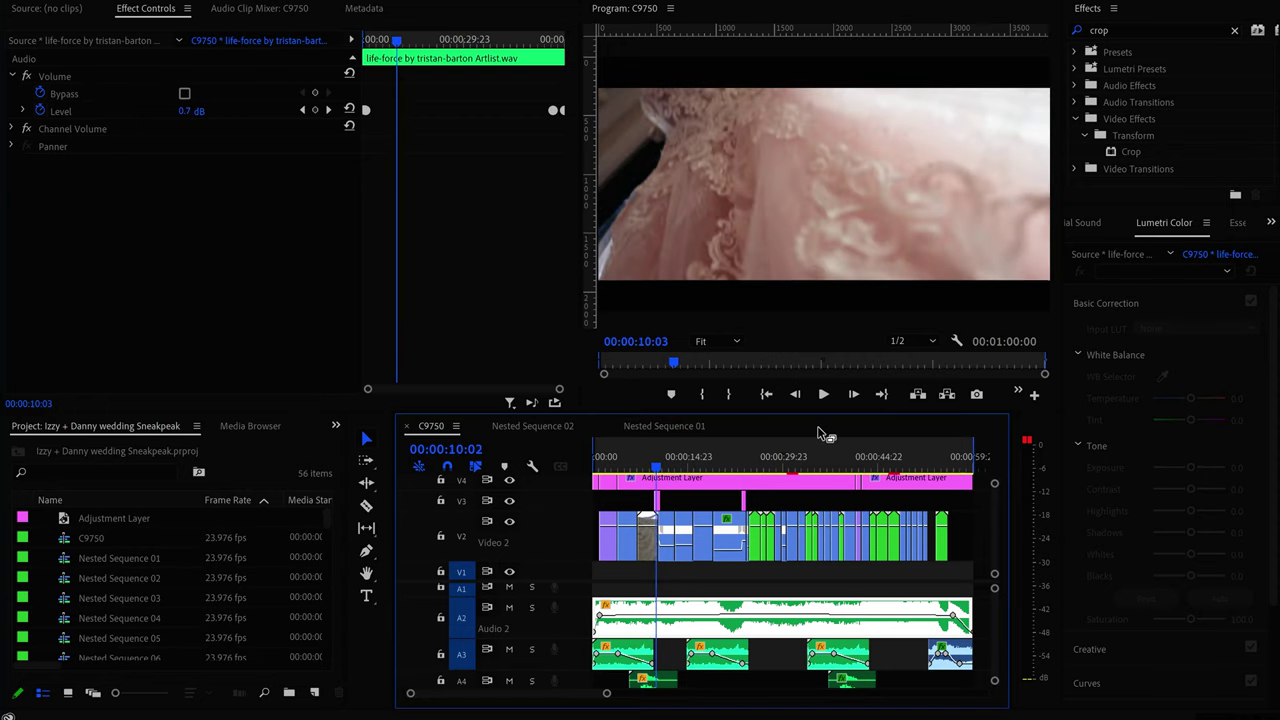
{"action": "left_click", "coordinate": [652, 466]}
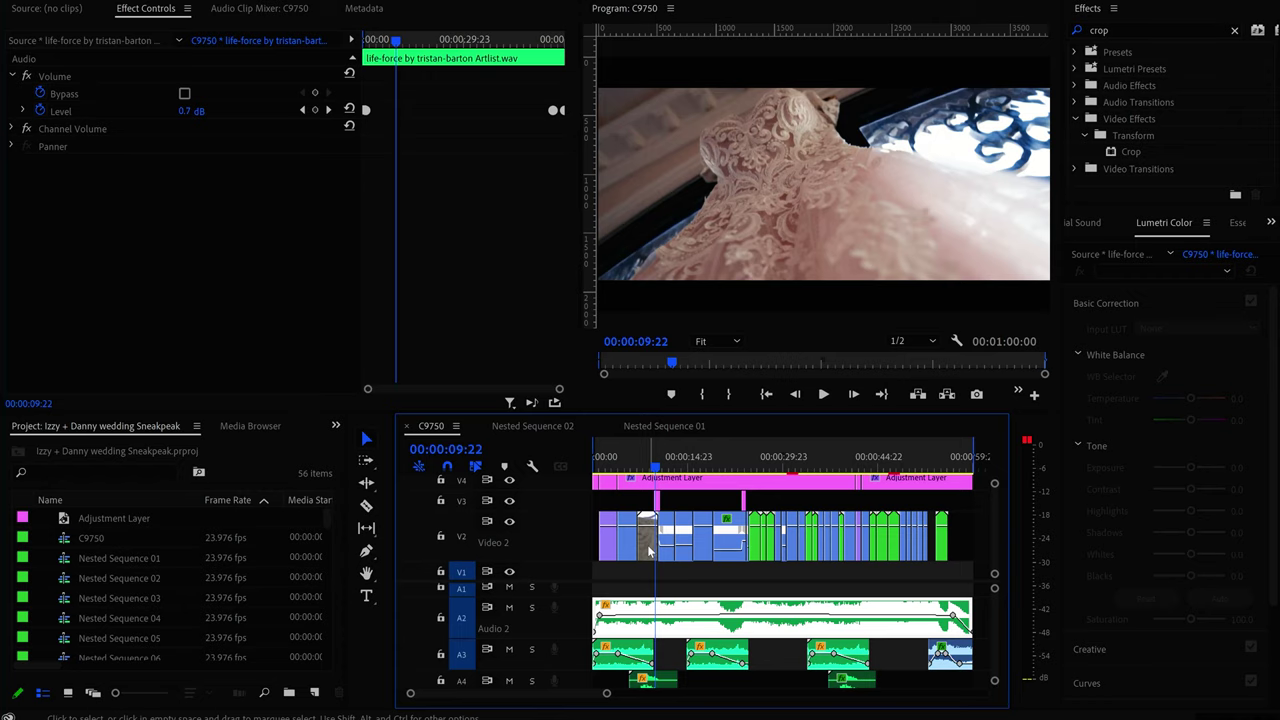
{"action": "key", "text": "space"}
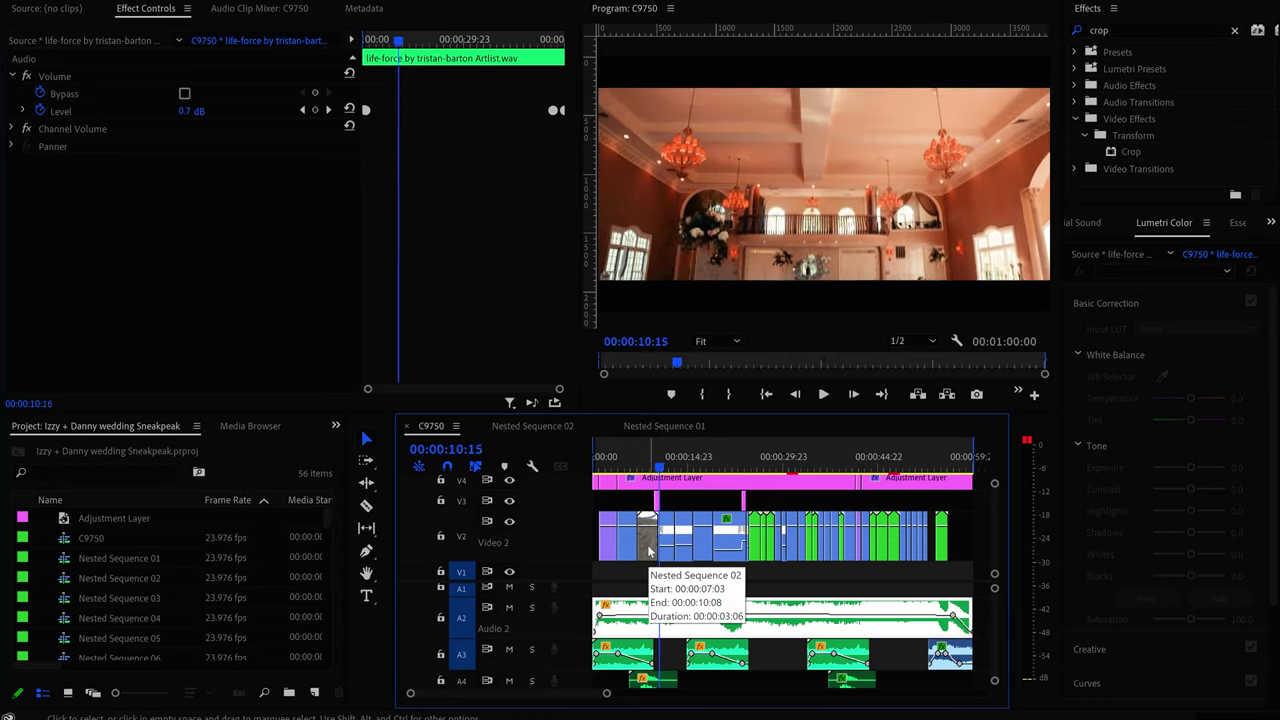
Step backward frame by frame from the ballroom shot to 00:00:09:16 in Nested Sequence 02
{"action": "key", "text": "Left"}
{"action": "key", "text": "Left"}
{"action": "key", "text": "Left"}
{"action": "key", "text": "Left"}
{"action": "key", "text": "Left"}
{"action": "key", "text": "Left"}
{"action": "key", "text": "Left"}
{"action": "key", "text": "Left"}
{"action": "key", "text": "Left"}
{"action": "key", "text": "Left"}
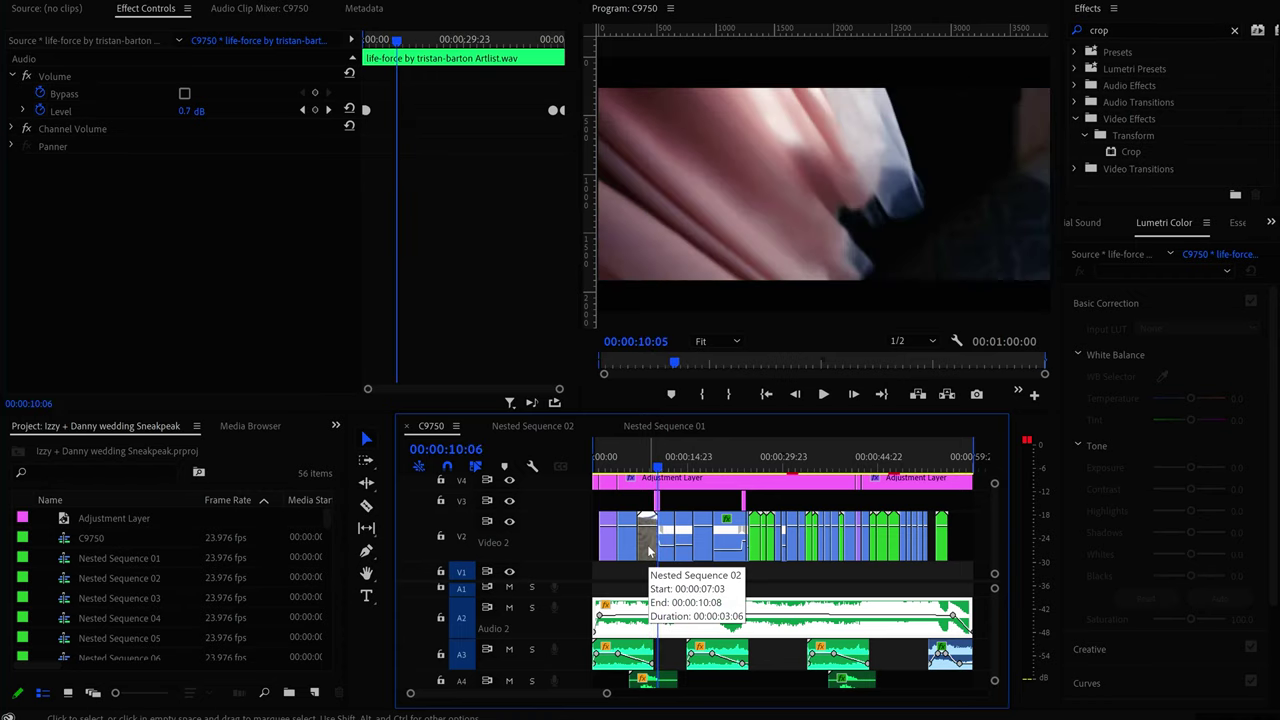
{"action": "key", "text": "Left"}
{"action": "key", "text": "Left"}
{"action": "key", "text": "Left"}
{"action": "key", "text": "Left"}
{"action": "key", "text": "Left"}
{"action": "key", "text": "Left"}
{"action": "key", "text": "Left"}
{"action": "key", "text": "Left"}
{"action": "key", "text": "Left"}
{"action": "key", "text": "Left"}
{"action": "key", "text": "Left"}
{"action": "key", "text": "Left"}
{"action": "key", "text": "Left"}
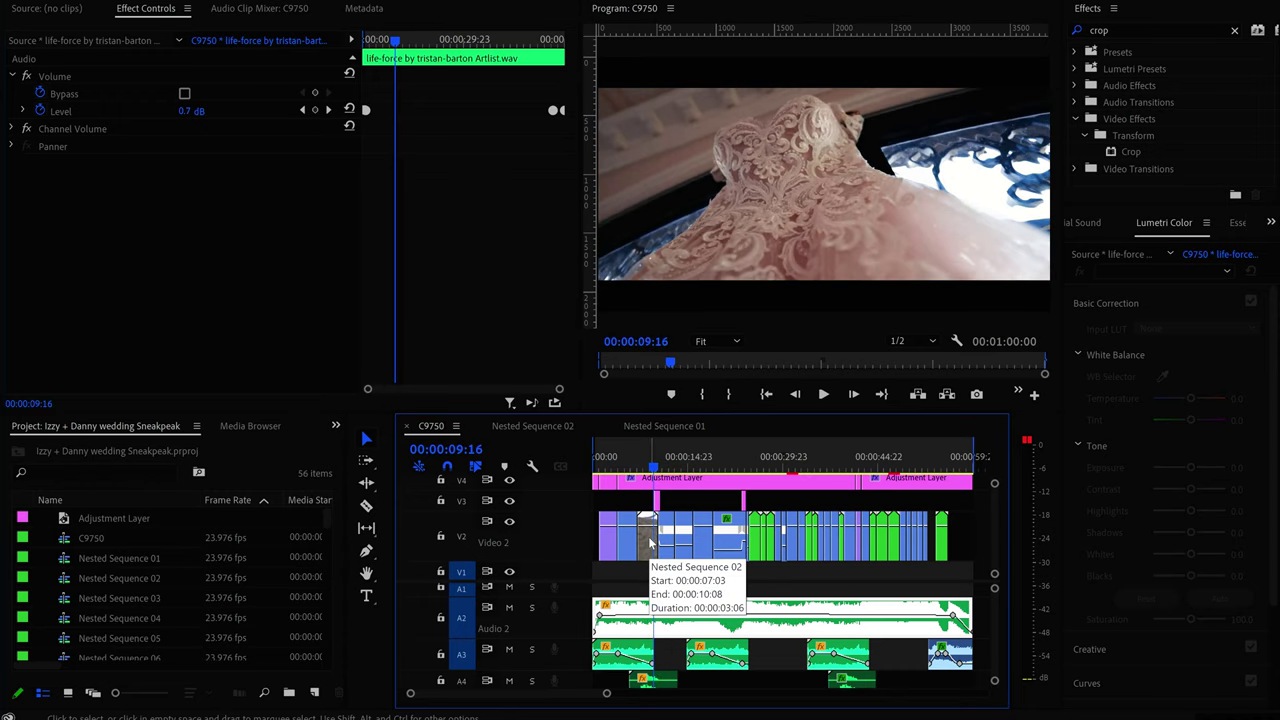
Step forward and back frame by frame across the end of Nested Sequence 02 to examine its spinning transition
{"action": "key", "text": "Right"}
{"action": "key", "text": "Right"}
{"action": "key", "text": "Right"}
{"action": "key", "text": "Right"}
{"action": "key", "text": "Right"}
{"action": "key", "text": "Right"}
{"action": "key", "text": "Right"}
{"action": "key", "text": "Right"}
{"action": "key", "text": "Right"}
{"action": "key", "text": "Right"}
{"action": "key", "text": "Right"}
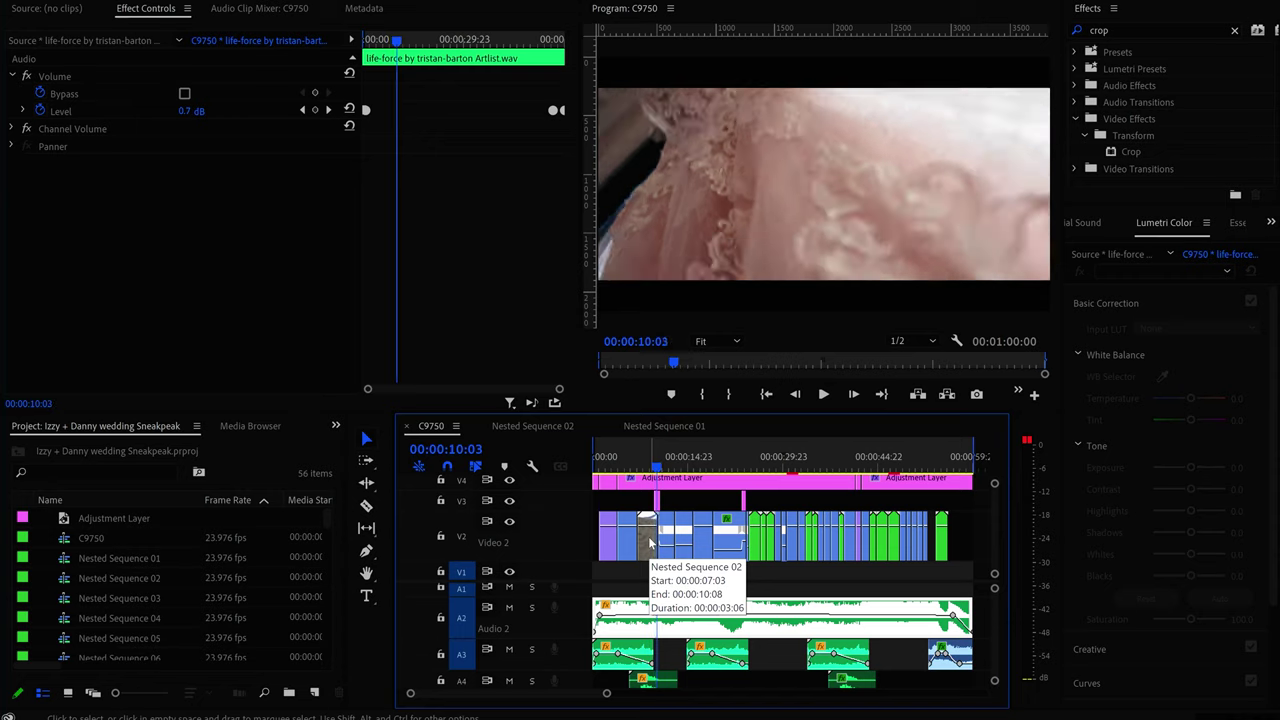
{"action": "key", "text": "Right"}
{"action": "key", "text": "Right"}
{"action": "key", "text": "Right"}
{"action": "key", "text": "Right"}
{"action": "key", "text": "Right"}
{"action": "key", "text": "Right"}
{"action": "key", "text": "Right"}
{"action": "key", "text": "Left"}
{"action": "key", "text": "Left"}
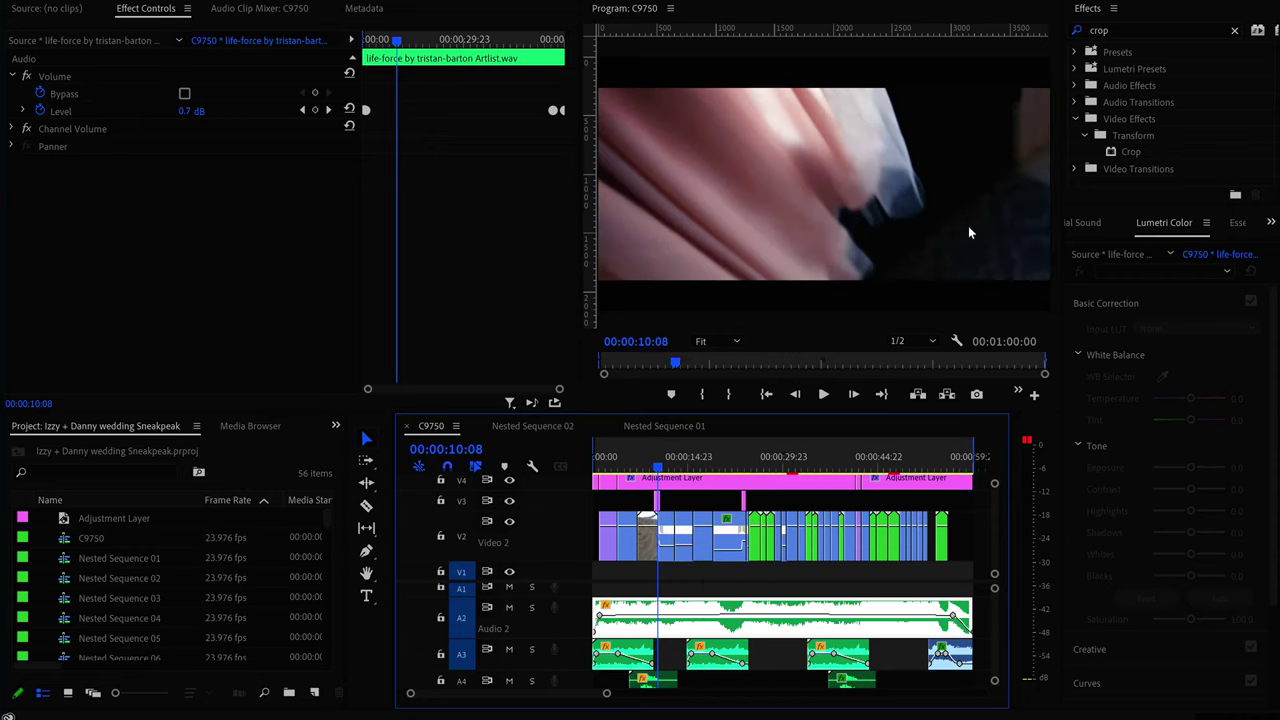
{"action": "key", "text": "Left"}
{"action": "key", "text": "Left"}
{"action": "key", "text": "Left"}
{"action": "key", "text": "Left"}
{"action": "key", "text": "Left"}
{"action": "key", "text": "Left"}
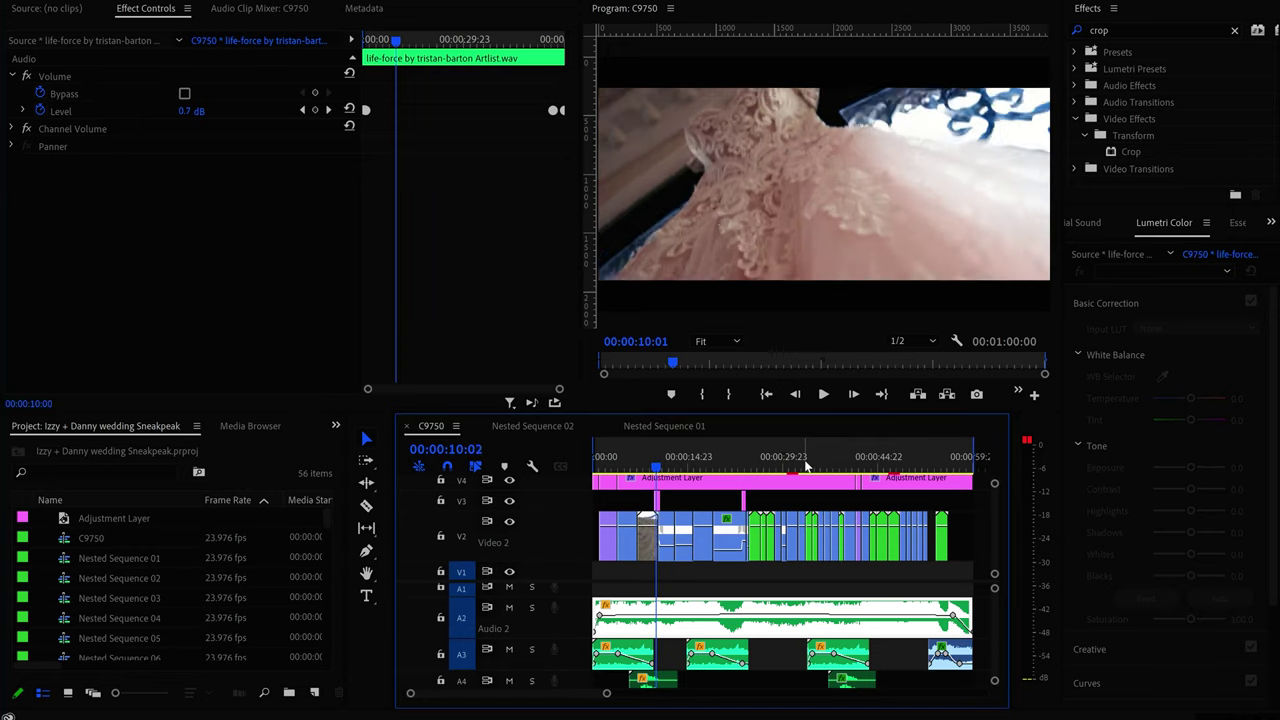
{"action": "key", "text": "Right"}
{"action": "key", "text": "Right"}
{"action": "key", "text": "Right"}
{"action": "key", "text": "Right"}
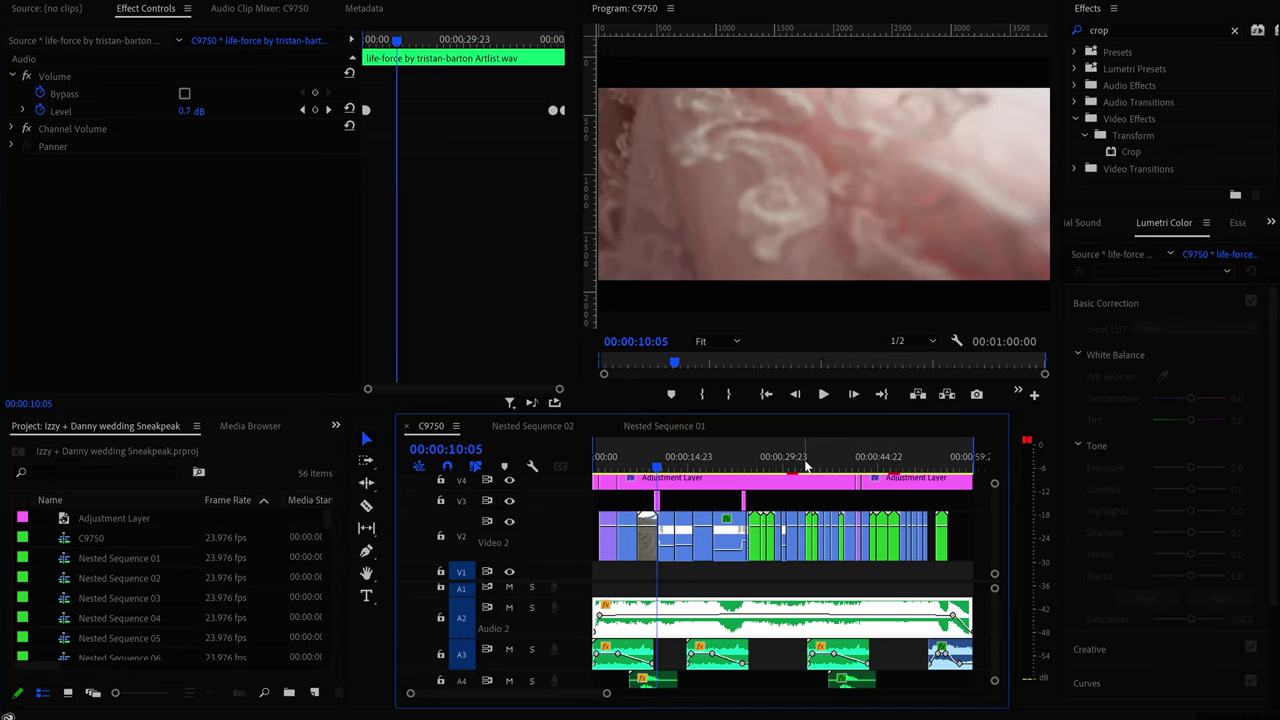
Select the short adjustment layer over the transition and inspect its Gaussian Blur Blurriness at the middle keyframe, 00:00:10:07
{"action": "left_click", "coordinate": [657, 500]}
{"action": "scroll", "coordinate": [239, 338], "scroll_direction": "down", "scroll_amount": 2}
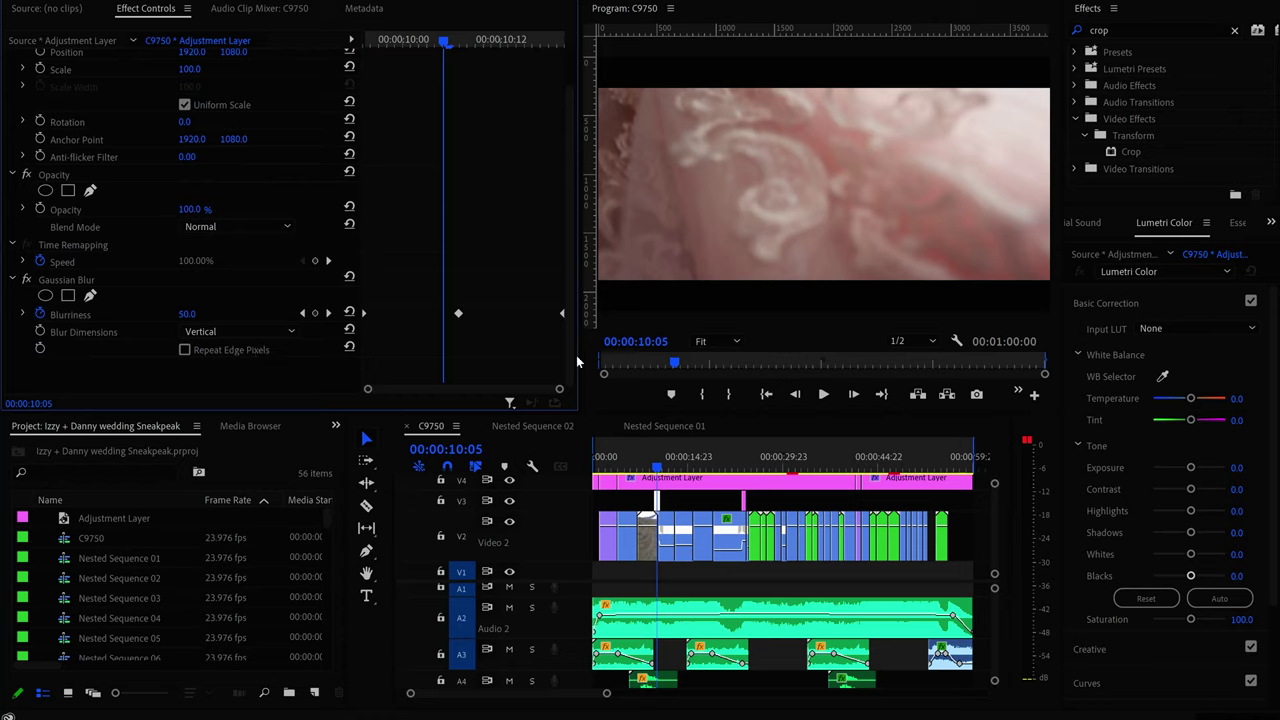
{"action": "key", "text": "Right"}
{"action": "key", "text": "Right"}
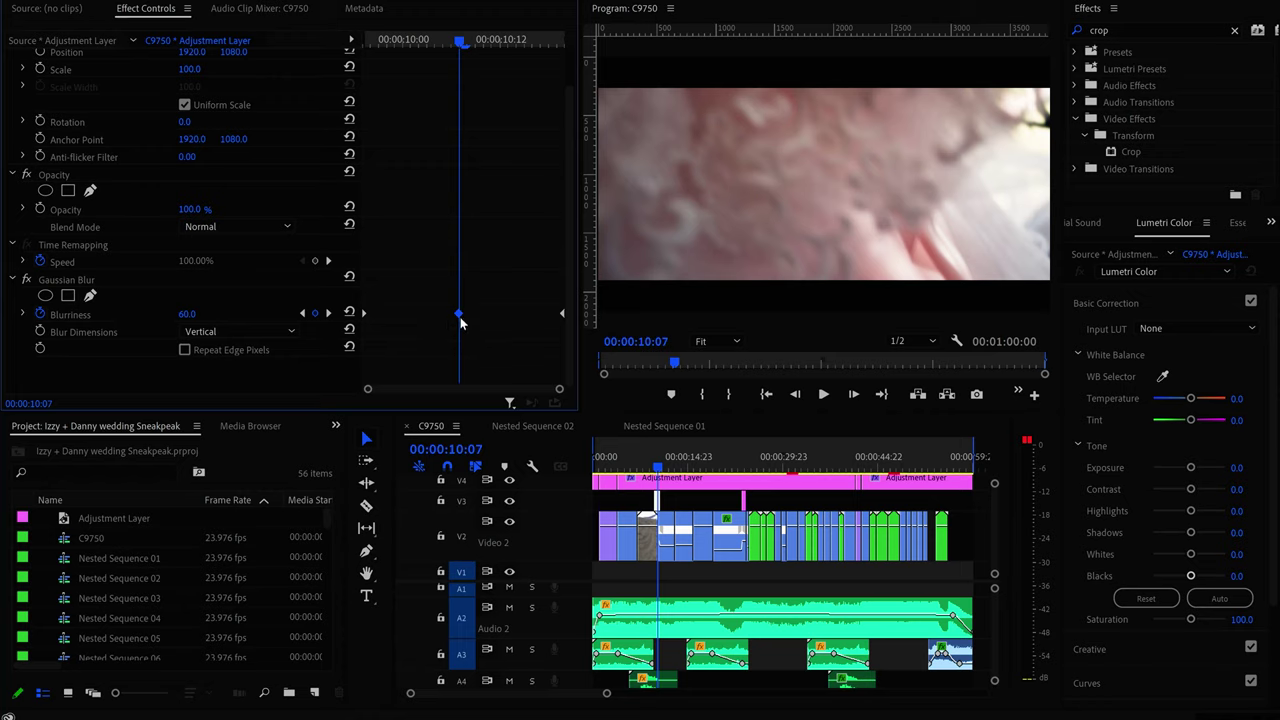
Step back to 00:00:09:15 and forward to 00:00:10:20 to review the whole blurred transition into the ballroom shot
{"action": "key", "text": "Left"}
{"action": "key", "text": "Left"}
{"action": "key", "text": "Left"}
{"action": "key", "text": "Left"}
{"action": "key", "text": "Left"}
{"action": "key", "text": "Left"}
{"action": "key", "text": "Left"}
{"action": "key", "text": "Left"}
{"action": "key", "text": "Left"}
{"action": "key", "text": "Left"}
{"action": "key", "text": "Left"}
{"action": "key", "text": "Left"}
{"action": "key", "text": "Left"}
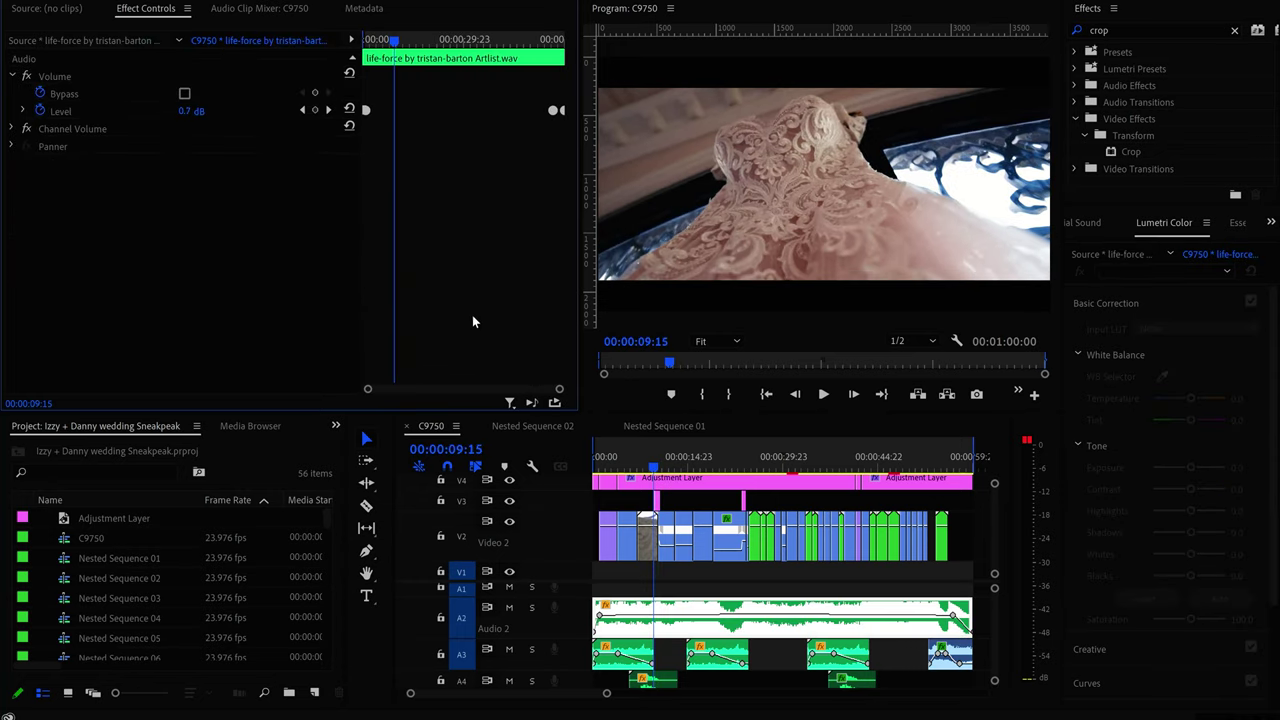
{"action": "key", "text": "Right"}
{"action": "key", "text": "Right"}
{"action": "key", "text": "Right"}
{"action": "key", "text": "Right"}
{"action": "key", "text": "Right"}
{"action": "key", "text": "Right"}
{"action": "key", "text": "Right"}
{"action": "key", "text": "Right"}
{"action": "key", "text": "Right"}
{"action": "key", "text": "Right"}
{"action": "key", "text": "Right"}
{"action": "key", "text": "Right"}
{"action": "key", "text": "Right"}
{"action": "key", "text": "Right"}
{"action": "key", "text": "Right"}
{"action": "key", "text": "Right"}
{"action": "key", "text": "Right"}
{"action": "key", "text": "Right"}
{"action": "key", "text": "Right"}
{"action": "key", "text": "Right"}
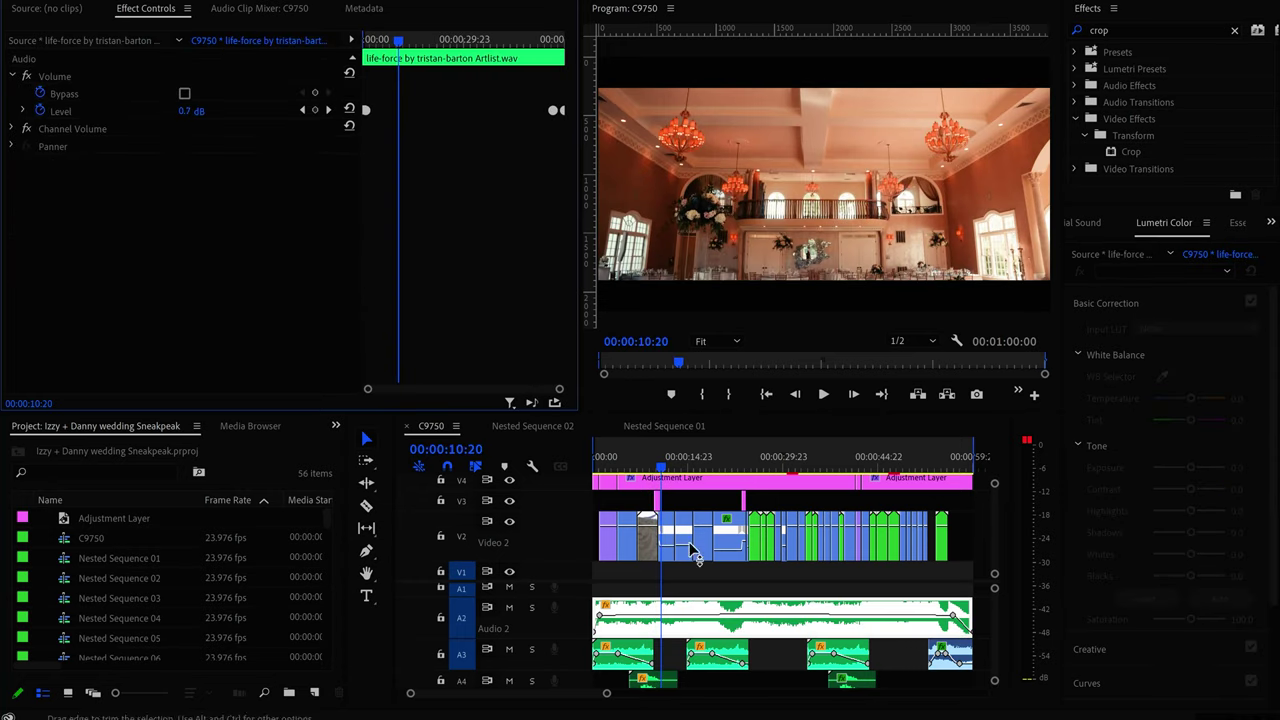
Reselect the transition's adjustment layer at 00:00:10:06 and step back to 00:00:10:02 to check the Blurriness ramp before the cut
{"action": "left_click", "coordinate": [656, 500]}
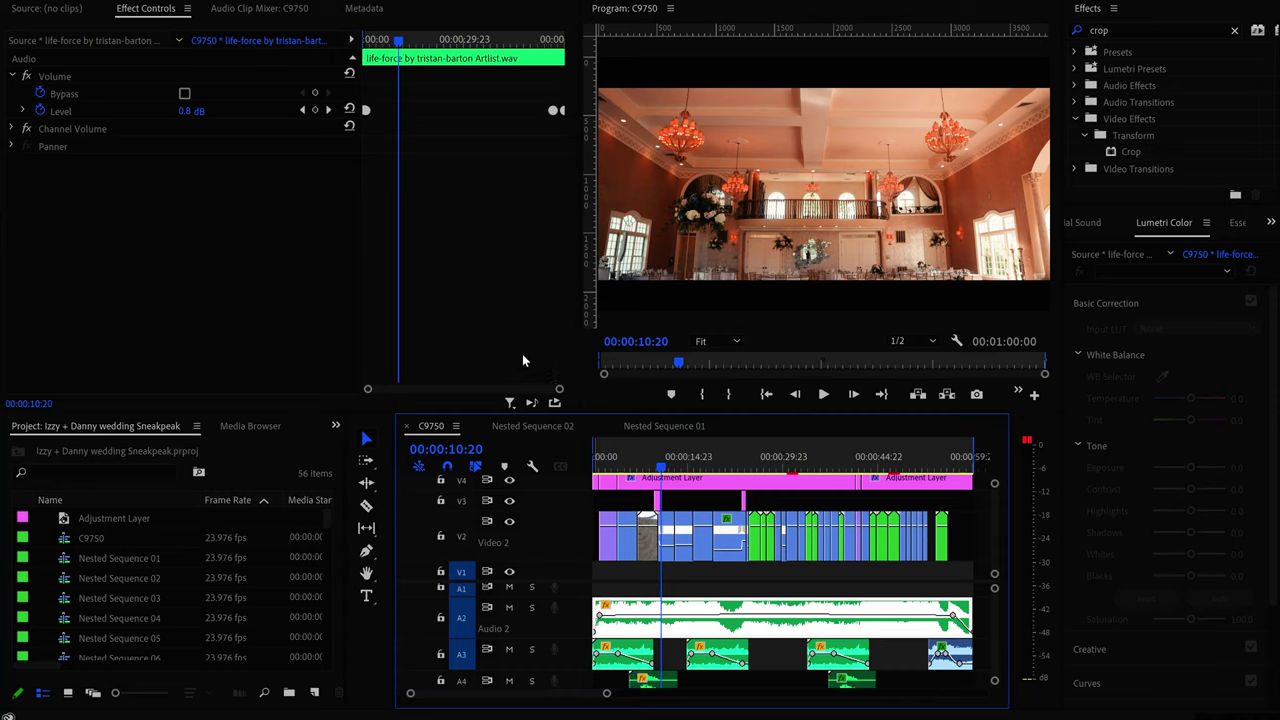
{"action": "left_click", "coordinate": [658, 462]}
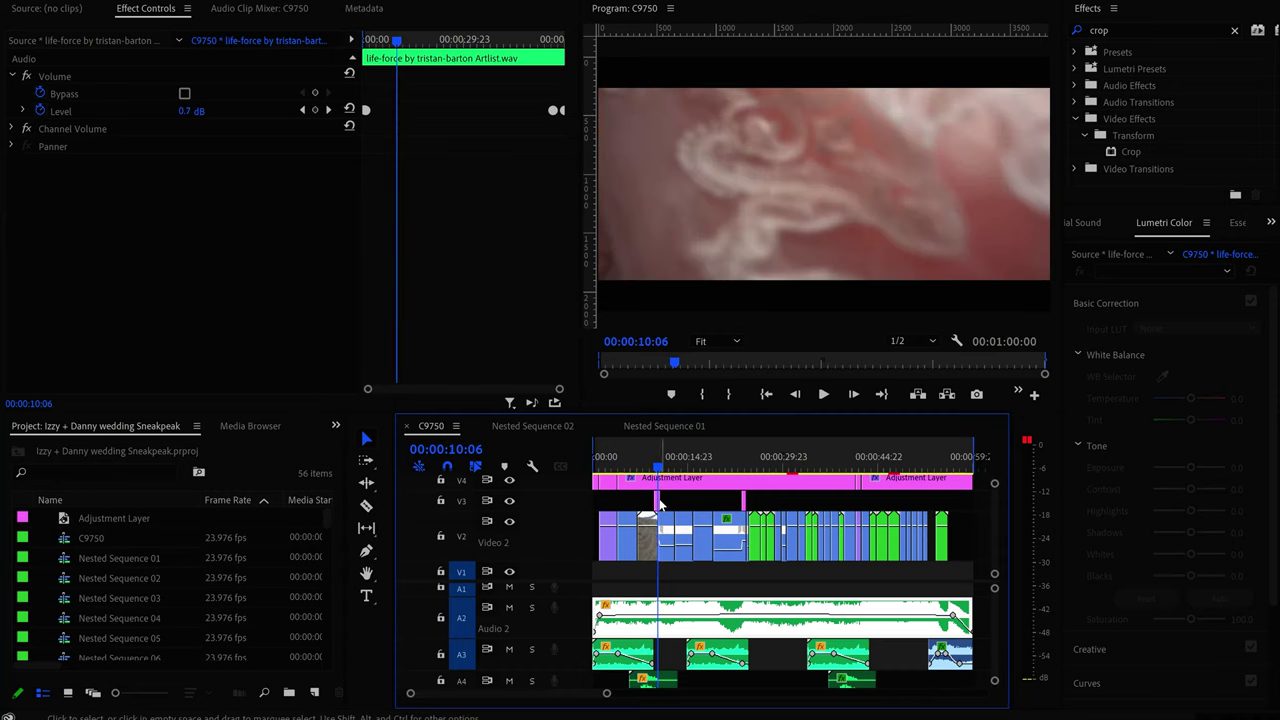
{"action": "left_click", "coordinate": [658, 505]}
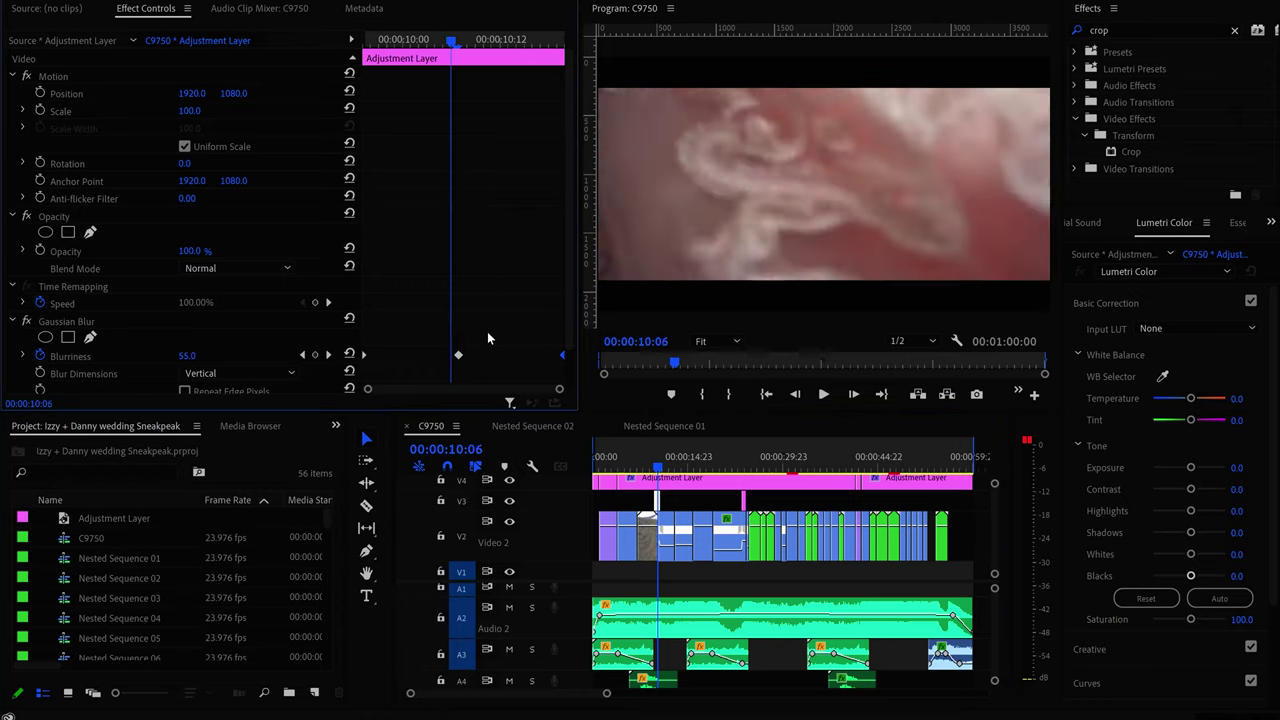
{"action": "key", "text": "Left"}
{"action": "key", "text": "Left"}
{"action": "key", "text": "Left"}
{"action": "key", "text": "Left"}
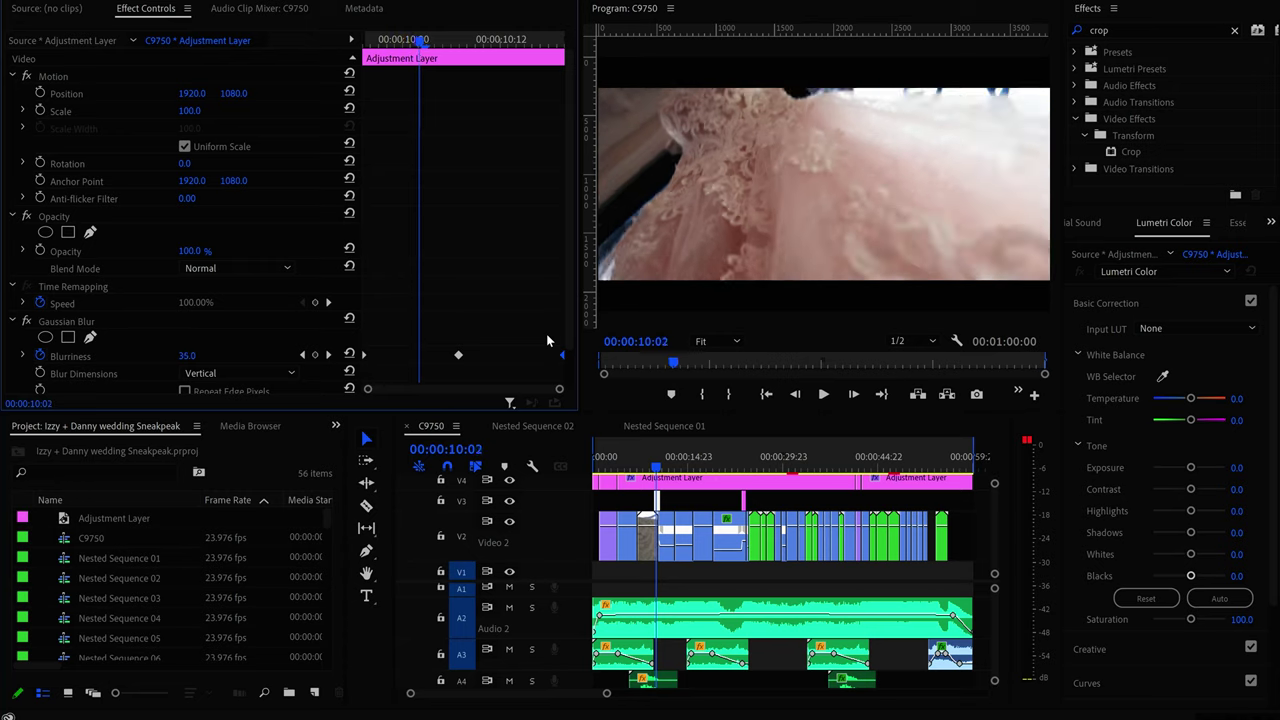
Step forward frame by frame to 00:00:10:19 to examine how the adjustment layer's Blurriness ramps up and back down
{"action": "key", "text": "Right"}
{"action": "key", "text": "Right"}
{"action": "key", "text": "Right"}
{"action": "key", "text": "Right"}
{"action": "key", "text": "Right"}
{"action": "key", "text": "Right"}
{"action": "key", "text": "Right"}
{"action": "key", "text": "Right"}
{"action": "key", "text": "Right"}
{"action": "key", "text": "Right"}
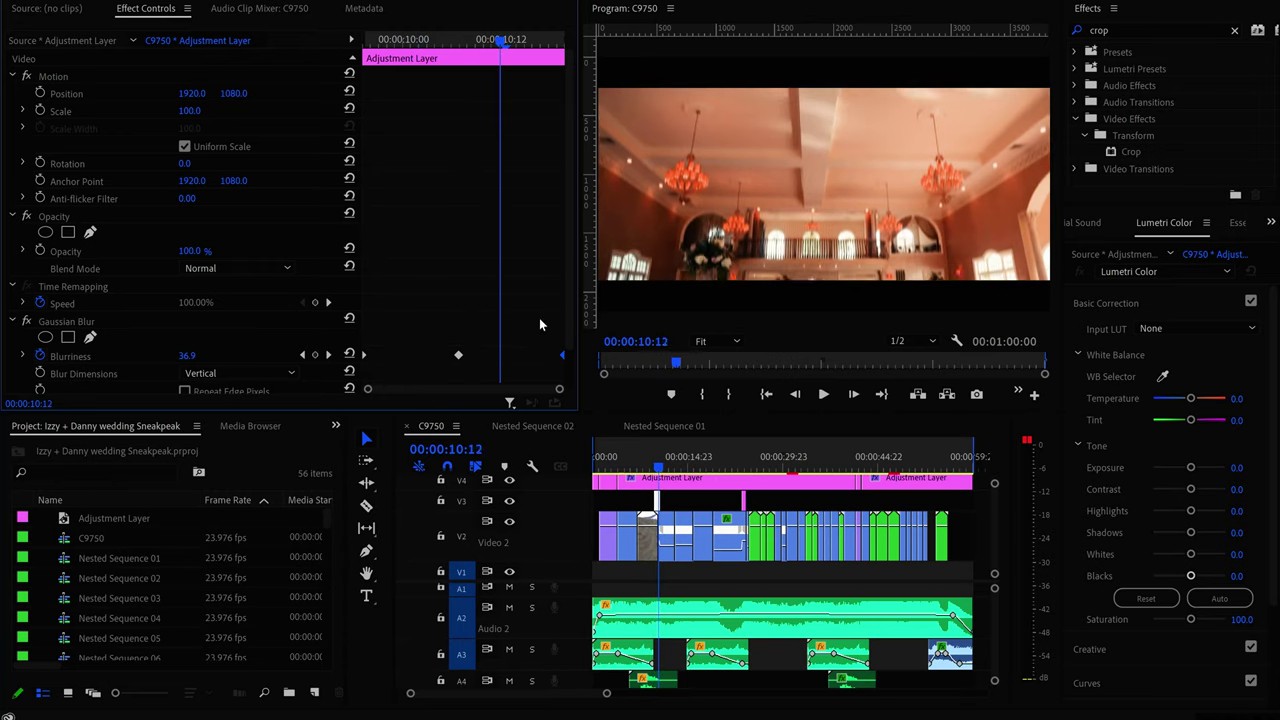
{"action": "key", "text": "Right"}
{"action": "key", "text": "Right"}
{"action": "key", "text": "Right"}
{"action": "key", "text": "Right"}
{"action": "key", "text": "Right"}
{"action": "key", "text": "Right"}
{"action": "key", "text": "Right"}
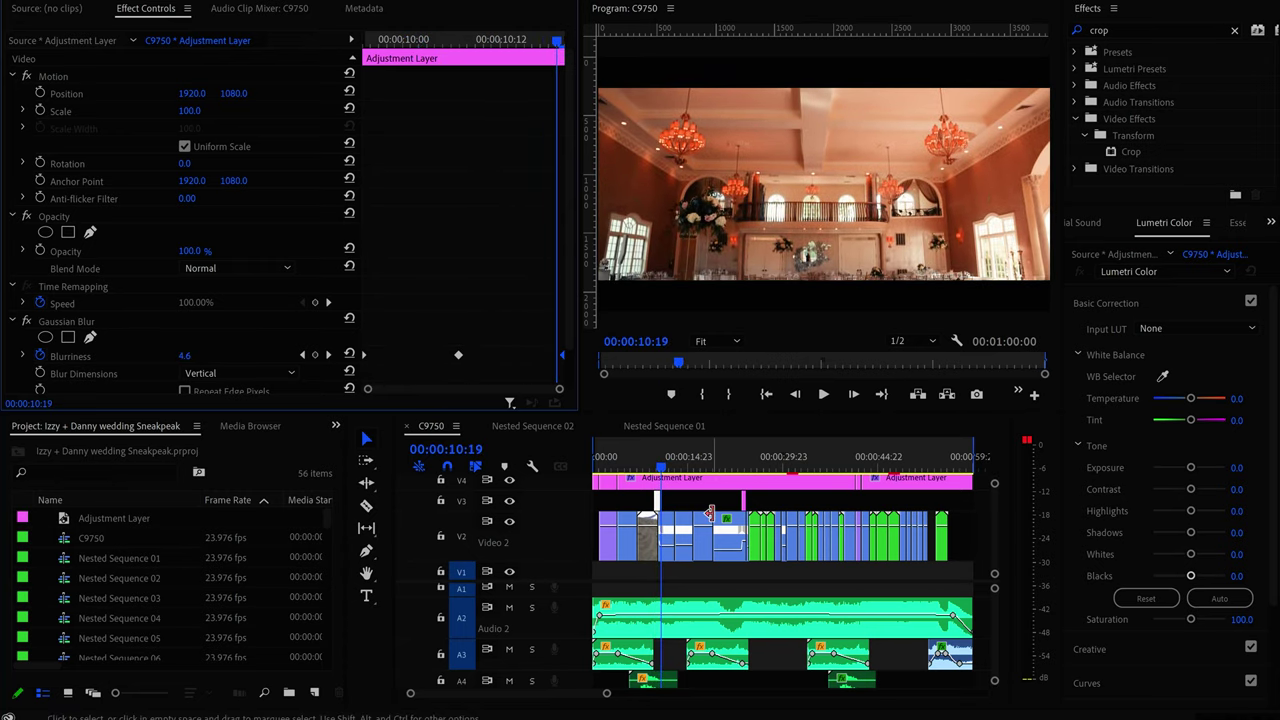
Move to 00:00:09:22, near the start of the blur adjustment layer spanning the cut from Nested Sequence 02 to S6404.MP4
{"action": "key", "text": "equal"}
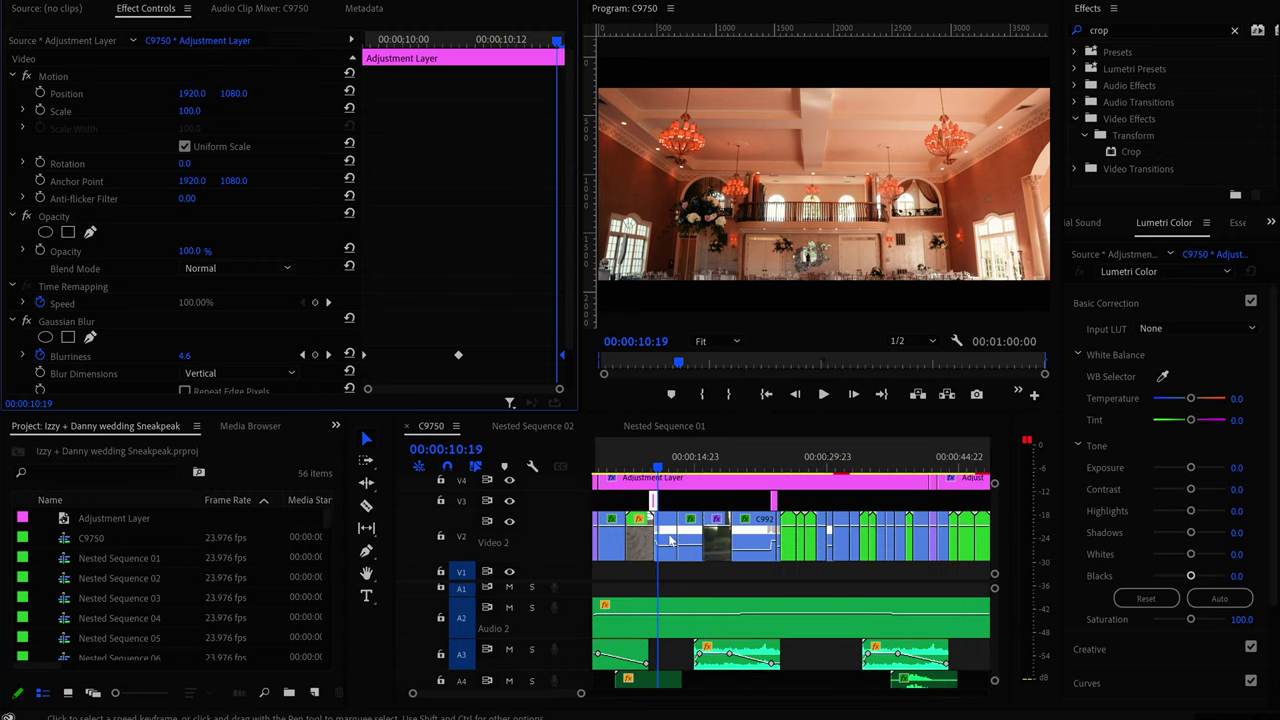
{"action": "key", "text": "equal"}
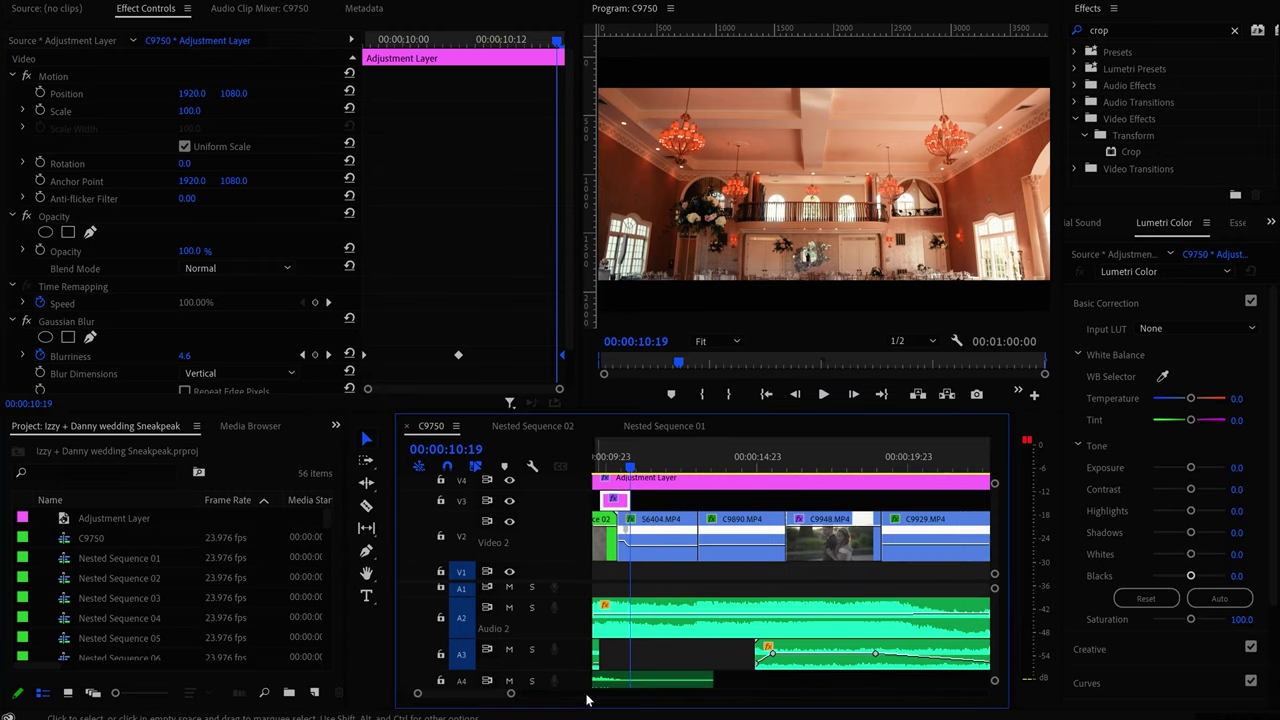
{"action": "scroll", "coordinate": [495, 700], "scroll_direction": "left", "scroll_amount": 1}
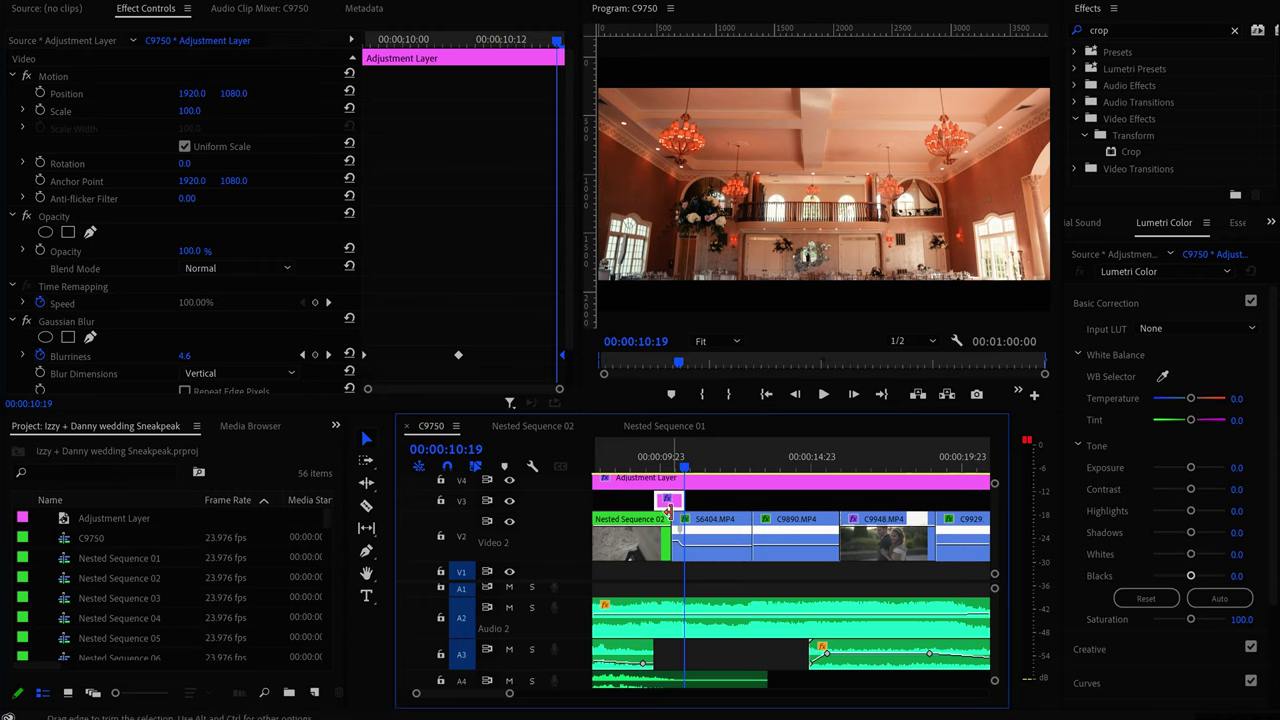
{"action": "left_click", "coordinate": [660, 467]}
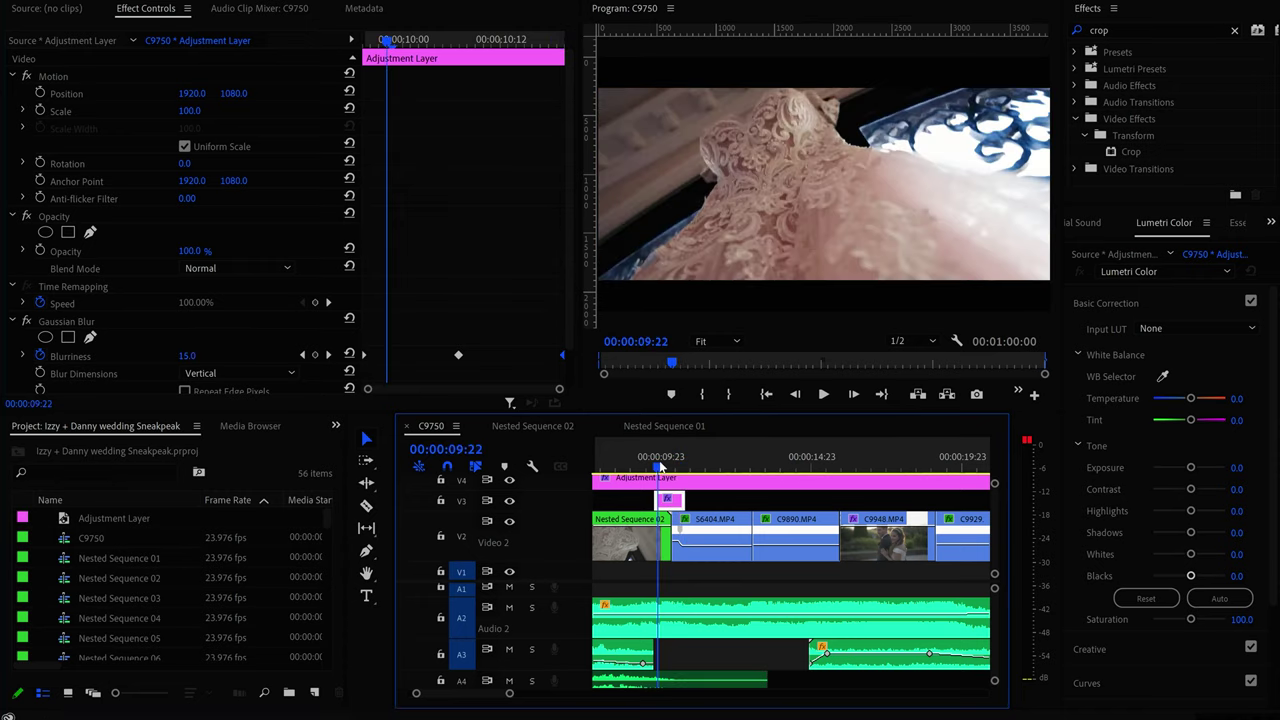
Scrub on to 00:00:12:10, return to about 00:00:08:22, and play the blurred transition through to 00:00:12:00
{"action": "left_click_drag", "start_coordinate": [660, 467], "coordinate": [735, 469]}
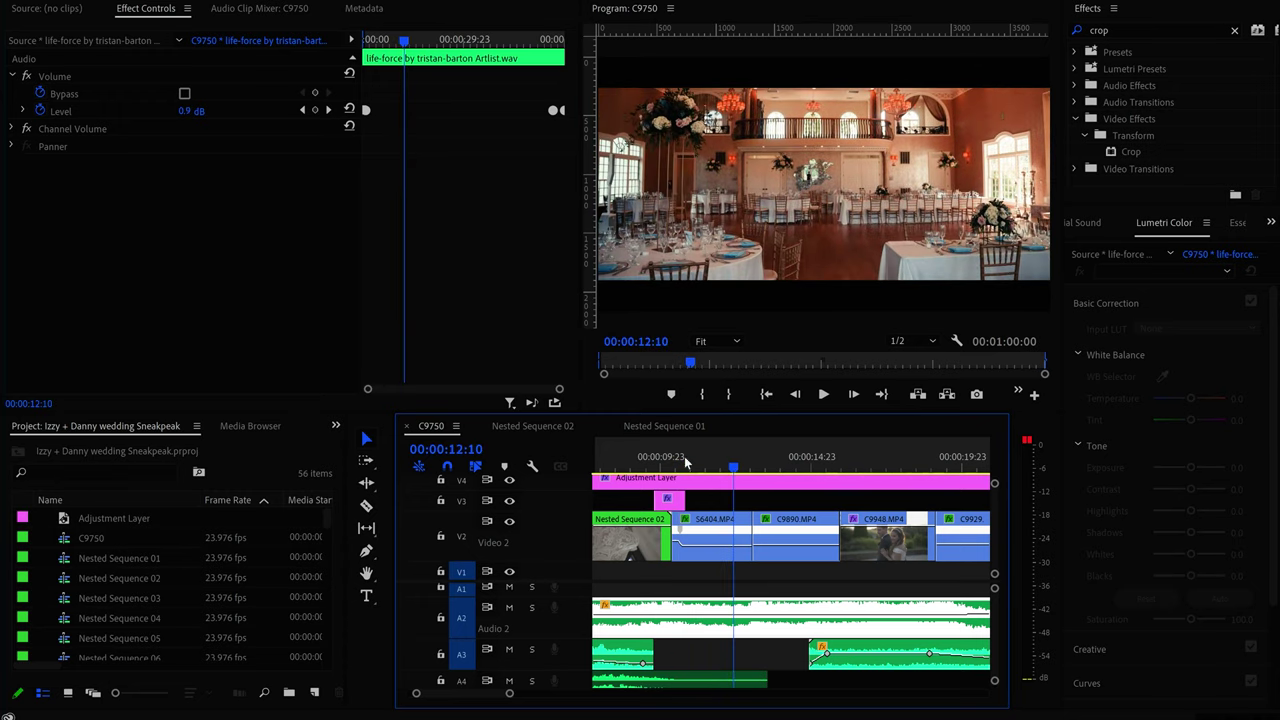
{"action": "left_click", "coordinate": [626, 461]}
{"action": "left_click", "coordinate": [823, 395]}
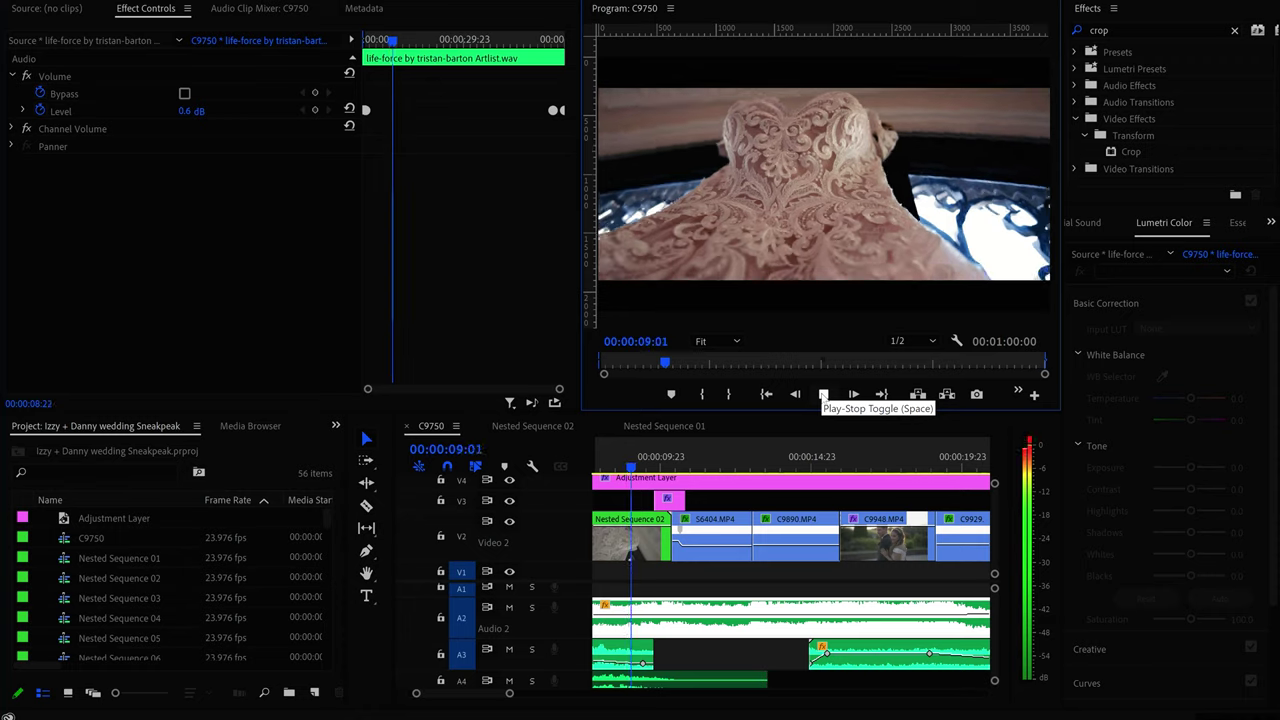
{"action": "left_click", "coordinate": [823, 395]}
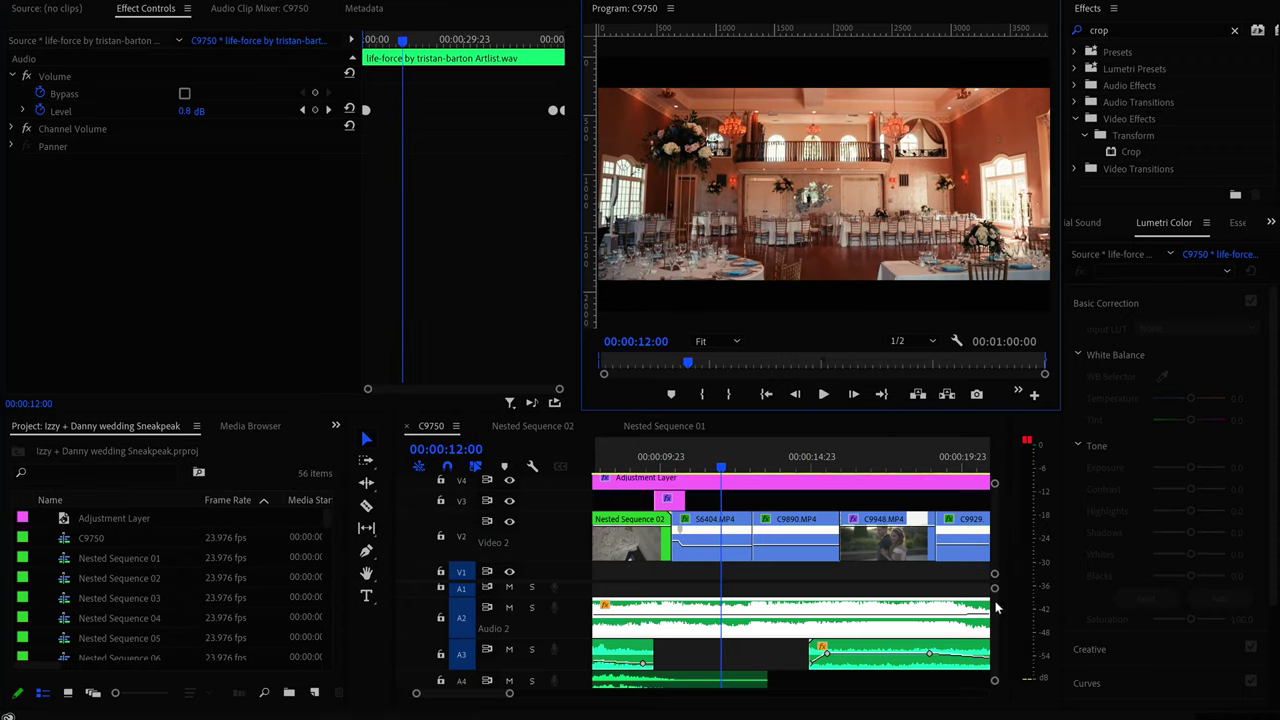
Select the 17 Simple_Whoosh.wav clip on track A6 and examine how the audio layers line up beneath the blurred transition
{"action": "scroll", "coordinate": [706, 660], "scroll_direction": "down", "scroll_amount": 3}
{"action": "left_click", "coordinate": [679, 668]}
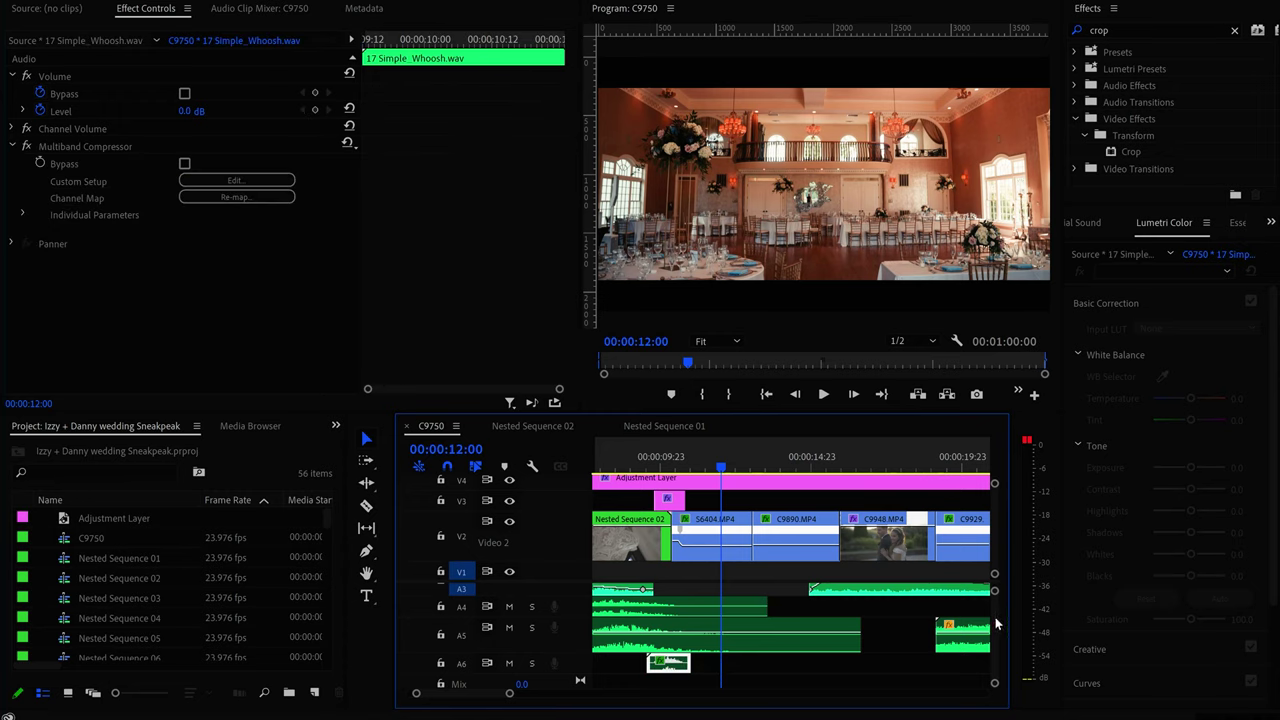
{"action": "scroll", "coordinate": [994, 624], "scroll_direction": "up", "scroll_amount": 2}
{"action": "scroll", "coordinate": [466, 702], "scroll_direction": "up", "scroll_amount": 3}
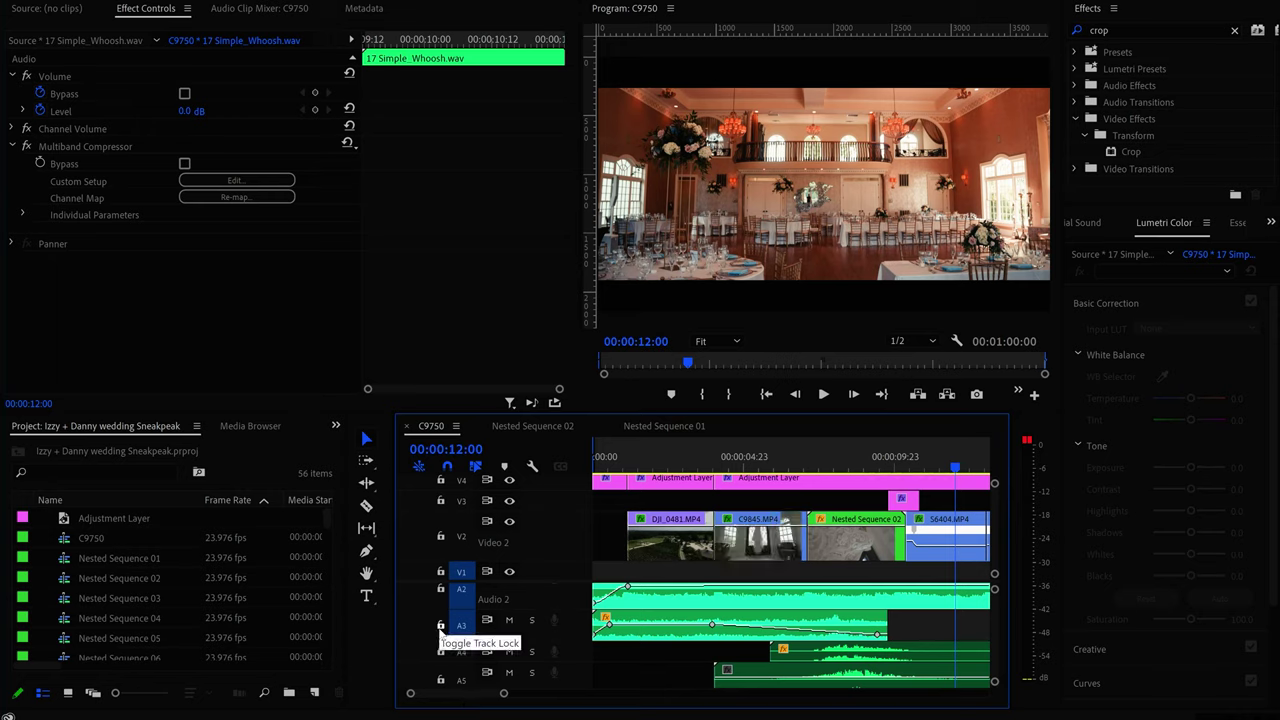
{"action": "scroll", "coordinate": [472, 700], "scroll_direction": "down", "scroll_amount": 3}
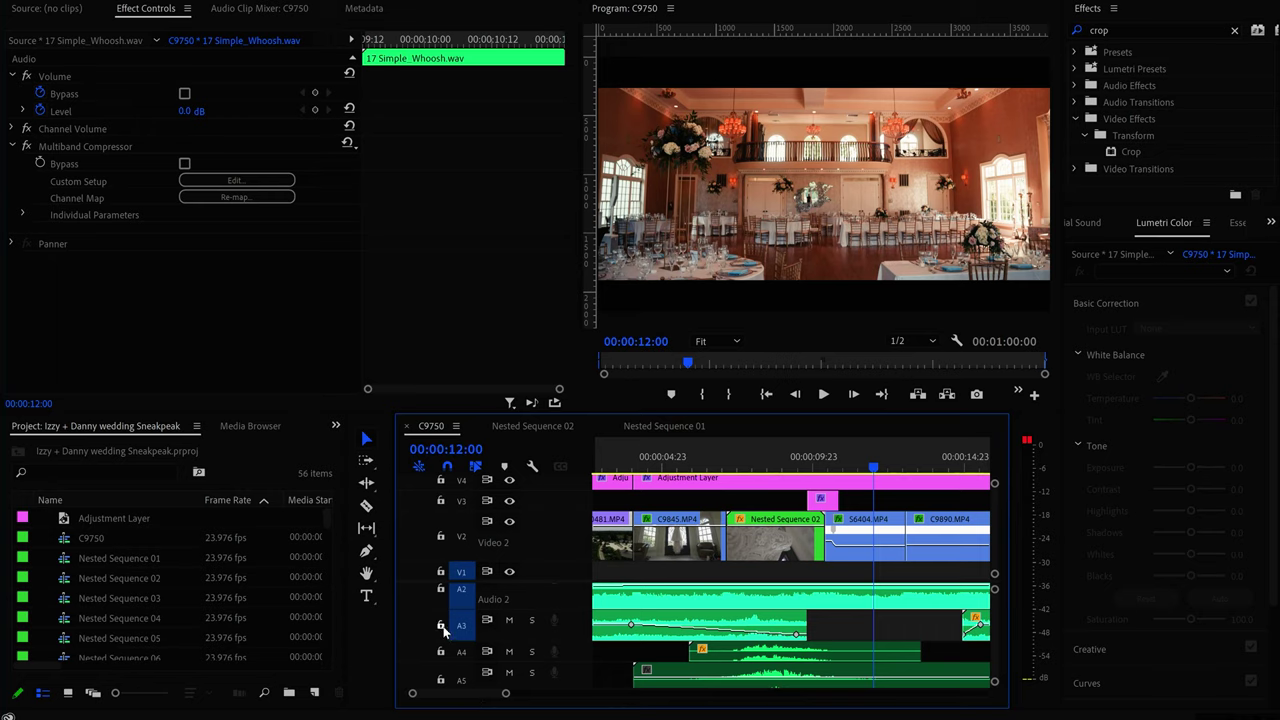
{"action": "left_click", "coordinate": [440, 589]}
{"action": "scroll", "coordinate": [997, 645], "scroll_direction": "down", "scroll_amount": 2}
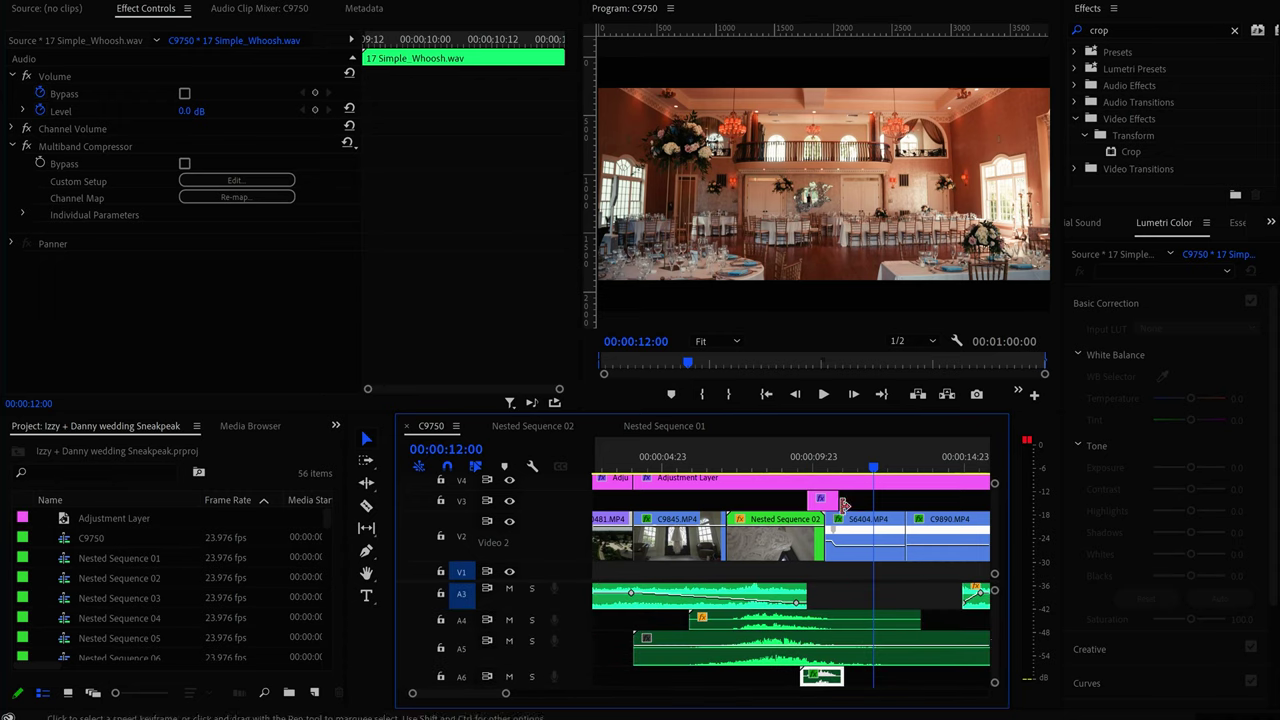
Listen to the sound effects under the transition out of Nested Sequence 02 with music track A2 temporarily muted
{"action": "left_click", "coordinate": [700, 462]}
{"action": "left_click", "coordinate": [823, 395]}
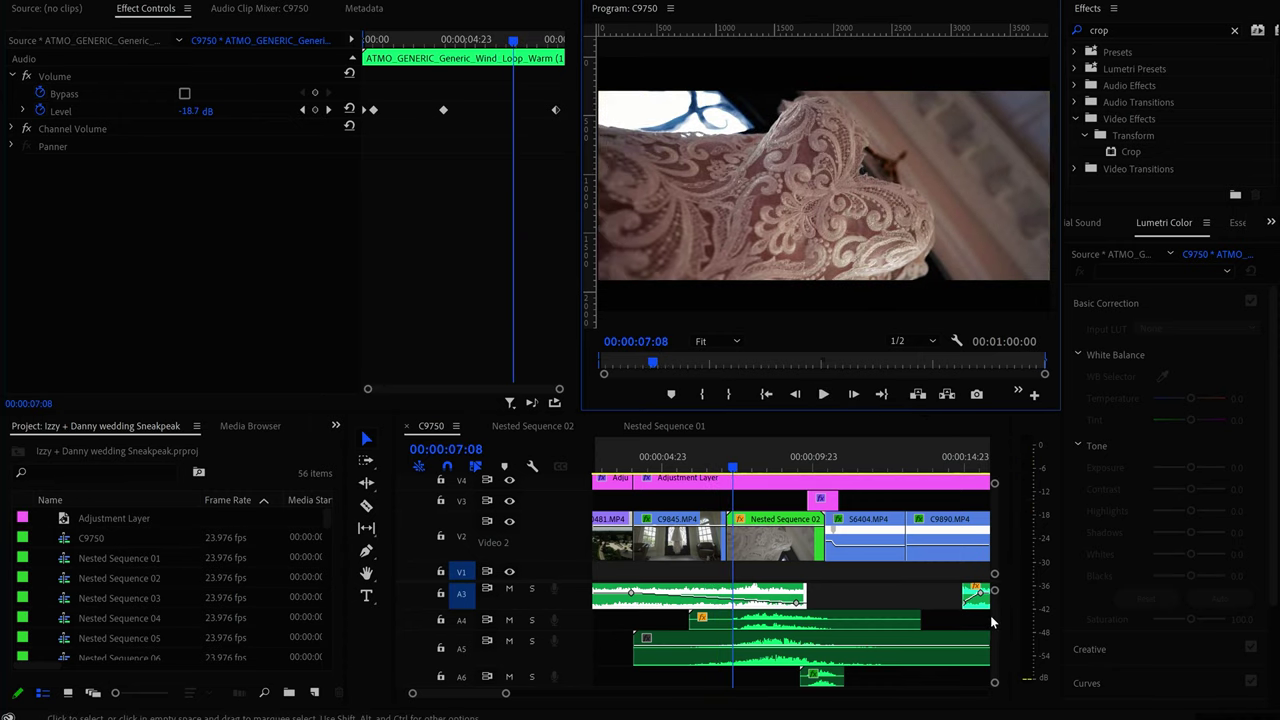
{"action": "left_click", "coordinate": [990, 615]}
{"action": "scroll", "coordinate": [992, 613], "scroll_direction": "up", "scroll_amount": 2}
{"action": "left_click", "coordinate": [440, 621]}
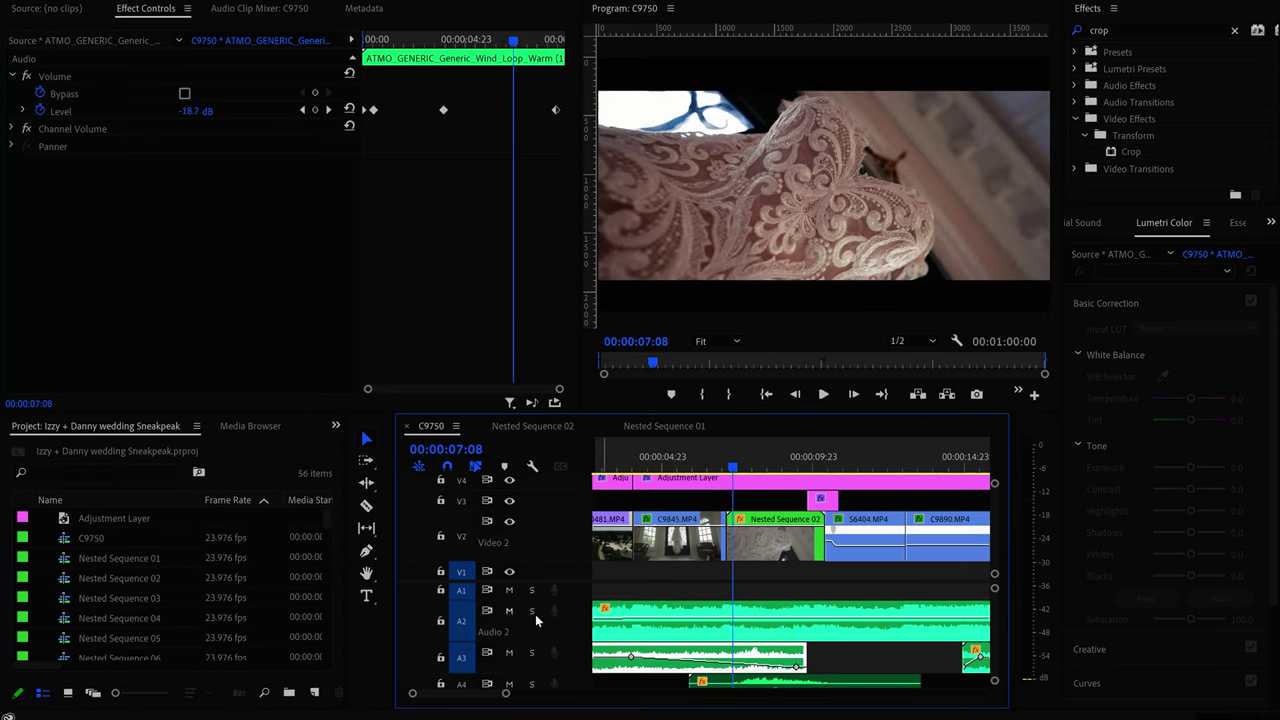
{"action": "left_click", "coordinate": [509, 610]}
{"action": "left_click", "coordinate": [701, 463]}
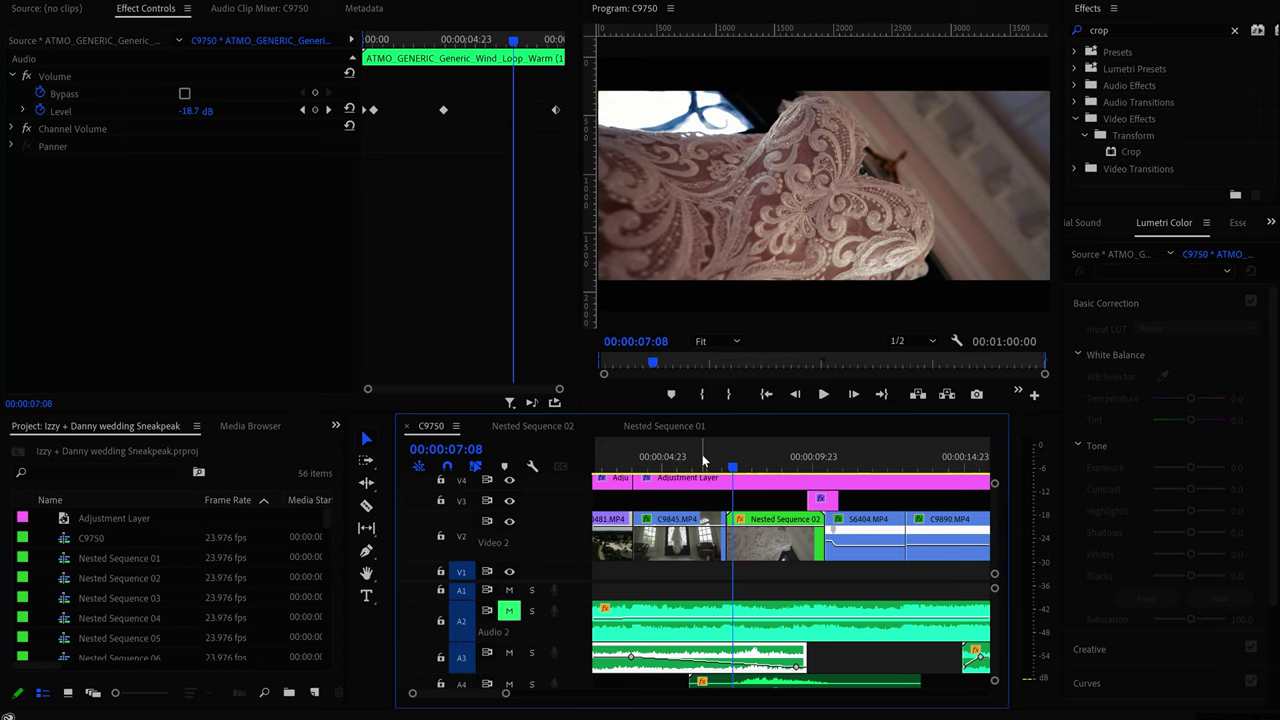
{"action": "left_click", "coordinate": [823, 394]}
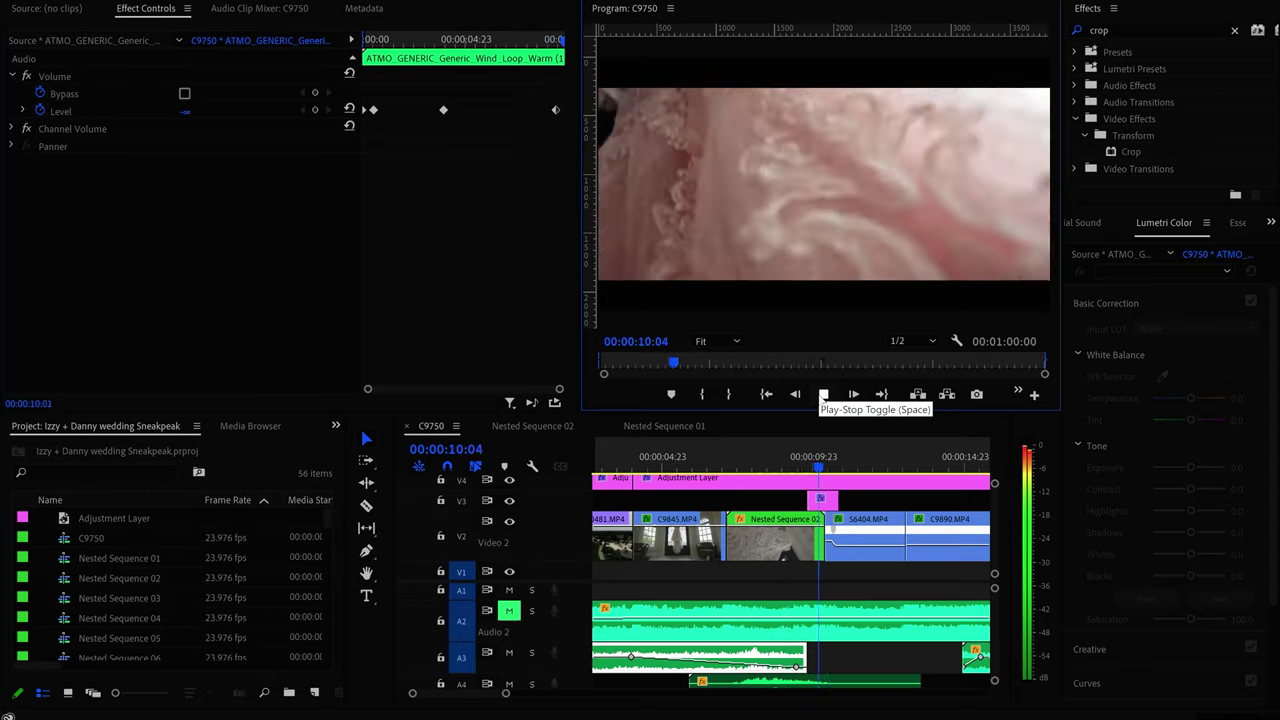
{"action": "left_click", "coordinate": [620, 620]}
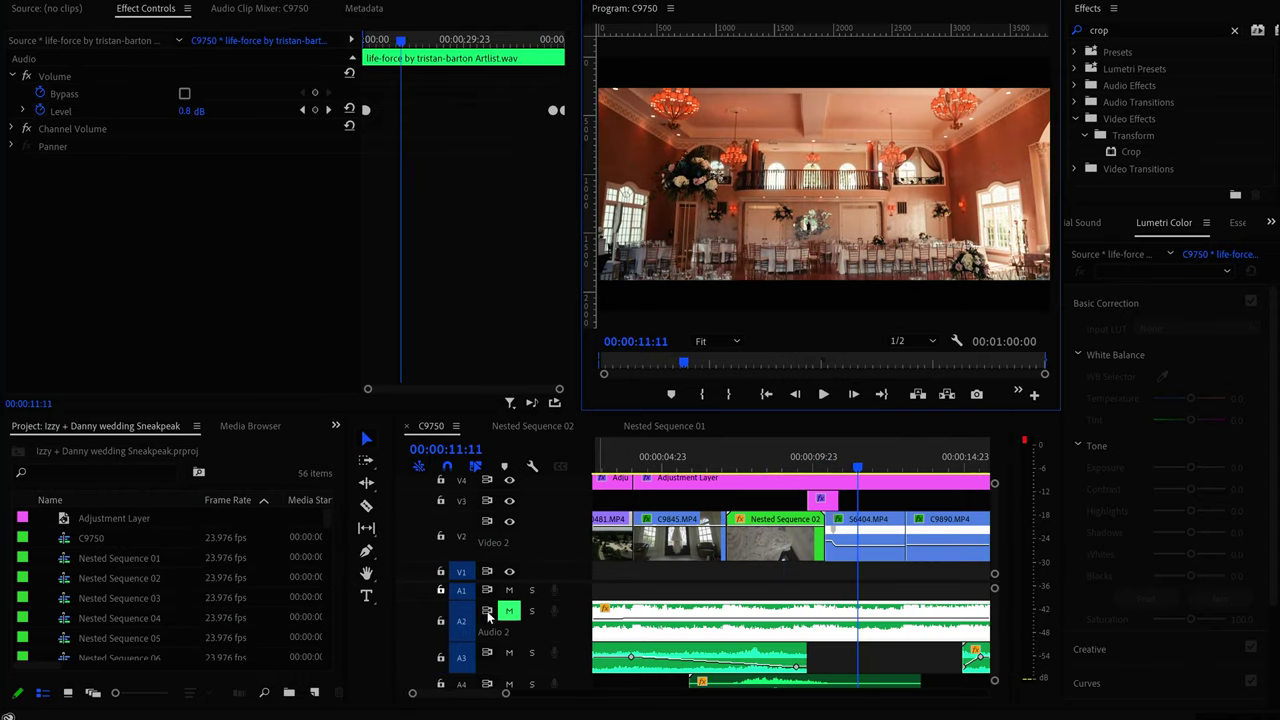
{"action": "left_click", "coordinate": [511, 612]}
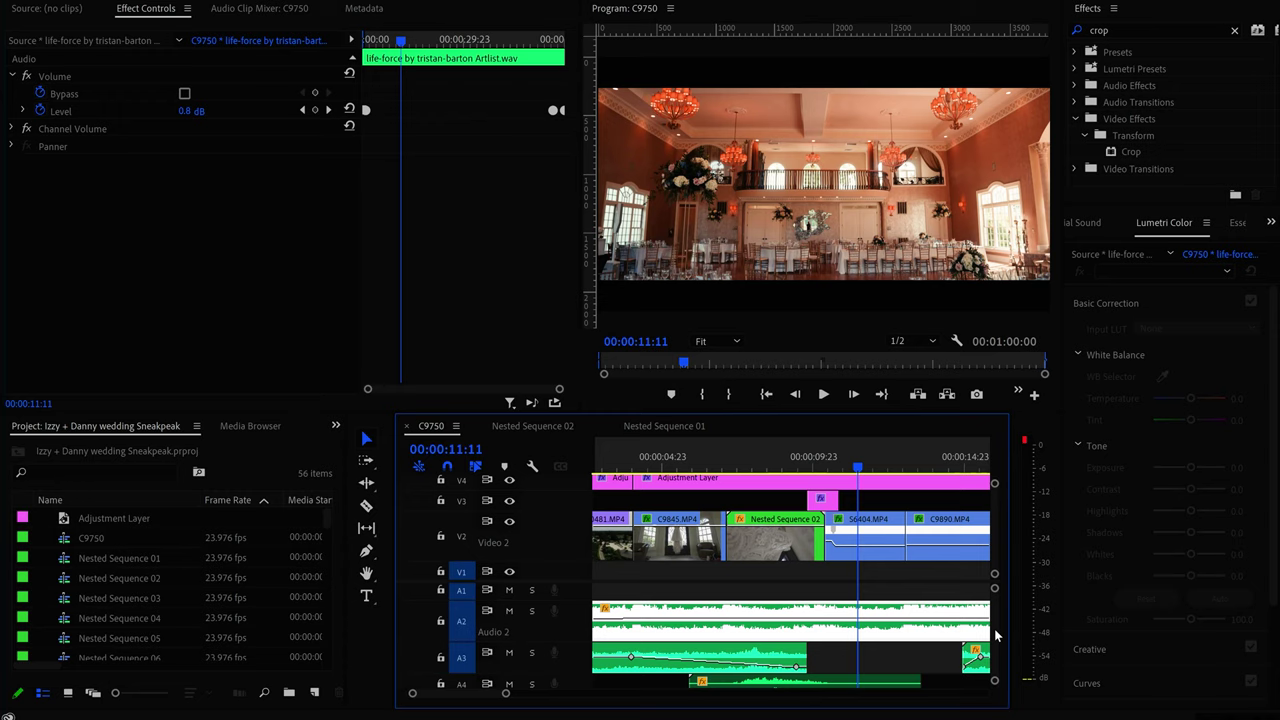
Play from about 00:00:11:11 in S6404.MP4 to the start of C9890.MP4 with the music on
{"action": "scroll", "coordinate": [995, 635], "scroll_direction": "down", "scroll_amount": 1}
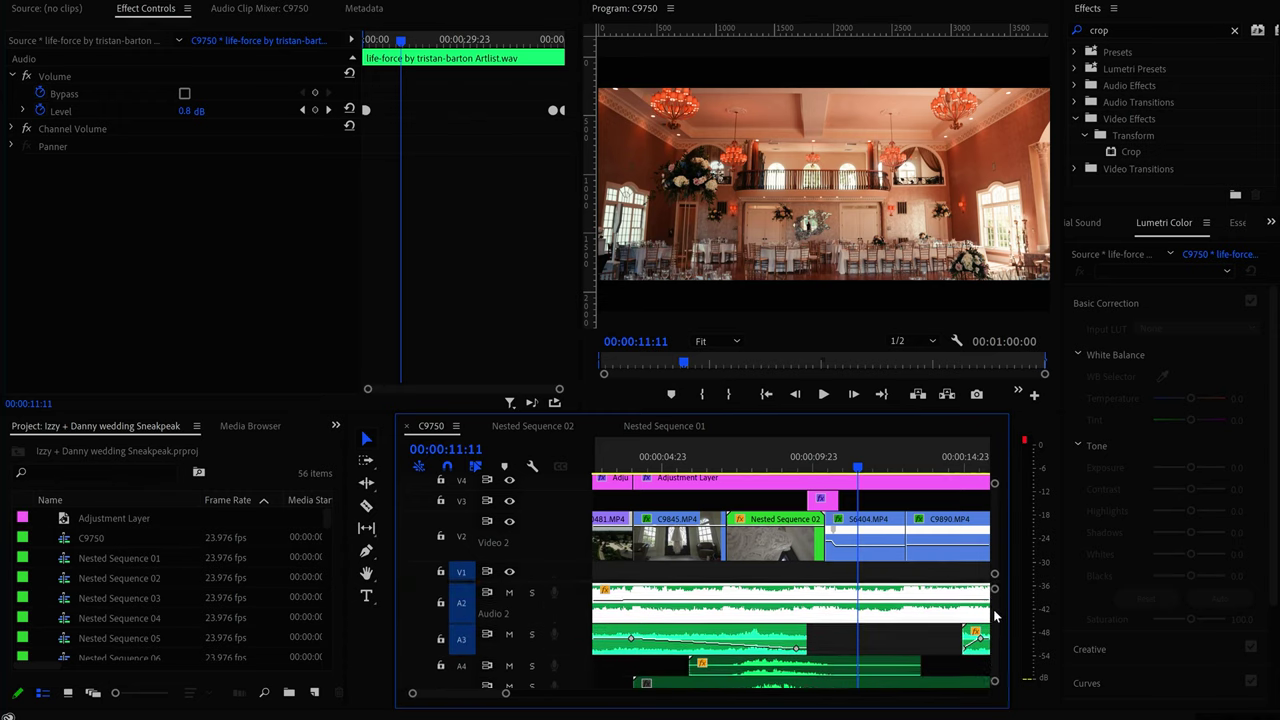
{"action": "scroll", "coordinate": [995, 617], "scroll_direction": "up", "scroll_amount": 1}
{"action": "left_click", "coordinate": [861, 467]}
{"action": "mouse_move", "coordinate": [861, 467]}
{"action": "left_mouse_down"}
{"action": "mouse_move", "coordinate": [889, 470]}
{"action": "mouse_move", "coordinate": [855, 467]}
{"action": "left_mouse_up"}
{"action": "left_click", "coordinate": [823, 394]}
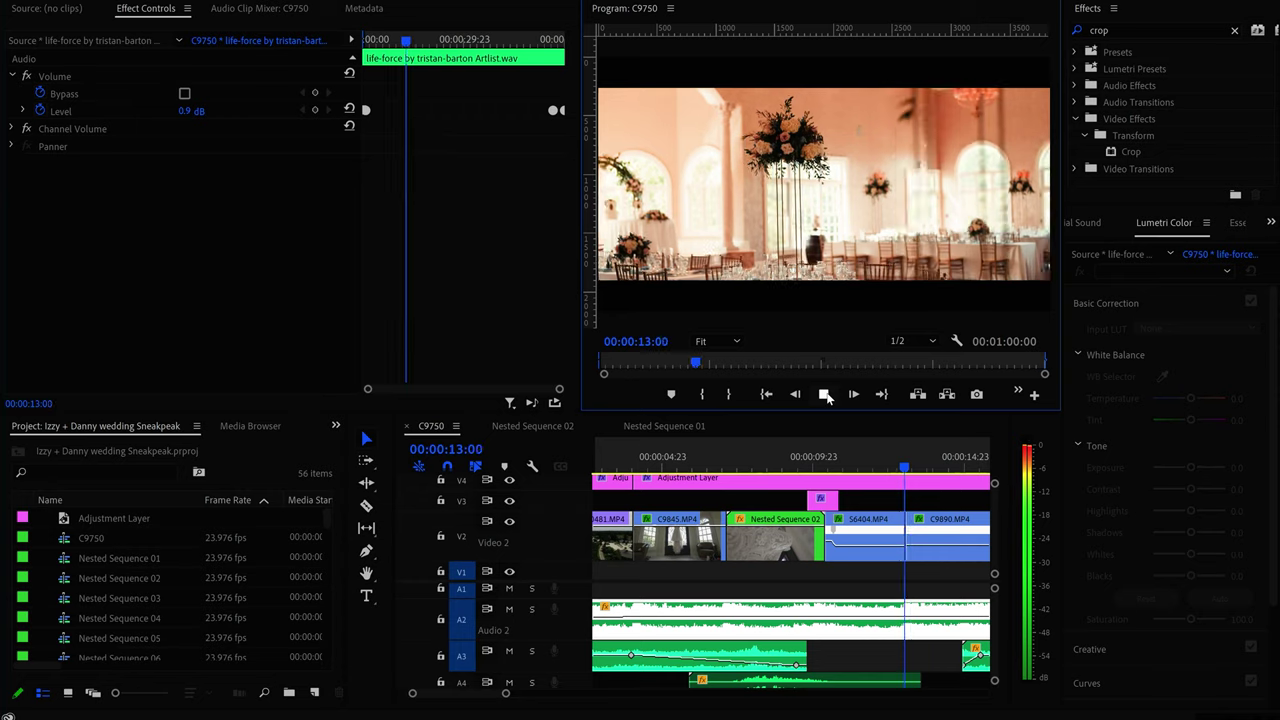
{"action": "left_click", "coordinate": [823, 394]}
Play from 00:00:09:10 through the transition and ballroom shots to the sunset couple shot at 00:00:17:14
{"action": "left_click", "coordinate": [797, 463]}
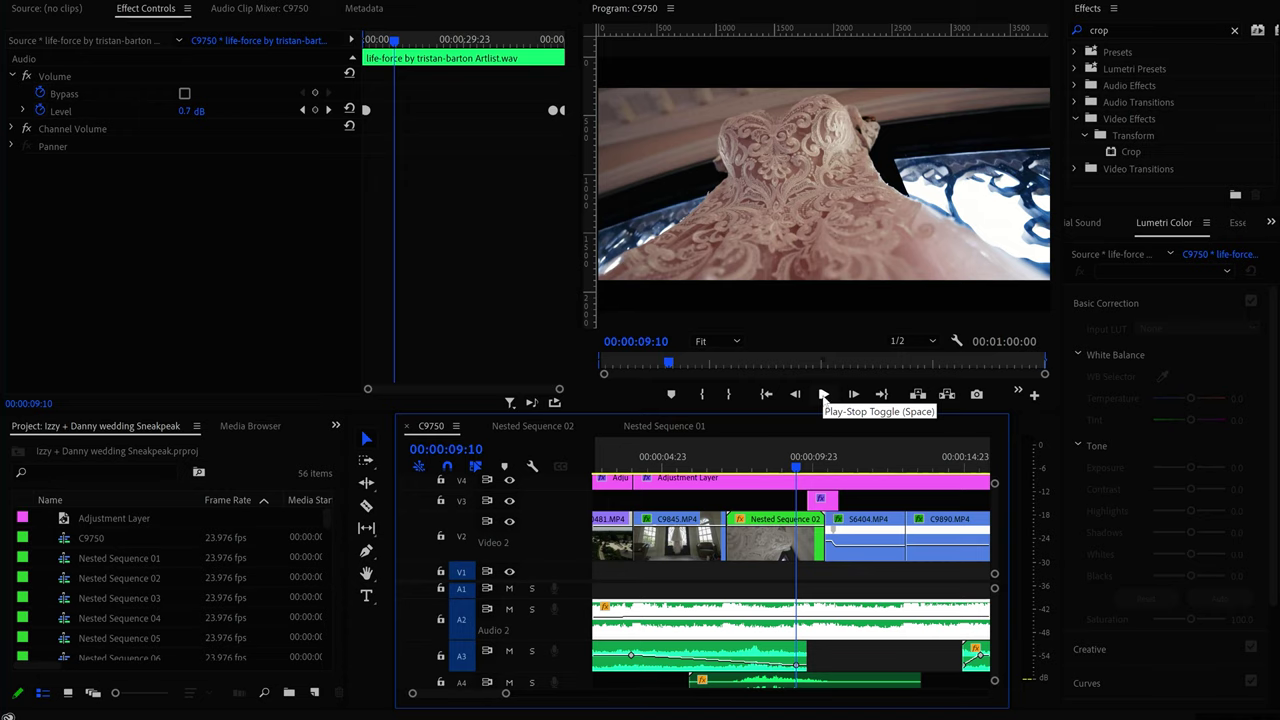
{"action": "left_click", "coordinate": [824, 396]}
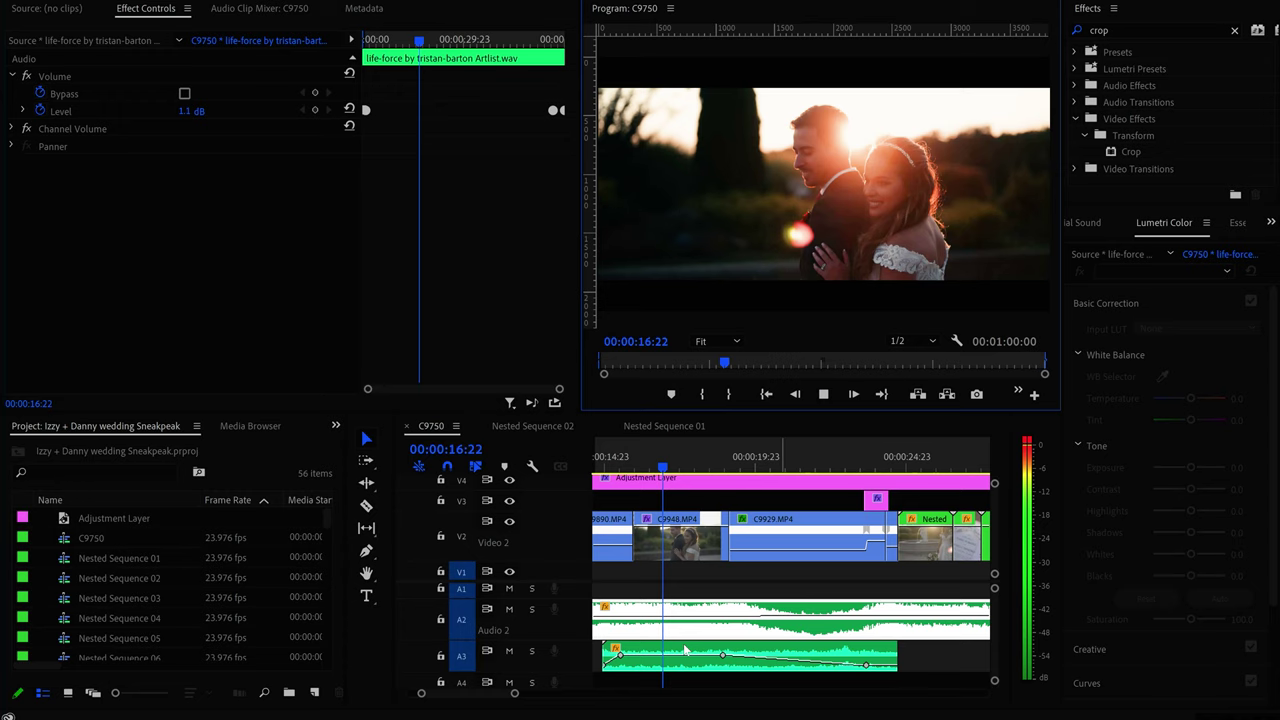
{"action": "key", "text": "space"}
{"action": "left_click_drag", "start_coordinate": [479, 694], "coordinate": [476, 700]}
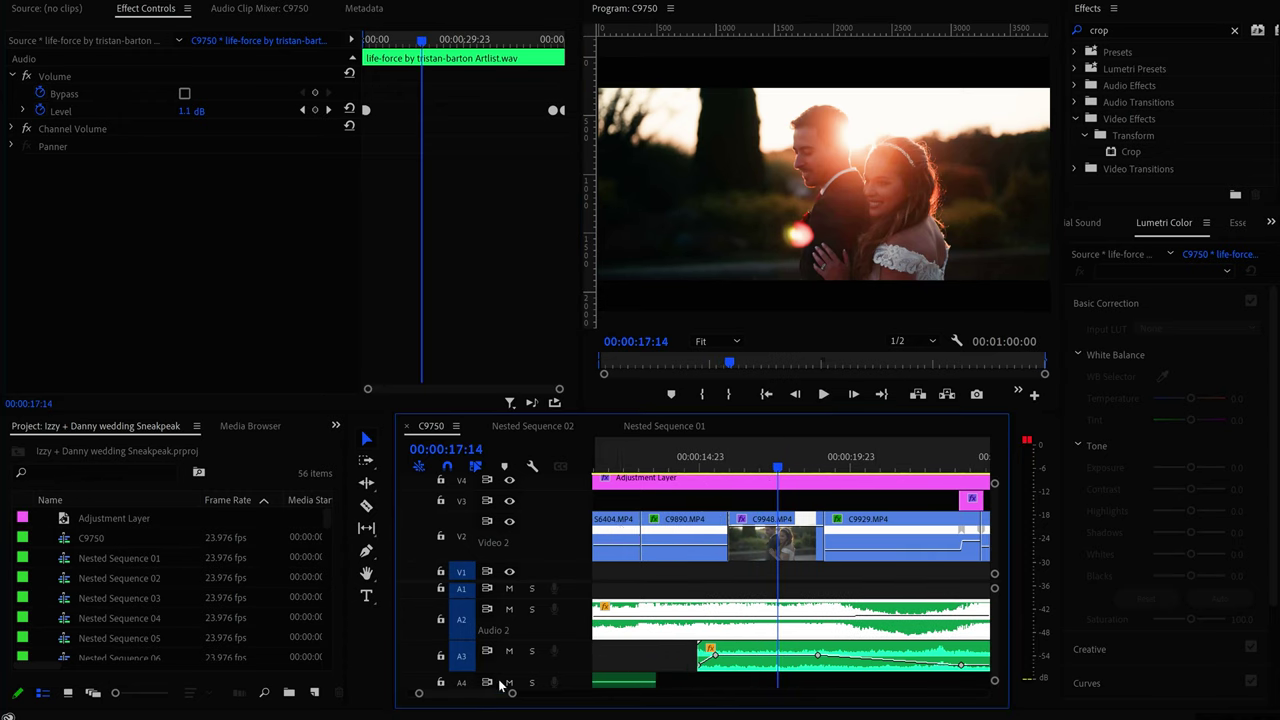
Select the C9890.MP4 clip at 00:00:13:20 to show its effect settings and play briefly from 00:00:14:00
{"action": "left_click", "coordinate": [659, 467]}
{"action": "left_click", "coordinate": [663, 466]}
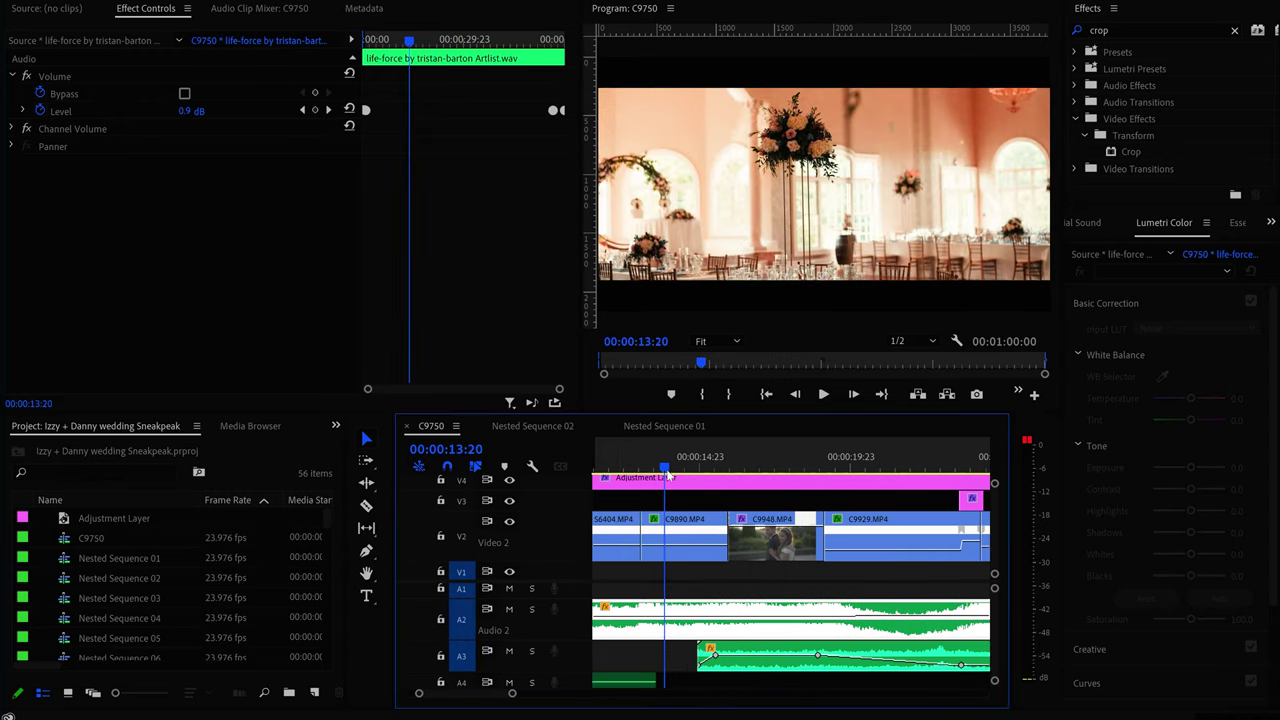
{"action": "left_click", "coordinate": [679, 538]}
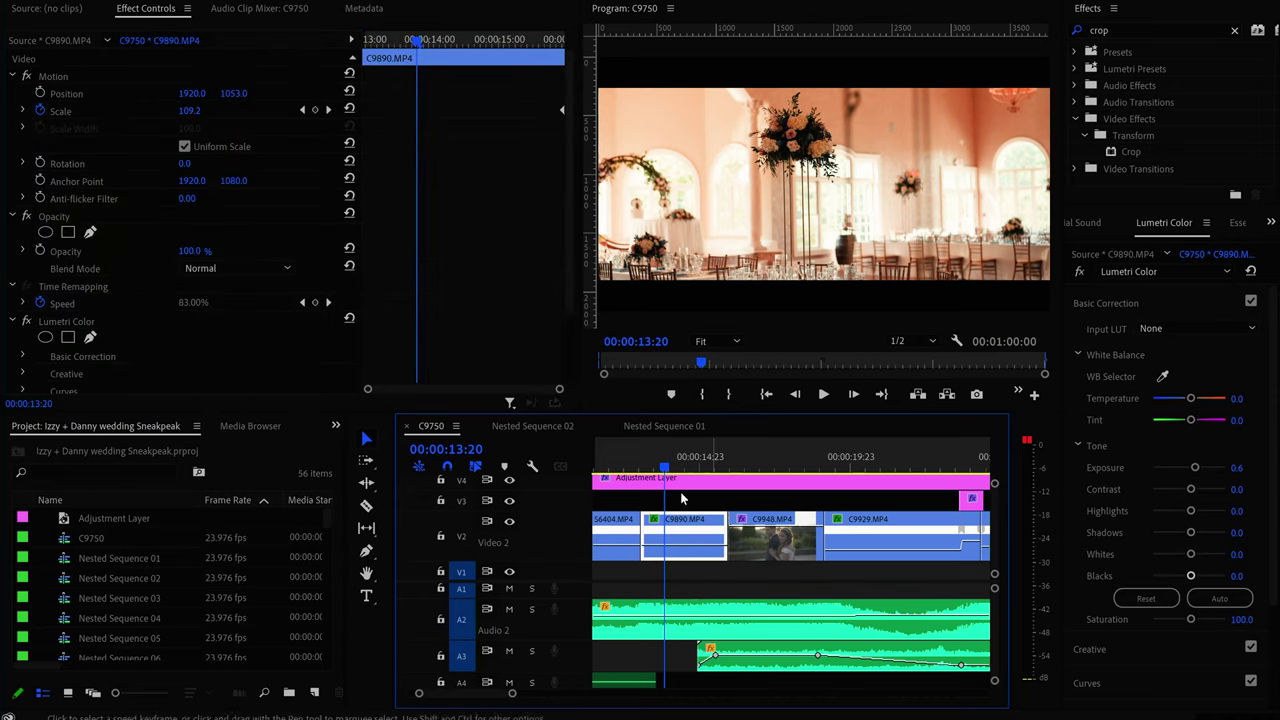
{"action": "left_click", "coordinate": [672, 462]}
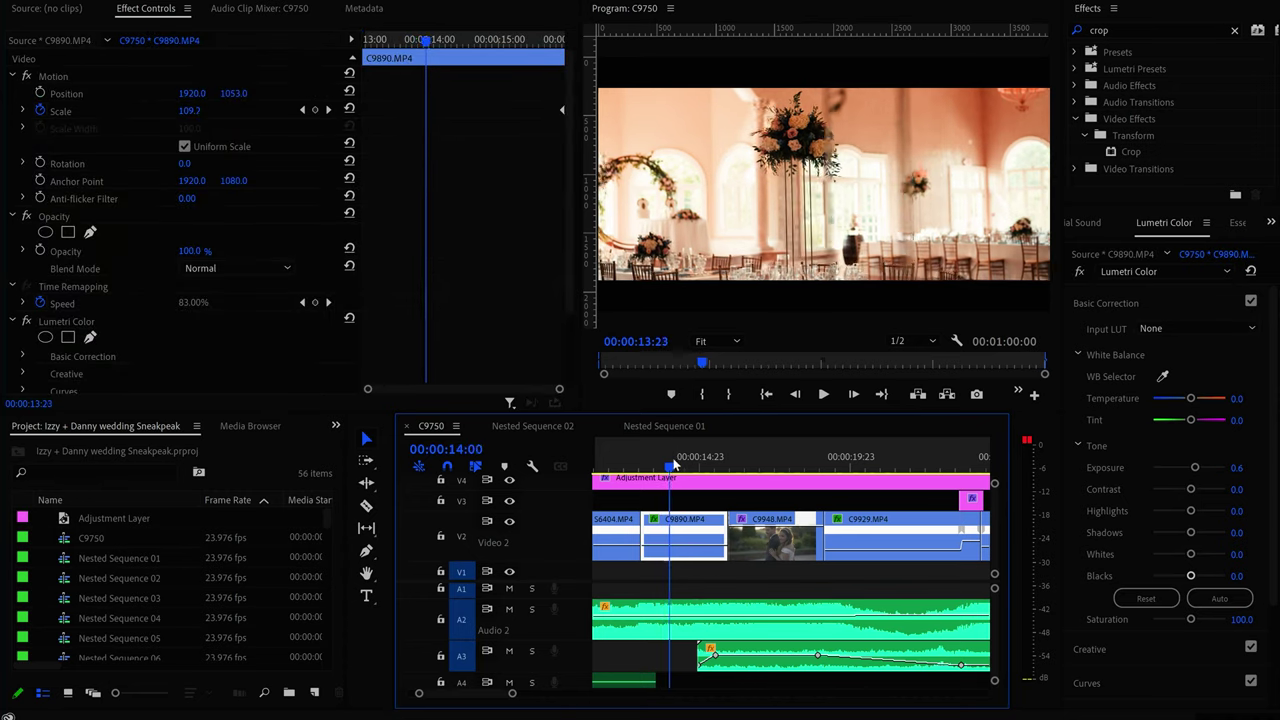
{"action": "key", "text": "space"}
{"action": "key", "text": "space"}
Compare C9890.MP4's keyframed Scale at 00:00:13:03 and 00:00:15:17, and replay the zoom to 00:00:15:12
{"action": "left_click", "coordinate": [648, 459]}
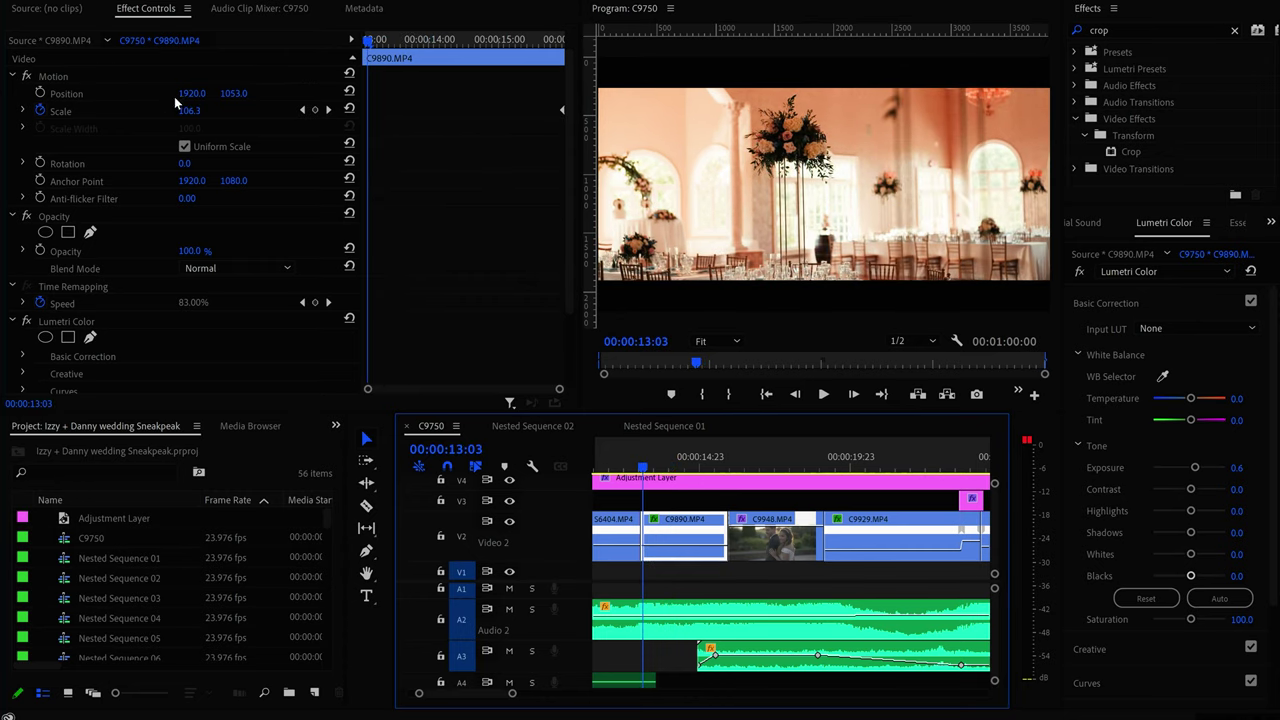
{"action": "left_click", "coordinate": [657, 461]}
{"action": "left_click_drag", "start_coordinate": [660, 462], "coordinate": [721, 449]}
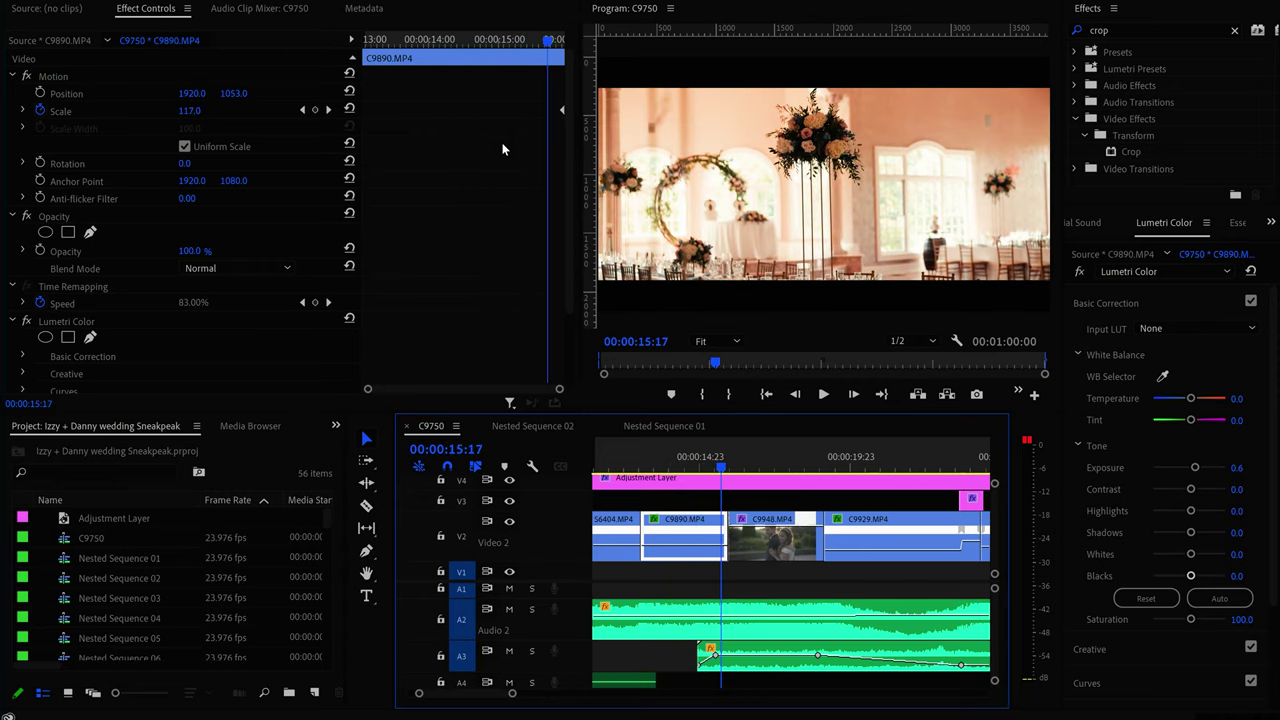
{"action": "left_click_drag", "start_coordinate": [677, 457], "coordinate": [650, 460]}
{"action": "left_click", "coordinate": [823, 394]}
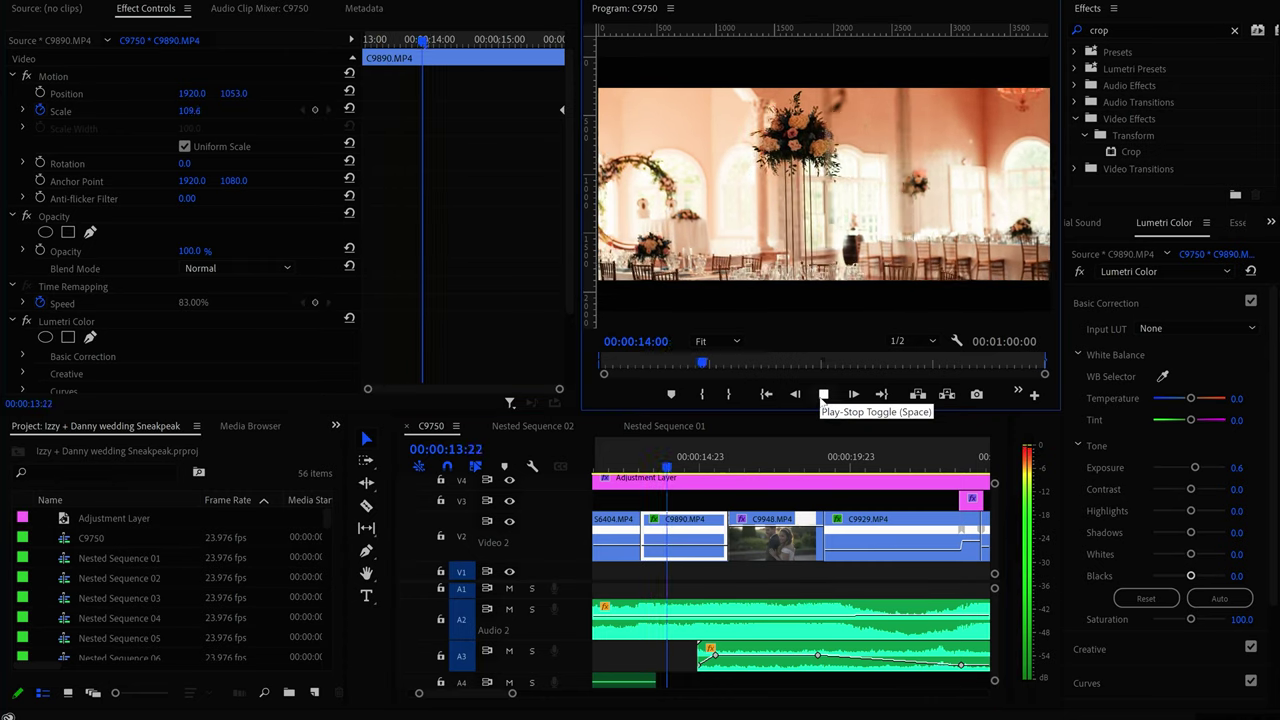
{"action": "key", "text": "space"}
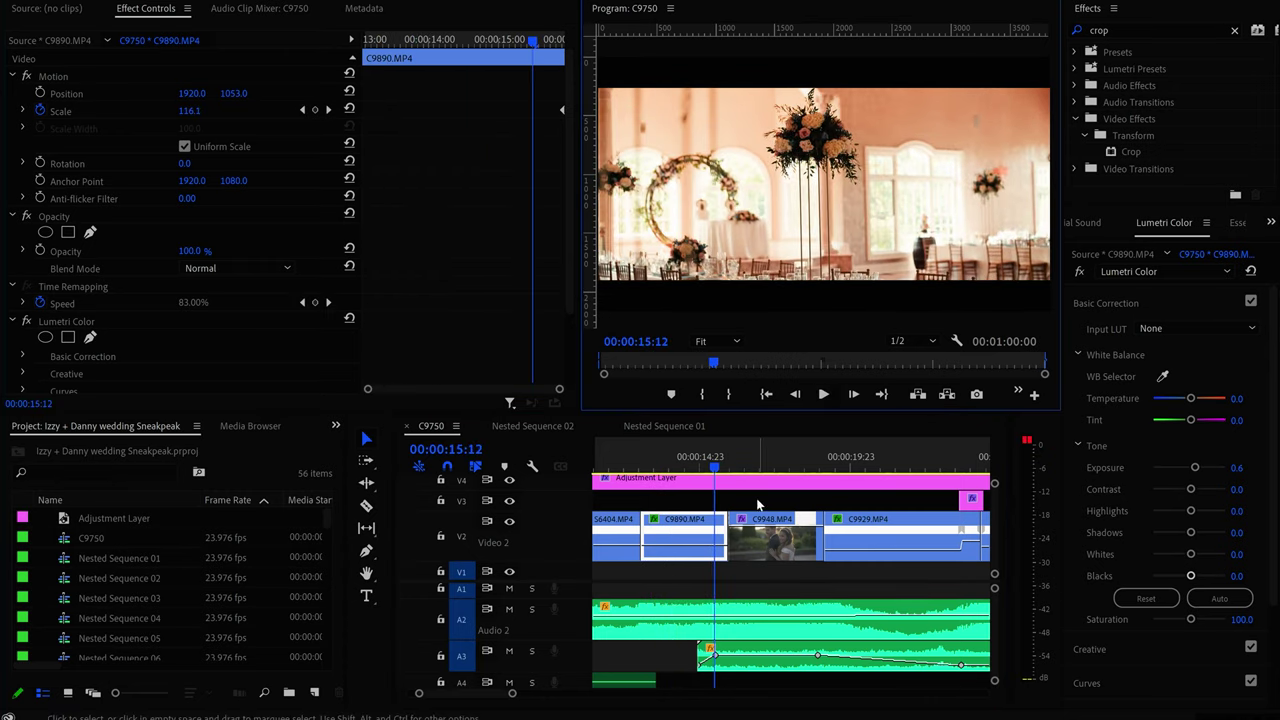
Select C9948.MP4 at 00:00:16:19 and play the sunset couple shot from 00:00:16:01 through to 00:00:20:02
{"action": "left_click_drag", "start_coordinate": [741, 462], "coordinate": [755, 461]}
{"action": "key", "text": "d"}
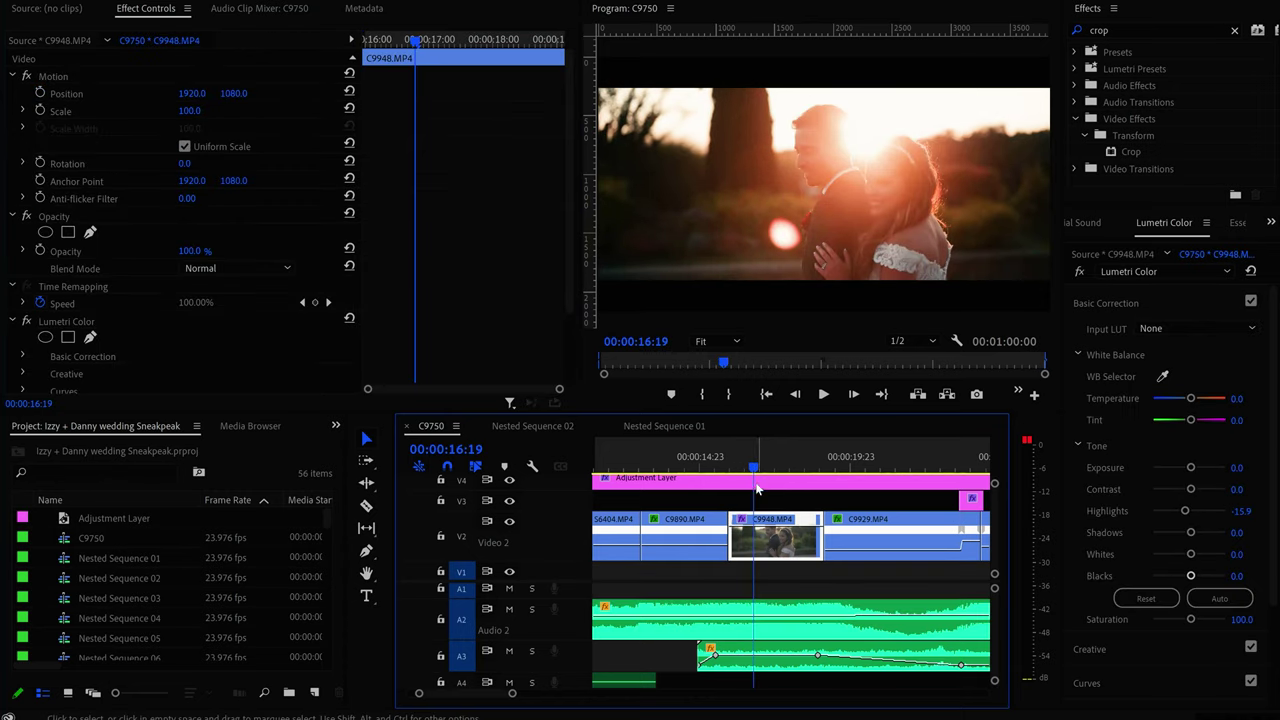
{"action": "mouse_move", "coordinate": [755, 467]}
{"action": "left_mouse_down"}
{"action": "mouse_move", "coordinate": [768, 462]}
{"action": "mouse_move", "coordinate": [741, 454]}
{"action": "left_mouse_up"}
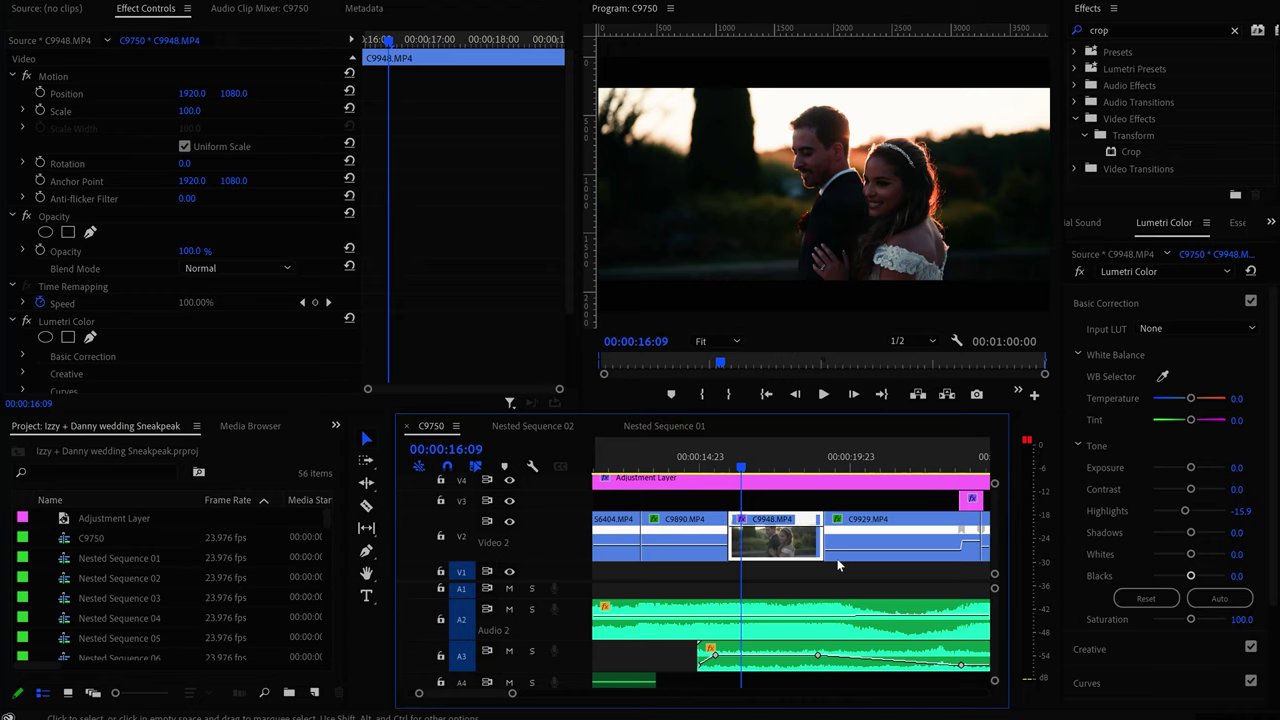
{"action": "left_click", "coordinate": [821, 401]}
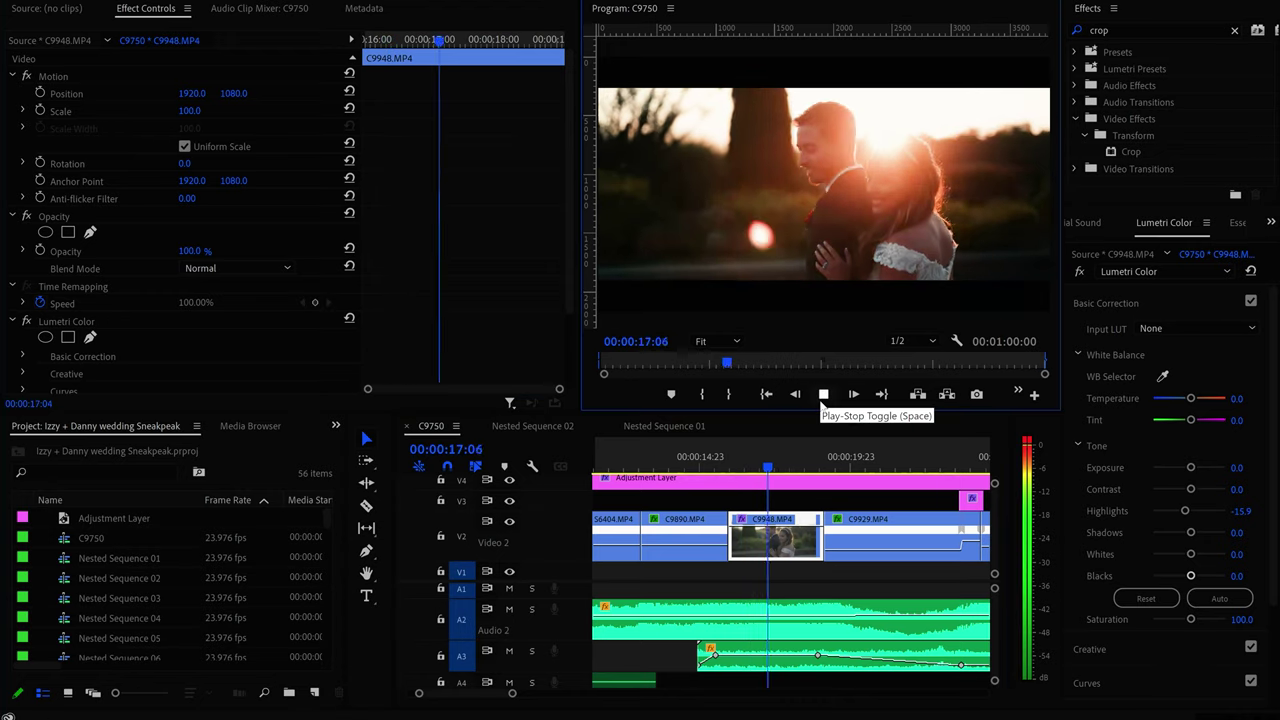
{"action": "left_click", "coordinate": [823, 395]}
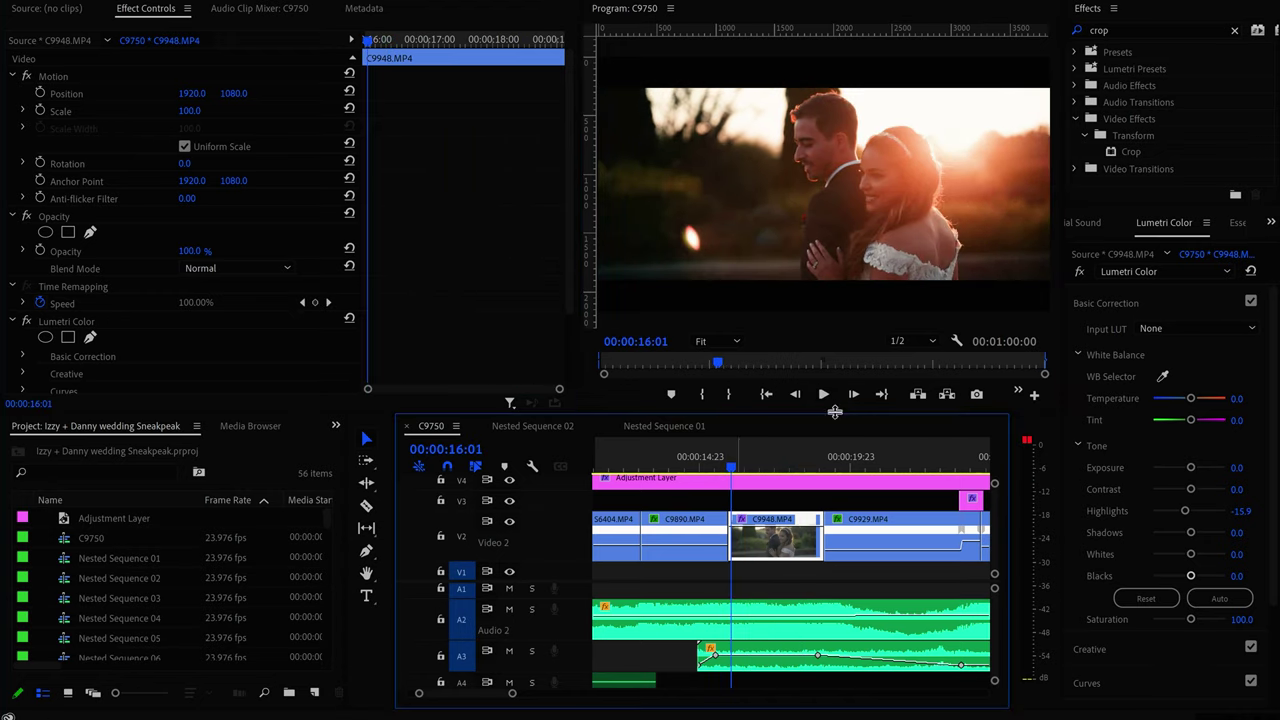
{"action": "left_click", "coordinate": [823, 396]}
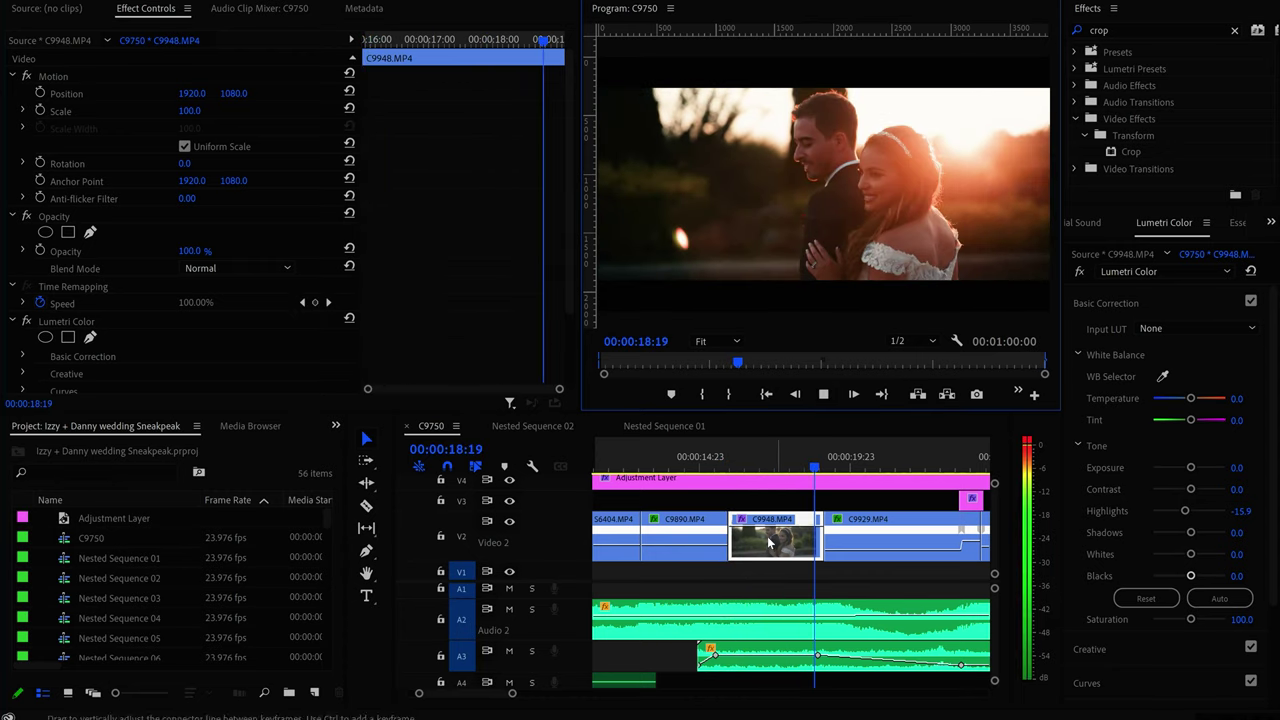
{"action": "left_click", "coordinate": [775, 615]}
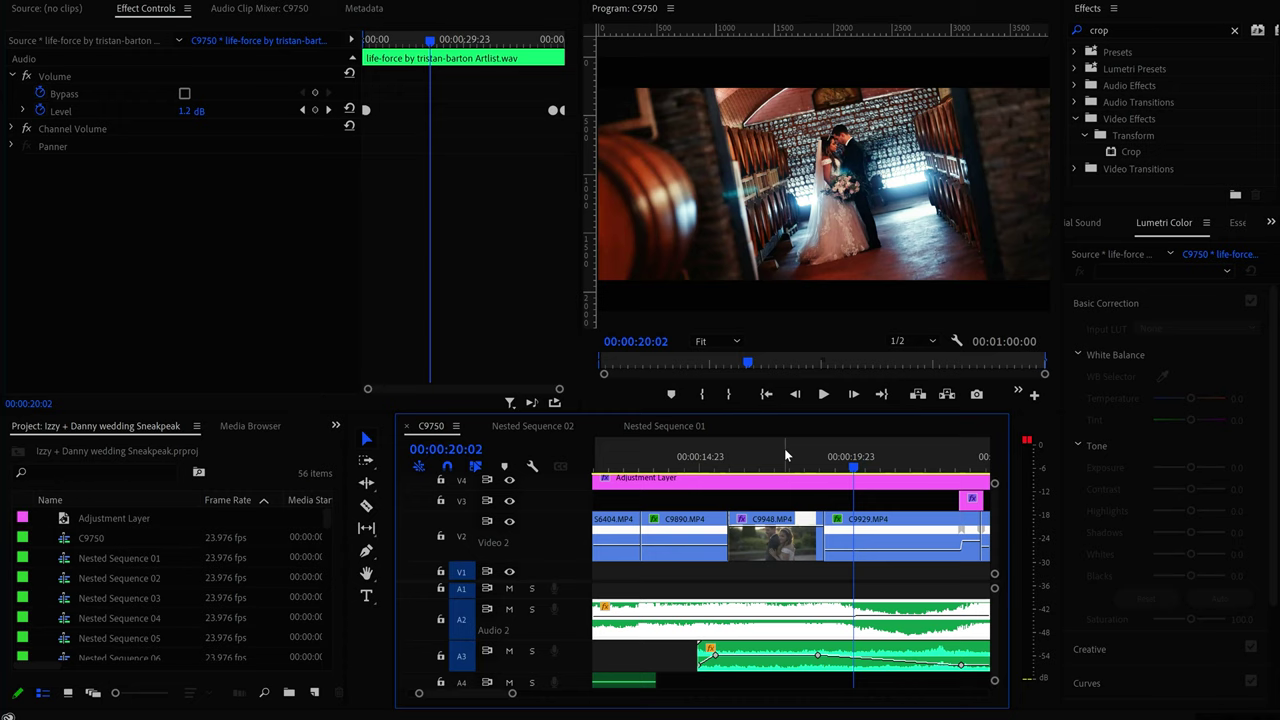
Return to 00:00:17:18 in C9948.MP4, go back to 00:00:12:16, and scrub through C9890.MP4 to 00:00:15:21
{"action": "left_click", "coordinate": [784, 450]}
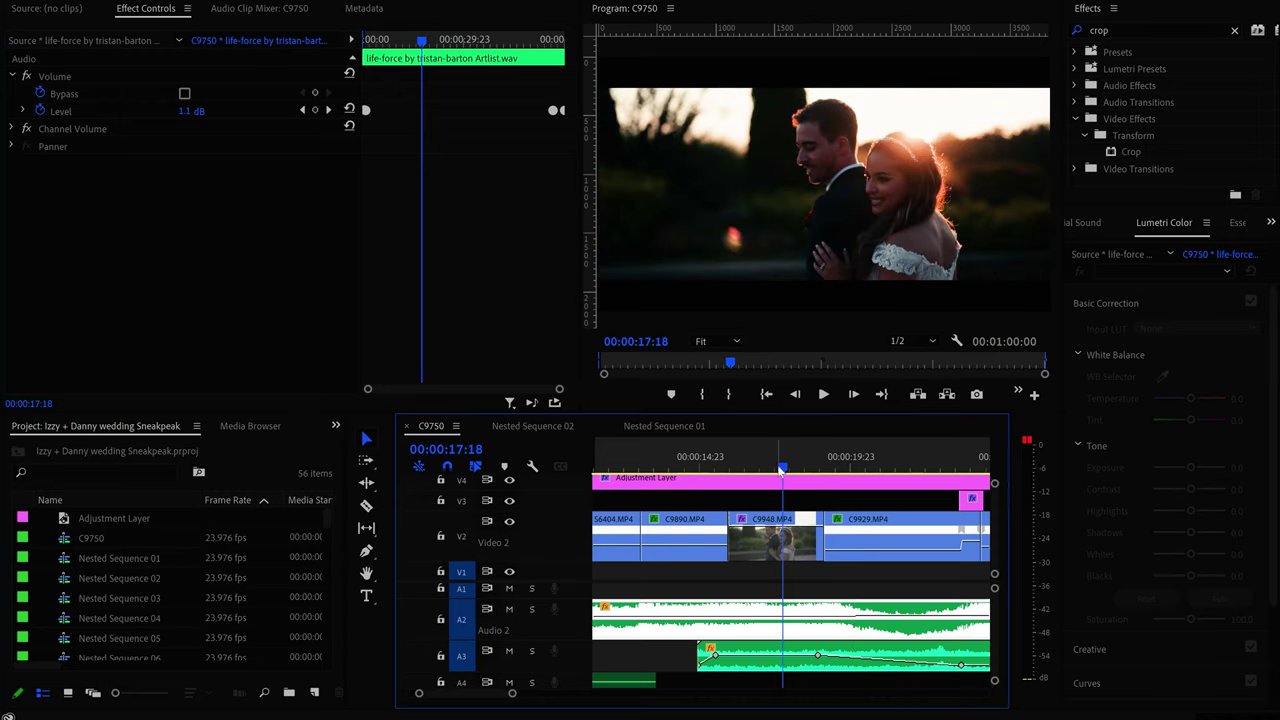
{"action": "scroll", "coordinate": [487, 697], "scroll_direction": "up", "scroll_amount": 3}
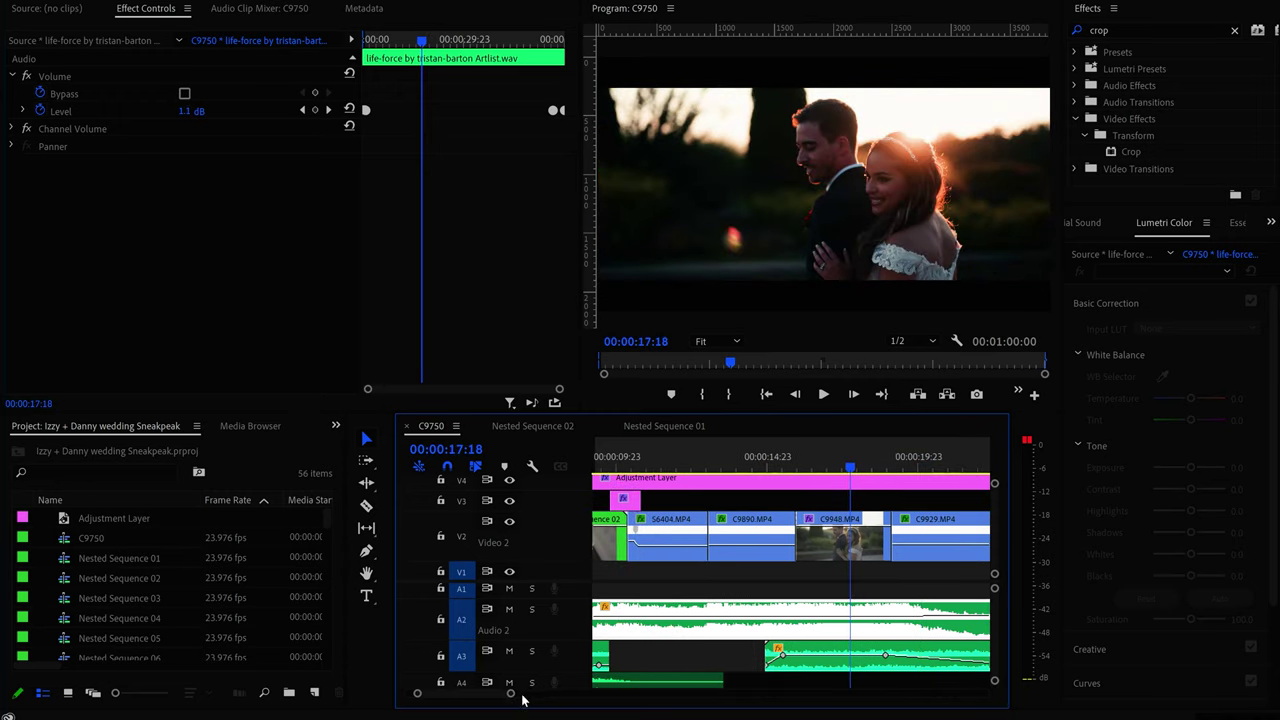
{"action": "left_click", "coordinate": [698, 462]}
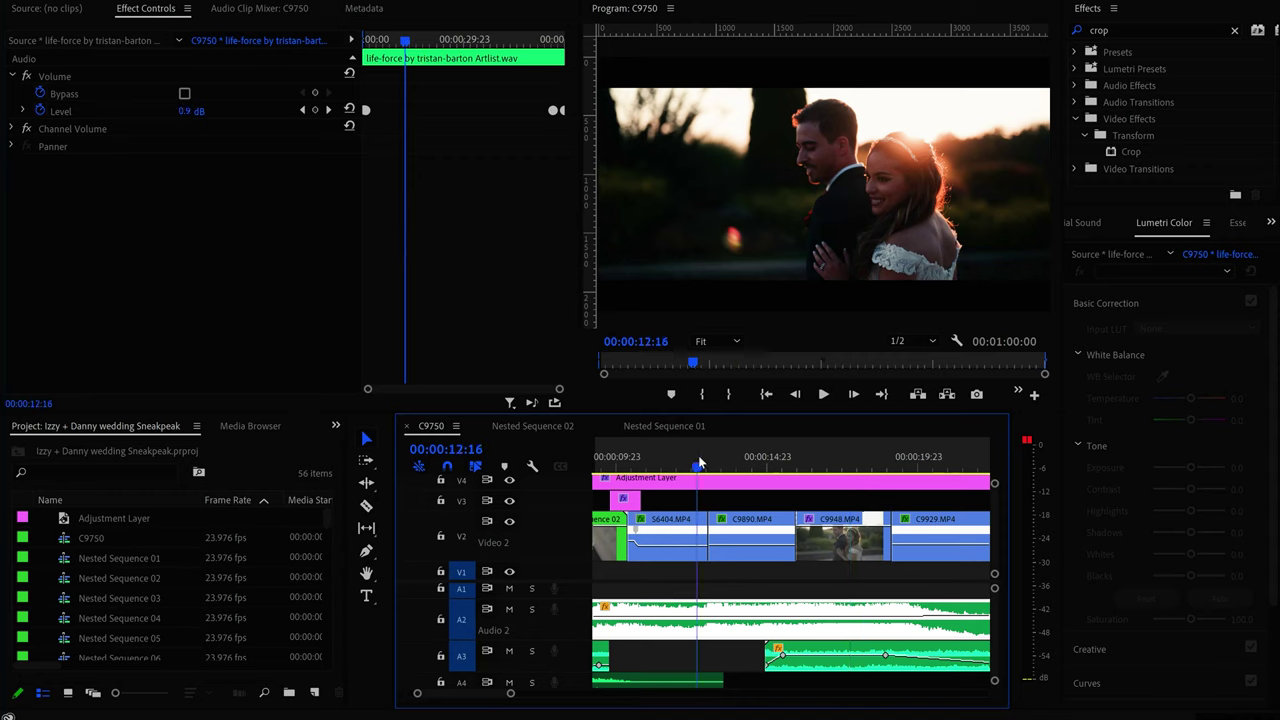
{"action": "left_click_drag", "start_coordinate": [707, 459], "coordinate": [795, 467]}
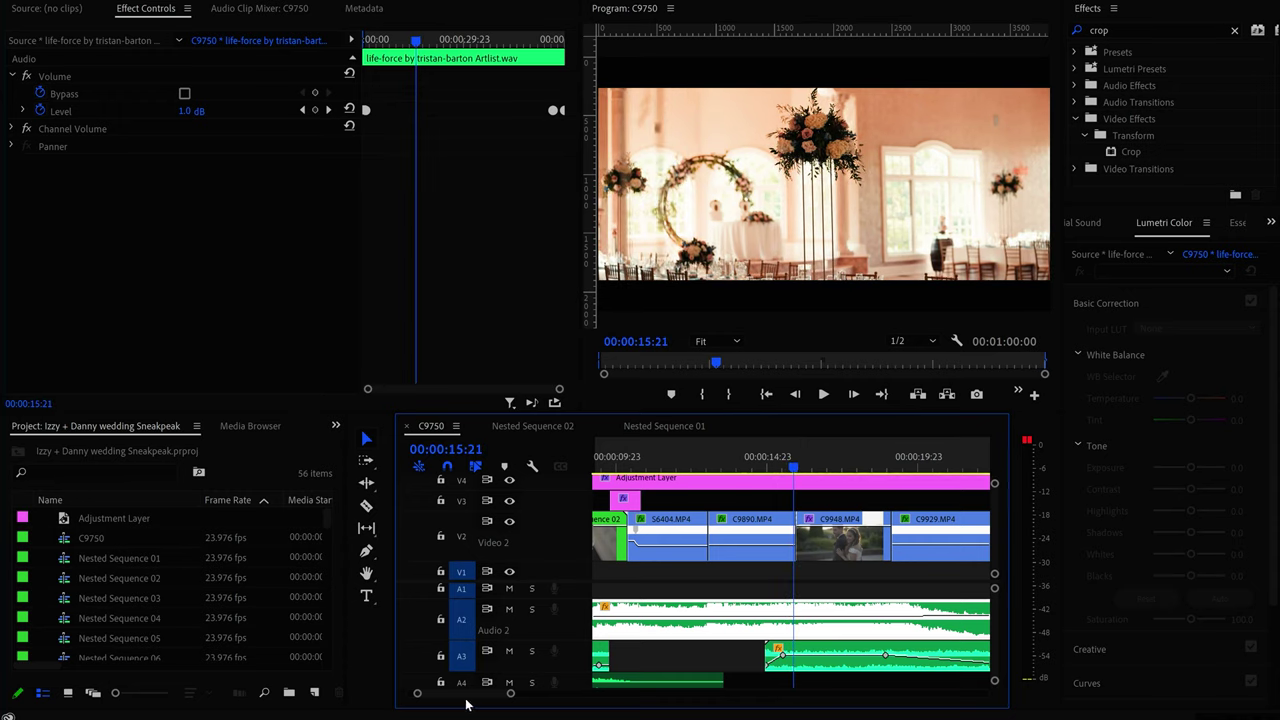
Position the playhead at 00:00:14:17 in C9890.MP4, save the project, and look over the neighbouring clips
{"action": "scroll", "coordinate": [464, 698], "scroll_direction": "up", "scroll_amount": 3}
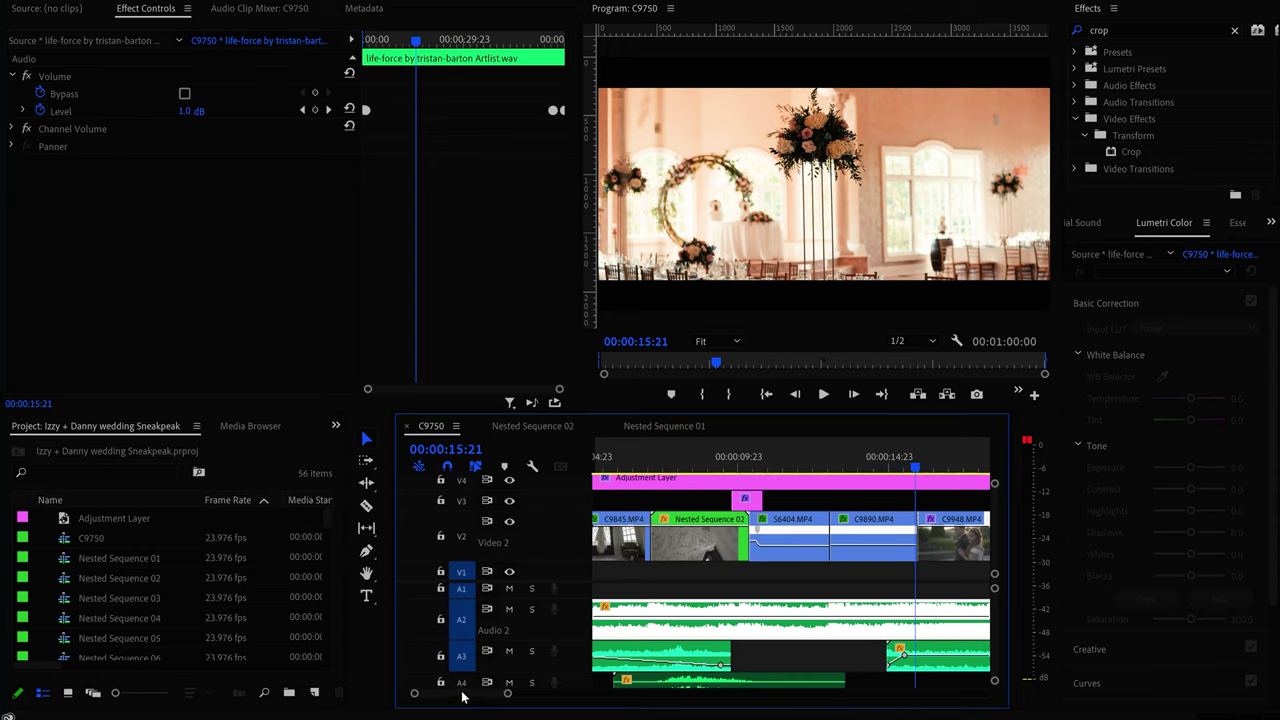
{"action": "scroll", "coordinate": [462, 697], "scroll_direction": "down", "scroll_amount": 3}
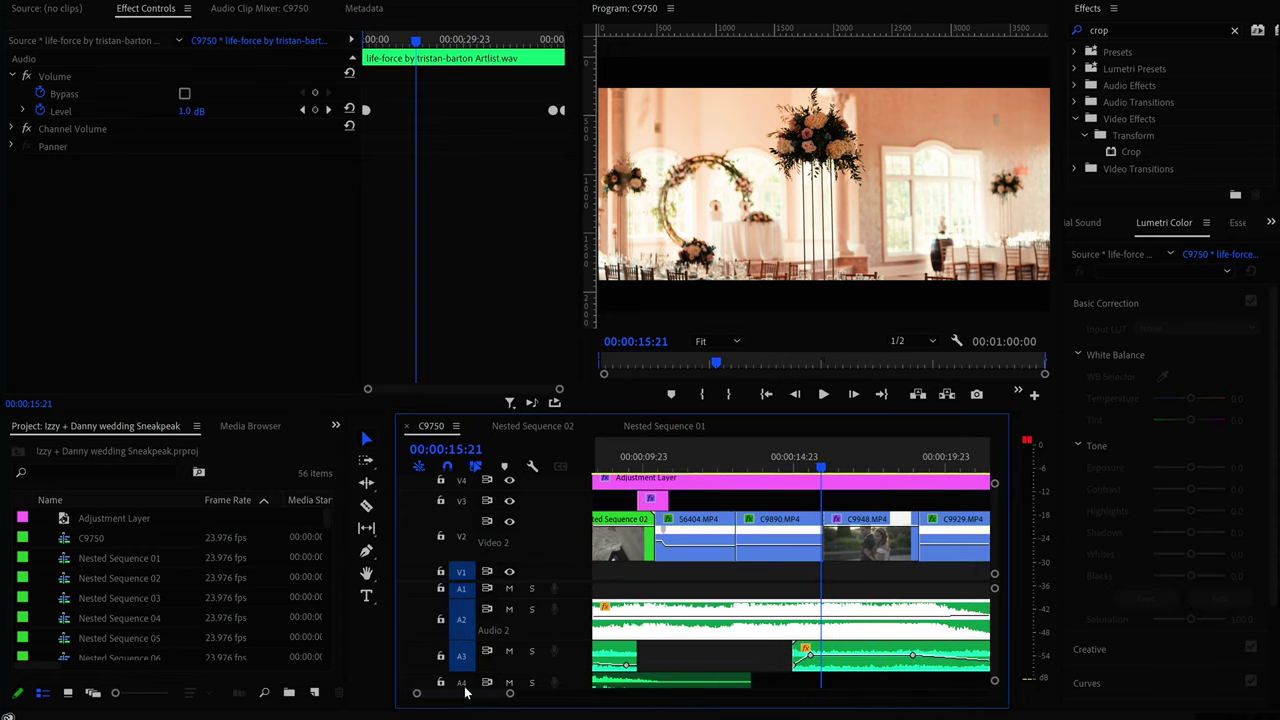
{"action": "scroll", "coordinate": [466, 688], "scroll_direction": "down", "scroll_amount": 2}
{"action": "left_click", "coordinate": [746, 466]}
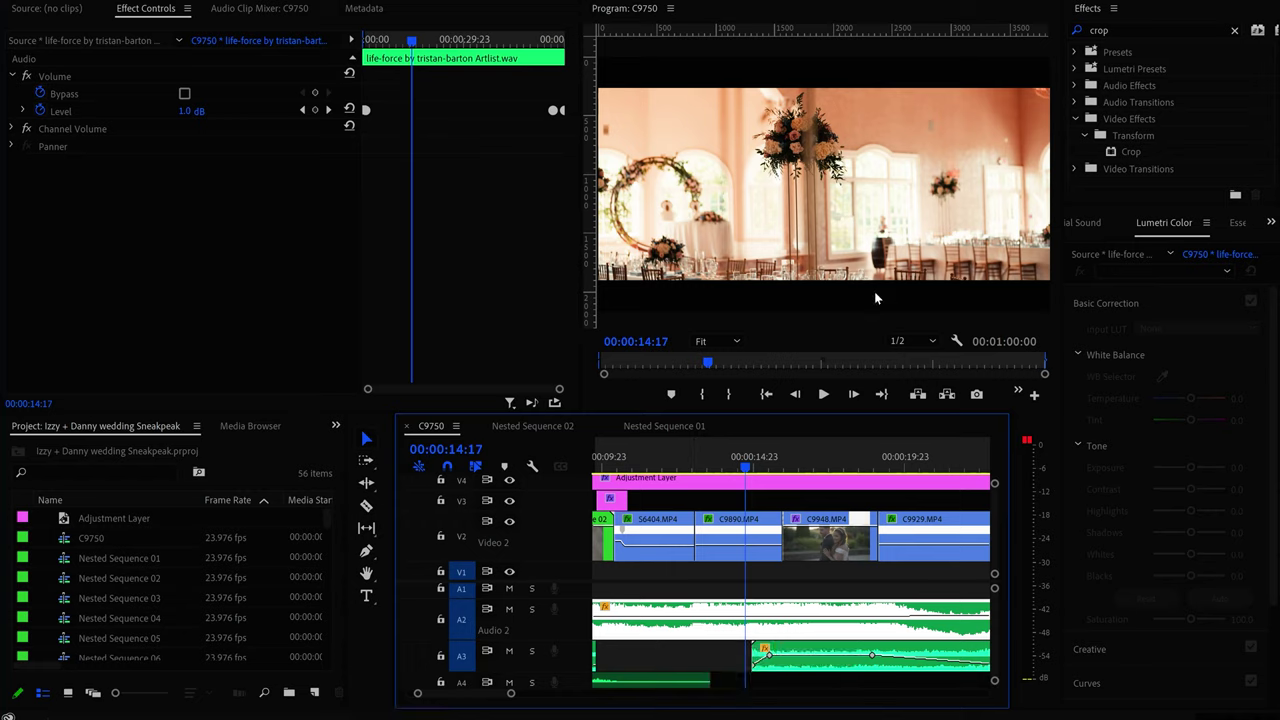
{"action": "key", "text": "ctrl+s"}
{"action": "scroll", "coordinate": [490, 700], "scroll_direction": "up", "scroll_amount": 3}
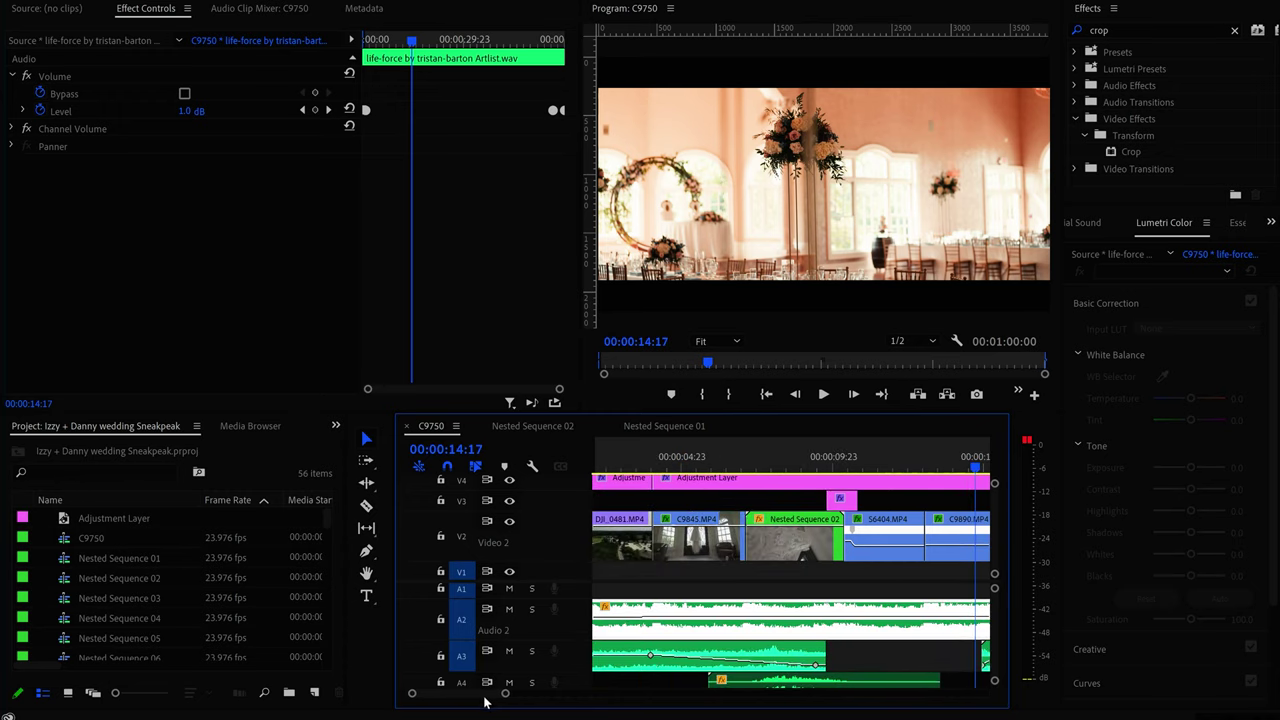
{"action": "scroll", "coordinate": [484, 703], "scroll_direction": "down", "scroll_amount": 3}
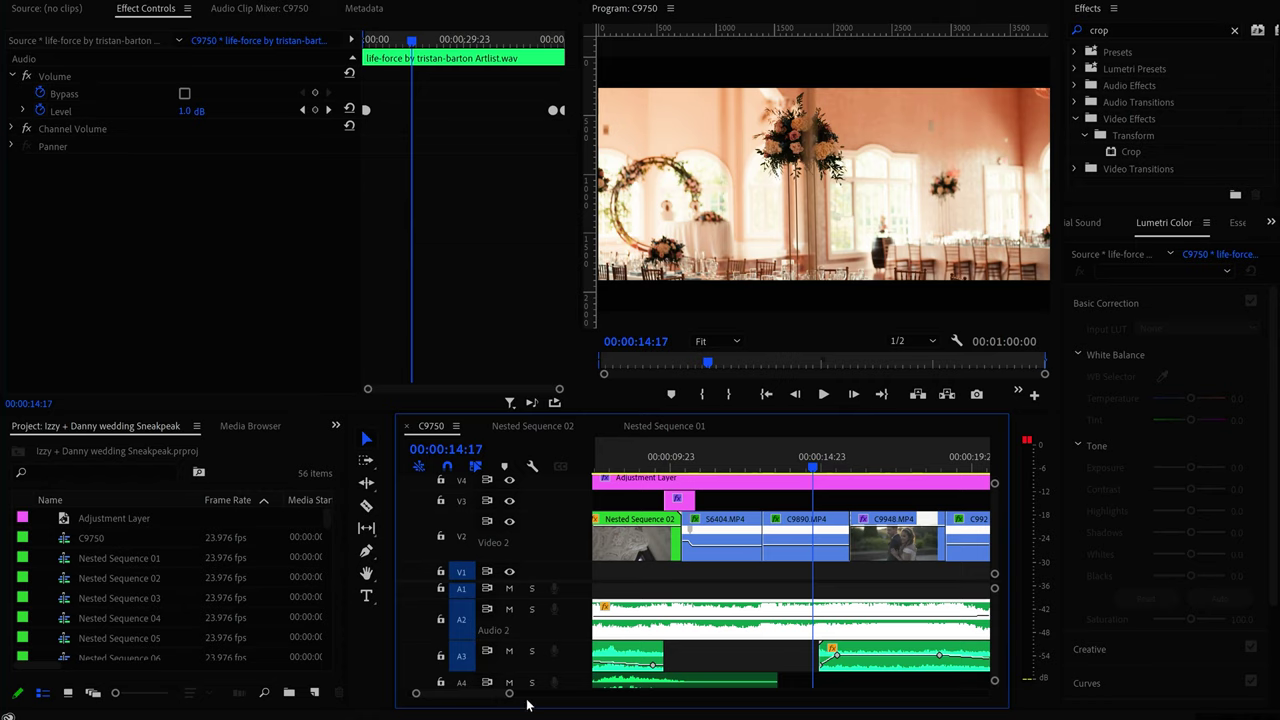
Play the sequence from 00:00:12:05 through C9890.MP4 into the sunset couple shot and stop at 00:00:18:01
{"action": "left_click", "coordinate": [737, 458]}
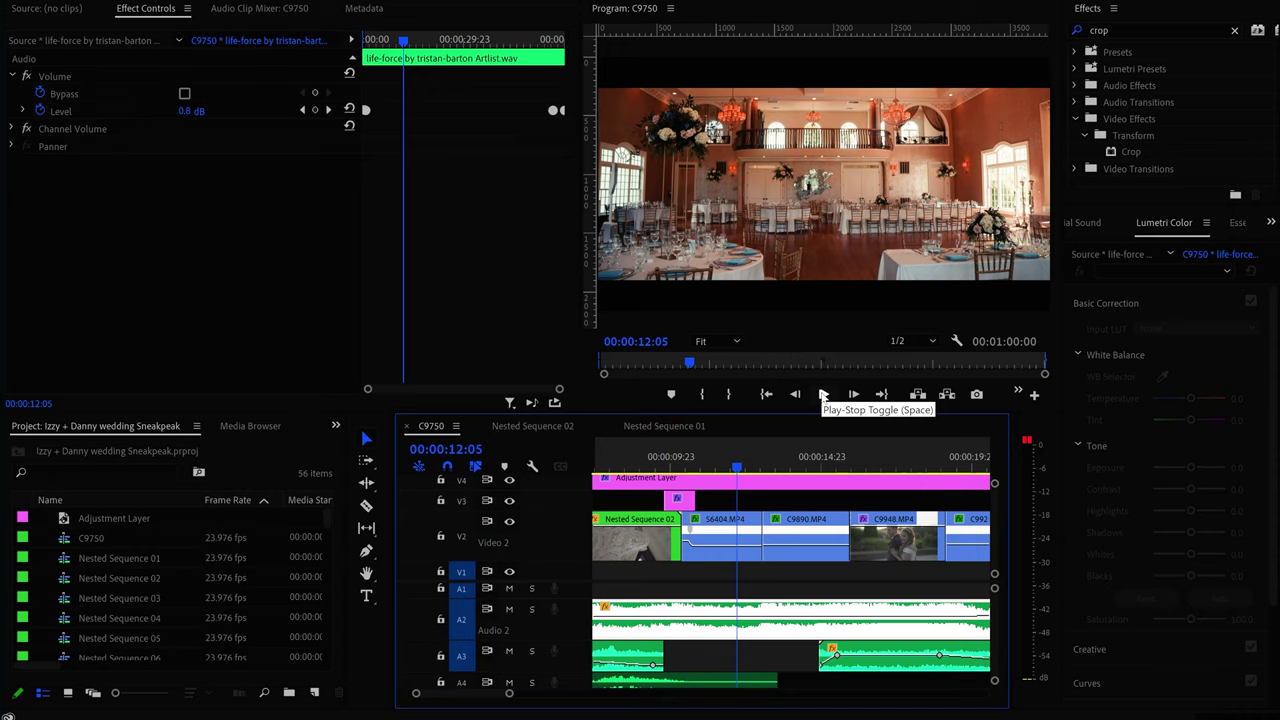
{"action": "left_click", "coordinate": [823, 395]}
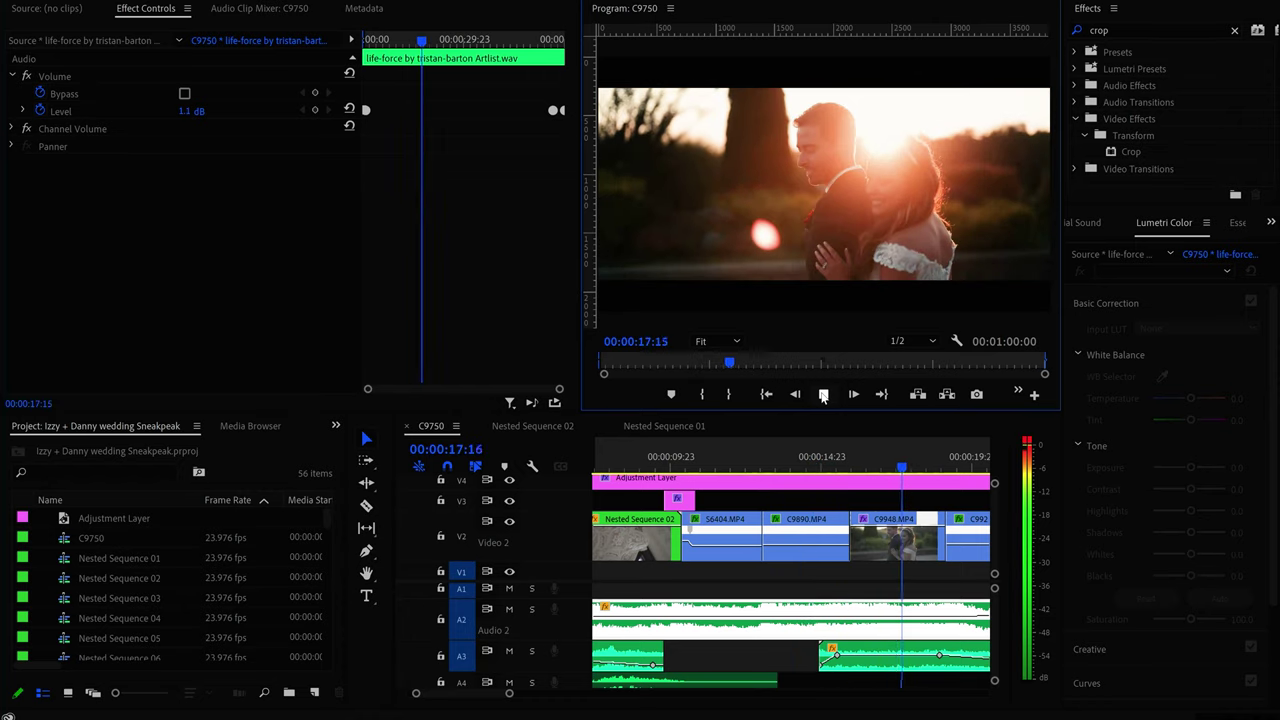
{"action": "left_click", "coordinate": [823, 395]}
{"action": "scroll", "coordinate": [484, 700], "scroll_direction": "down", "scroll_amount": 3}
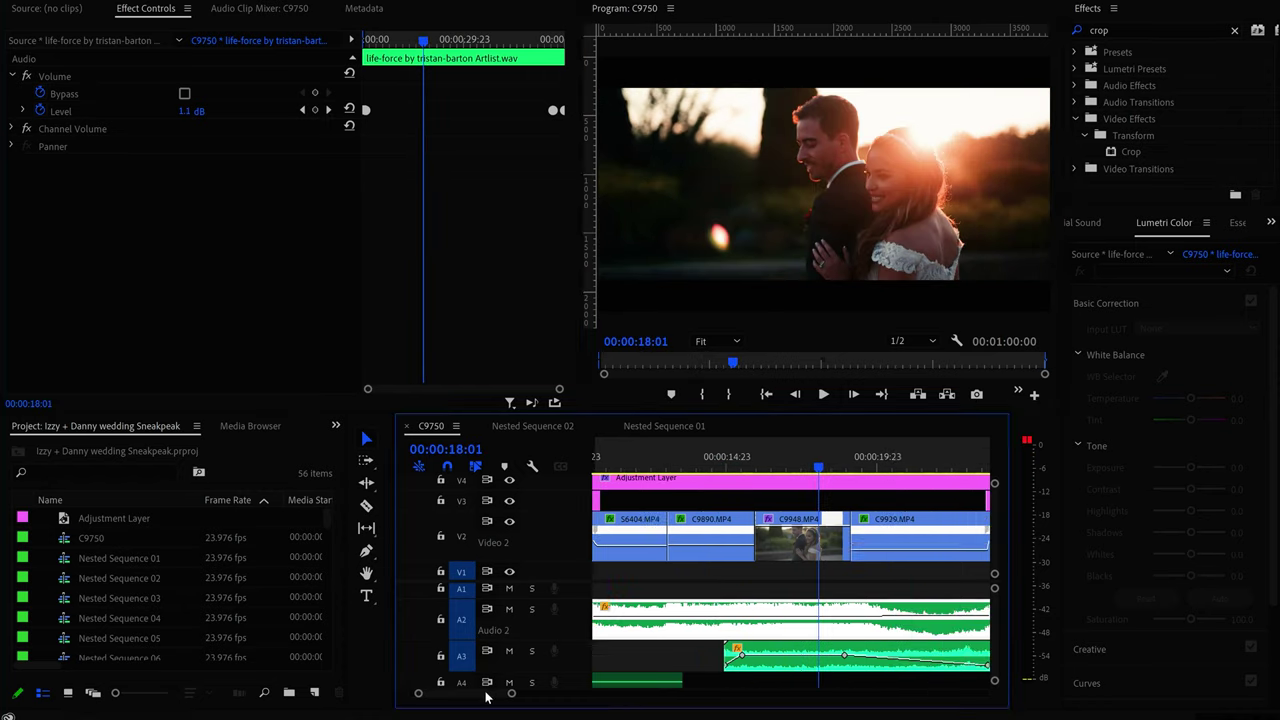
Scrub the end of C9948.MP4 to 00:00:18:20 and back to 00:00:18:14
{"action": "left_click_drag", "start_coordinate": [792, 468], "coordinate": [814, 452]}
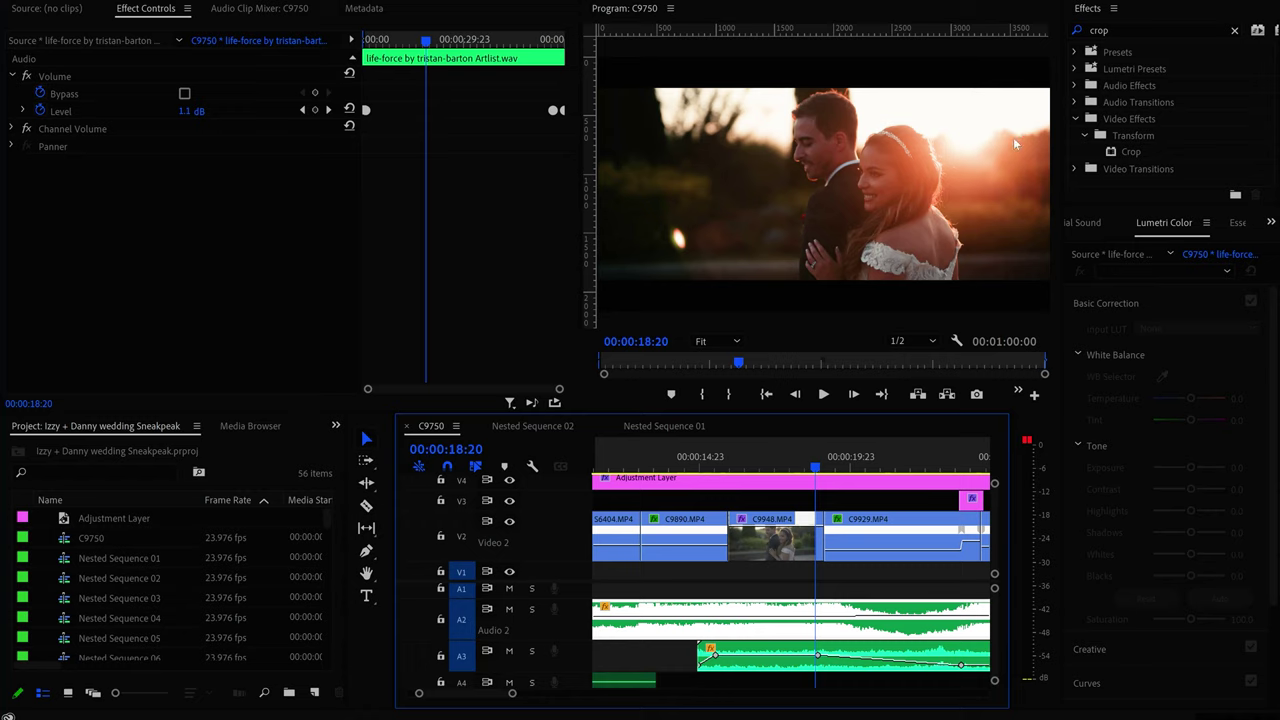
{"action": "left_click_drag", "start_coordinate": [827, 458], "coordinate": [808, 477]}
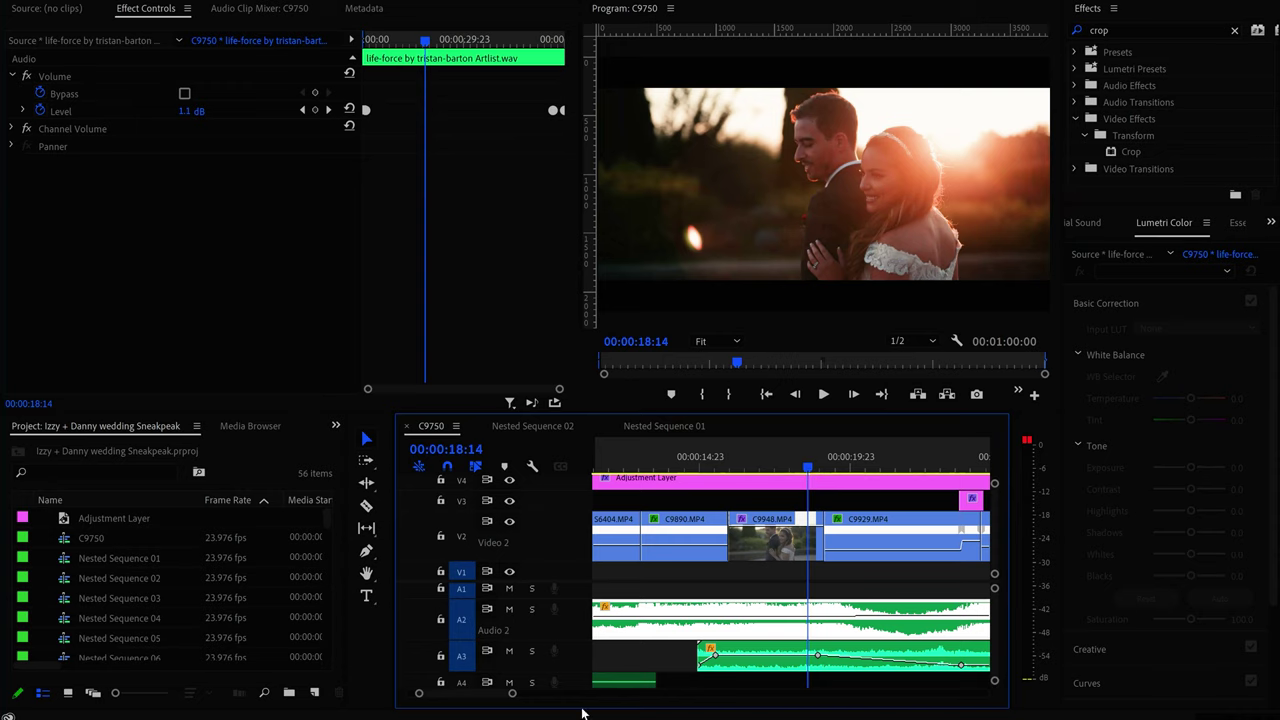
{"action": "scroll", "coordinate": [490, 695], "scroll_direction": "down", "scroll_amount": 5}
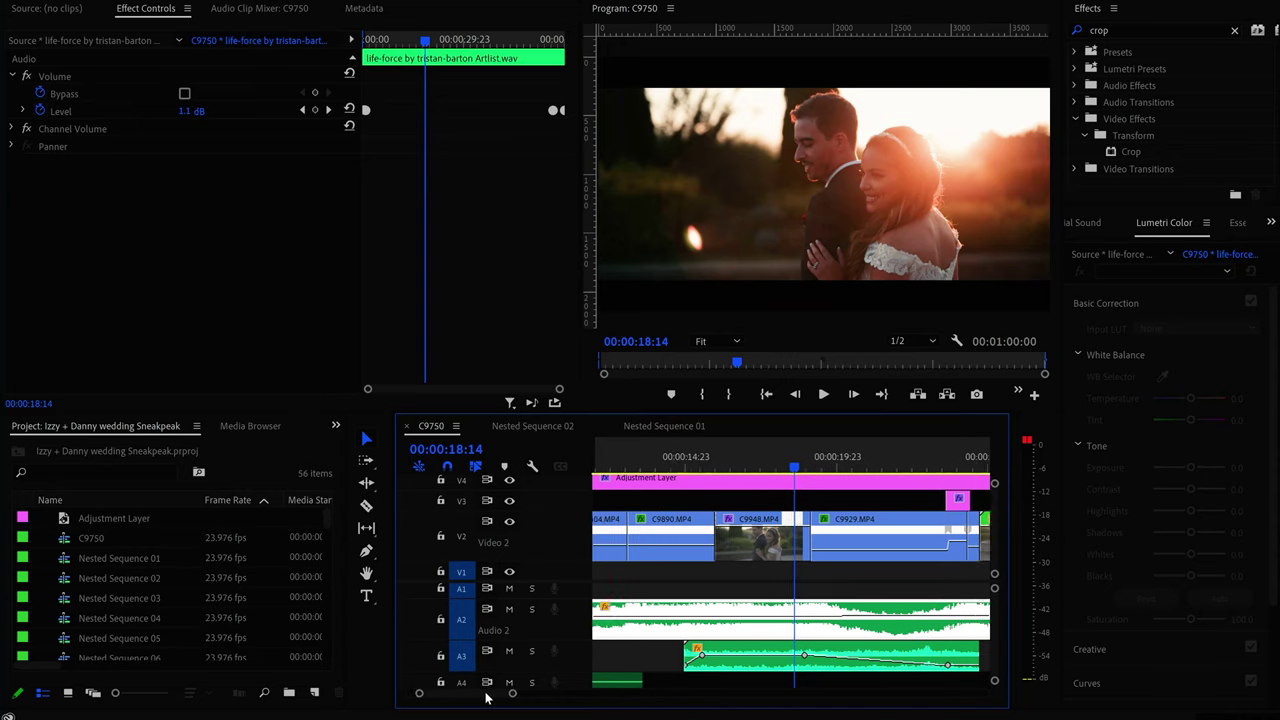
Play from 00:00:18:01 into the barrel-room shot C9929.MP4, and scrub it back through 00:00:22:03 to 00:00:21:07
{"action": "left_click", "coordinate": [712, 466]}
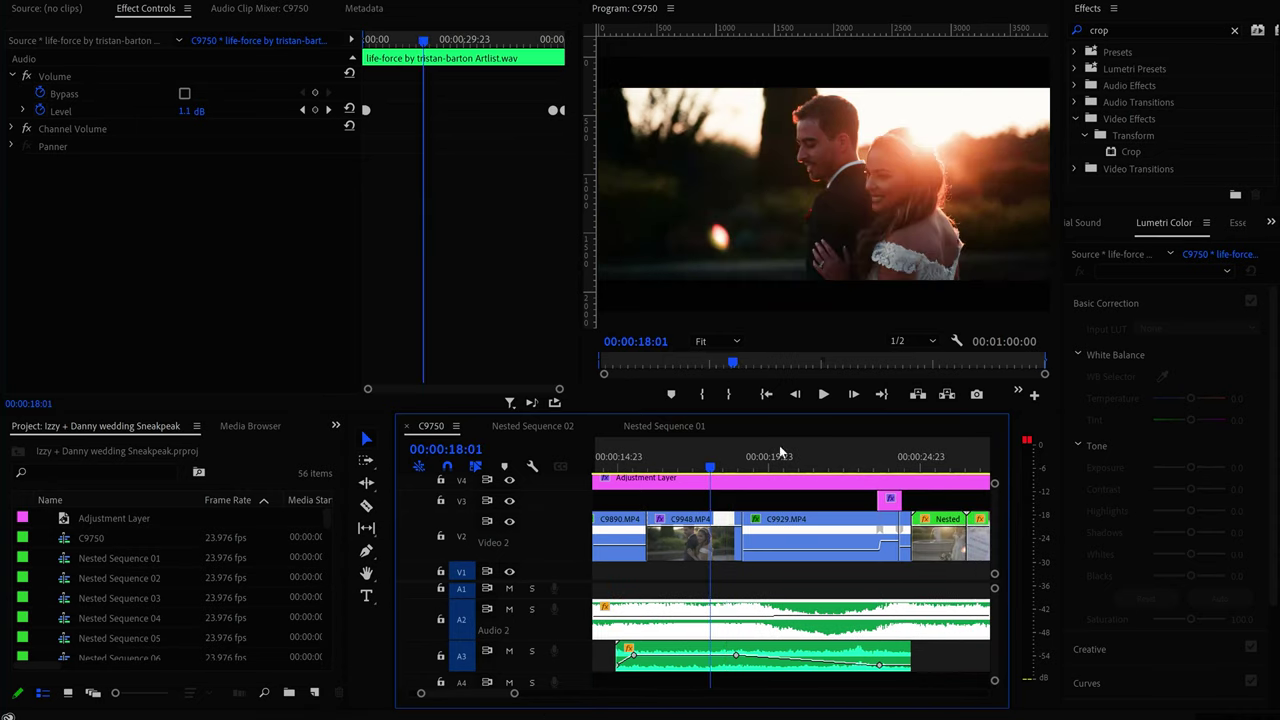
{"action": "left_click", "coordinate": [823, 396]}
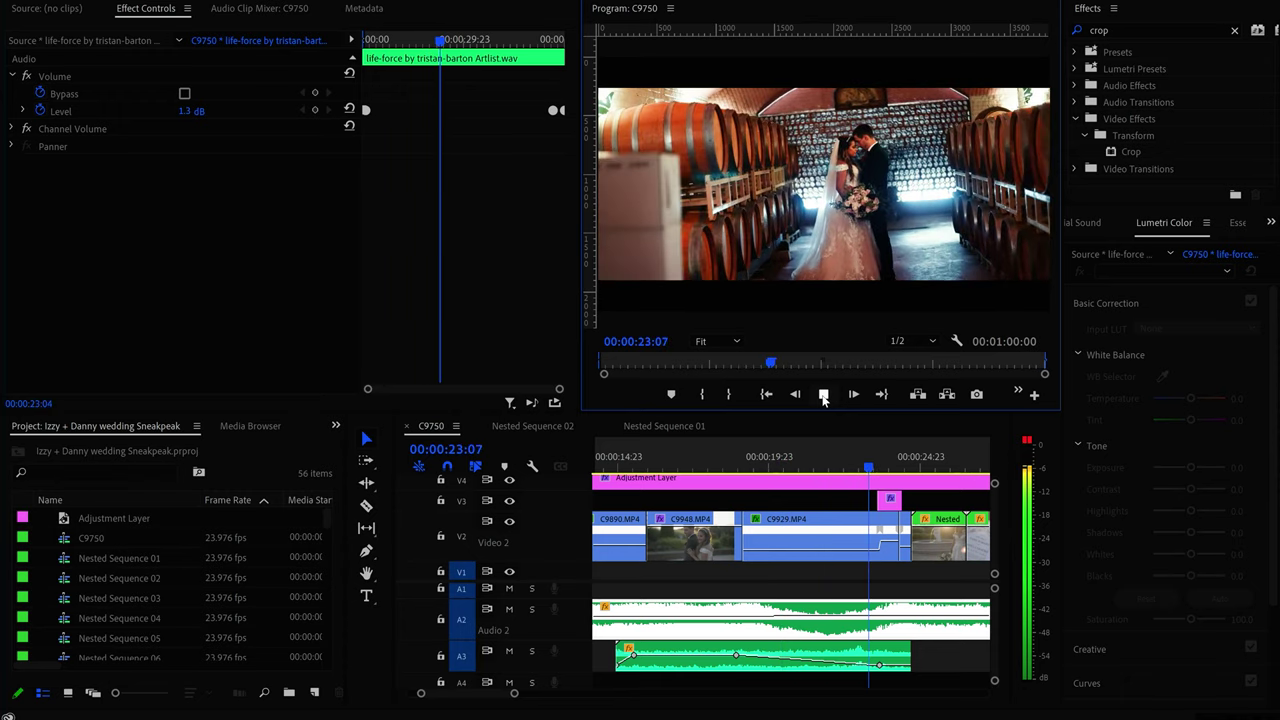
{"action": "key", "text": "space"}
{"action": "left_click", "coordinate": [893, 467]}
{"action": "left_click_drag", "start_coordinate": [893, 467], "coordinate": [833, 472]}
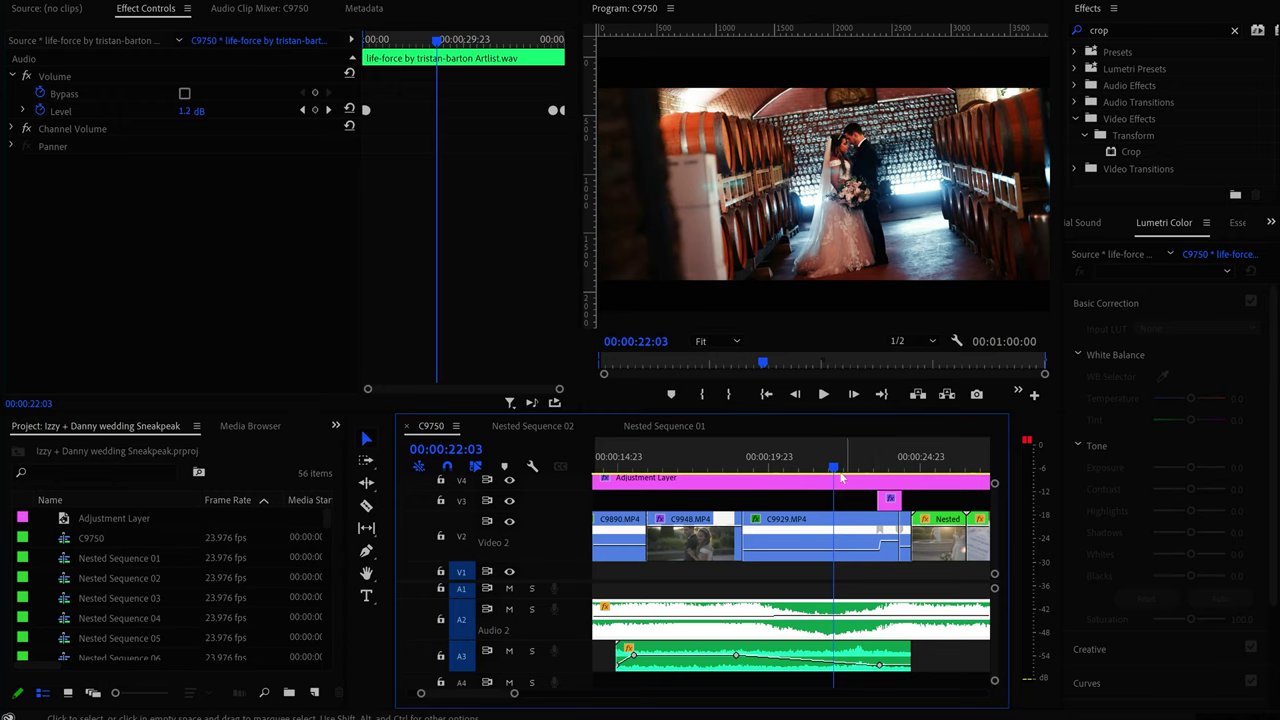
{"action": "mouse_move", "coordinate": [786, 465]}
{"action": "left_mouse_down"}
{"action": "mouse_move", "coordinate": [828, 463]}
{"action": "mouse_move", "coordinate": [769, 469]}
{"action": "mouse_move", "coordinate": [808, 466]}
{"action": "left_mouse_up"}
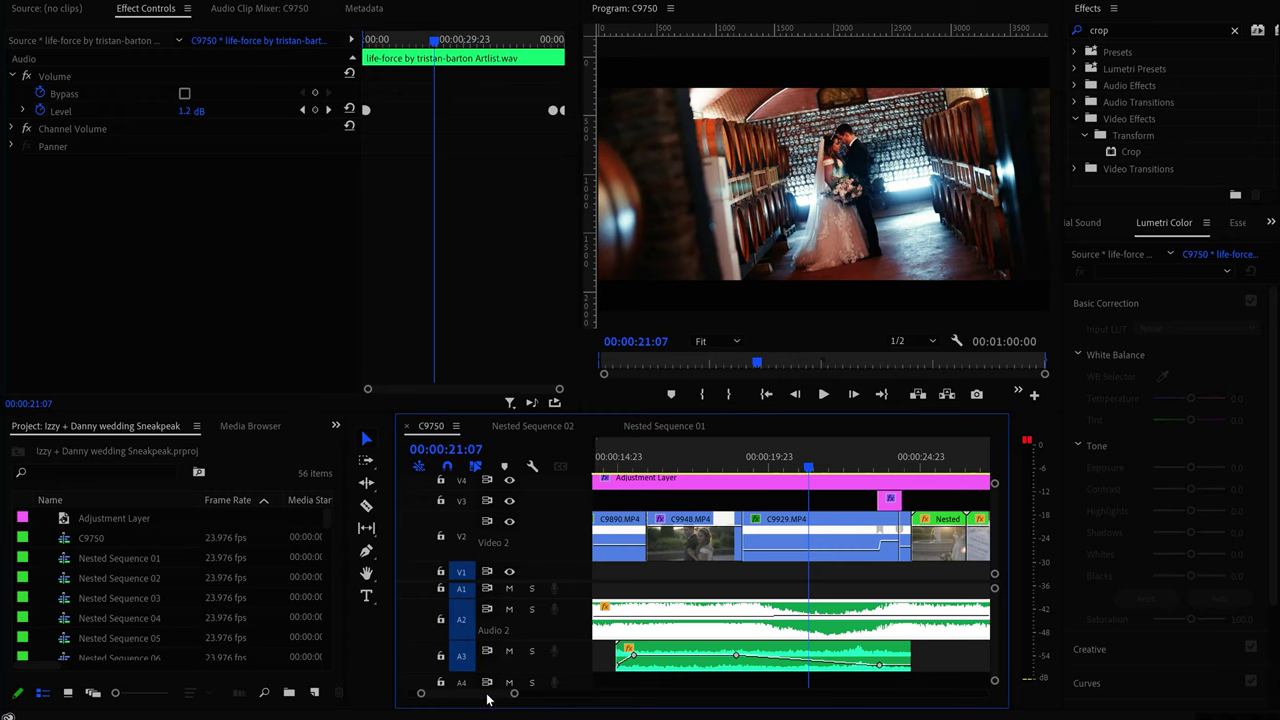
Go back to 00:00:02:05 and select the drone clip DJI_0481.MP4 to show its Scale and Rotation keyframes
{"action": "scroll", "coordinate": [630, 580], "scroll_direction": "up", "scroll_amount": 5}
{"action": "left_click", "coordinate": [659, 462]}
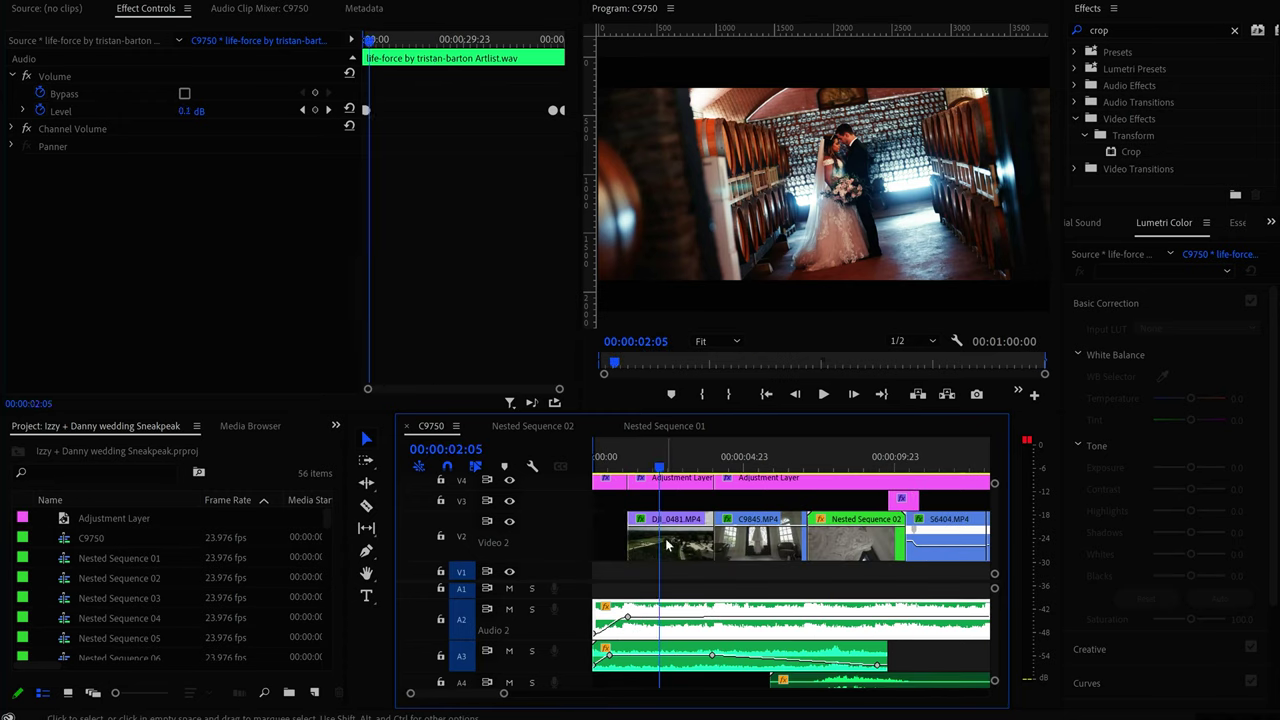
{"action": "left_click", "coordinate": [660, 540]}
Select the C9929.MP4 clip at 00:00:20:19 to show its effect settings
{"action": "scroll", "coordinate": [490, 700], "scroll_direction": "down", "scroll_amount": 9}
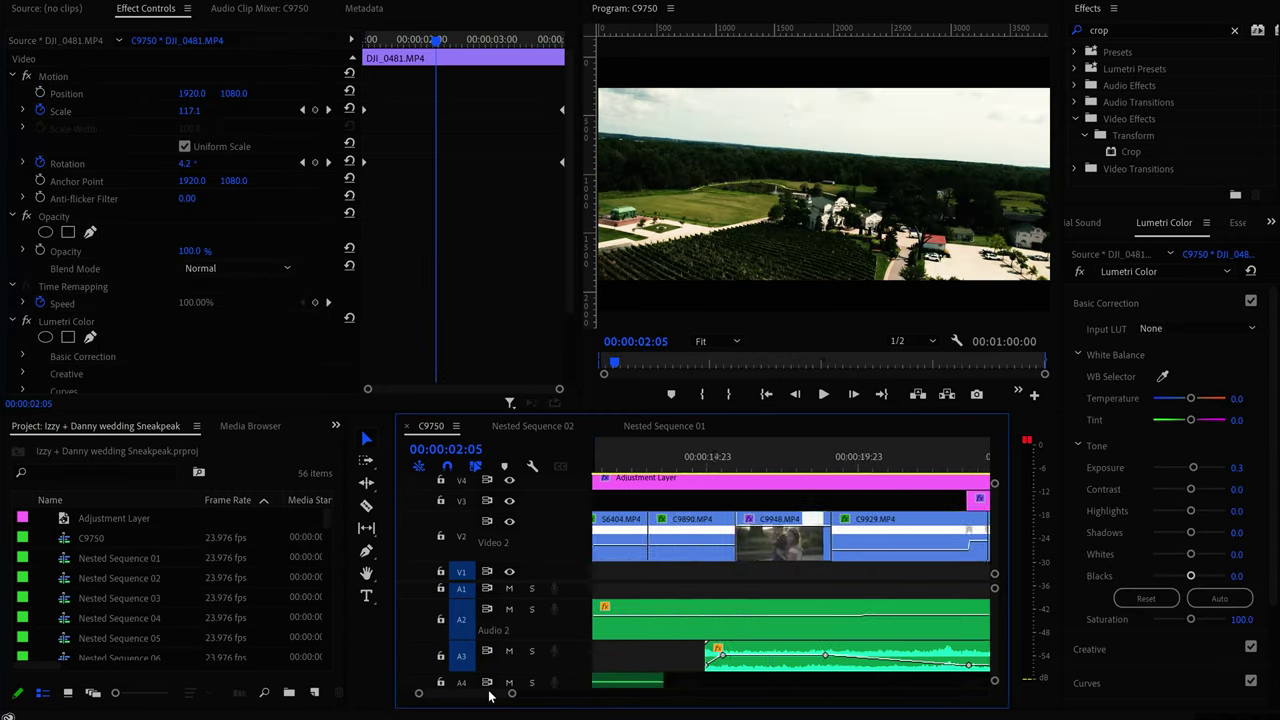
{"action": "scroll", "coordinate": [493, 702], "scroll_direction": "up", "scroll_amount": 3}
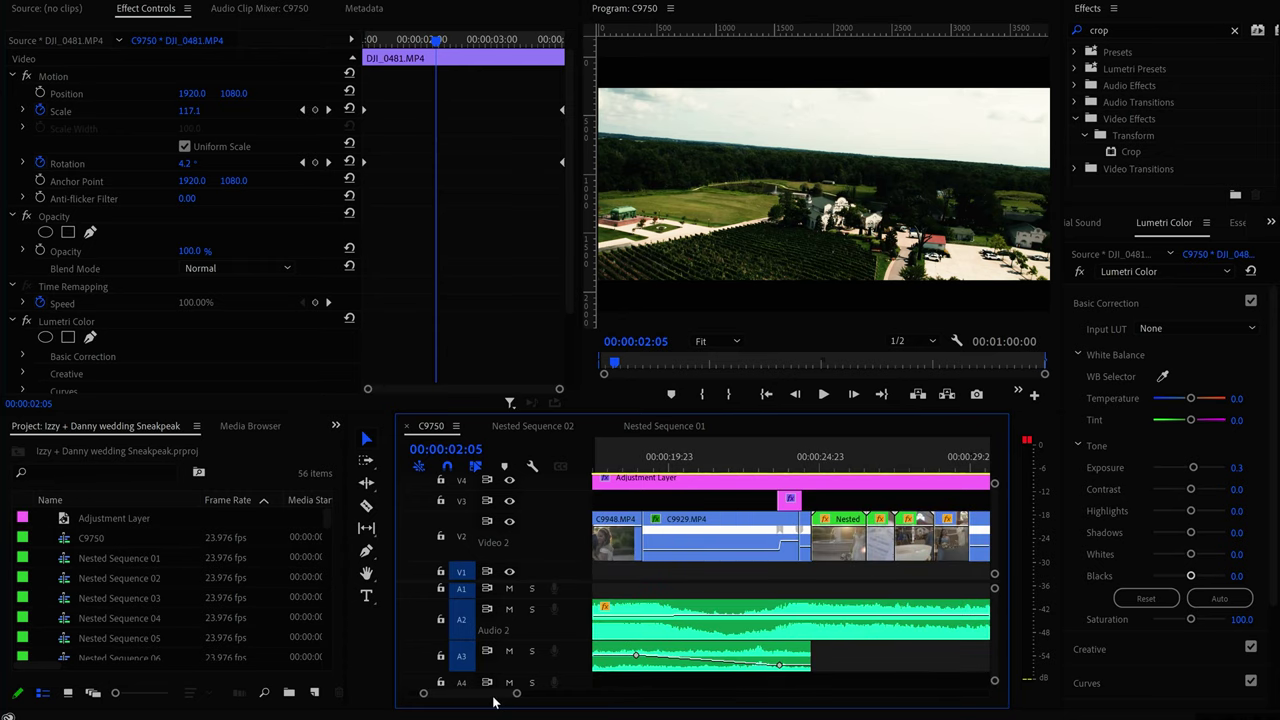
{"action": "left_click", "coordinate": [695, 465]}
{"action": "left_click", "coordinate": [718, 530]}
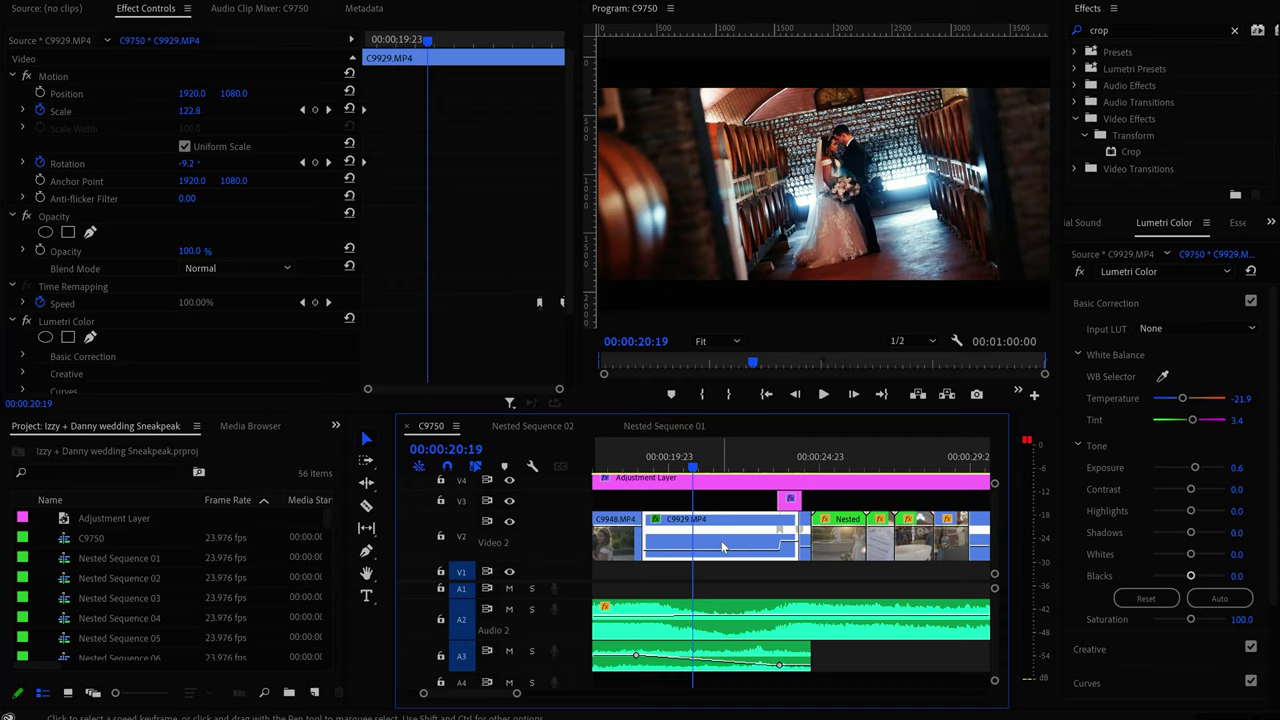
{"action": "left_click_drag", "start_coordinate": [728, 538], "coordinate": [723, 510]}
{"action": "right_click", "coordinate": [723, 510]}
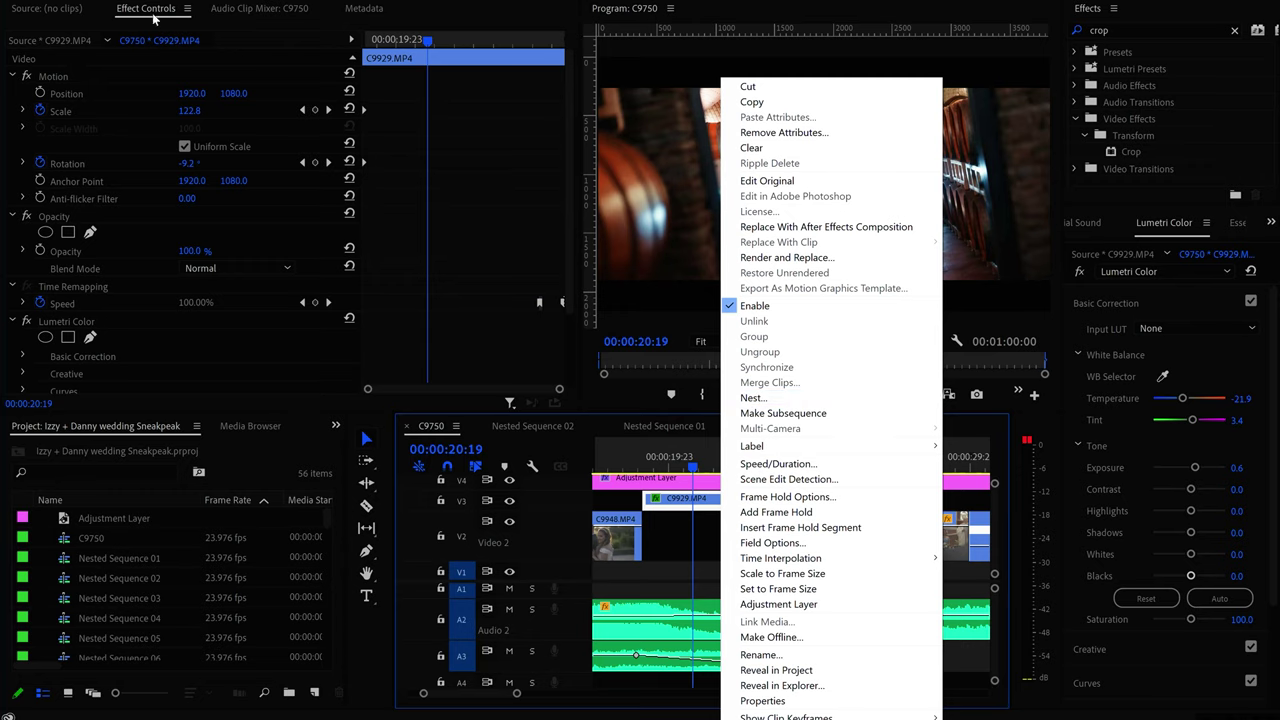
{"action": "left_click", "coordinate": [75, 206]}
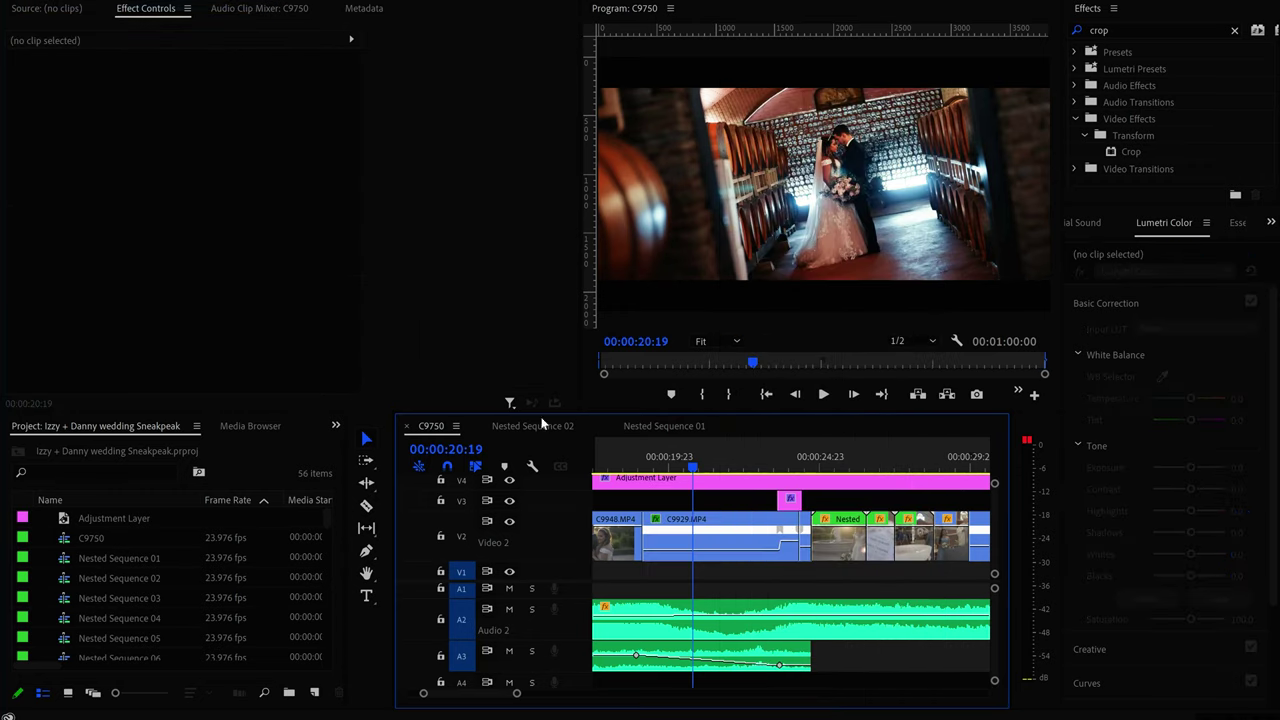
Remove C9929.MP4's attributes to view the shot without effects up to 00:00:23:05, and undo the removal
{"action": "right_click", "coordinate": [706, 519]}
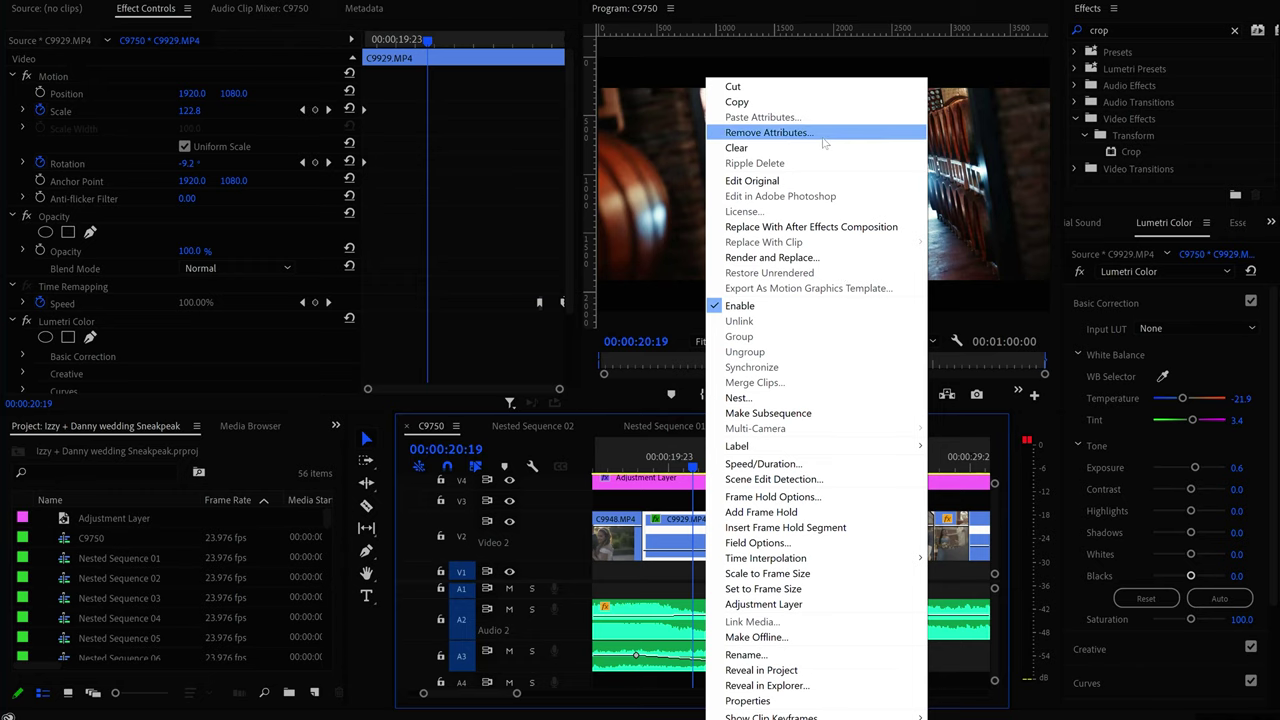
{"action": "left_click", "coordinate": [765, 130]}
{"action": "left_click", "coordinate": [714, 566]}
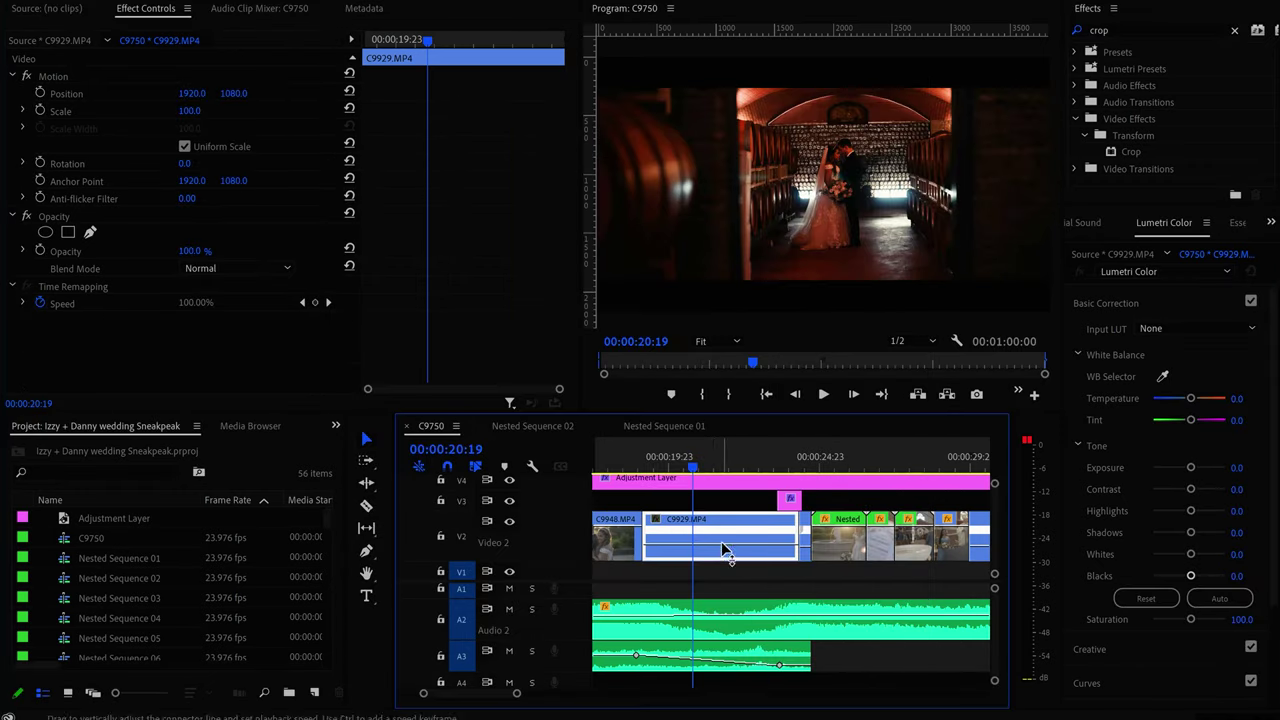
{"action": "left_click_drag", "start_coordinate": [702, 468], "coordinate": [766, 468]}
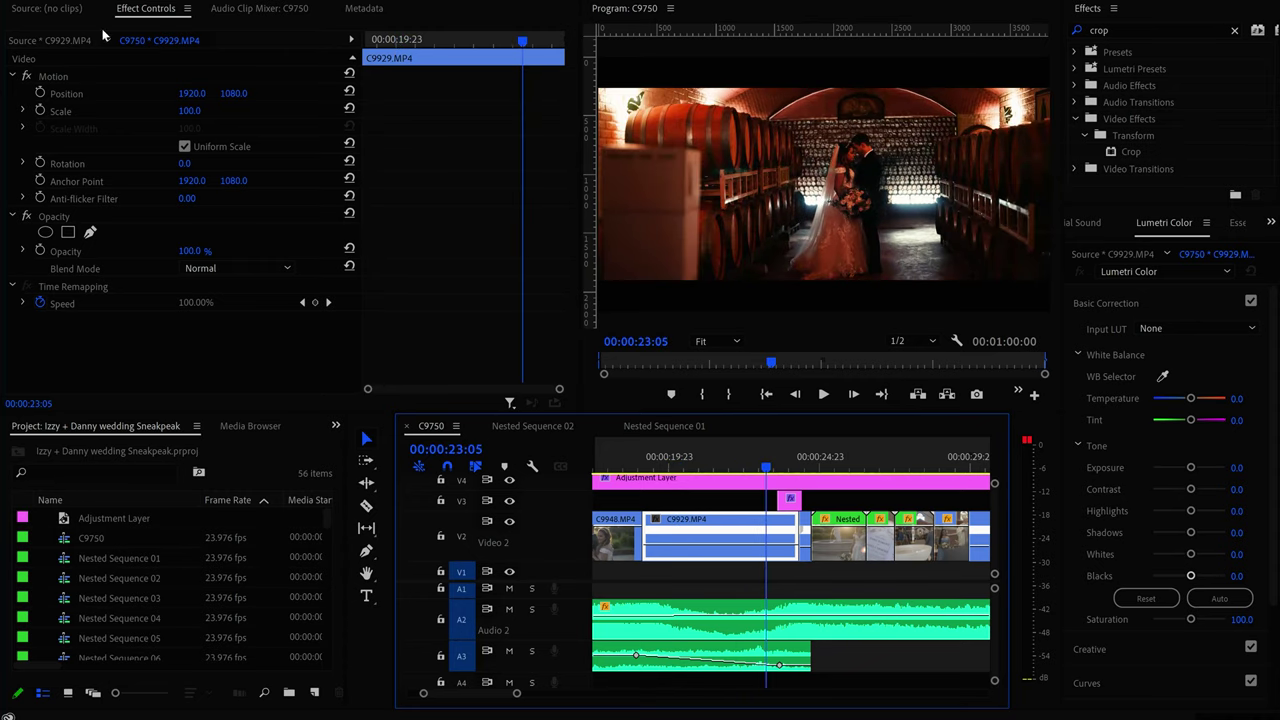
{"action": "left_click", "coordinate": [57, 111]}
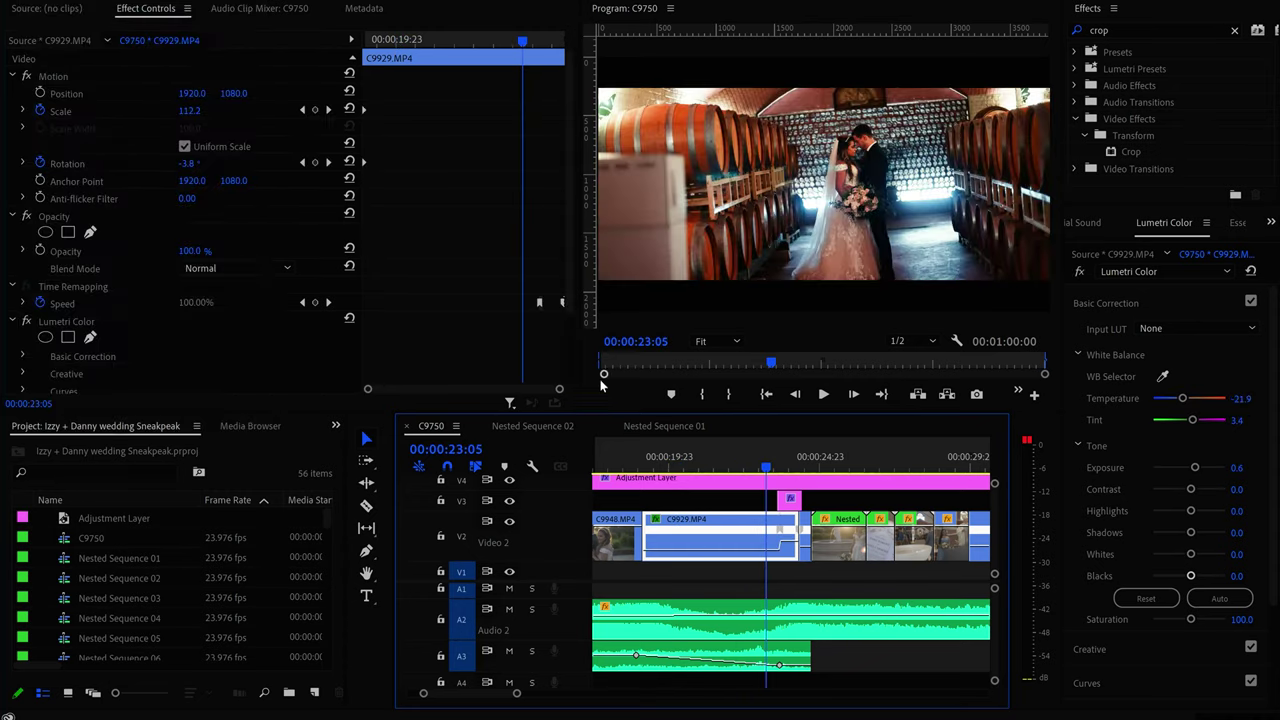
Replay C9929.MP4 through its closing transition and stop in the fountain shot at 00:00:25:01
{"action": "left_click", "coordinate": [662, 456]}
{"action": "left_click", "coordinate": [823, 394]}
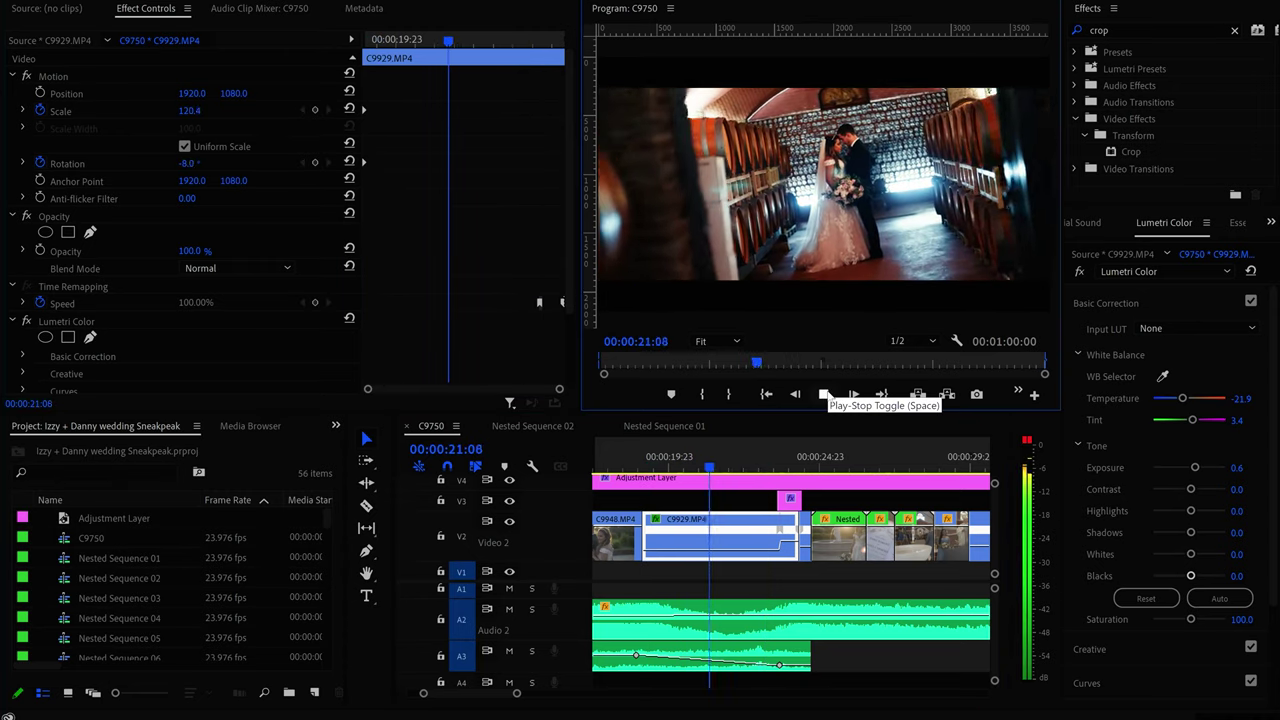
{"action": "left_click", "coordinate": [826, 395]}
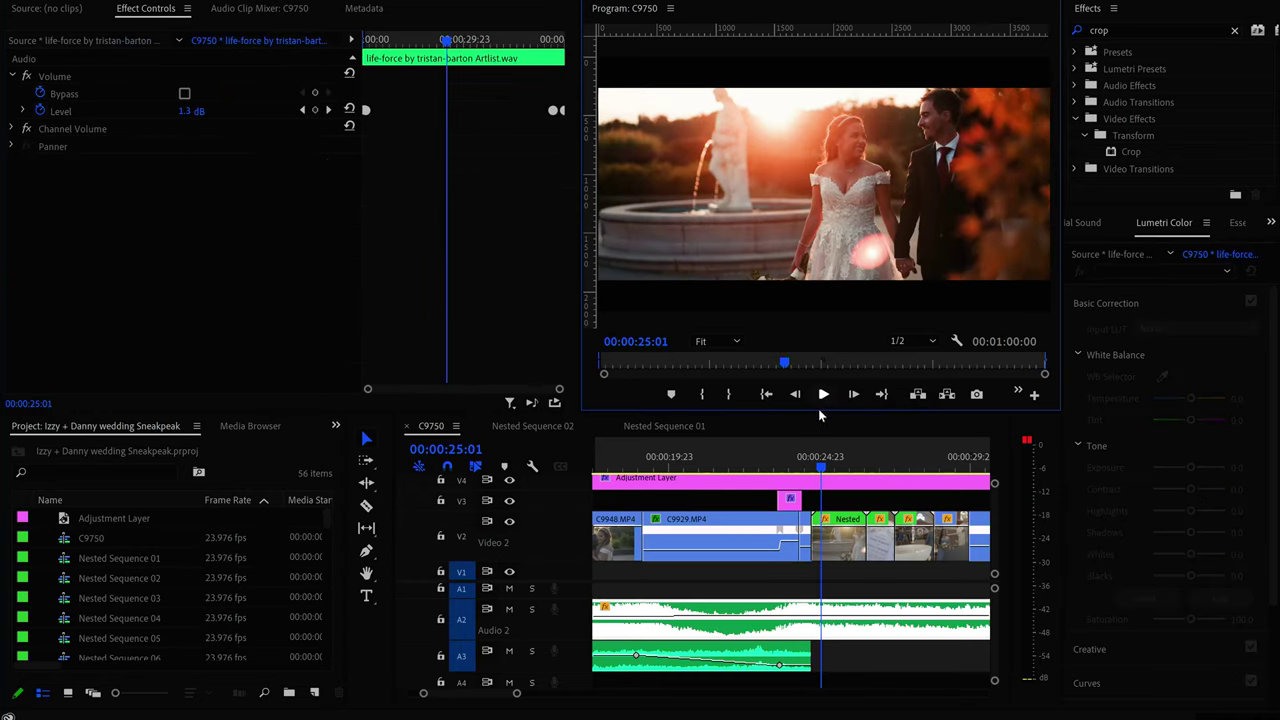
Replay the fountain shot from 00:00:24:23 and scrub it from 00:00:25:18 to 00:00:26:03
{"action": "left_click_drag", "start_coordinate": [815, 461], "coordinate": [819, 461]}
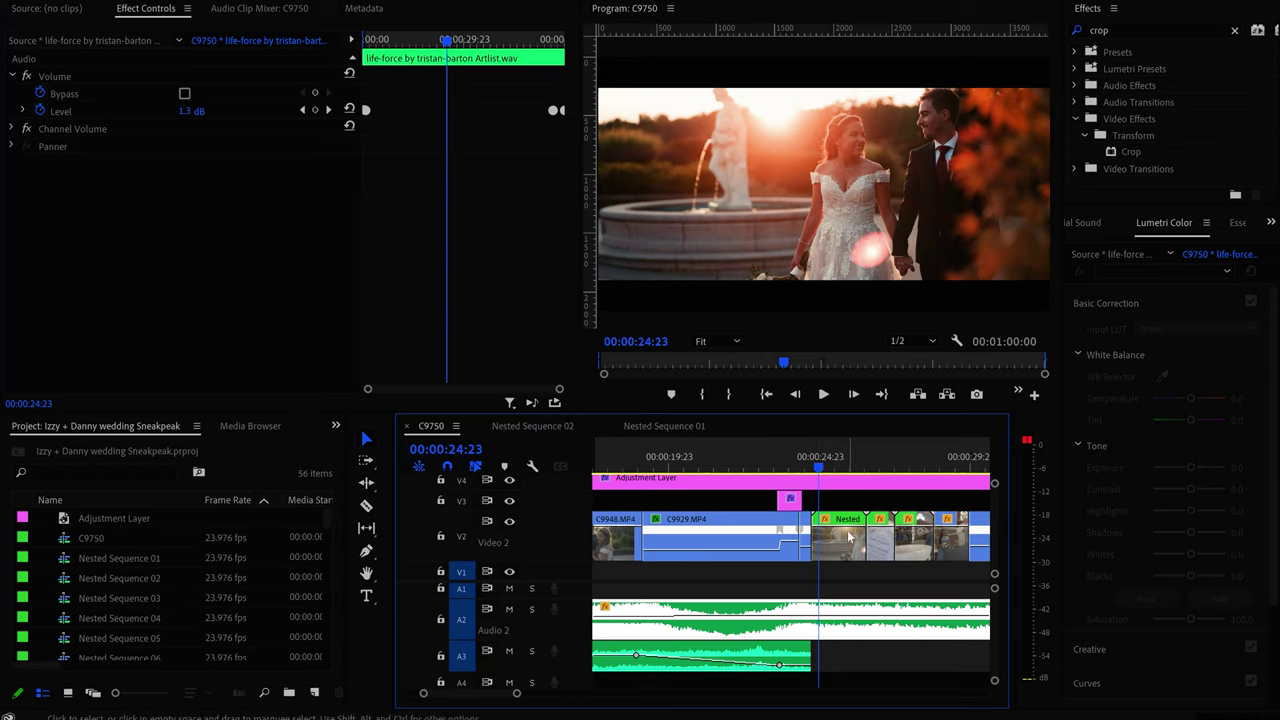
{"action": "left_click", "coordinate": [825, 395]}
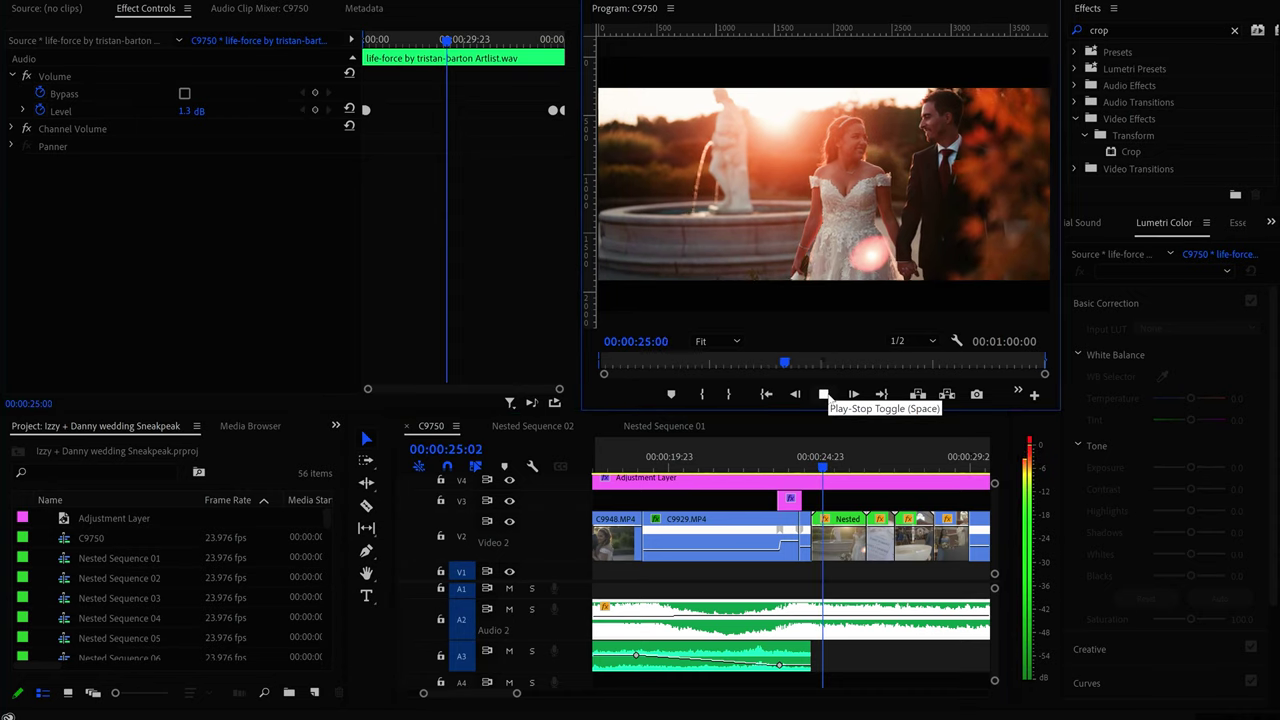
{"action": "left_click", "coordinate": [843, 460]}
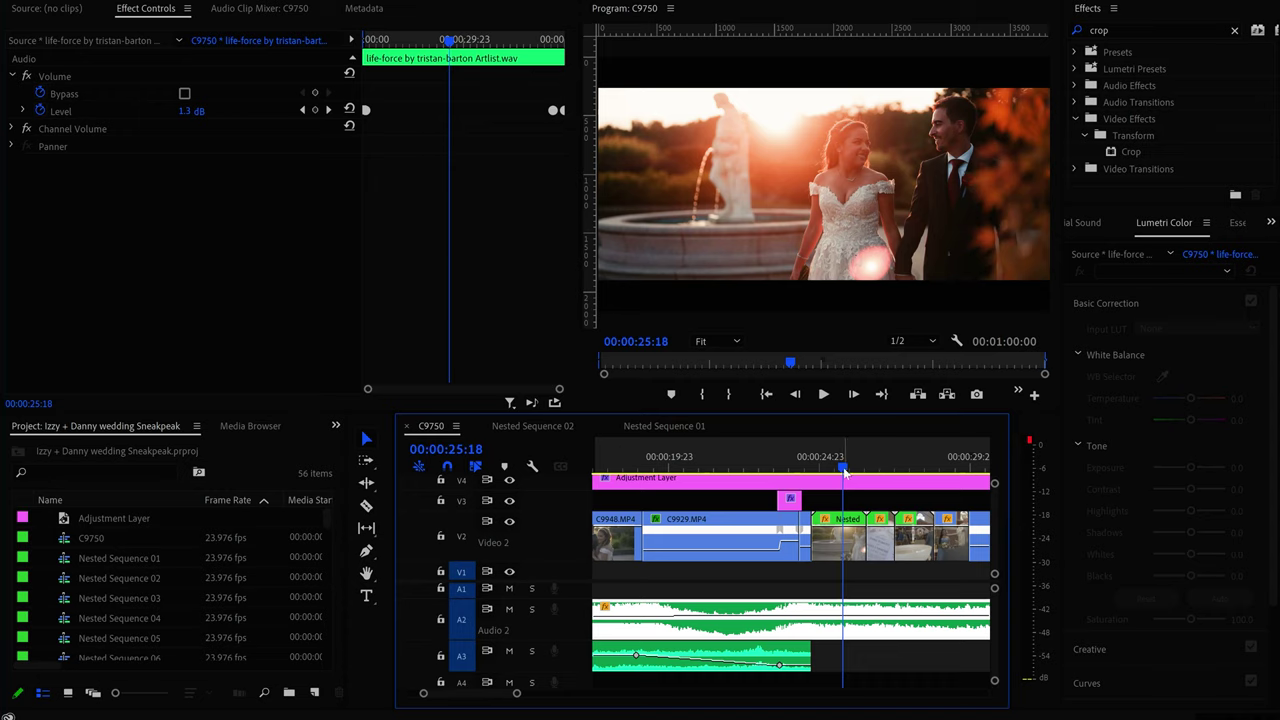
{"action": "left_click_drag", "start_coordinate": [843, 472], "coordinate": [855, 466]}
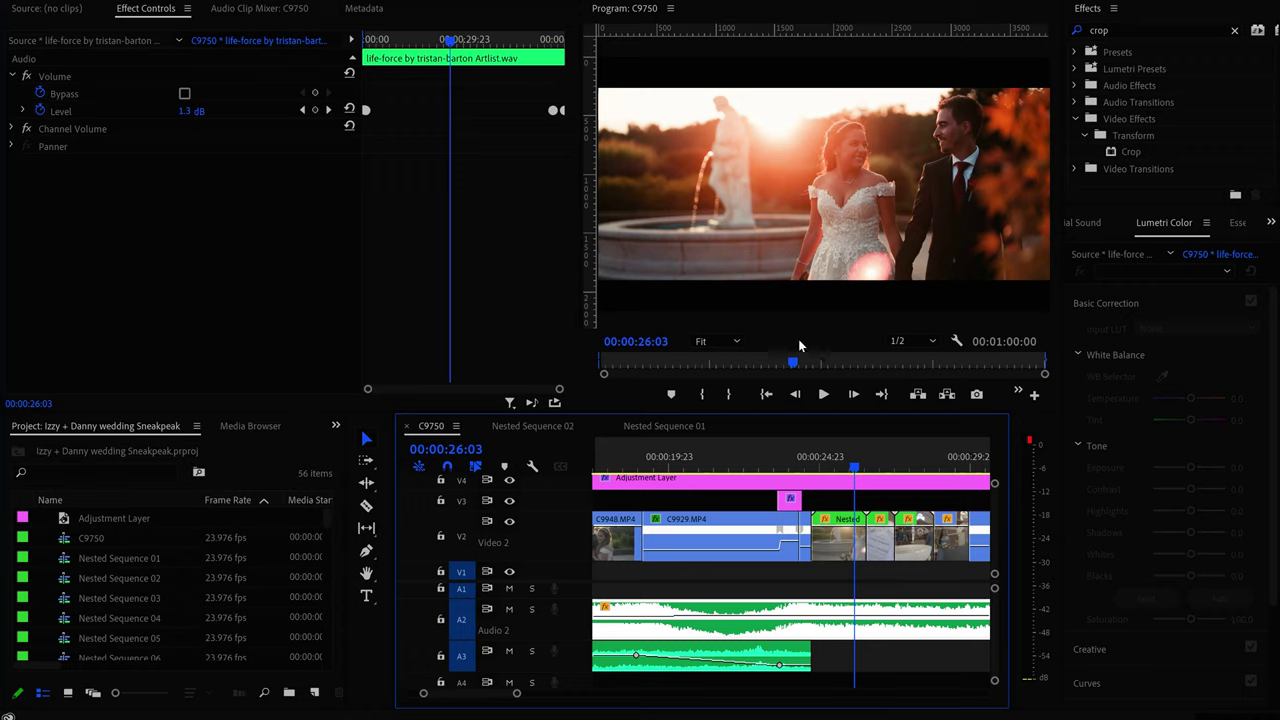
Scrub to the wedding invitation shot at 00:00:27:06, and select Nested Sequence 04 at 00:00:26:18 to show its effect settings
{"action": "left_click_drag", "start_coordinate": [856, 463], "coordinate": [890, 468]}
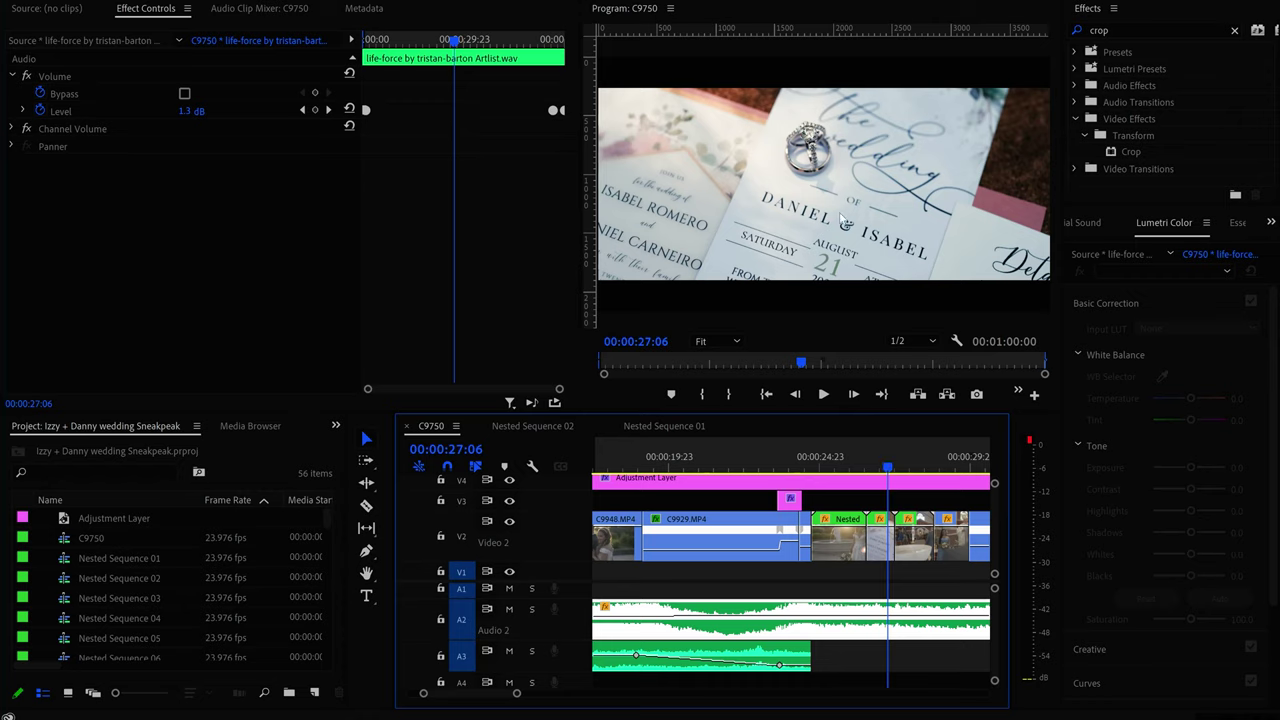
{"action": "left_click", "coordinate": [873, 456]}
{"action": "left_click", "coordinate": [878, 540]}
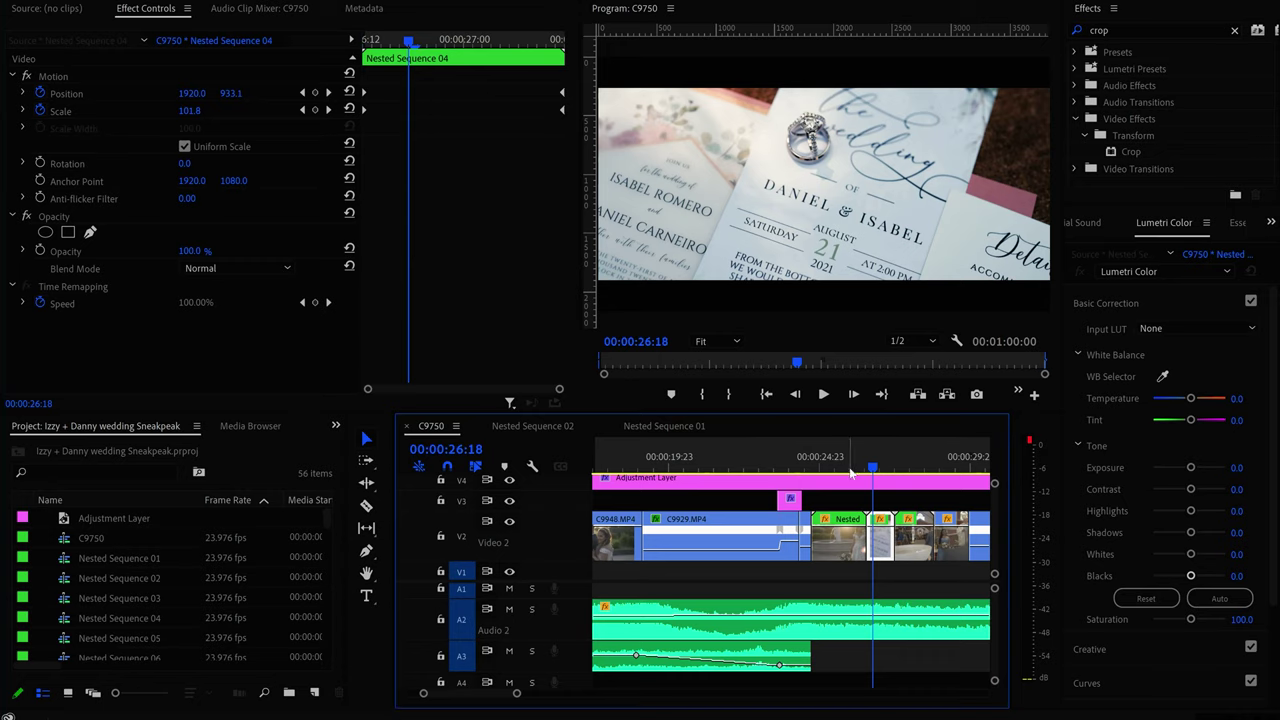
Scrub the wedding invitation shot from 00:00:26:14 to 00:00:27:03
{"action": "mouse_move", "coordinate": [871, 468]}
{"action": "left_mouse_down"}
{"action": "mouse_move", "coordinate": [885, 467]}
{"action": "mouse_move", "coordinate": [867, 468]}
{"action": "left_mouse_up"}
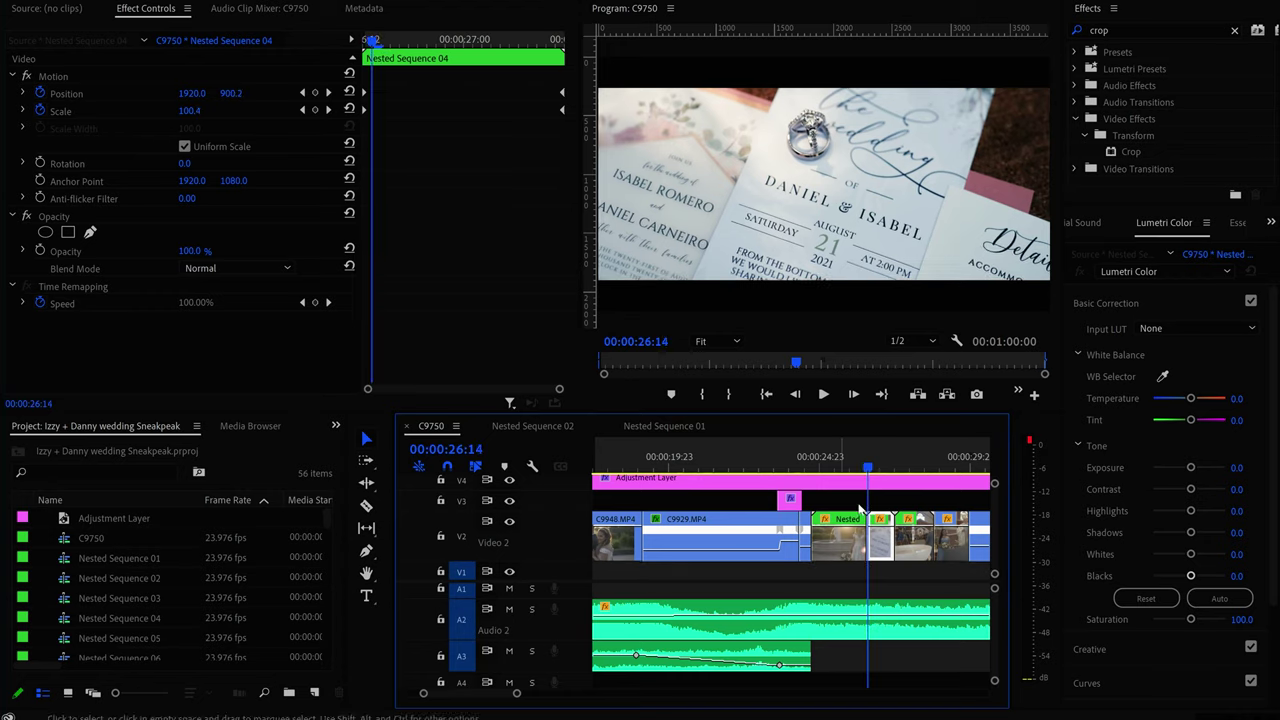
{"action": "left_click_drag", "start_coordinate": [868, 467], "coordinate": [884, 463]}
{"action": "right_click", "coordinate": [880, 550]}
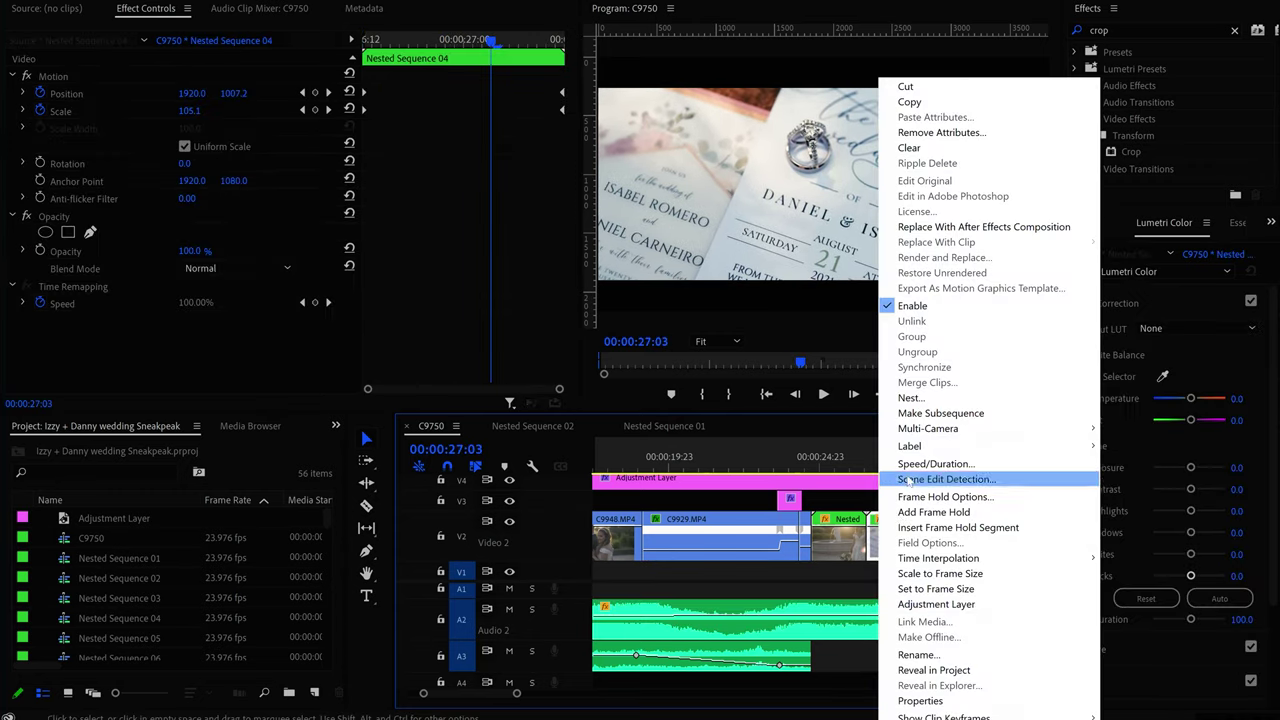
{"action": "left_click", "coordinate": [949, 146]}
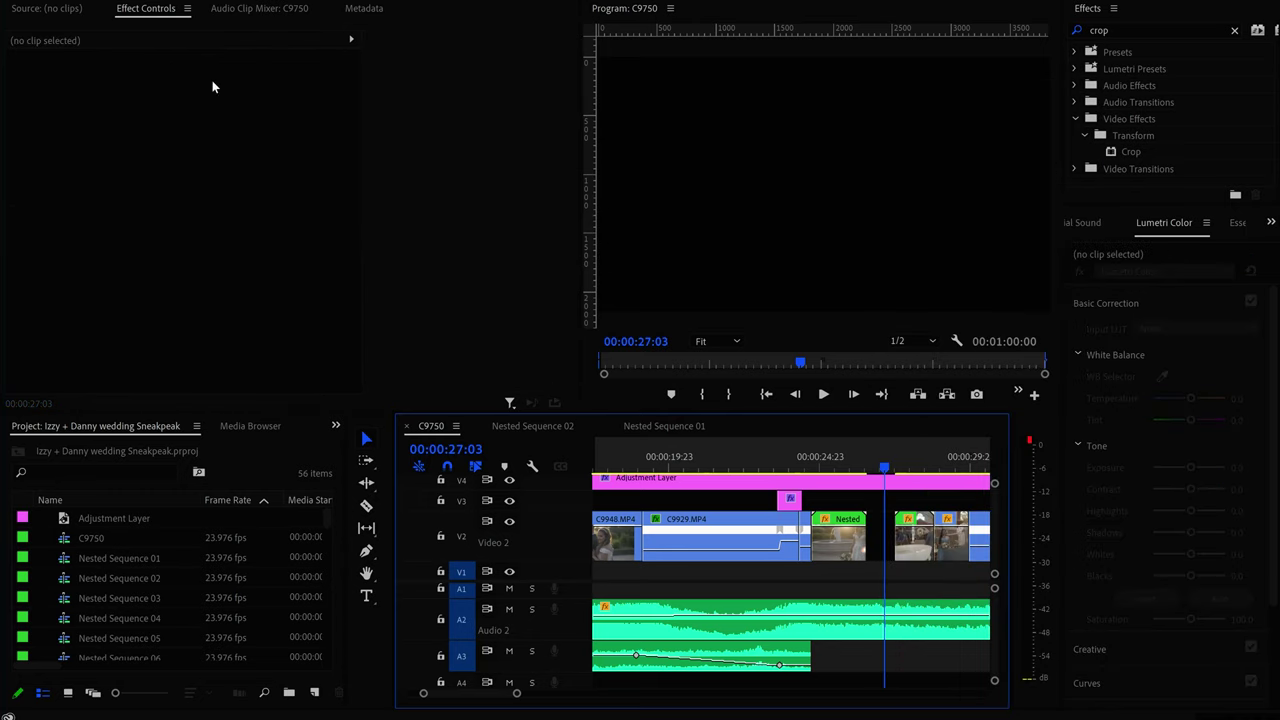
{"action": "left_click", "coordinate": [90, 3]}
{"action": "left_click", "coordinate": [50, 10]}
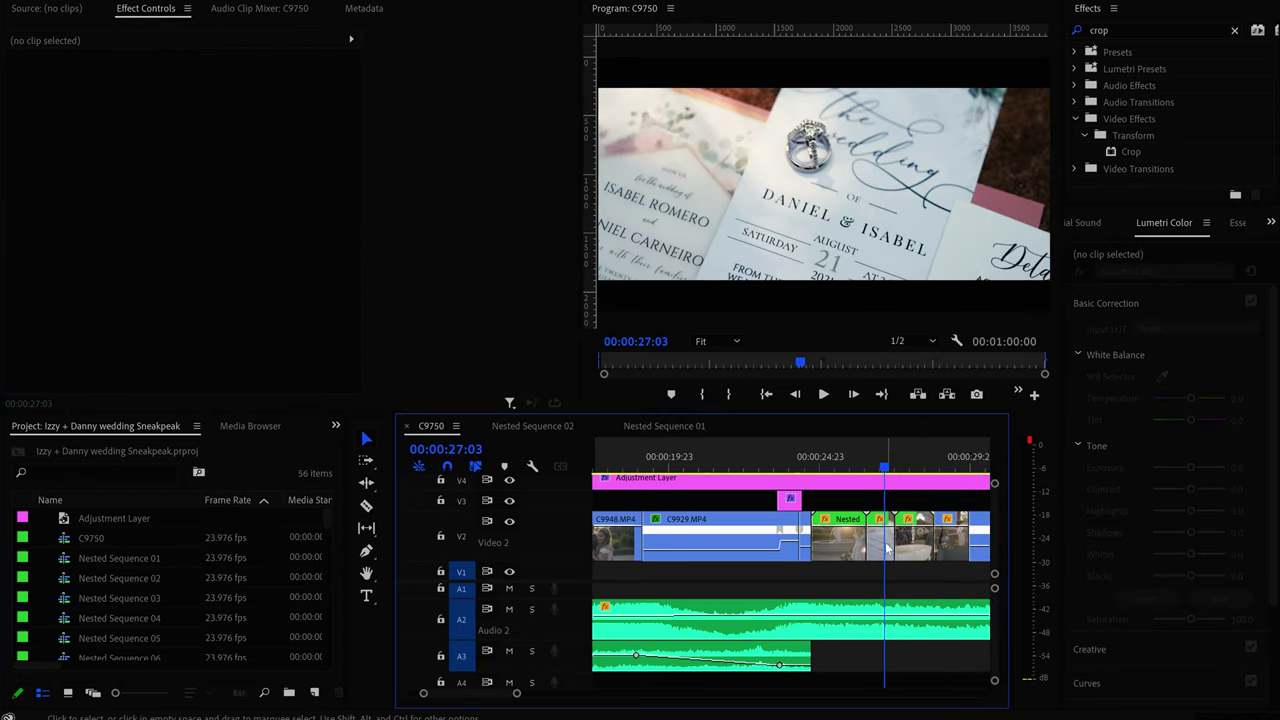
Remove Nested Sequence 04's attributes to view the invitation without motion from 00:00:26:18 to 00:00:26:23, and undo the removal
{"action": "right_click", "coordinate": [886, 547]}
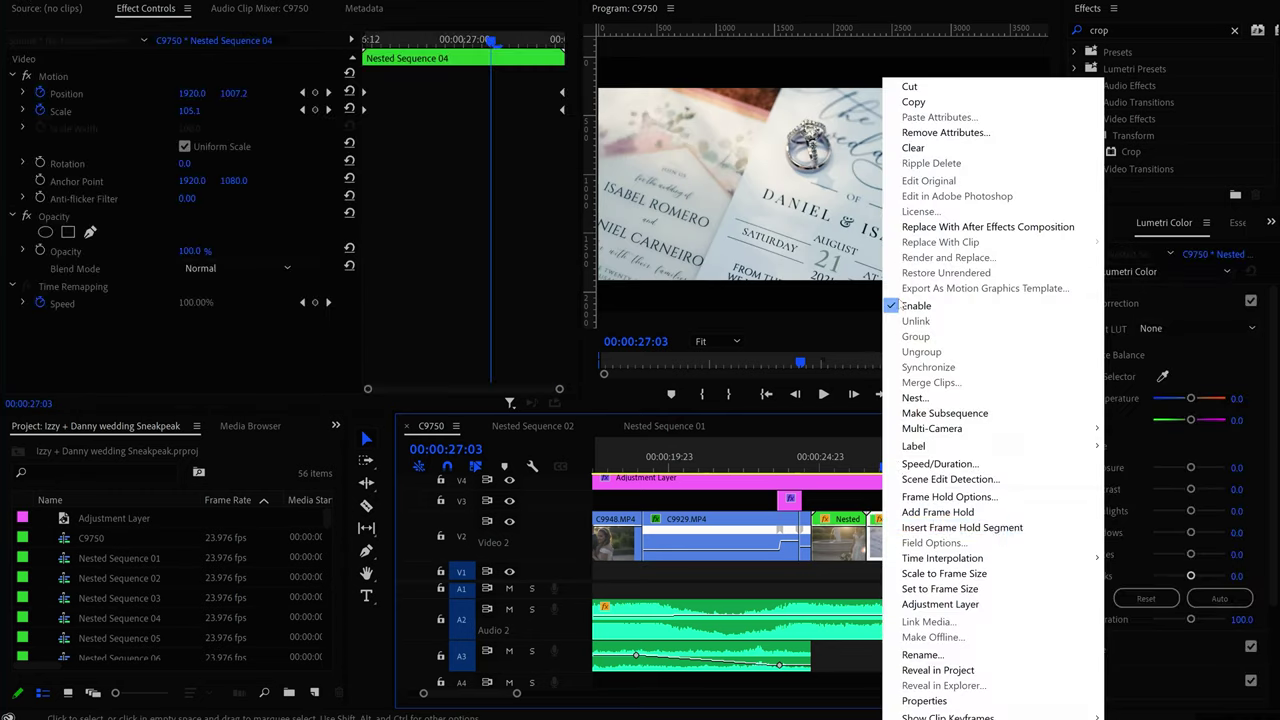
{"action": "left_click", "coordinate": [932, 132]}
{"action": "left_click", "coordinate": [679, 563]}
{"action": "left_click", "coordinate": [873, 460]}
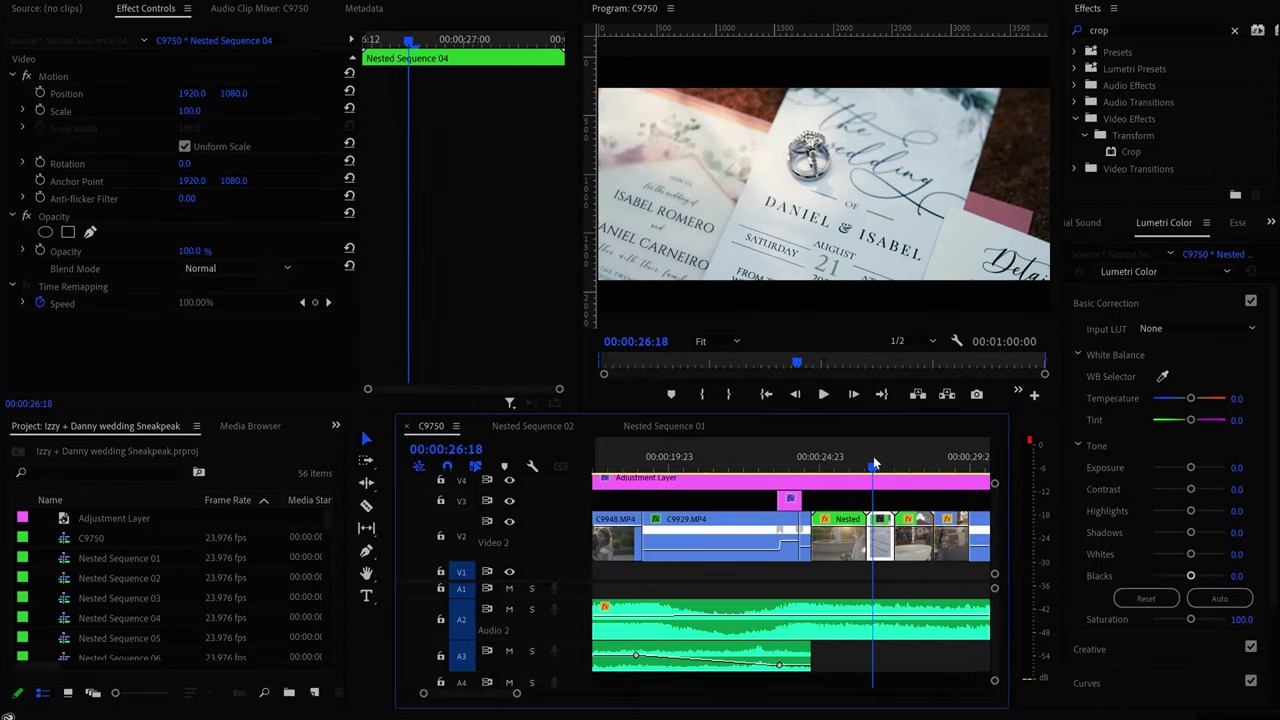
{"action": "mouse_move", "coordinate": [873, 456]}
{"action": "left_mouse_down"}
{"action": "mouse_move", "coordinate": [892, 456]}
{"action": "mouse_move", "coordinate": [869, 460]}
{"action": "mouse_move", "coordinate": [890, 466]}
{"action": "mouse_move", "coordinate": [879, 466]}
{"action": "left_mouse_up"}
{"action": "left_click", "coordinate": [883, 545]}
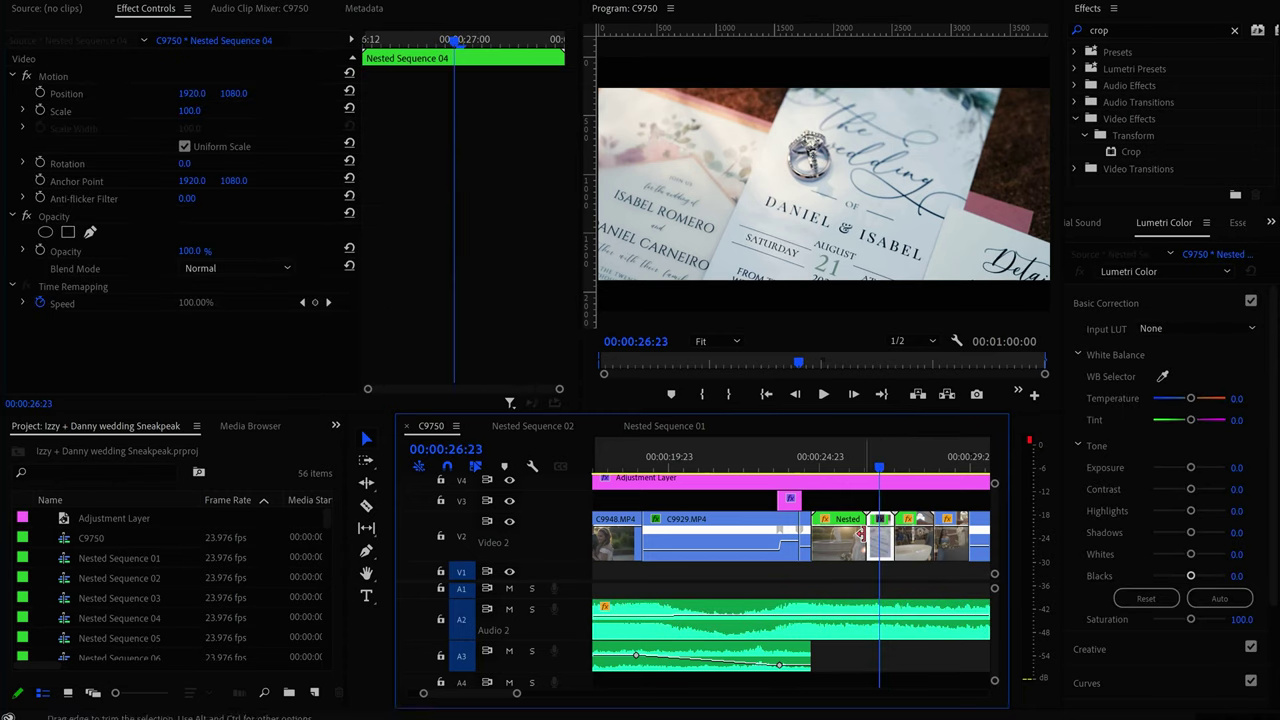
{"action": "left_click", "coordinate": [46, 2]}
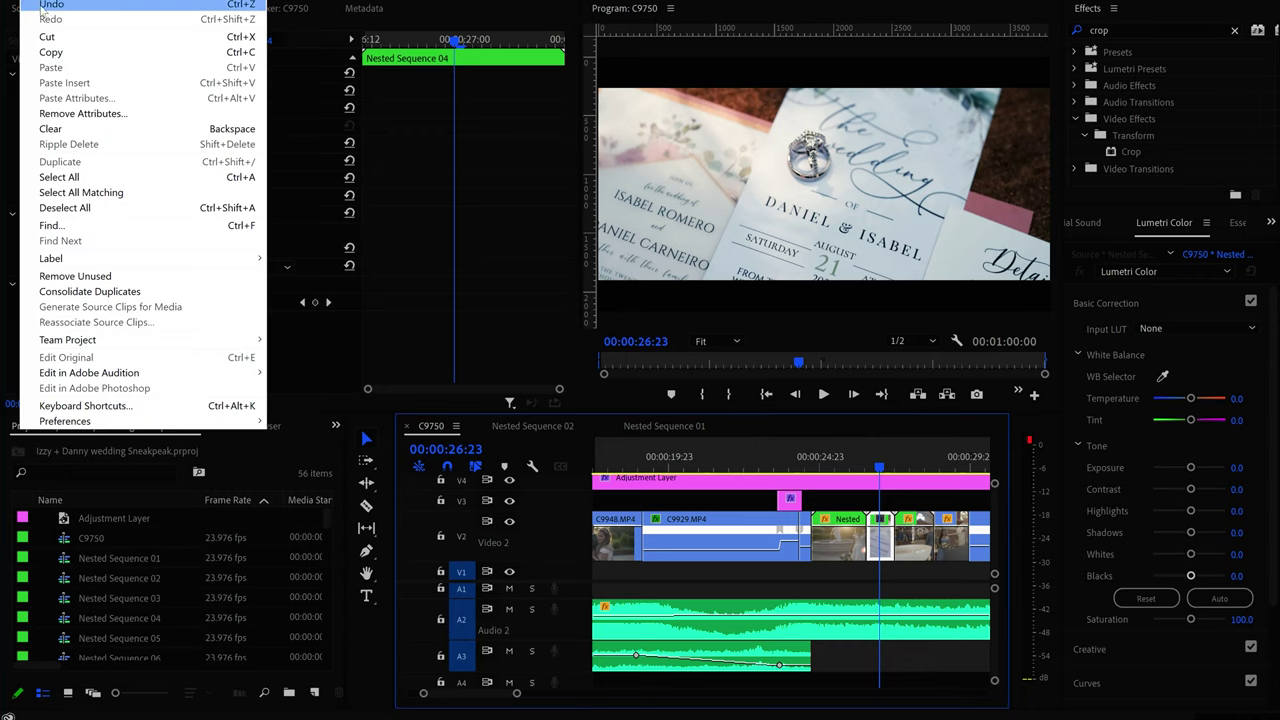
{"action": "left_click", "coordinate": [50, 5]}
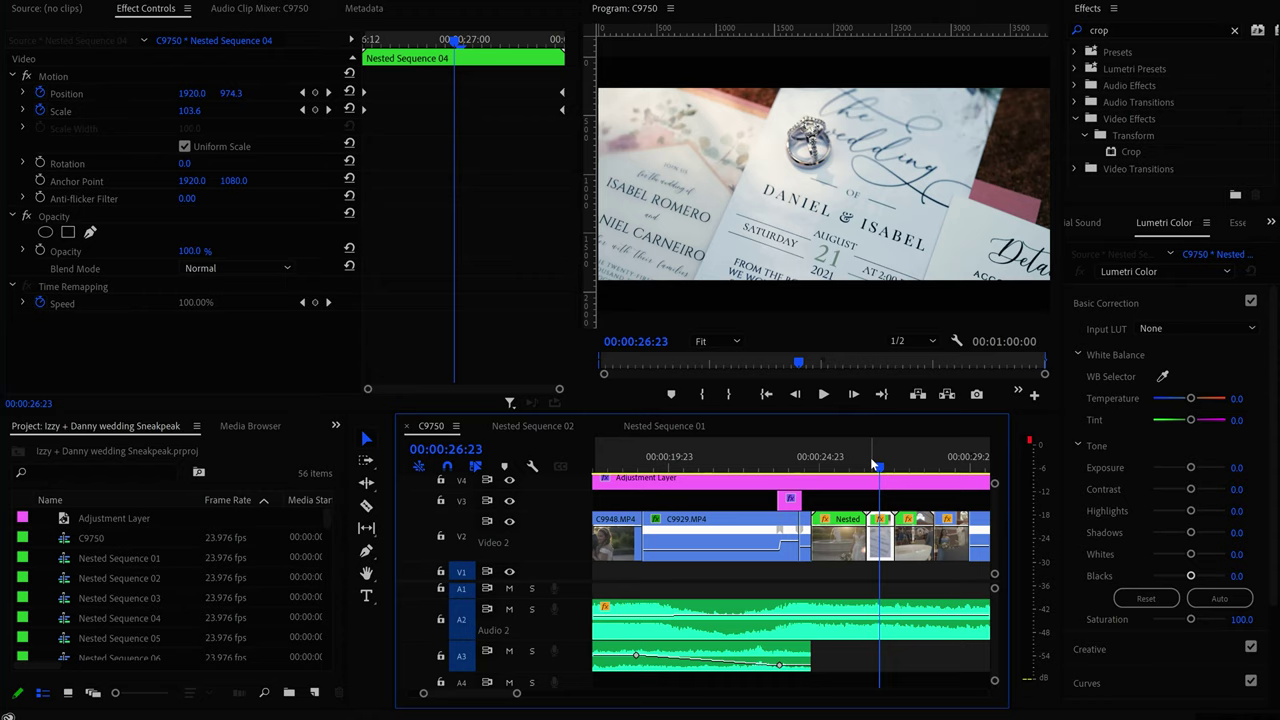
Examine Nested Sequence 04's Position and Scale keyframes while scrubbing between 00:00:26:13 and 00:00:27:10
{"action": "mouse_move", "coordinate": [870, 457]}
{"action": "left_mouse_down"}
{"action": "mouse_move", "coordinate": [881, 475]}
{"action": "mouse_move", "coordinate": [872, 470]}
{"action": "left_mouse_up"}
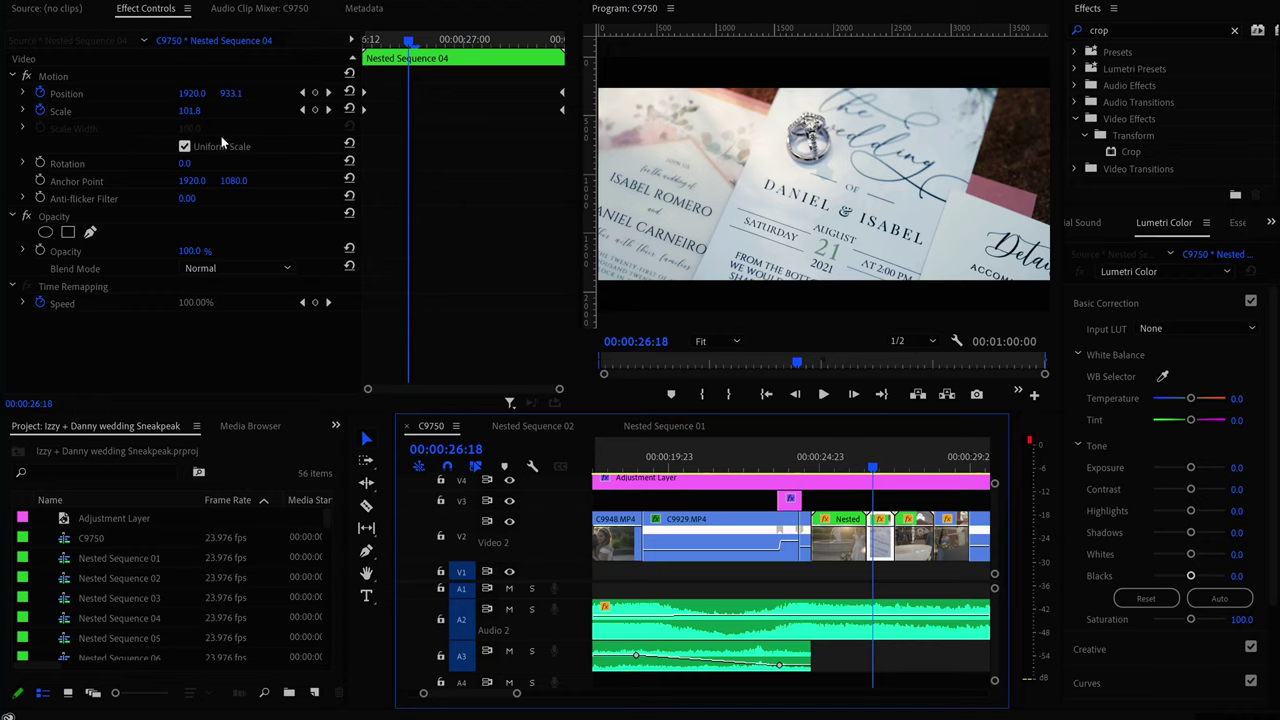
{"action": "left_click_drag", "start_coordinate": [874, 476], "coordinate": [892, 467]}
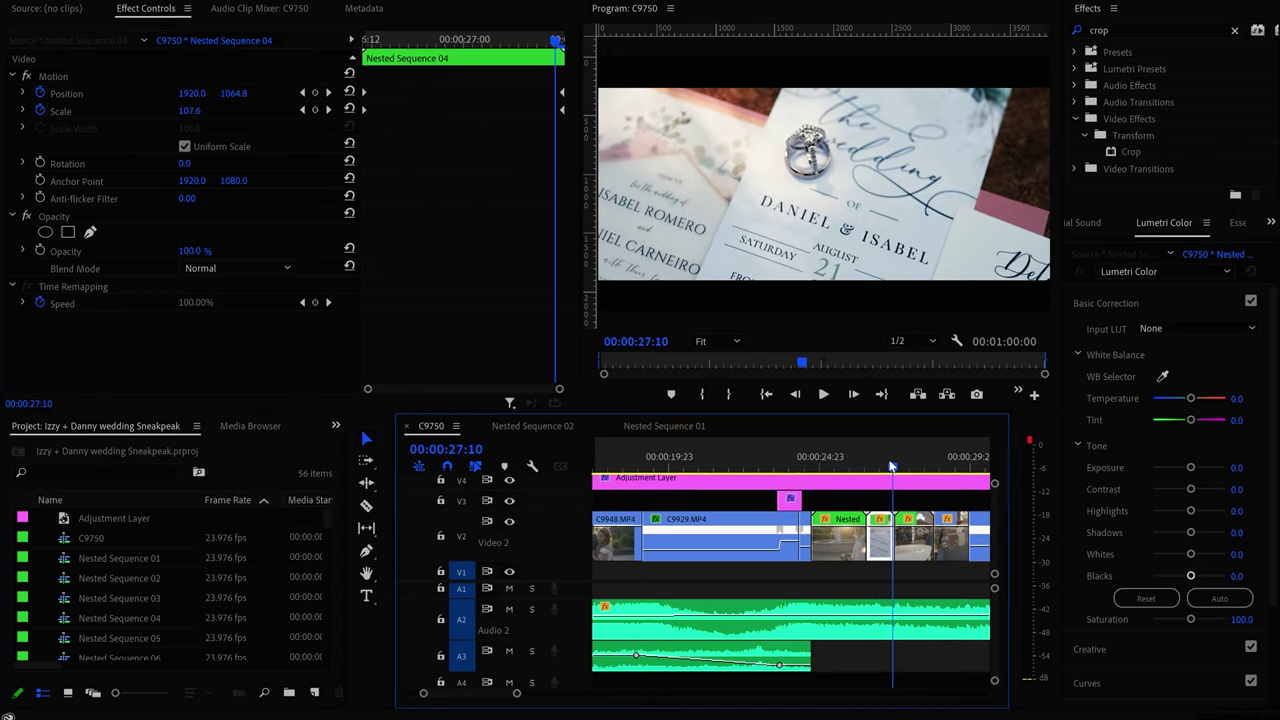
{"action": "left_click", "coordinate": [364, 116]}
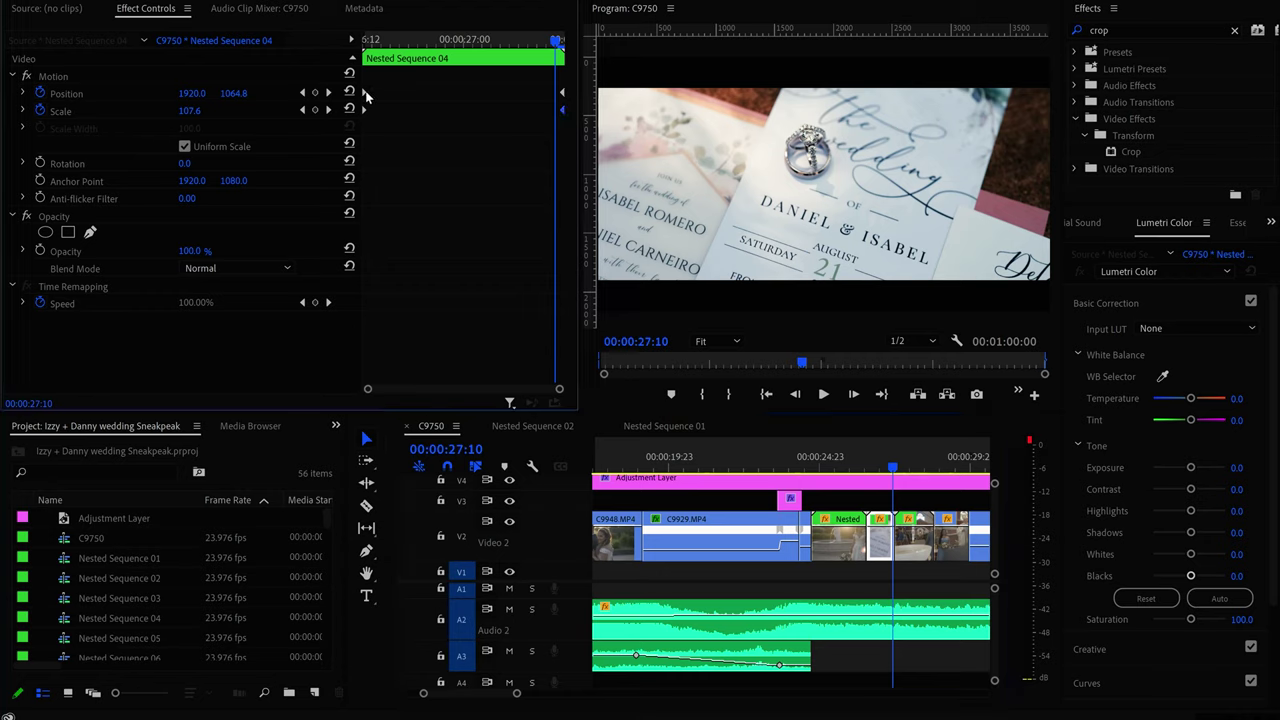
{"action": "left_click", "coordinate": [364, 92]}
{"action": "mouse_move", "coordinate": [234, 93]}
{"action": "left_mouse_down"}
{"action": "mouse_move", "coordinate": [180, 93]}
{"action": "mouse_move", "coordinate": [440, 93]}
{"action": "mouse_move", "coordinate": [210, 93]}
{"action": "left_mouse_up"}
{"action": "left_click", "coordinate": [28, 9]}
{"action": "left_click", "coordinate": [369, 41]}
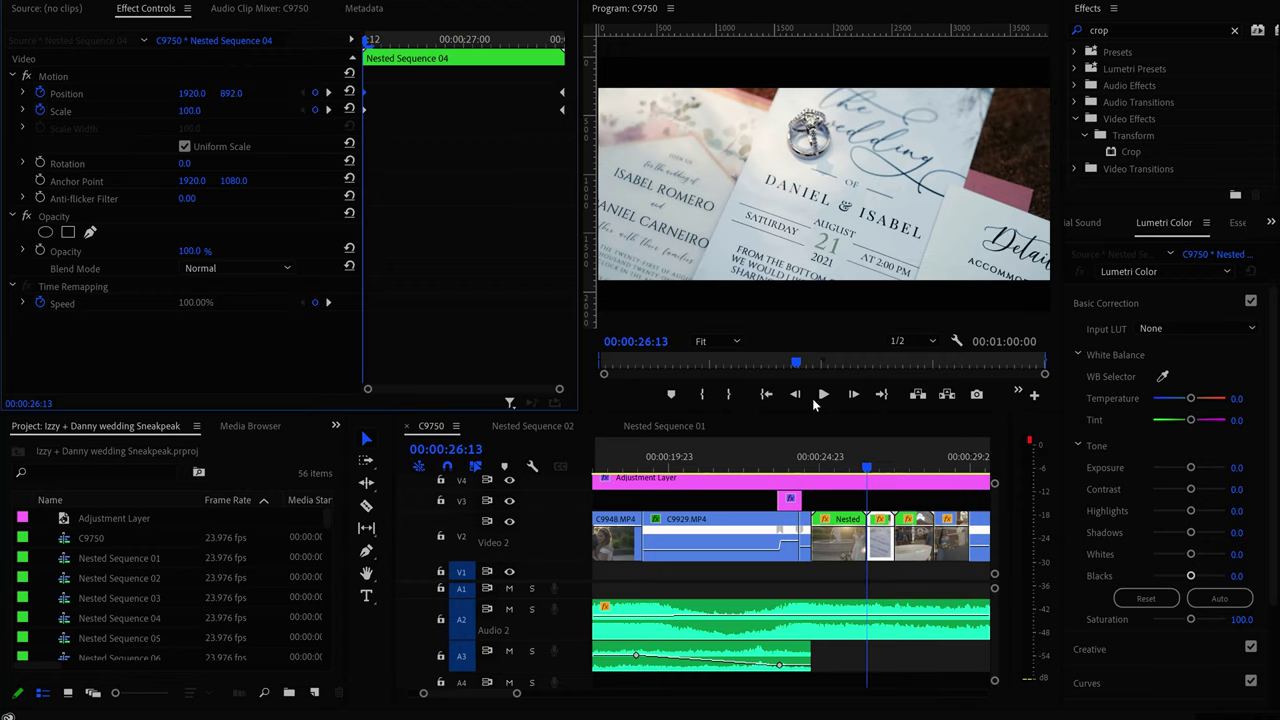
{"action": "left_click_drag", "start_coordinate": [377, 45], "coordinate": [543, 63]}
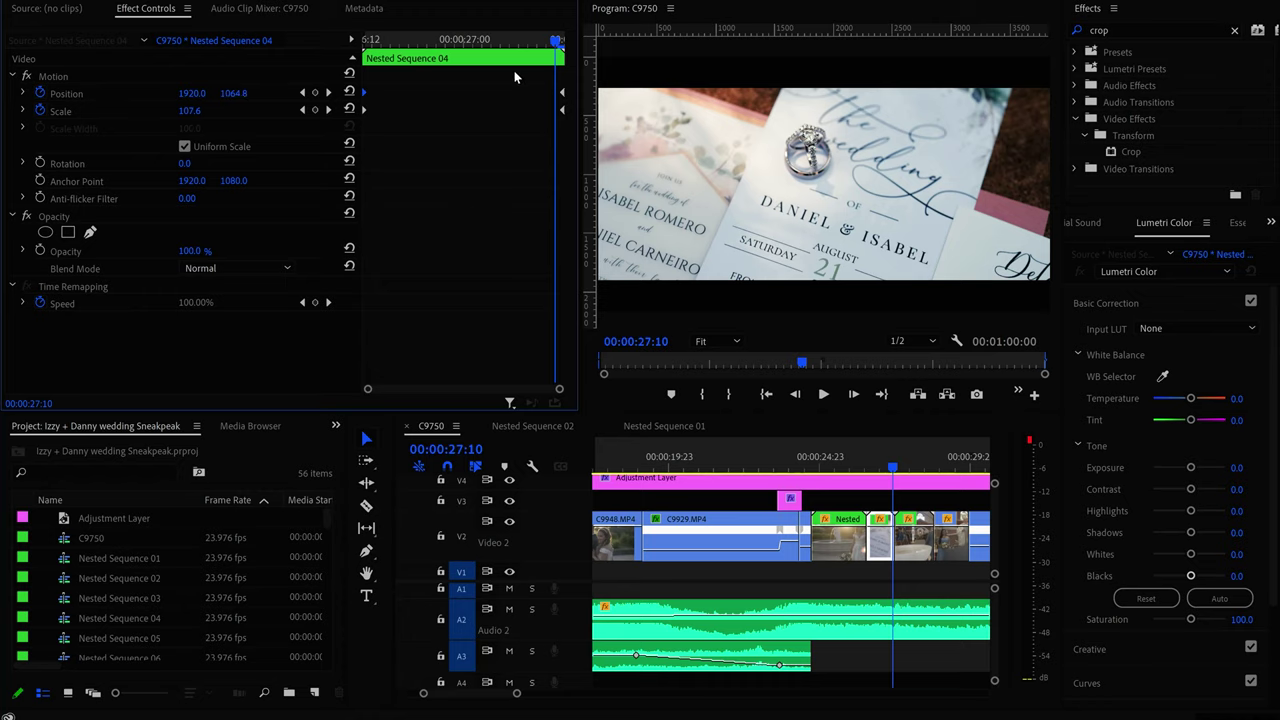
Play the sequence on from 00:00:27:10 and stop in the church ceremony shot at 00:00:32:10
{"action": "left_click", "coordinate": [823, 395]}
{"action": "left_click", "coordinate": [823, 395]}
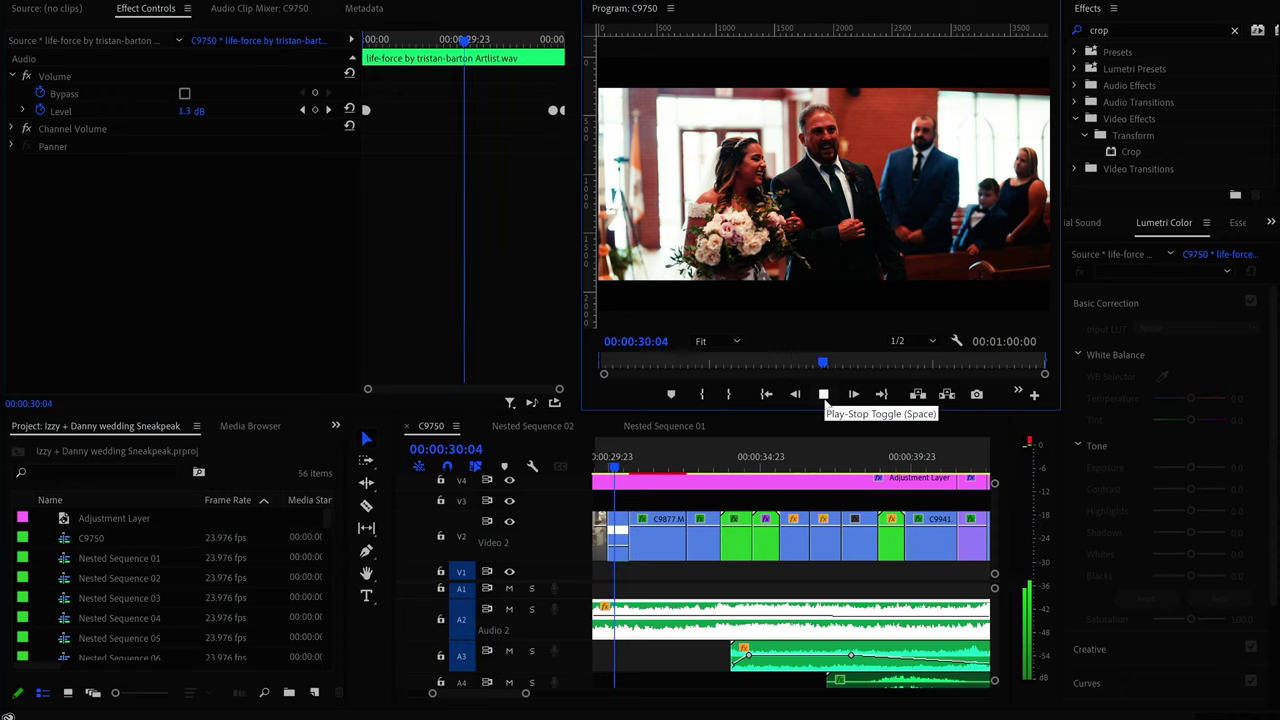
{"action": "left_click", "coordinate": [490, 698]}
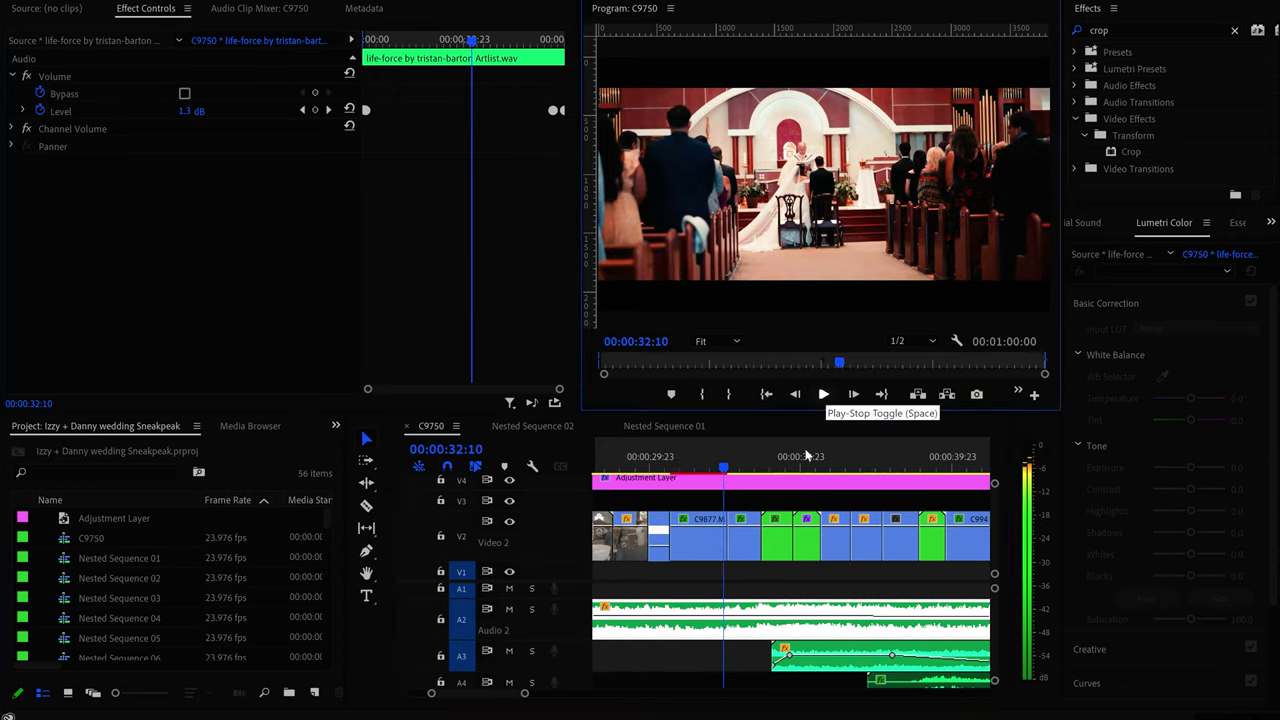
{"action": "left_click", "coordinate": [824, 394]}
Compare the fountain, invitation and church aisle shots by jumping between 00:00:26:02 and 00:00:28:02
{"action": "scroll", "coordinate": [503, 700], "scroll_direction": "up", "scroll_amount": 3}
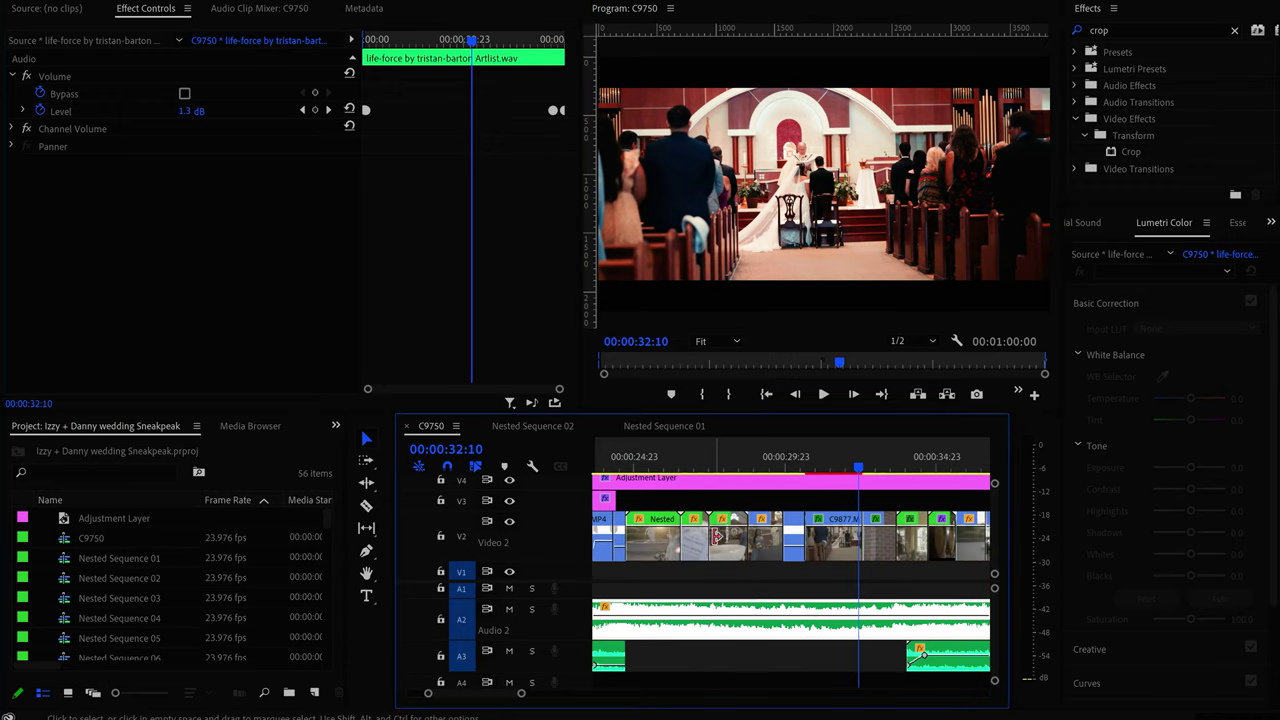
{"action": "left_click", "coordinate": [672, 466]}
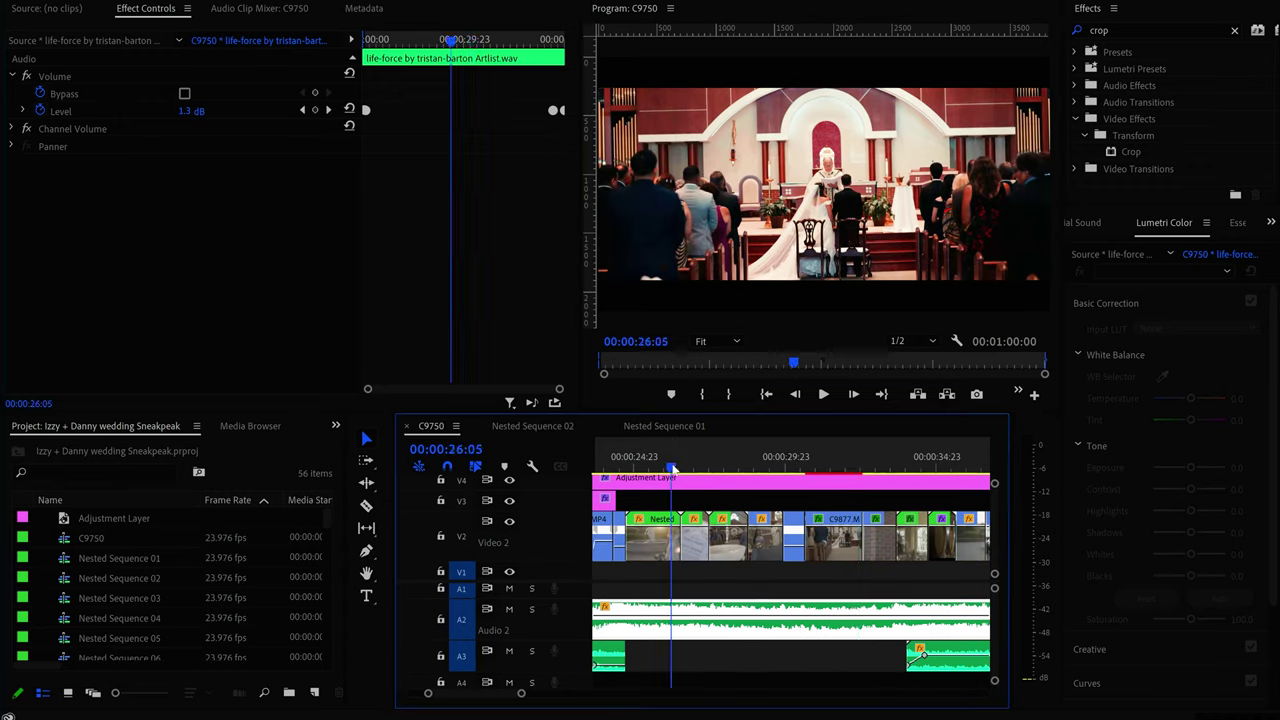
{"action": "left_click", "coordinate": [727, 466]}
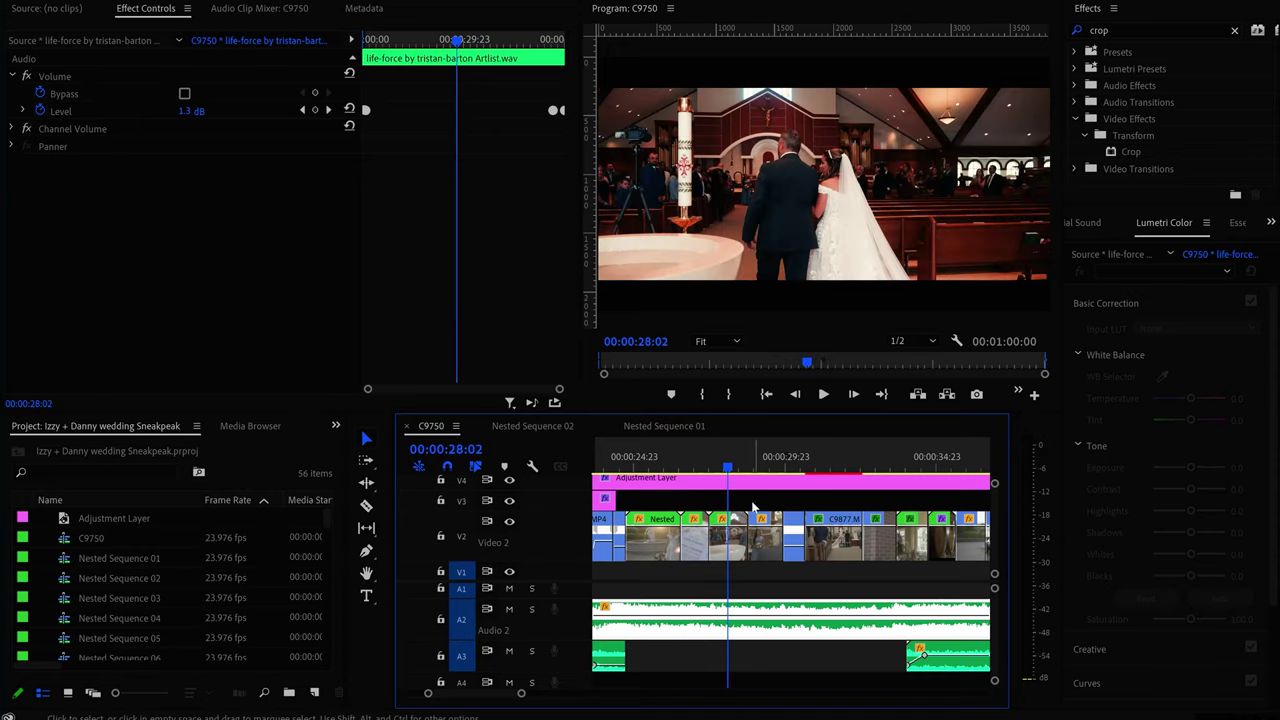
{"action": "left_click", "coordinate": [696, 466]}
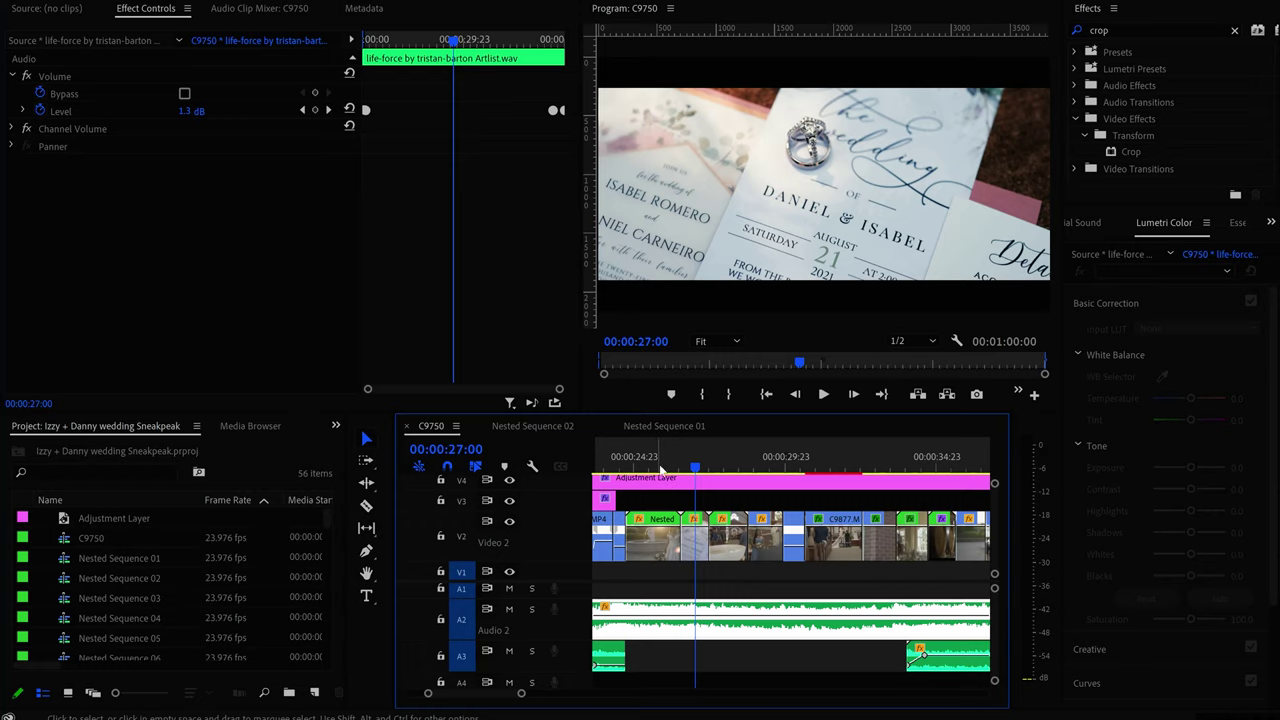
{"action": "left_click", "coordinate": [658, 466]}
{"action": "left_click", "coordinate": [726, 467]}
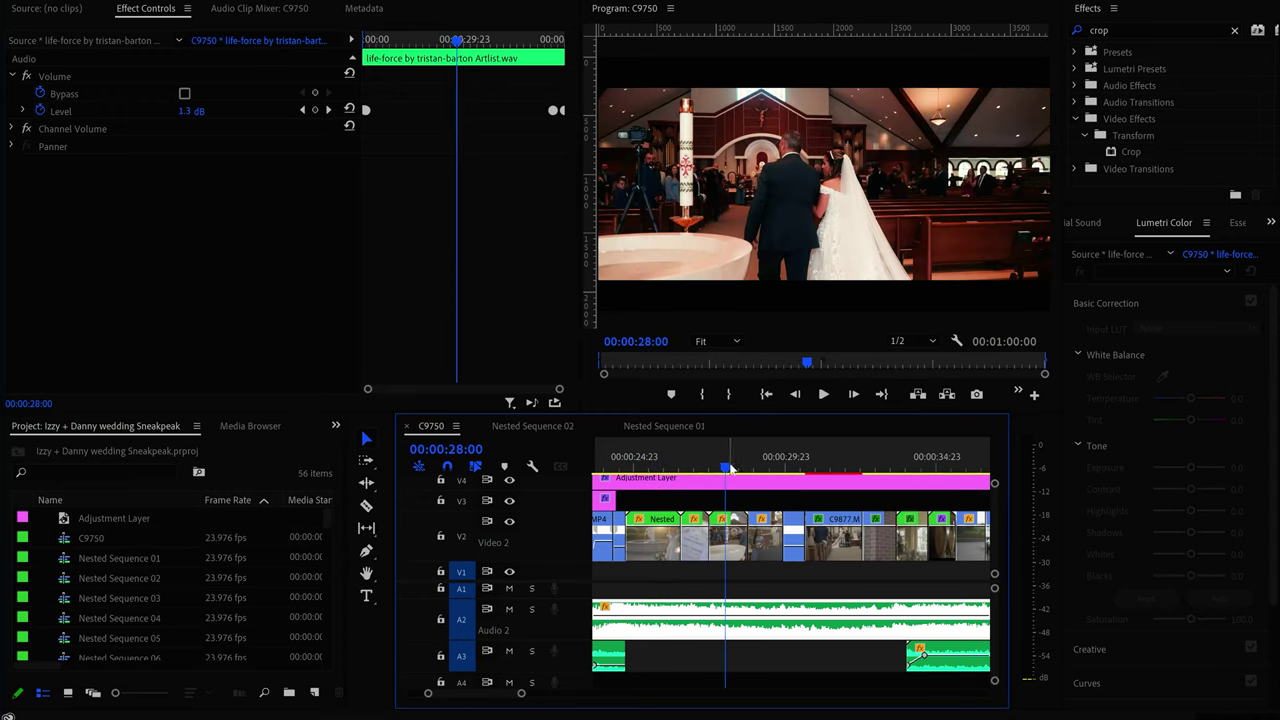
{"action": "left_click", "coordinate": [698, 458]}
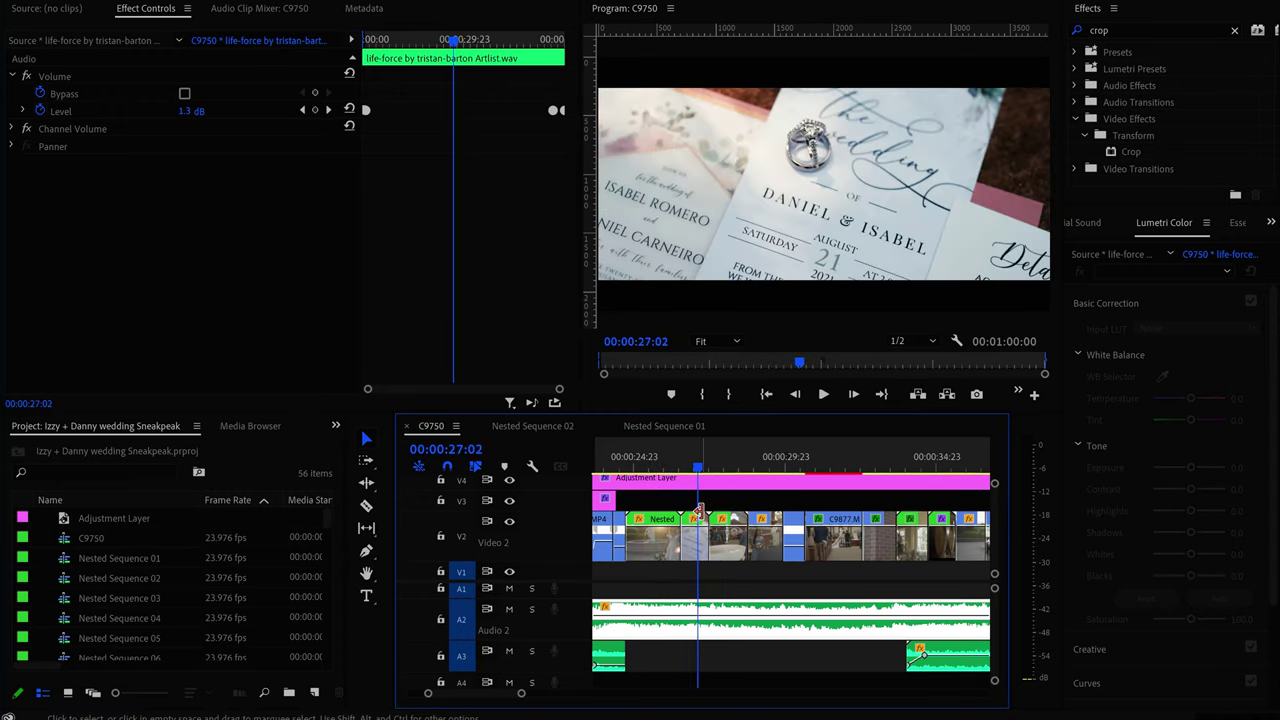
{"action": "left_click", "coordinate": [729, 467]}
{"action": "left_click", "coordinate": [671, 467]}
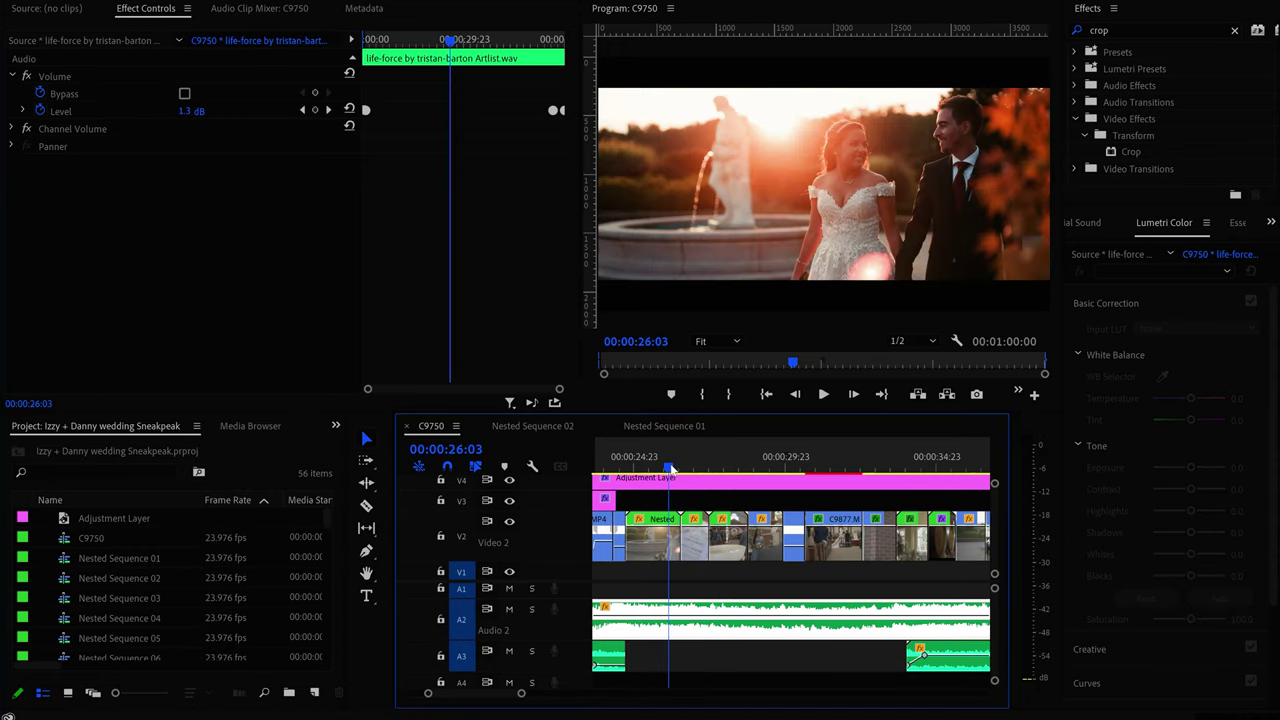
{"action": "left_click", "coordinate": [740, 467]}
{"action": "left_click", "coordinate": [669, 467]}
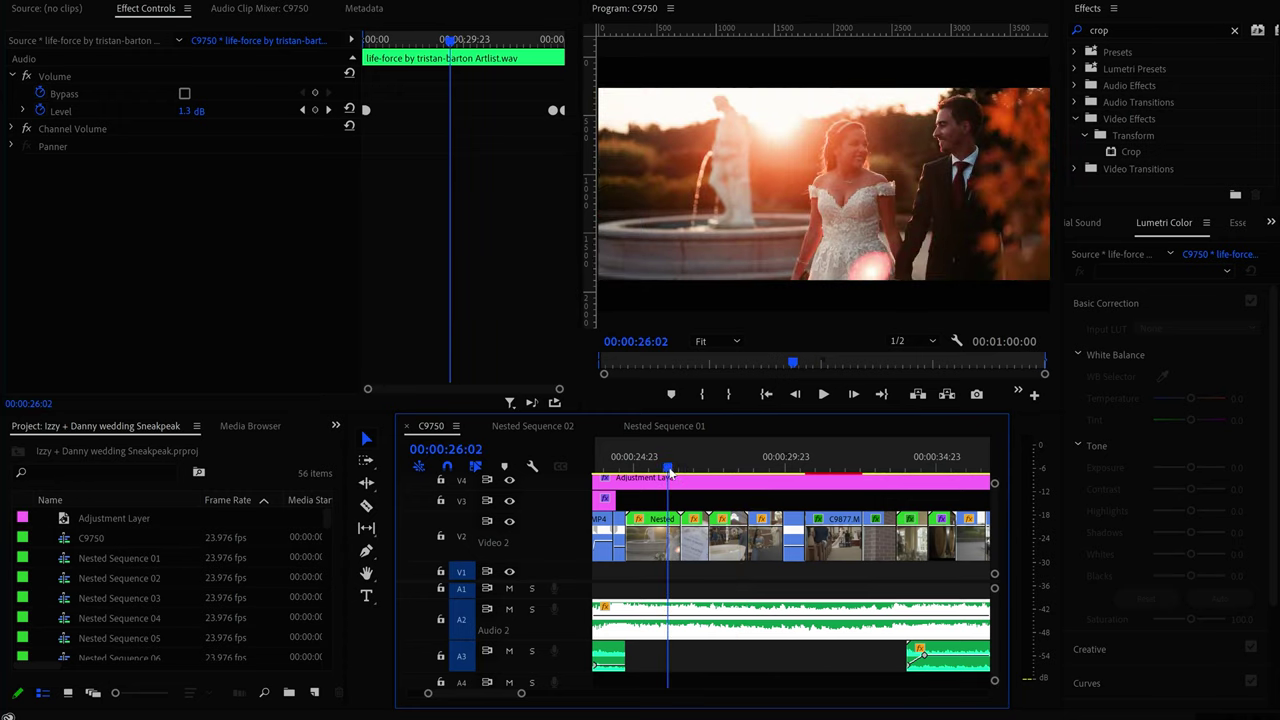
{"action": "left_click", "coordinate": [704, 467]}
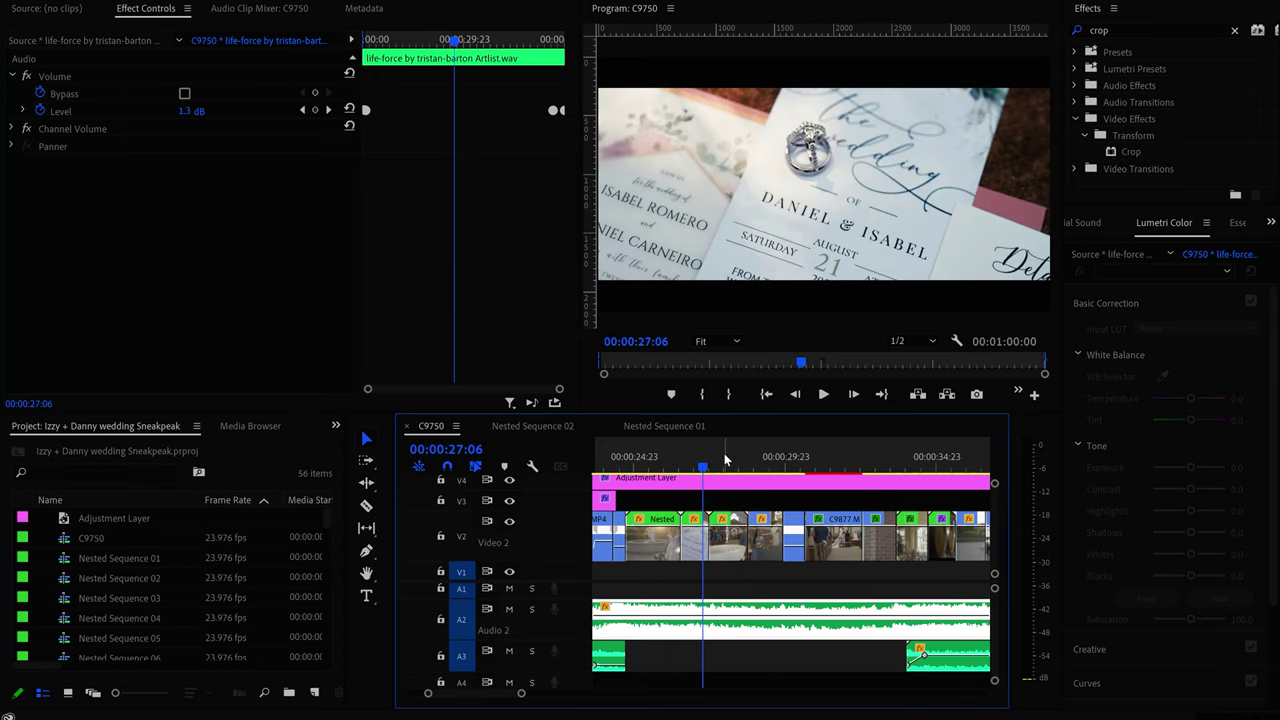
Scrub onward from the invitation to the blurred-guest altar shot, reviewing it between 00:00:28:23 and 00:00:29:15
{"action": "left_click", "coordinate": [724, 459]}
{"action": "left_click", "coordinate": [736, 467]}
{"action": "left_click", "coordinate": [747, 461]}
{"action": "left_click_drag", "start_coordinate": [747, 455], "coordinate": [756, 447]}
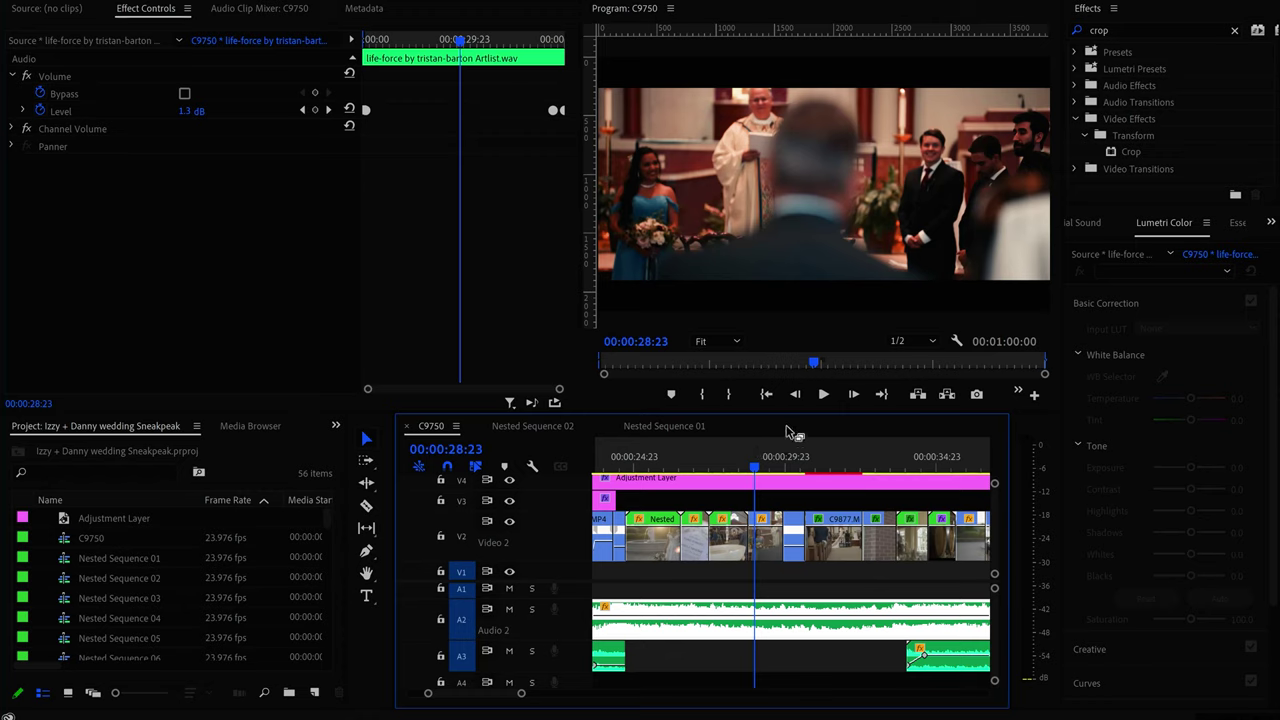
{"action": "left_click", "coordinate": [775, 458]}
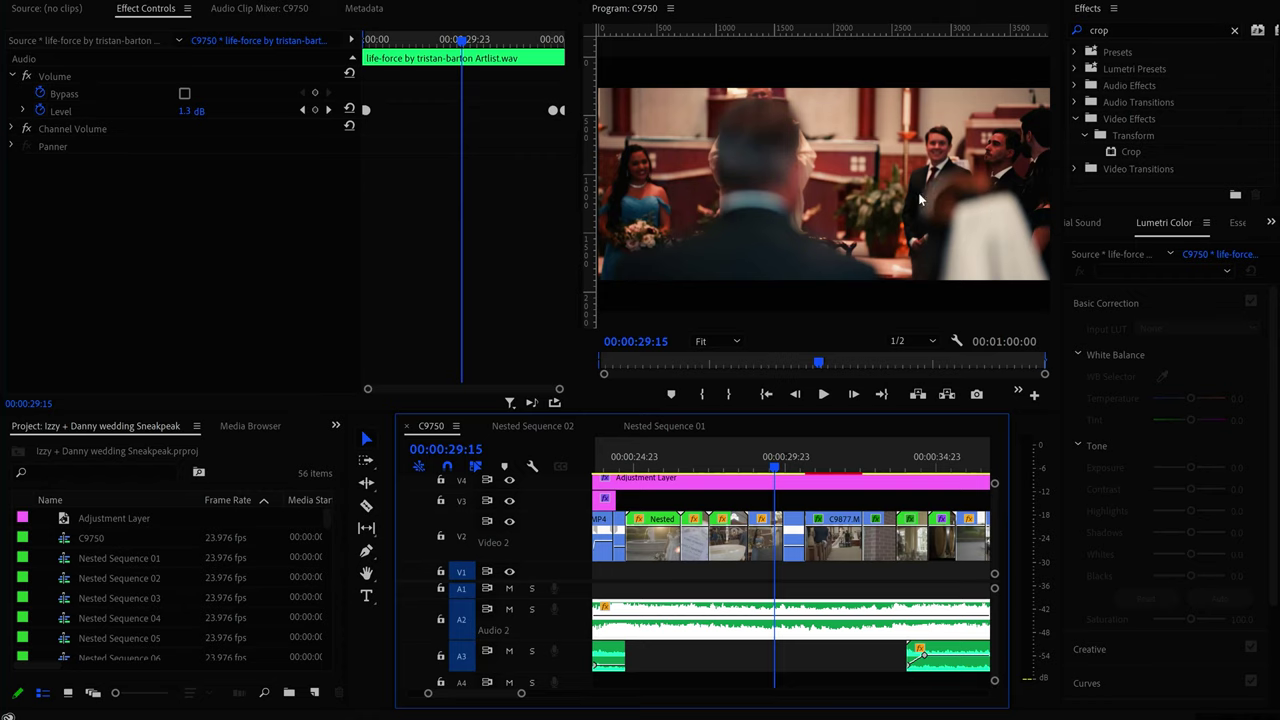
{"action": "mouse_move", "coordinate": [777, 469]}
{"action": "left_mouse_down"}
{"action": "mouse_move", "coordinate": [762, 465]}
{"action": "mouse_move", "coordinate": [771, 460]}
{"action": "left_mouse_up"}
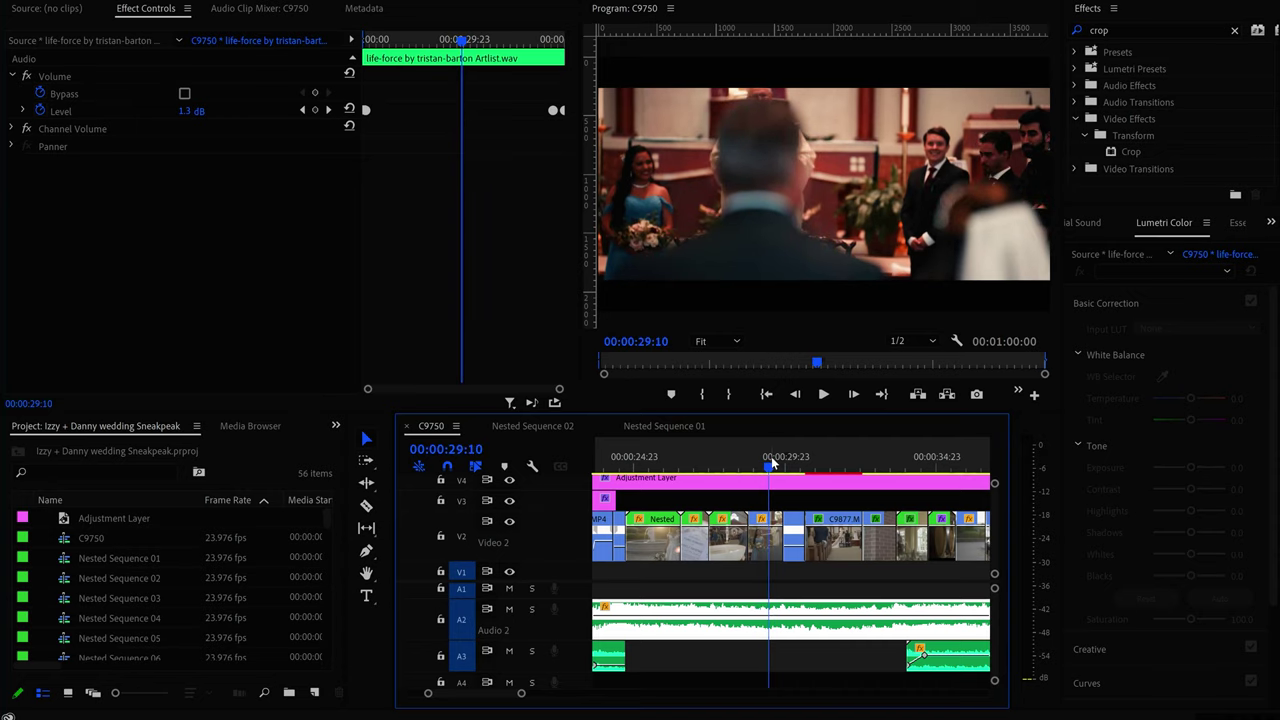
Select C9877.MP4 at 00:00:32:03 to show its effect settings, and scrub its scale animation between 00:00:30:20 and 00:00:31:17
{"action": "left_click_drag", "start_coordinate": [769, 467], "coordinate": [851, 452]}
{"action": "left_click", "coordinate": [843, 552]}
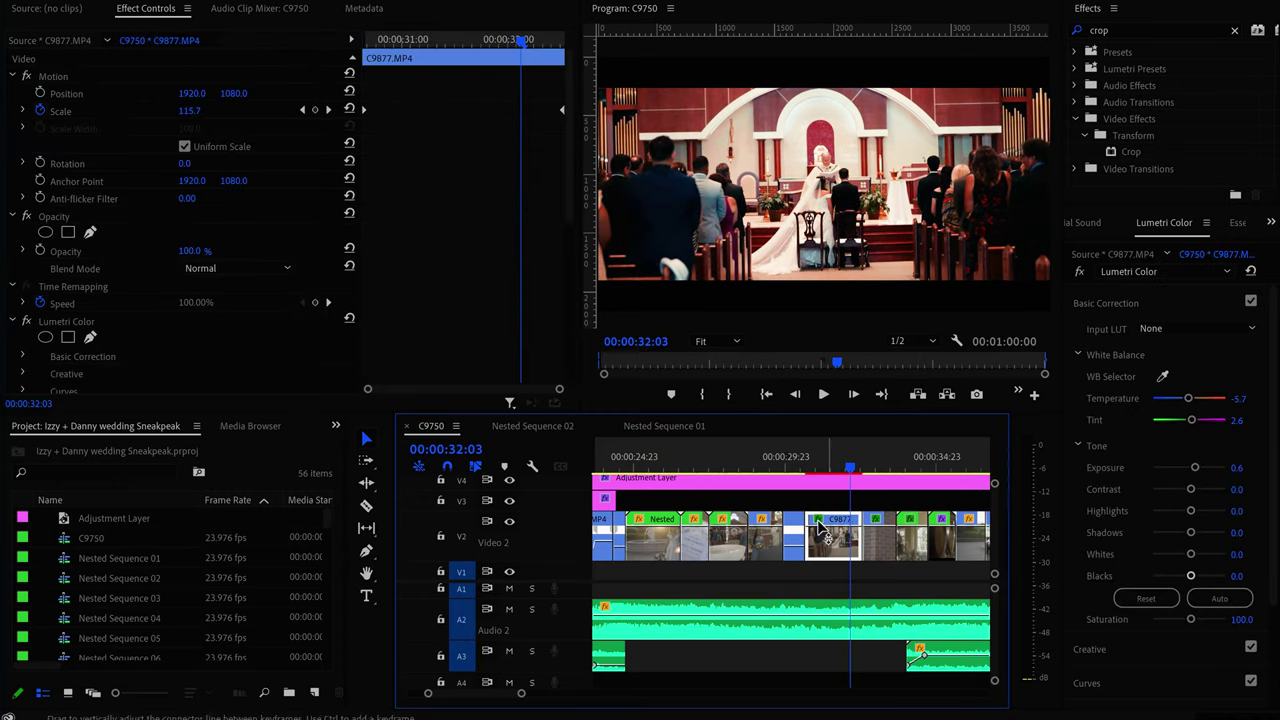
{"action": "left_click", "coordinate": [811, 467]}
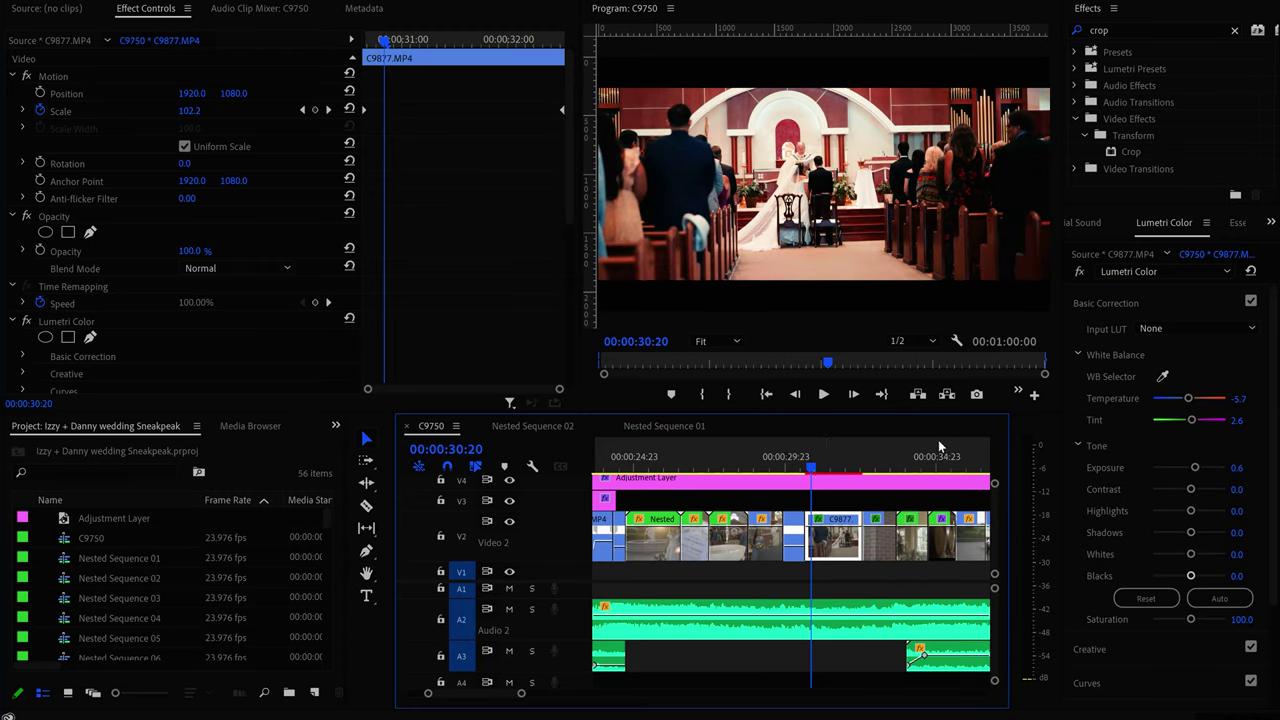
{"action": "mouse_move", "coordinate": [813, 474]}
{"action": "left_mouse_down"}
{"action": "mouse_move", "coordinate": [845, 466]}
{"action": "mouse_move", "coordinate": [790, 462]}
{"action": "mouse_move", "coordinate": [831, 472]}
{"action": "left_mouse_up"}
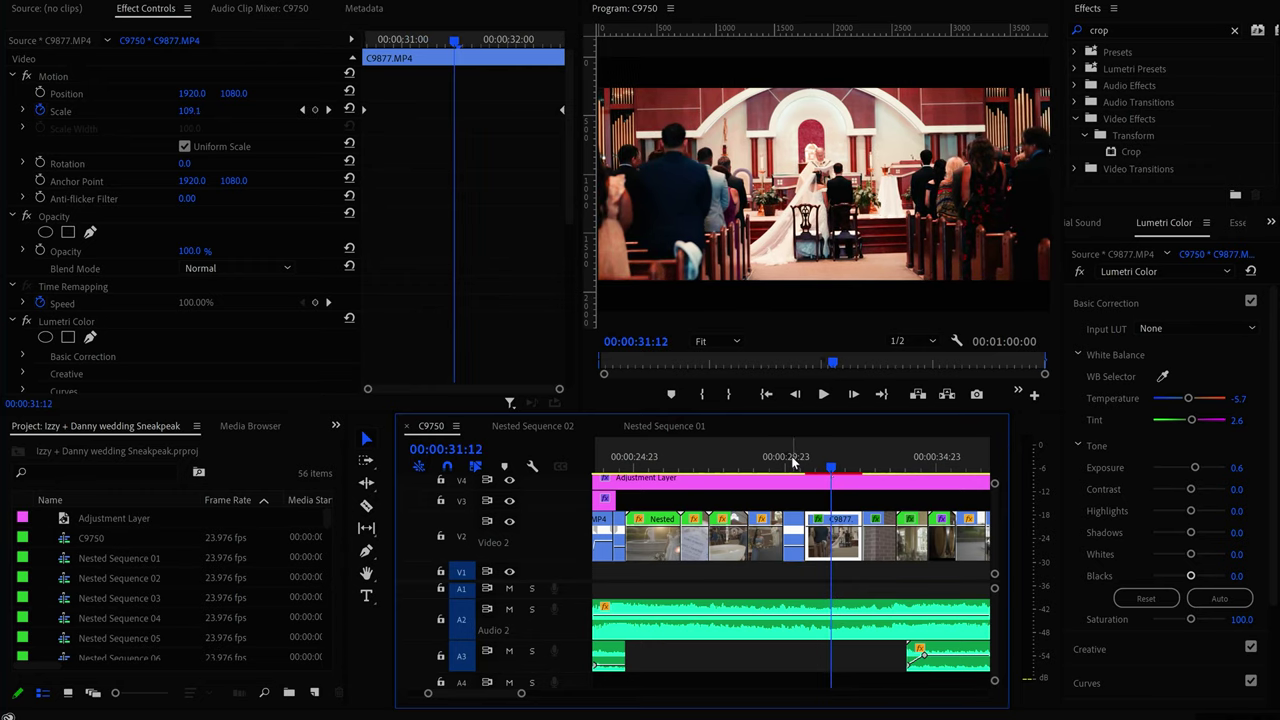
{"action": "left_click", "coordinate": [793, 468]}
{"action": "left_click_drag", "start_coordinate": [797, 466], "coordinate": [838, 459]}
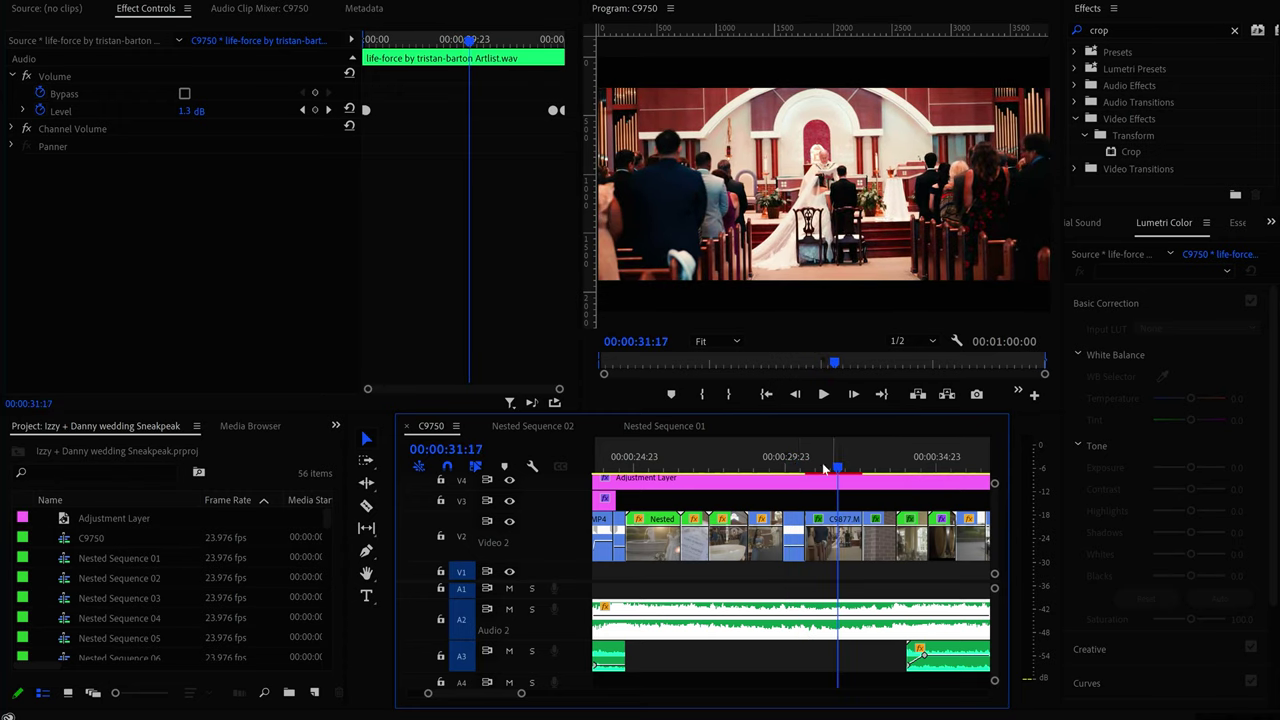
Replay the ceremony shots up to 00:00:34:20, and select C9886.MP4 at 00:00:33:07 to show its effect settings
{"action": "left_click", "coordinate": [770, 458]}
{"action": "left_click", "coordinate": [823, 394]}
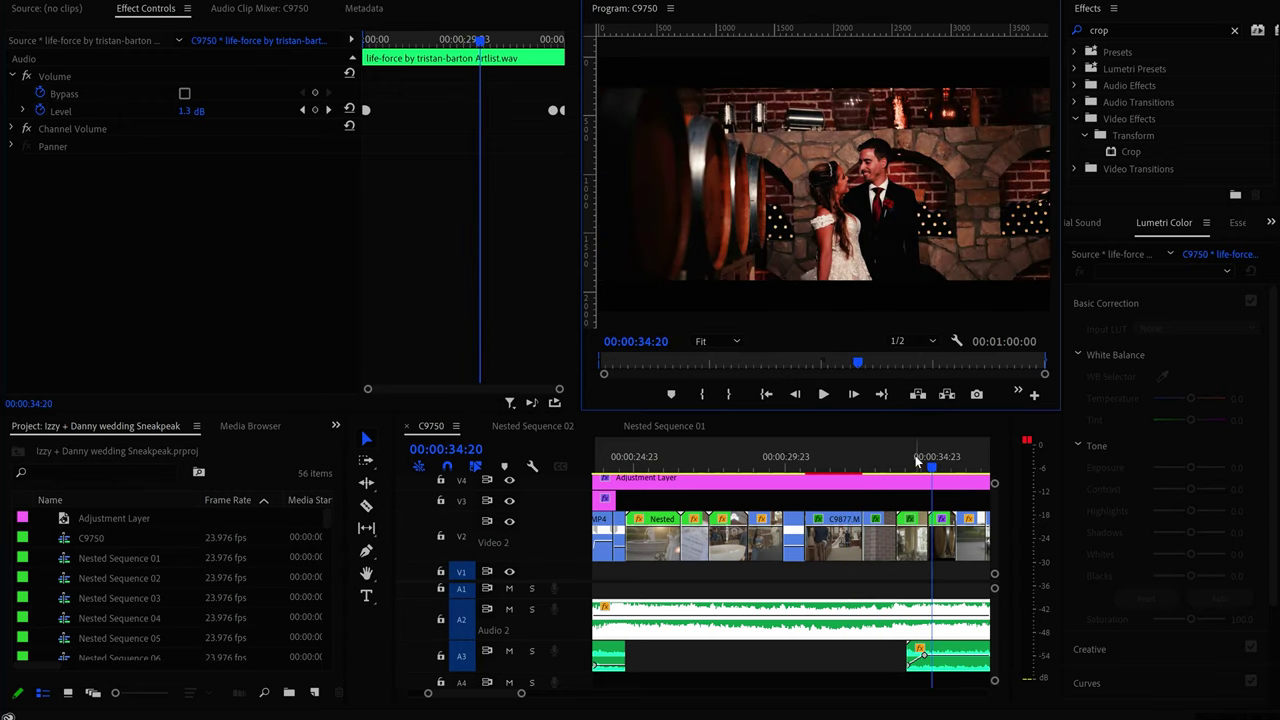
{"action": "key", "text": "space"}
{"action": "left_click_drag", "start_coordinate": [938, 470], "coordinate": [887, 468]}
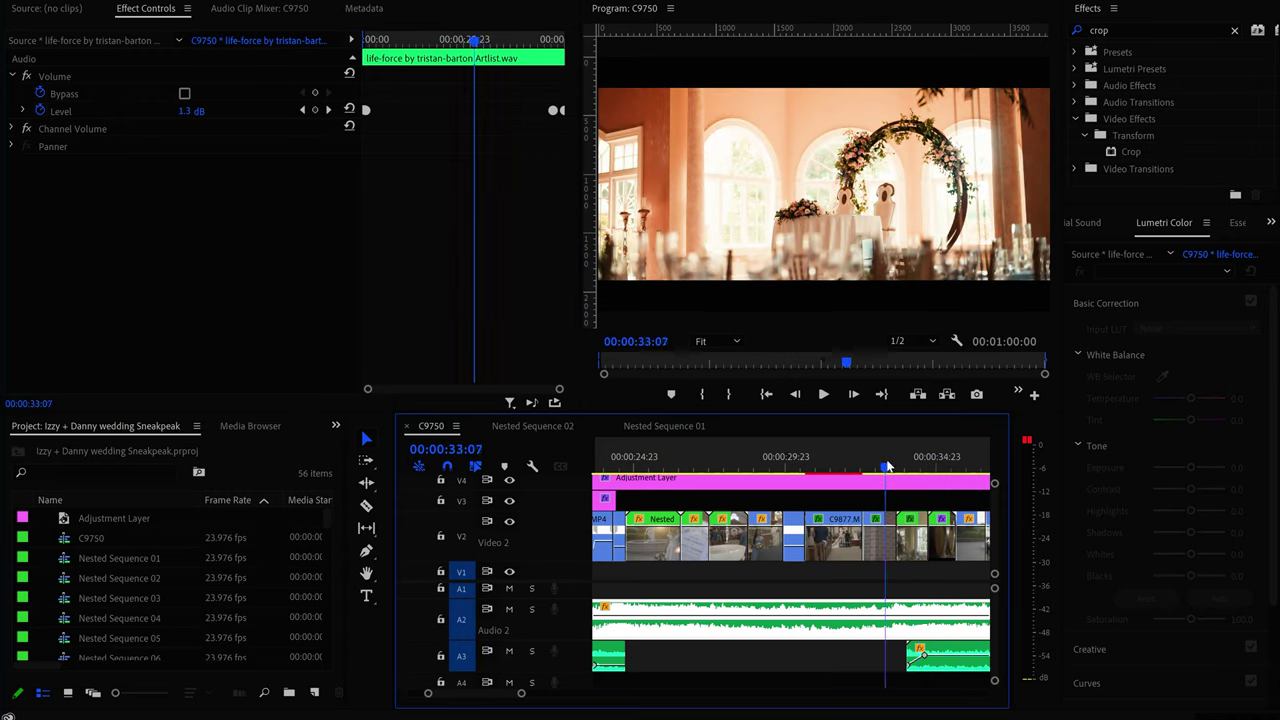
{"action": "left_click", "coordinate": [882, 540]}
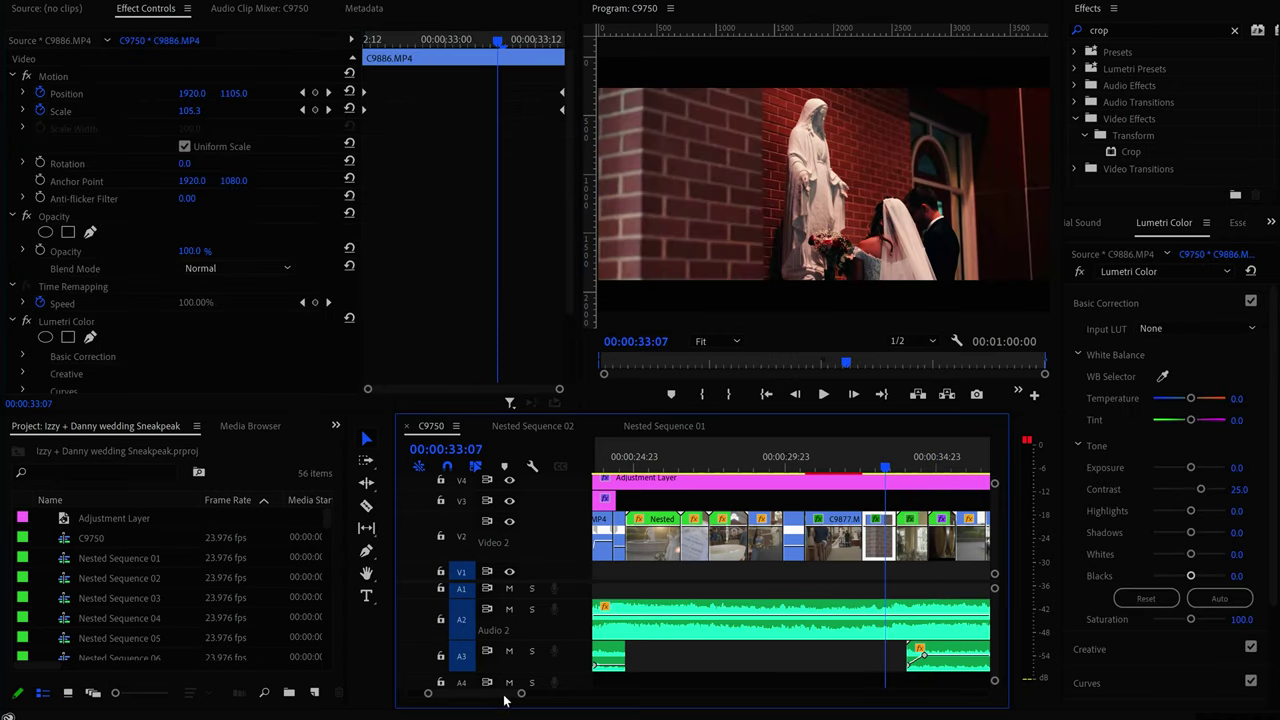
Scrub from the statue shot to the altar shot at 00:00:34:04, and select Nested Sequence 13 at 00:00:35:03 to show its effect settings
{"action": "scroll", "coordinate": [711, 564], "scroll_direction": "right", "scroll_amount": 5}
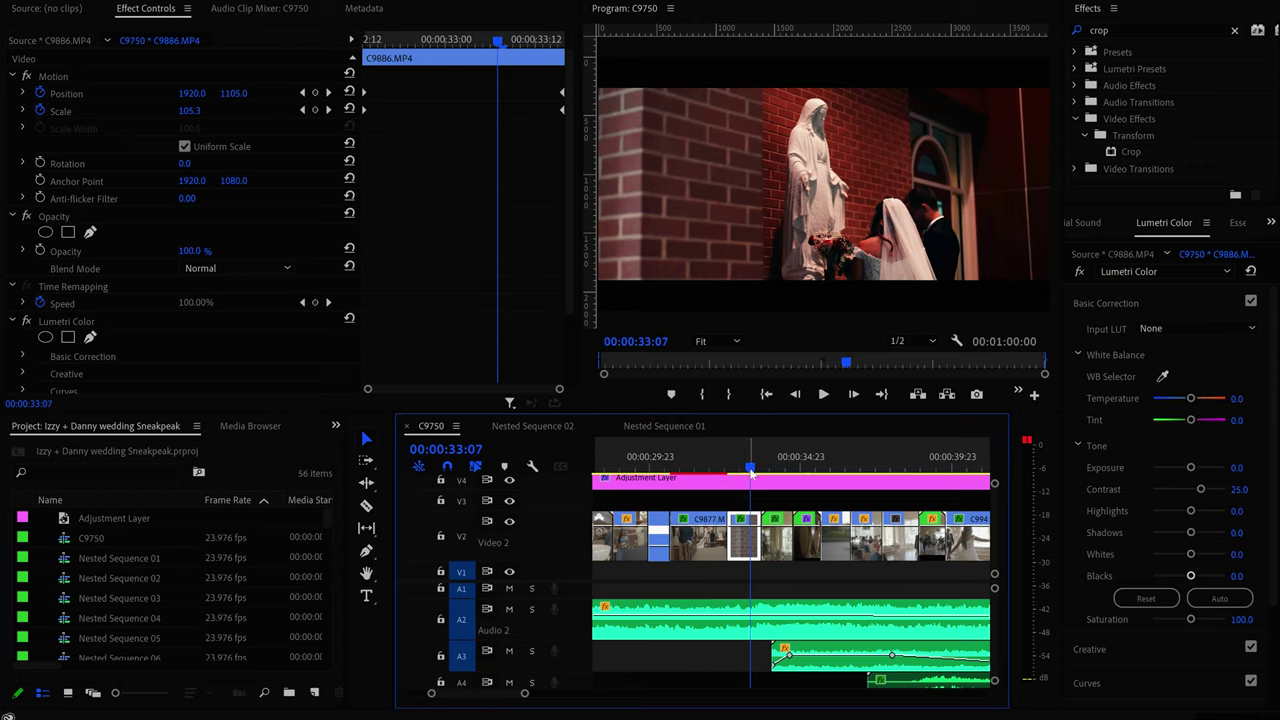
{"action": "left_click_drag", "start_coordinate": [752, 468], "coordinate": [771, 454]}
{"action": "left_click_drag", "start_coordinate": [775, 451], "coordinate": [776, 450]}
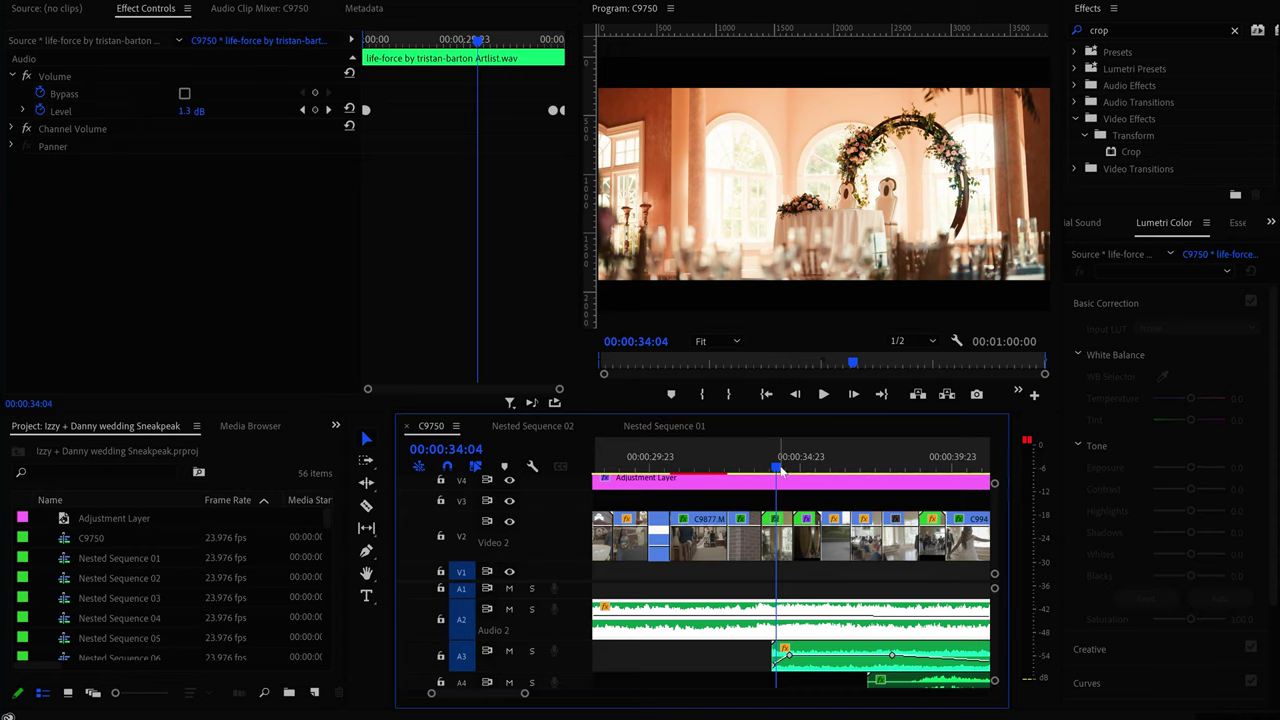
{"action": "left_click_drag", "start_coordinate": [780, 470], "coordinate": [805, 548]}
{"action": "left_click", "coordinate": [805, 548]}
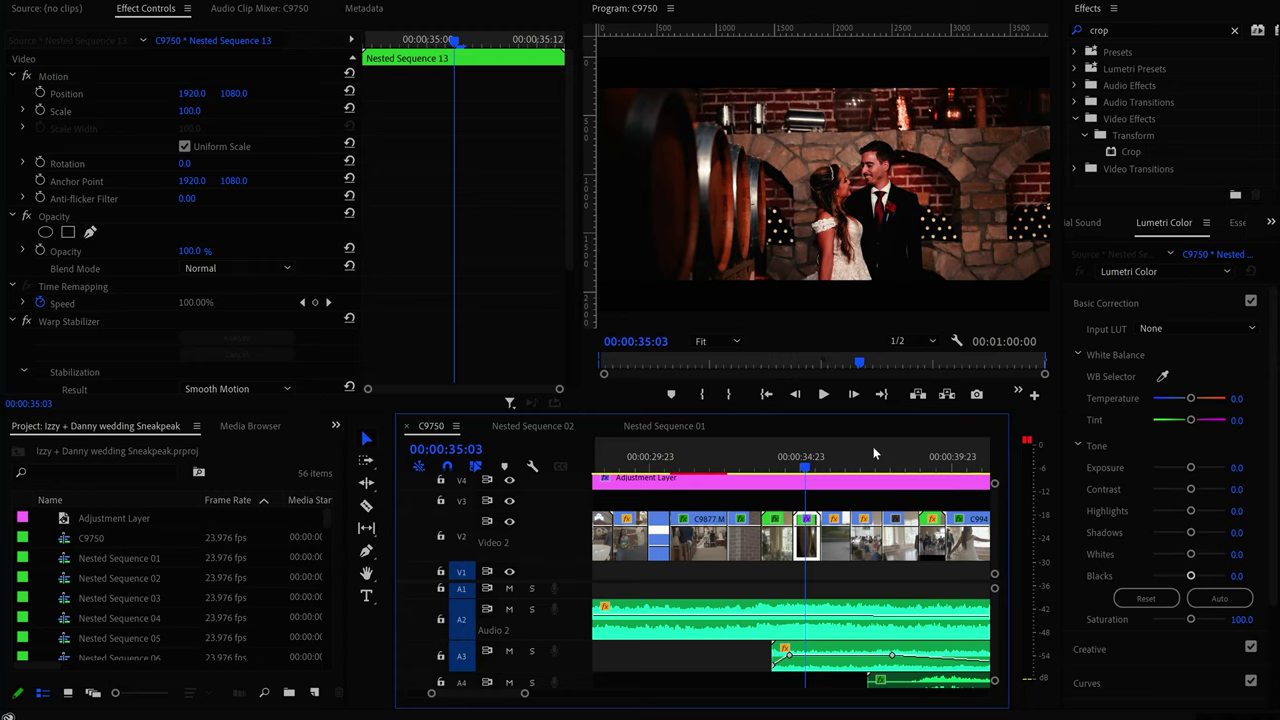
Play from the first dance at 00:00:36:18 to the fountain couple at 00:00:43:02, and select C9941.MP4 at 00:00:40:20 to show its effect settings
{"action": "left_click_drag", "start_coordinate": [801, 470], "coordinate": [856, 470]}
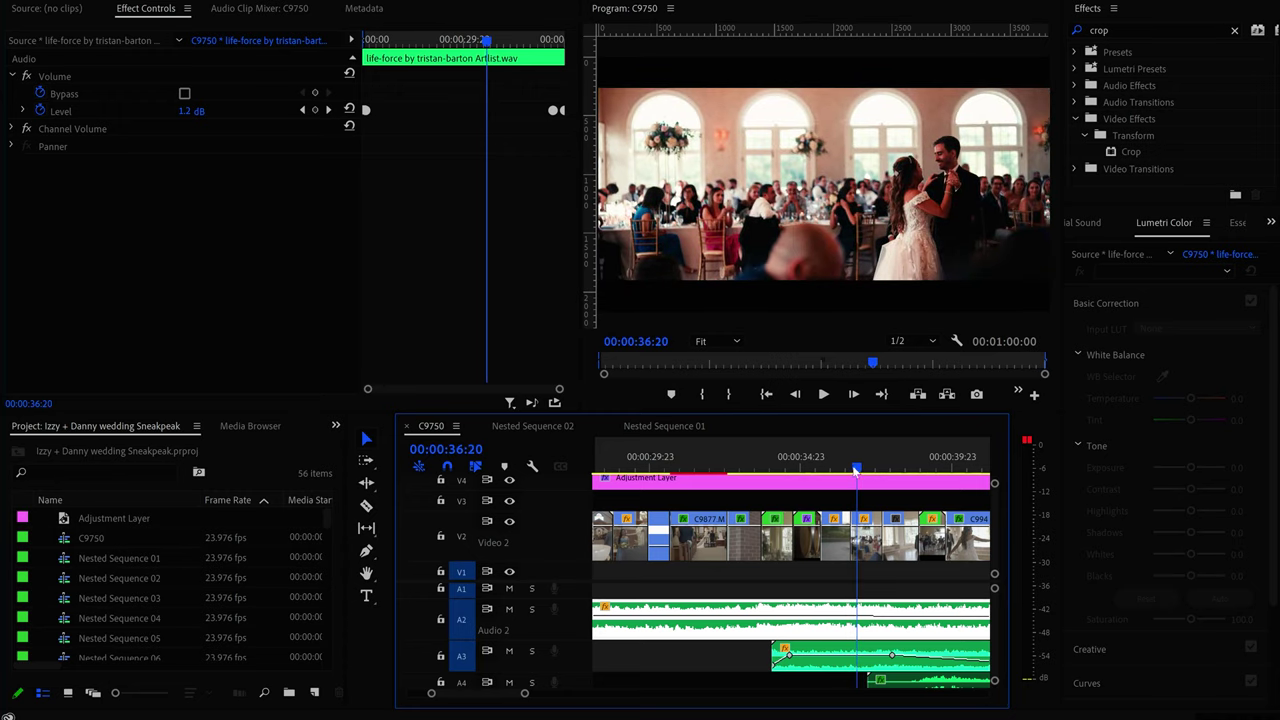
{"action": "scroll", "coordinate": [500, 697], "scroll_direction": "down", "scroll_amount": 5}
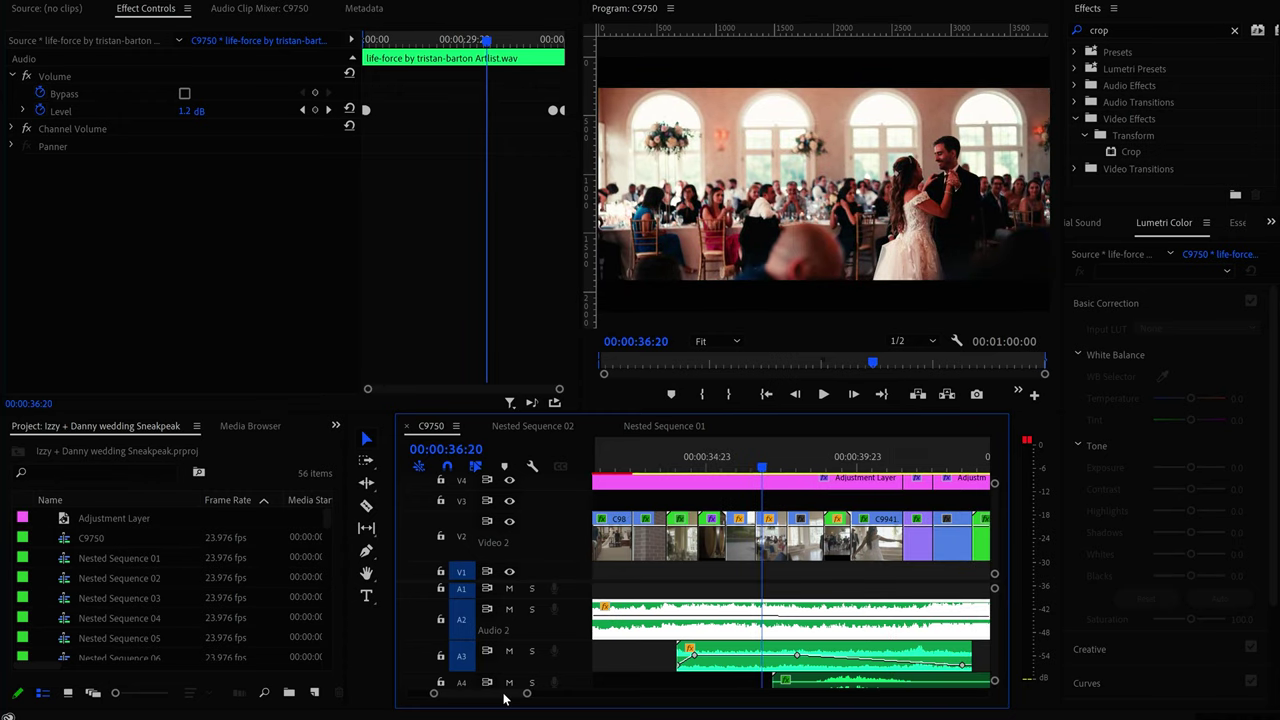
{"action": "mouse_move", "coordinate": [738, 468]}
{"action": "left_mouse_down"}
{"action": "mouse_move", "coordinate": [821, 441]}
{"action": "mouse_move", "coordinate": [868, 449]}
{"action": "mouse_move", "coordinate": [733, 462]}
{"action": "left_mouse_up"}
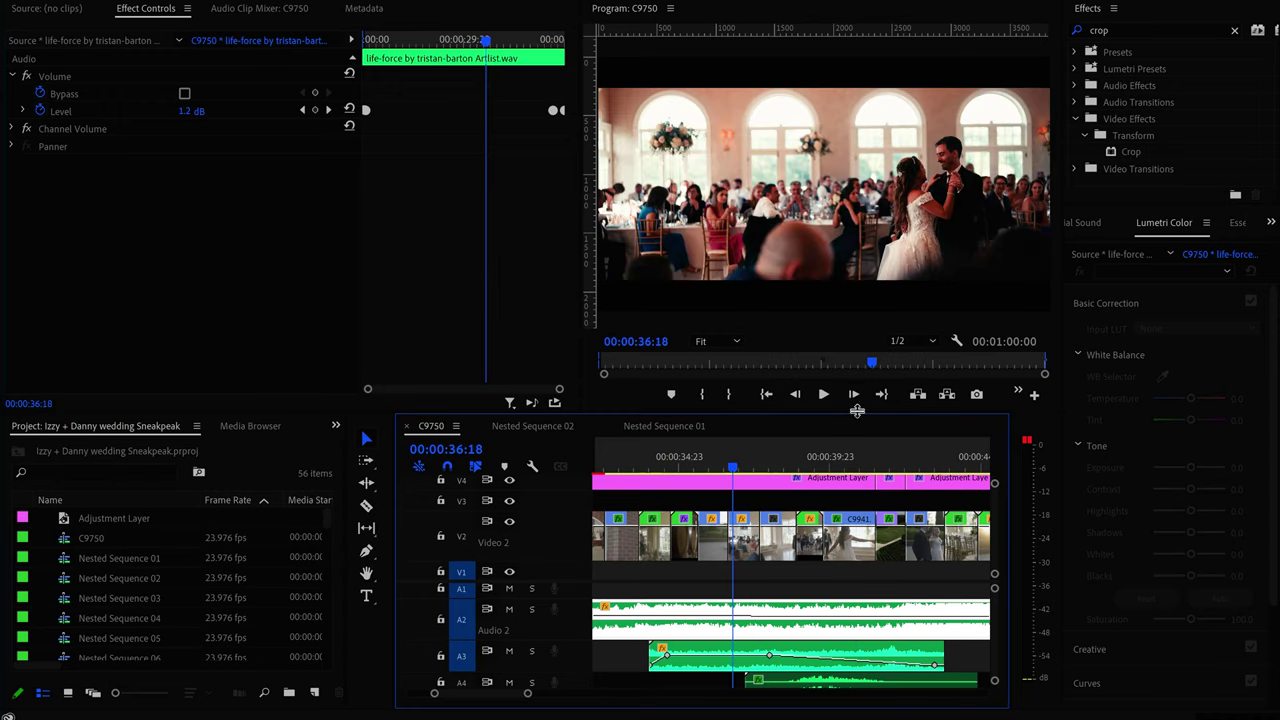
{"action": "left_click", "coordinate": [824, 395]}
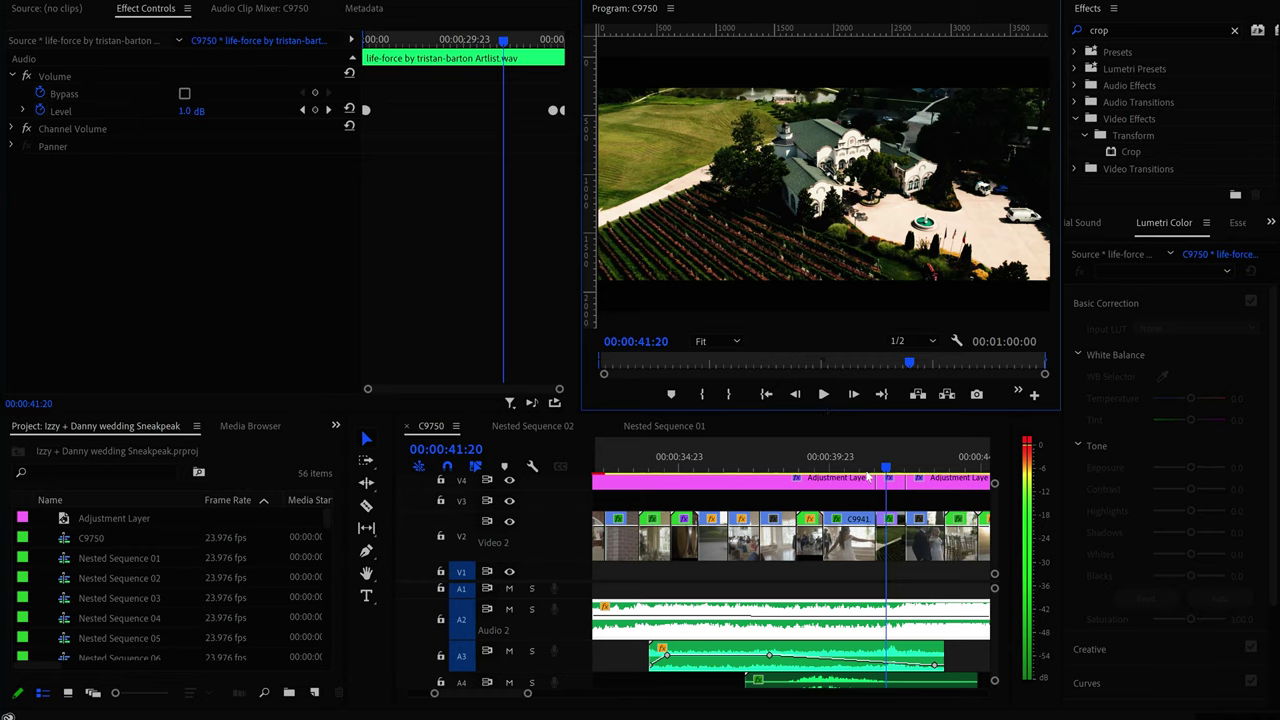
{"action": "left_click", "coordinate": [823, 394]}
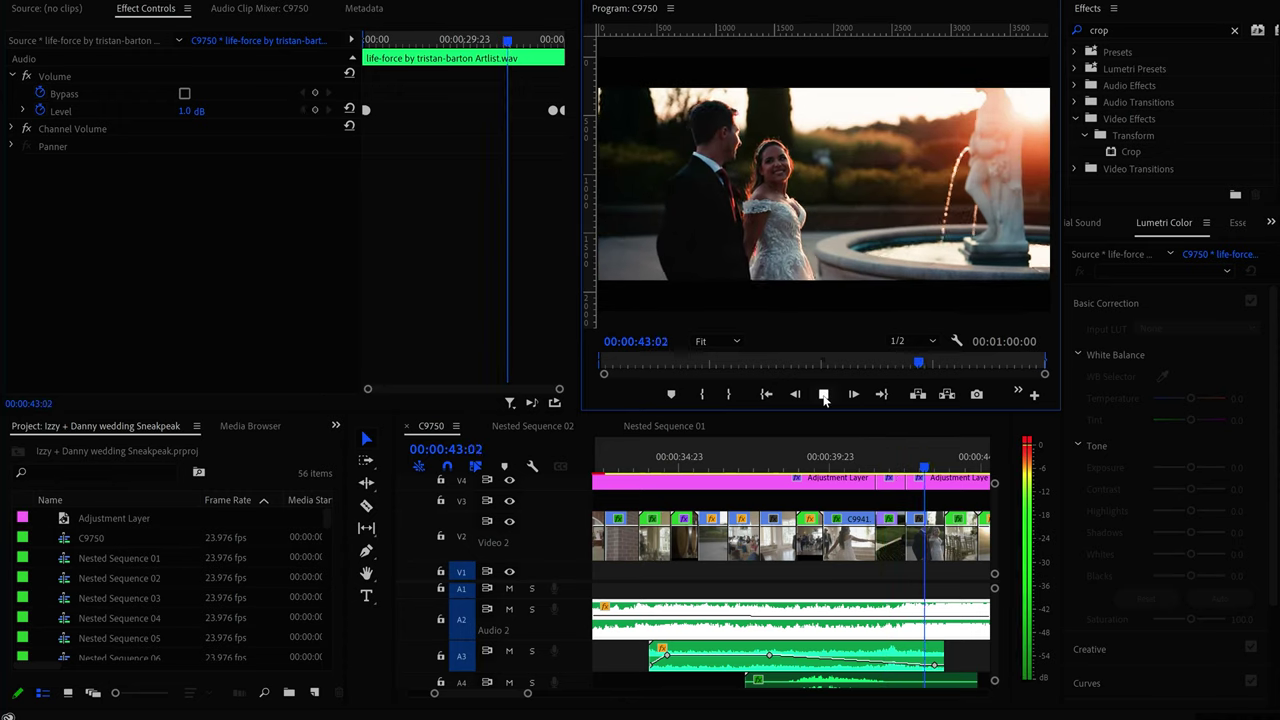
{"action": "left_click", "coordinate": [823, 394]}
{"action": "left_click", "coordinate": [857, 462]}
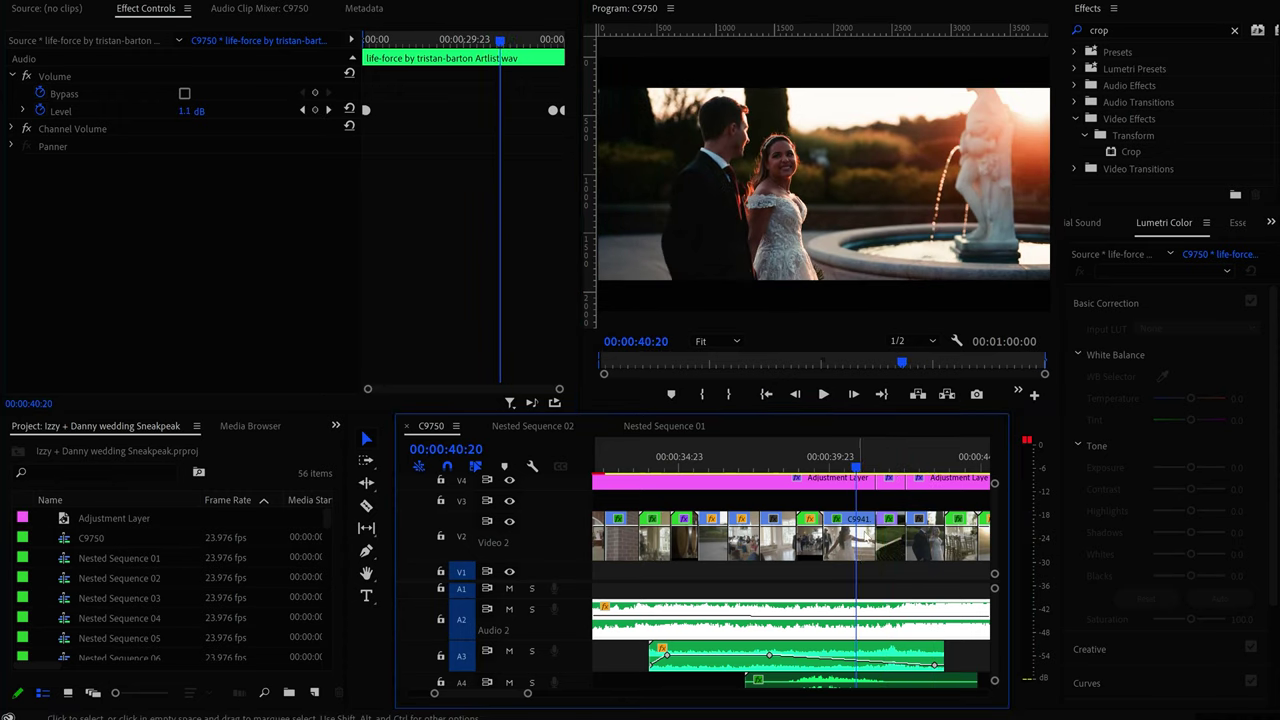
{"action": "left_click", "coordinate": [858, 545]}
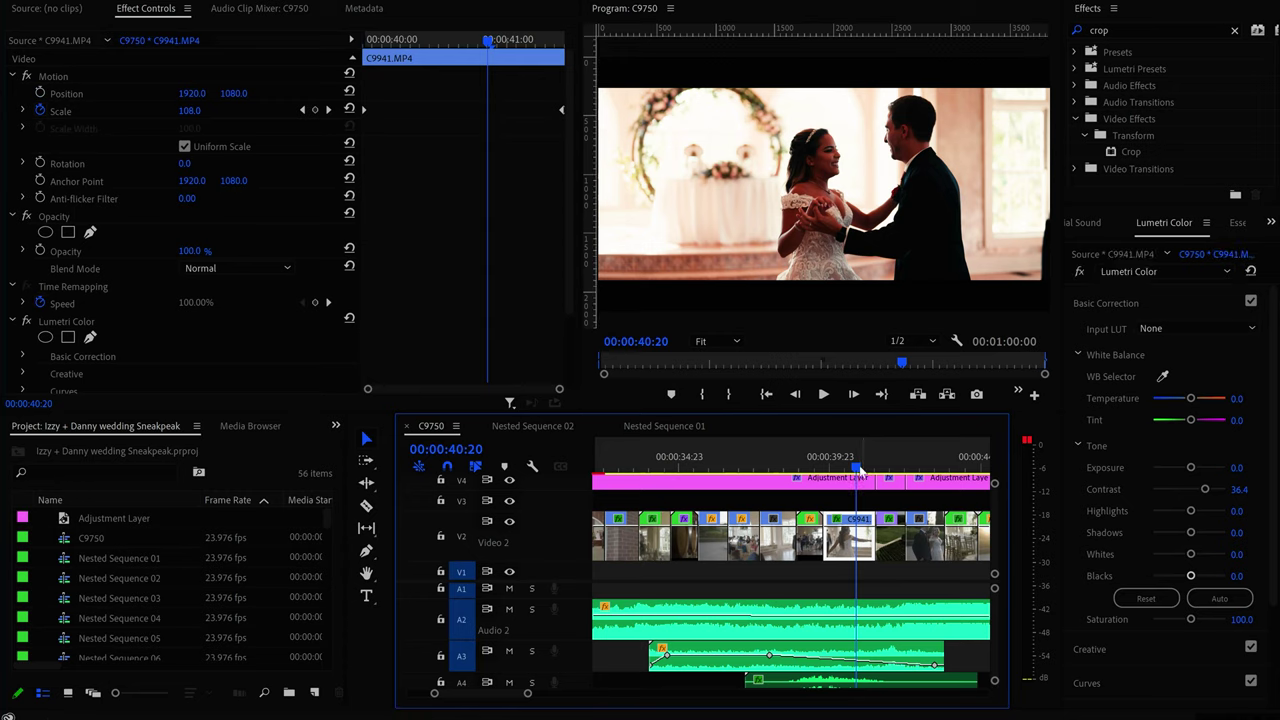
Select the aerial venue clip DJI_0481.MP4 at 00:00:41:23, and scrub its scale animation between 00:00:41:13 and 00:00:42:10
{"action": "mouse_move", "coordinate": [866, 468]}
{"action": "left_mouse_down"}
{"action": "mouse_move", "coordinate": [852, 468]}
{"action": "mouse_move", "coordinate": [890, 470]}
{"action": "left_mouse_up"}
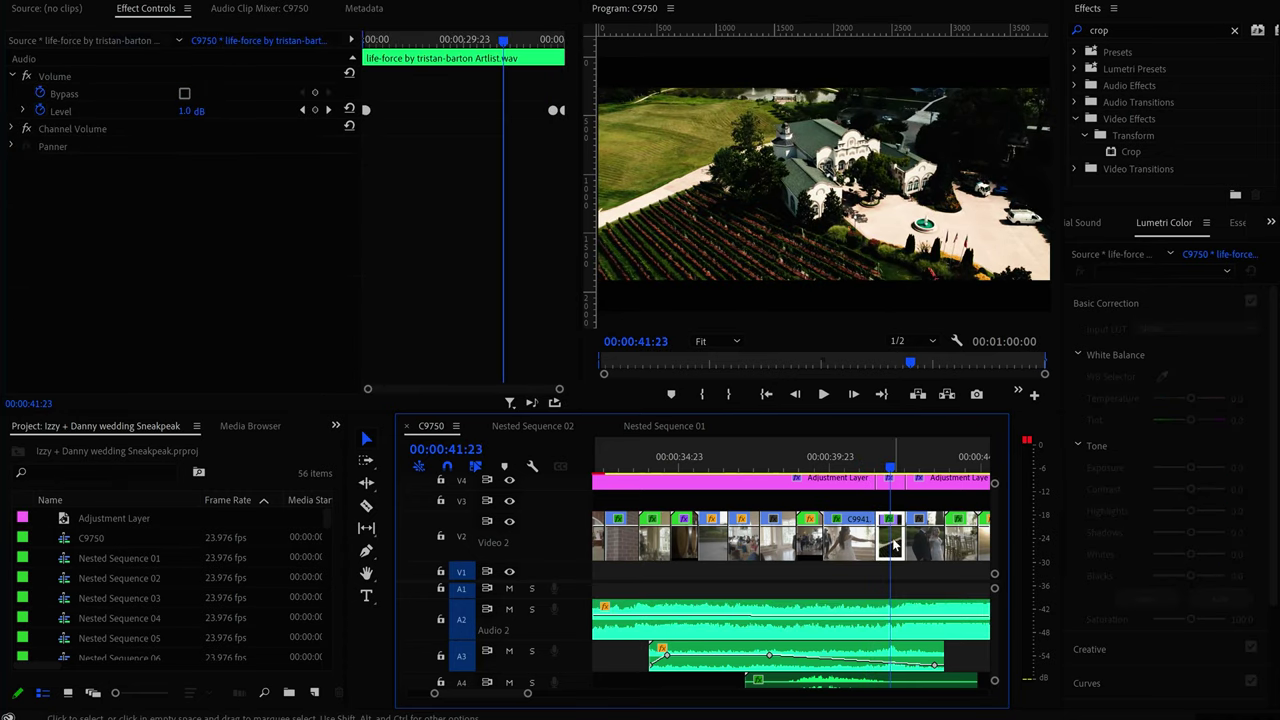
{"action": "left_click", "coordinate": [893, 545]}
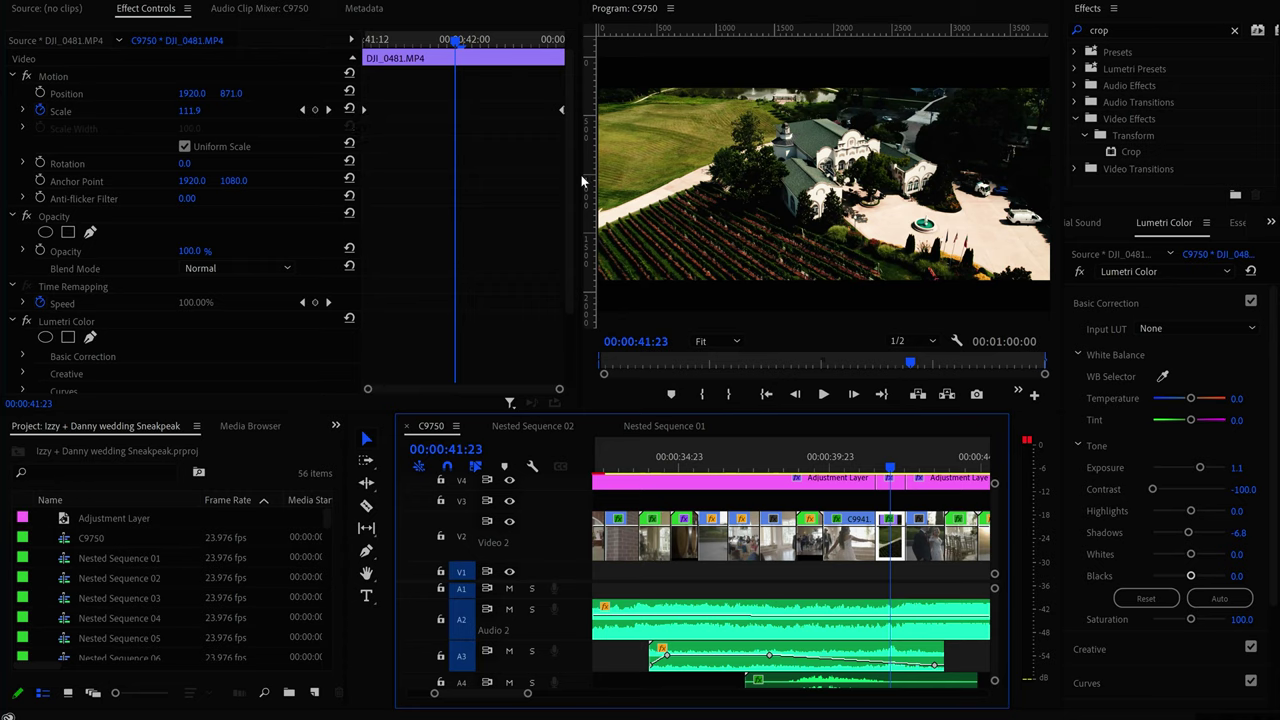
{"action": "left_click", "coordinate": [374, 40]}
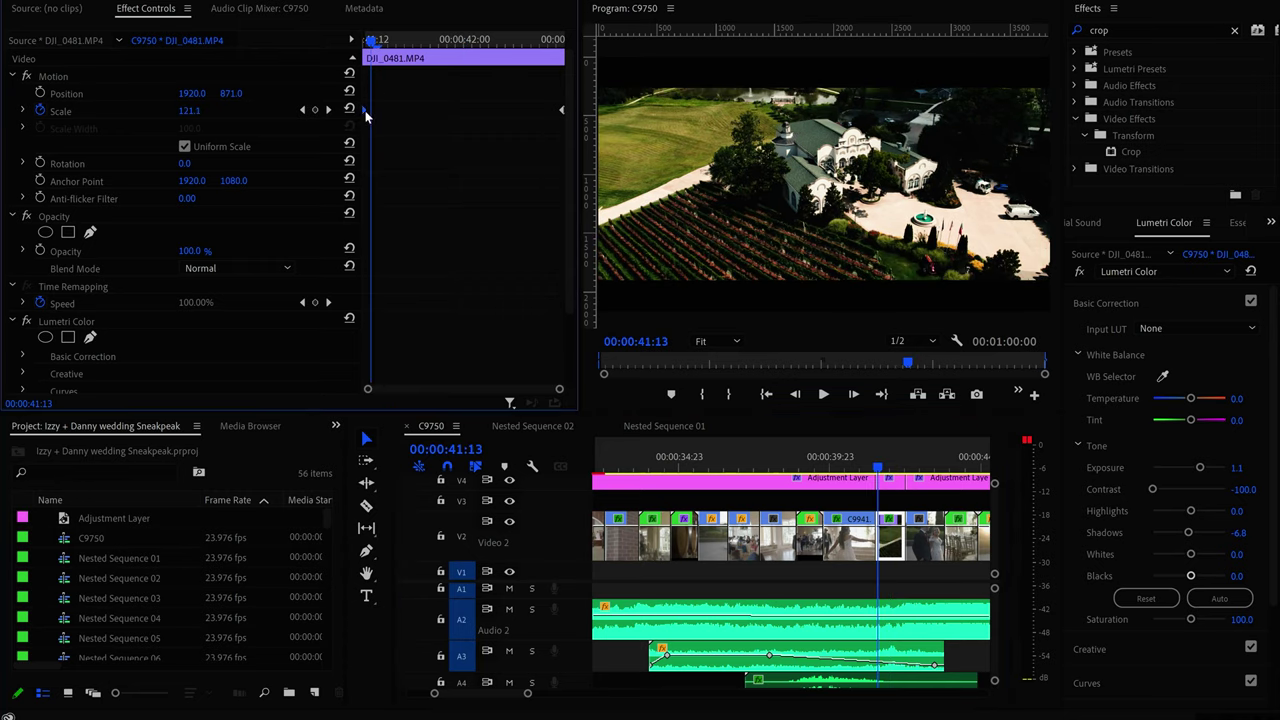
{"action": "left_click_drag", "start_coordinate": [374, 40], "coordinate": [551, 71]}
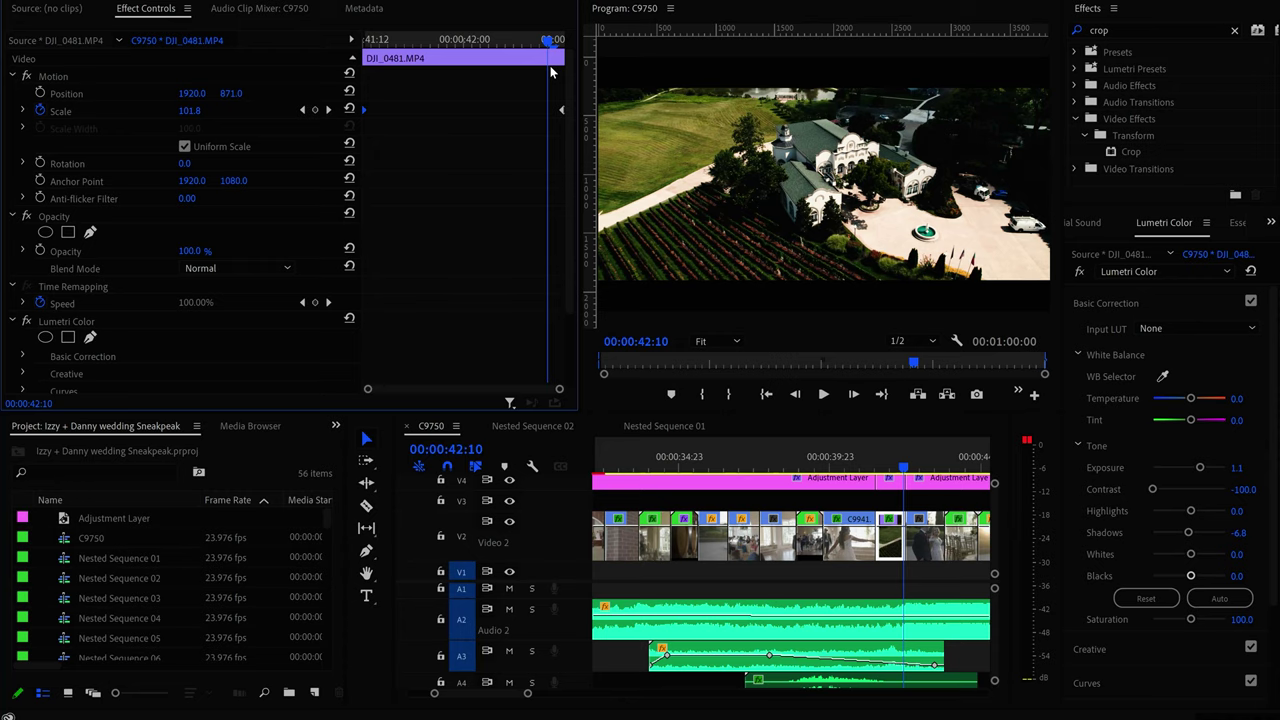
{"action": "left_click", "coordinate": [390, 40]}
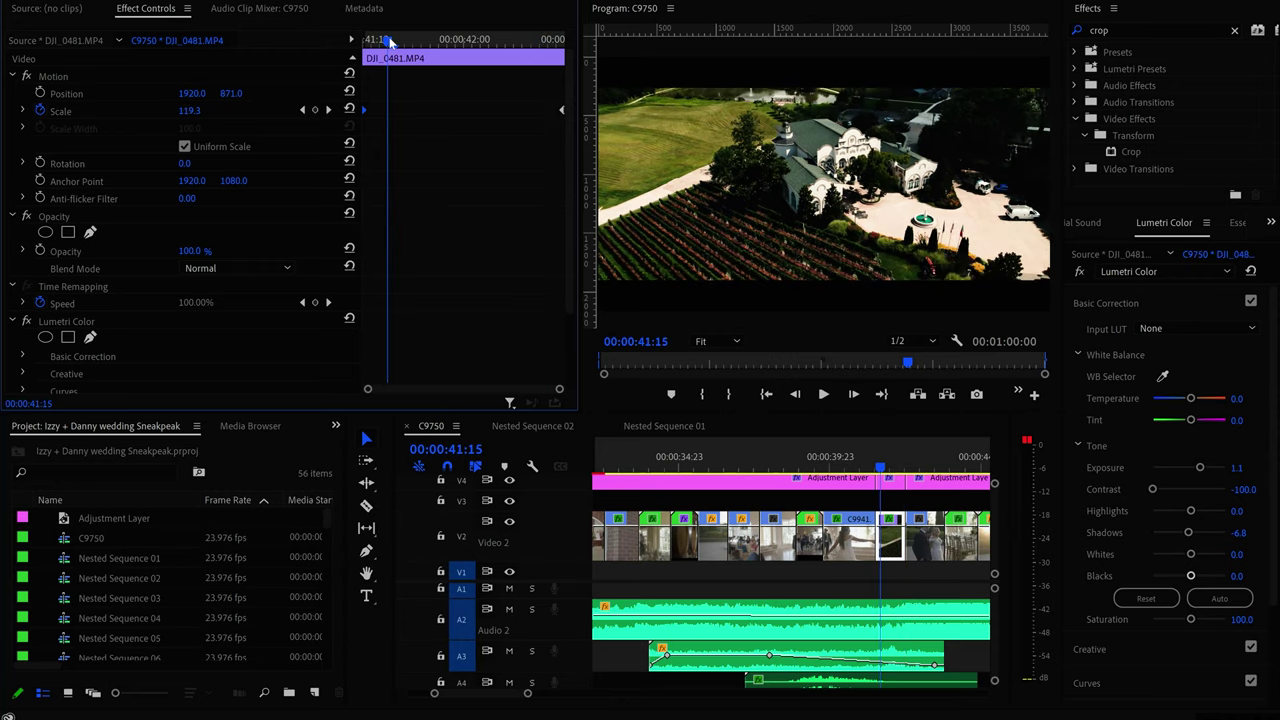
{"action": "left_click_drag", "start_coordinate": [398, 44], "coordinate": [481, 42]}
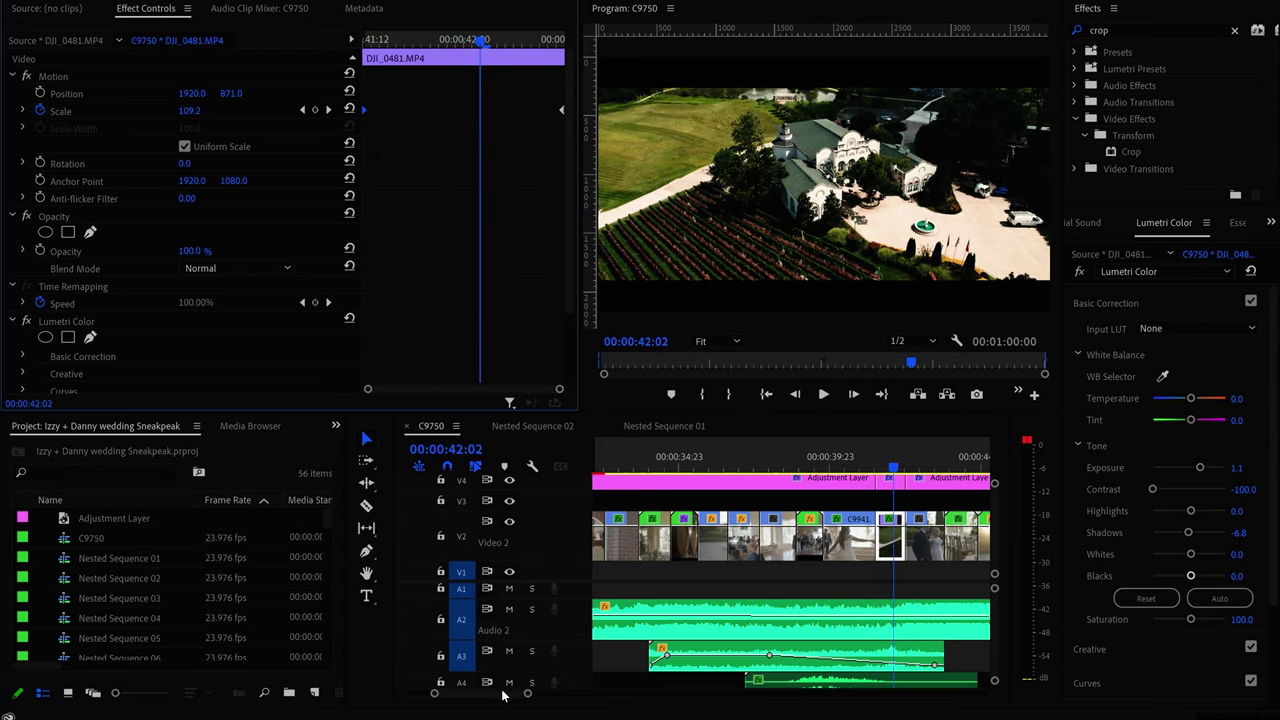
Scrub onward from the aerial venue shot to the couple on the chapel steps at 00:00:47:08
{"action": "scroll", "coordinate": [508, 692], "scroll_direction": "down", "scroll_amount": 2}
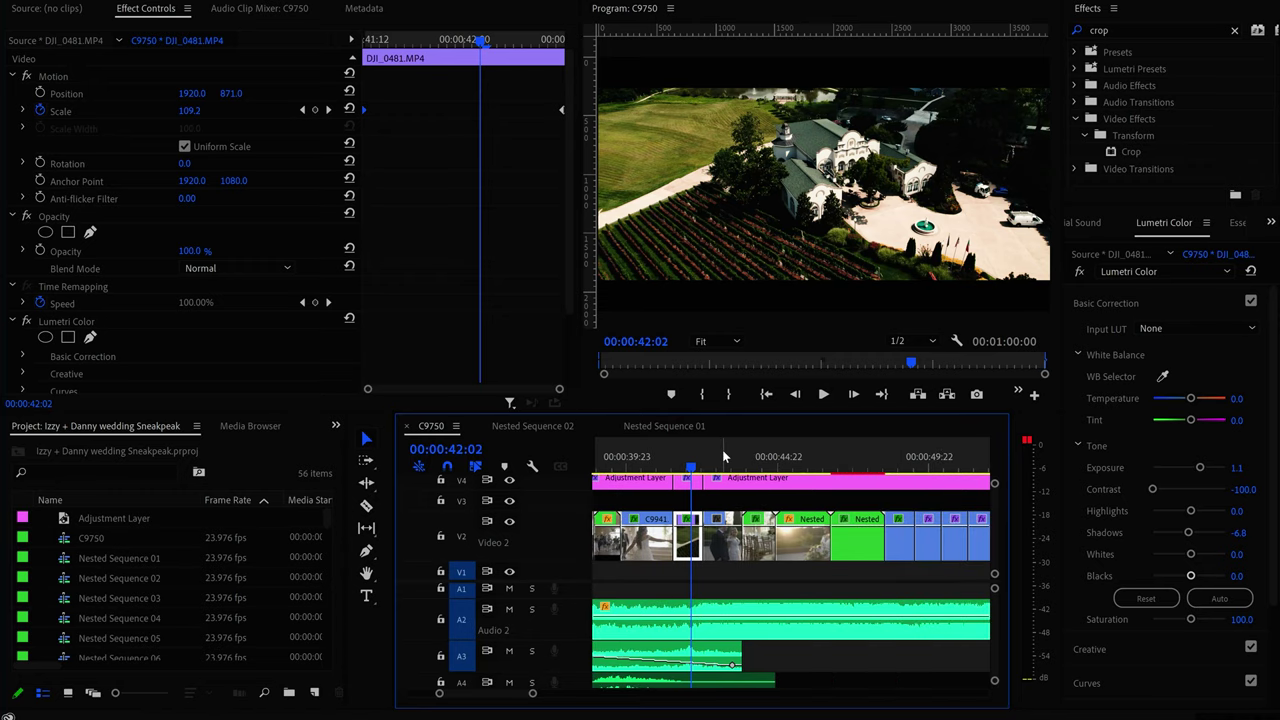
{"action": "left_click", "coordinate": [717, 463]}
{"action": "left_click_drag", "start_coordinate": [724, 460], "coordinate": [851, 458]}
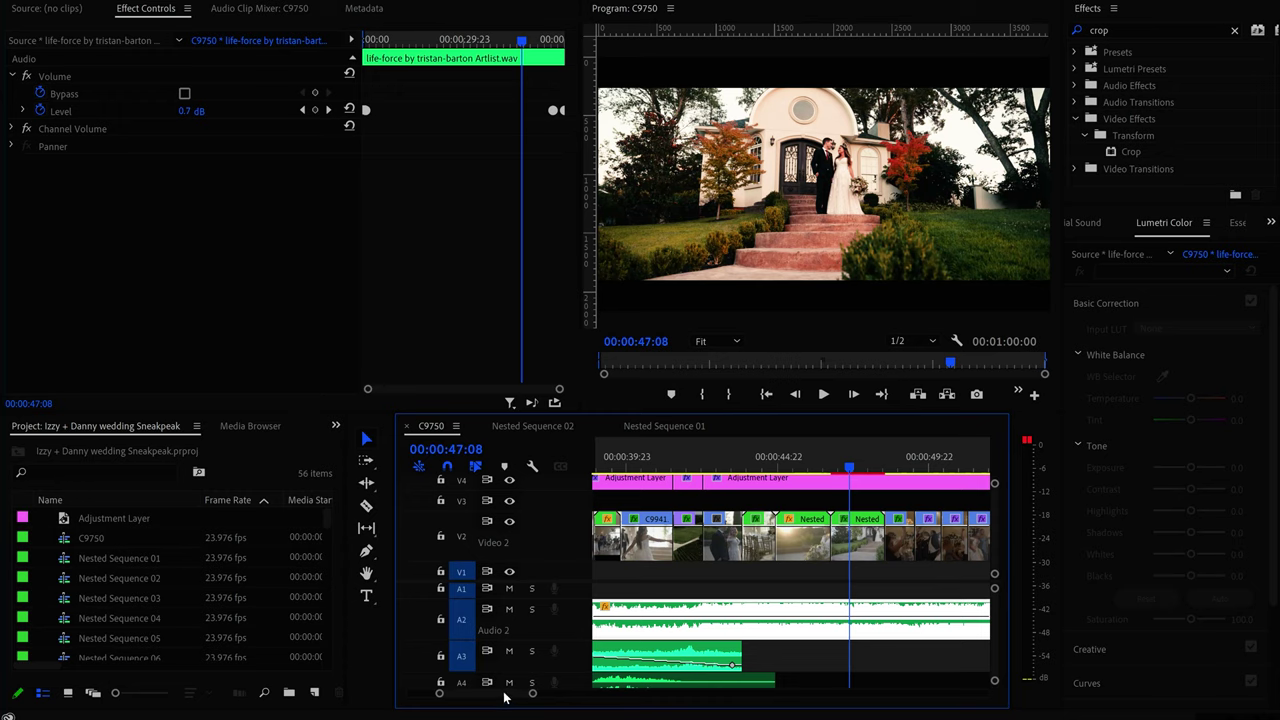
{"action": "scroll", "coordinate": [504, 697], "scroll_direction": "down", "scroll_amount": 5}
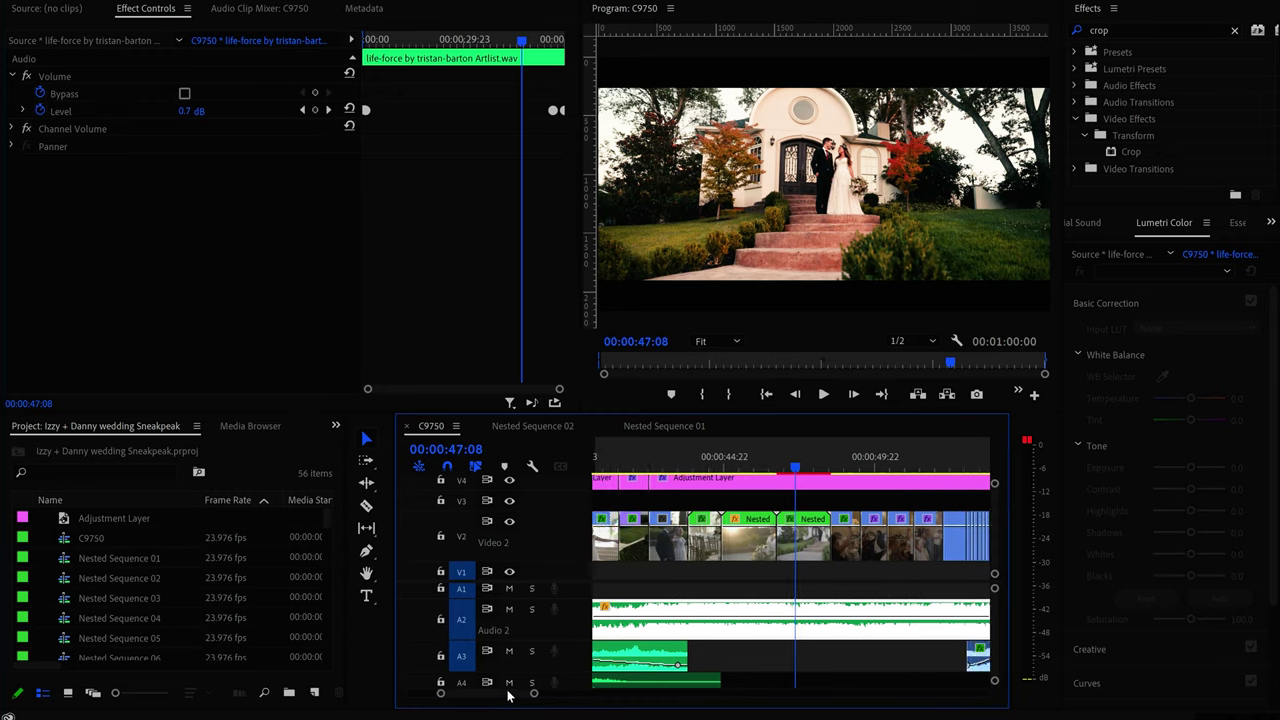
Select the reception clip at 00:00:48:14 to show its color settings, and review the dancing shots and rapid cuts up to 00:00:53:22
{"action": "left_click", "coordinate": [700, 459]}
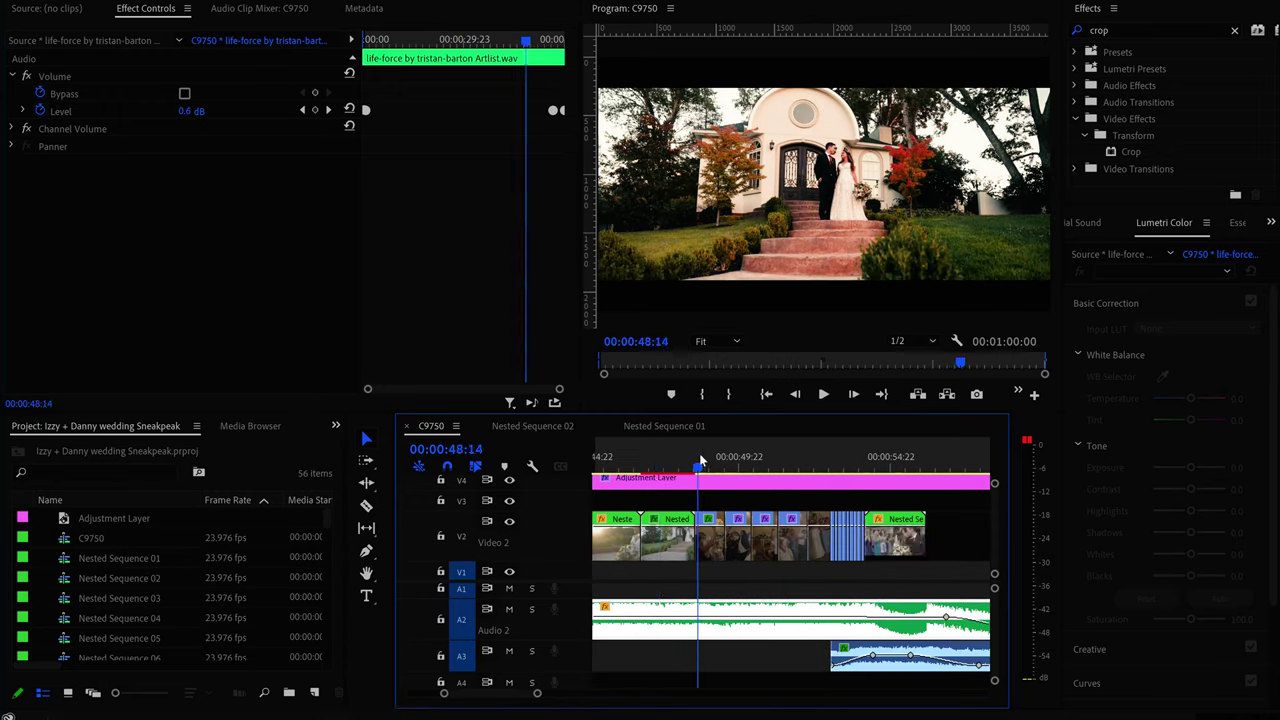
{"action": "left_click", "coordinate": [718, 556]}
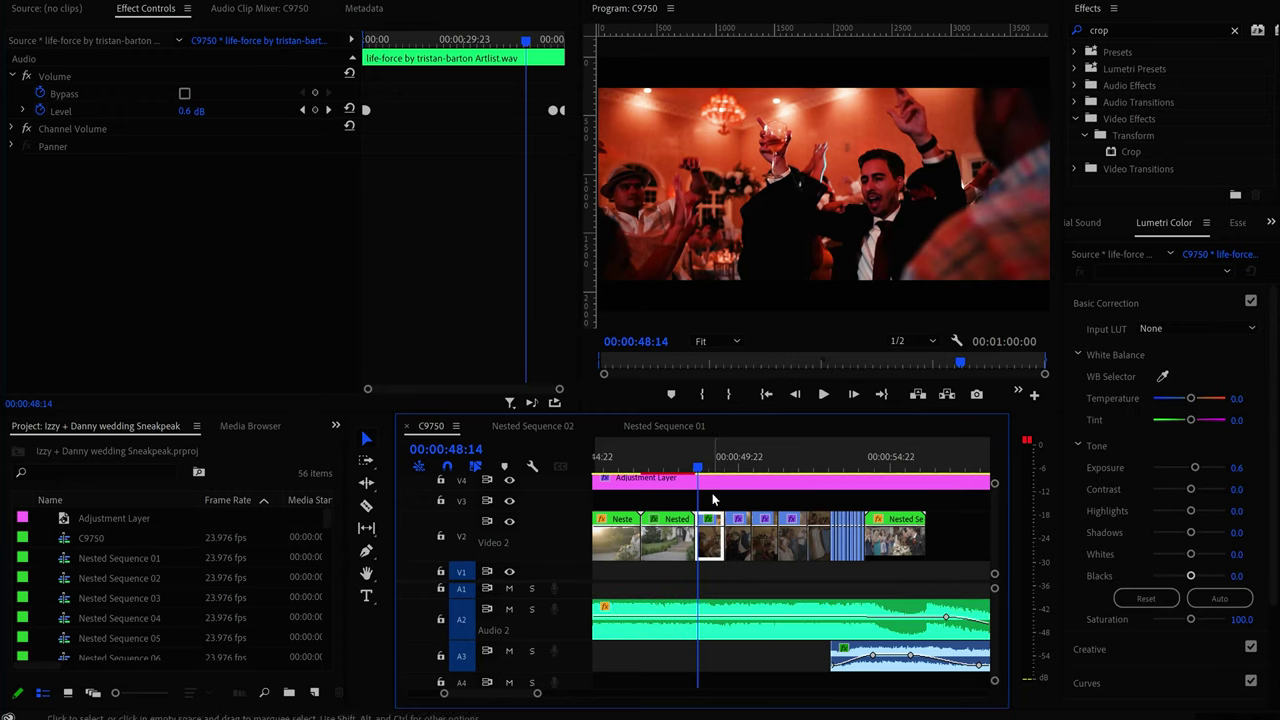
{"action": "key", "text": "space"}
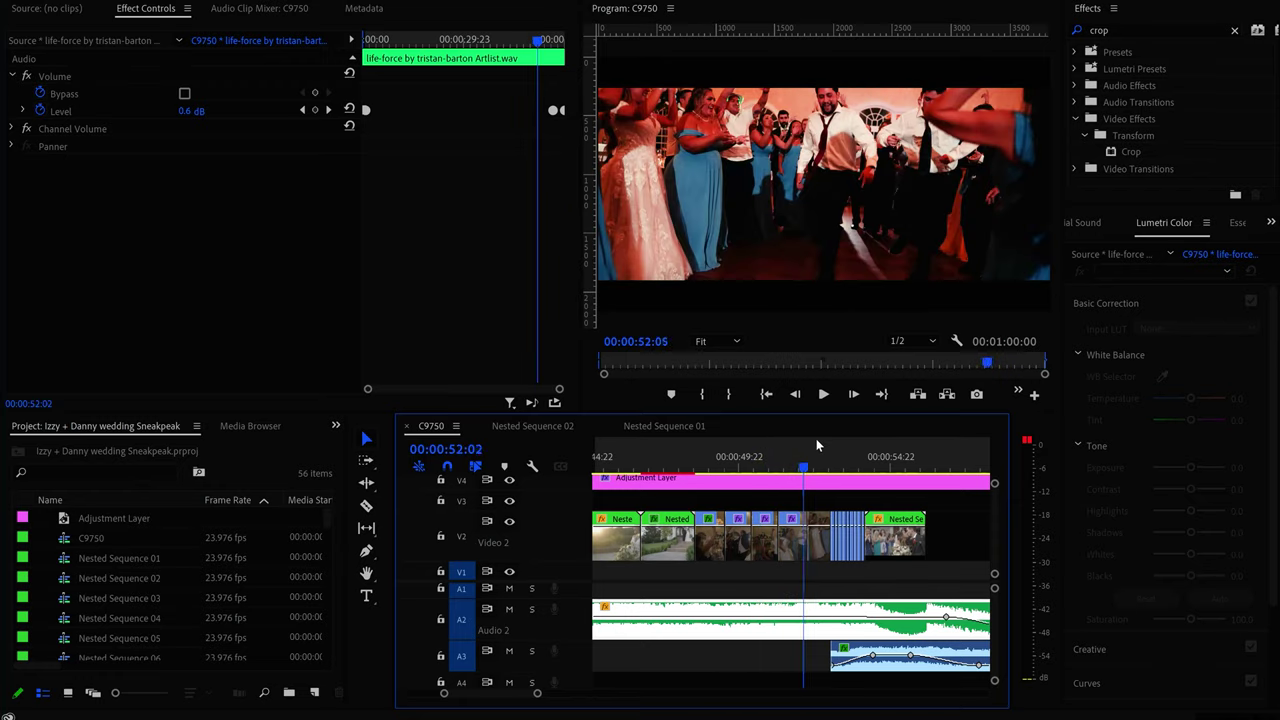
{"action": "left_click_drag", "start_coordinate": [838, 468], "coordinate": [842, 475]}
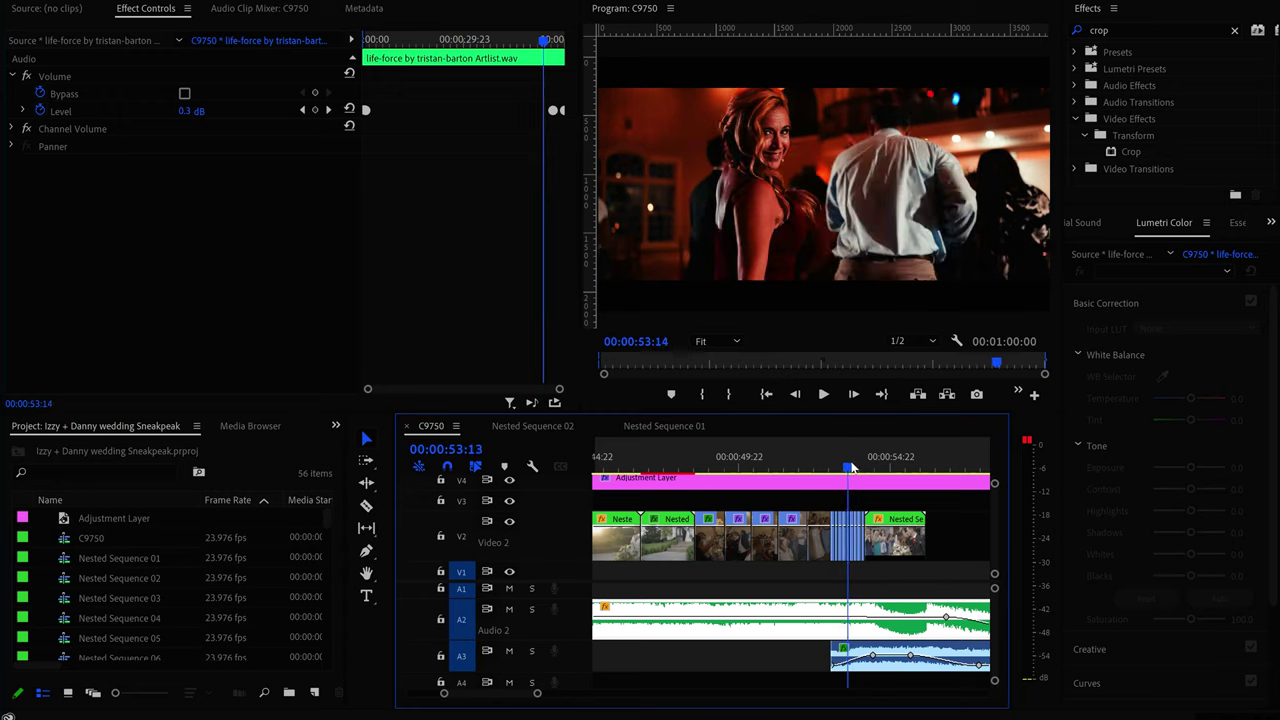
{"action": "left_click_drag", "start_coordinate": [855, 466], "coordinate": [860, 466]}
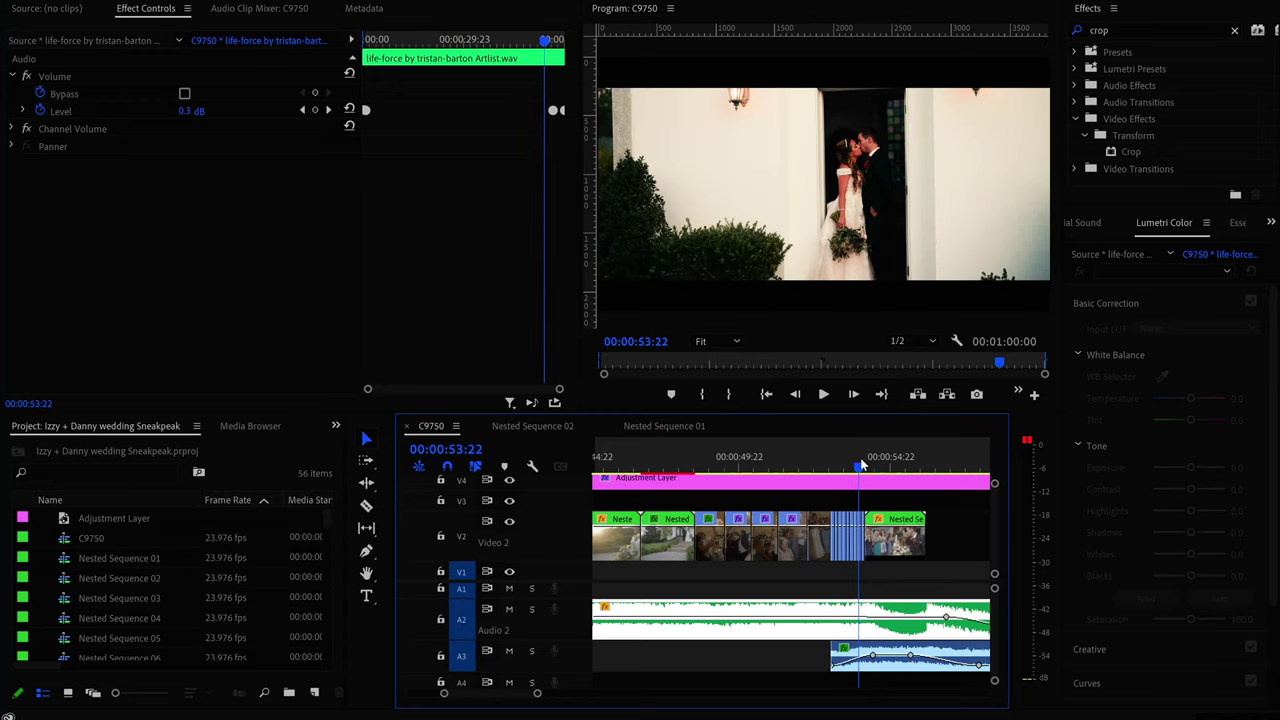
Select Nested Sequence 11 at 00:00:55:08 and the C9889.MP4 audio clip beneath it to show their effect settings
{"action": "left_click_drag", "start_coordinate": [863, 465], "coordinate": [904, 453]}
{"action": "left_click", "coordinate": [904, 548]}
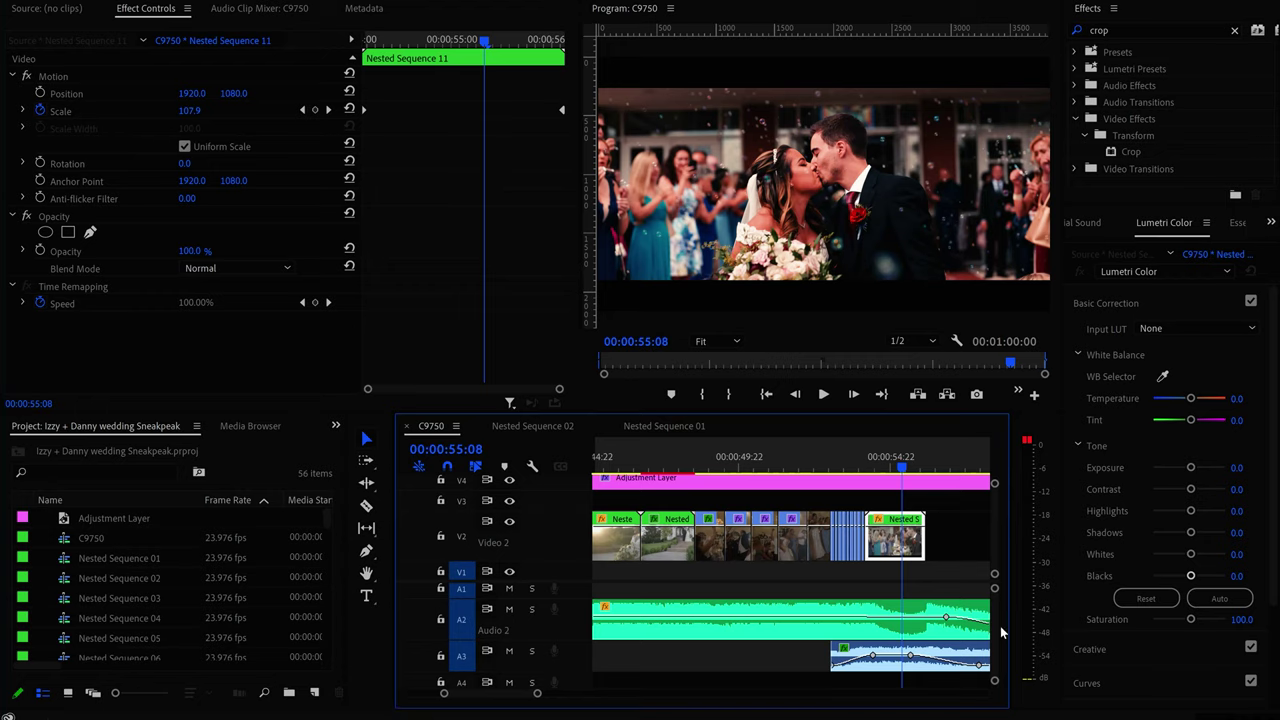
{"action": "scroll", "coordinate": [990, 630], "scroll_direction": "down", "scroll_amount": 2}
{"action": "left_click", "coordinate": [913, 603]}
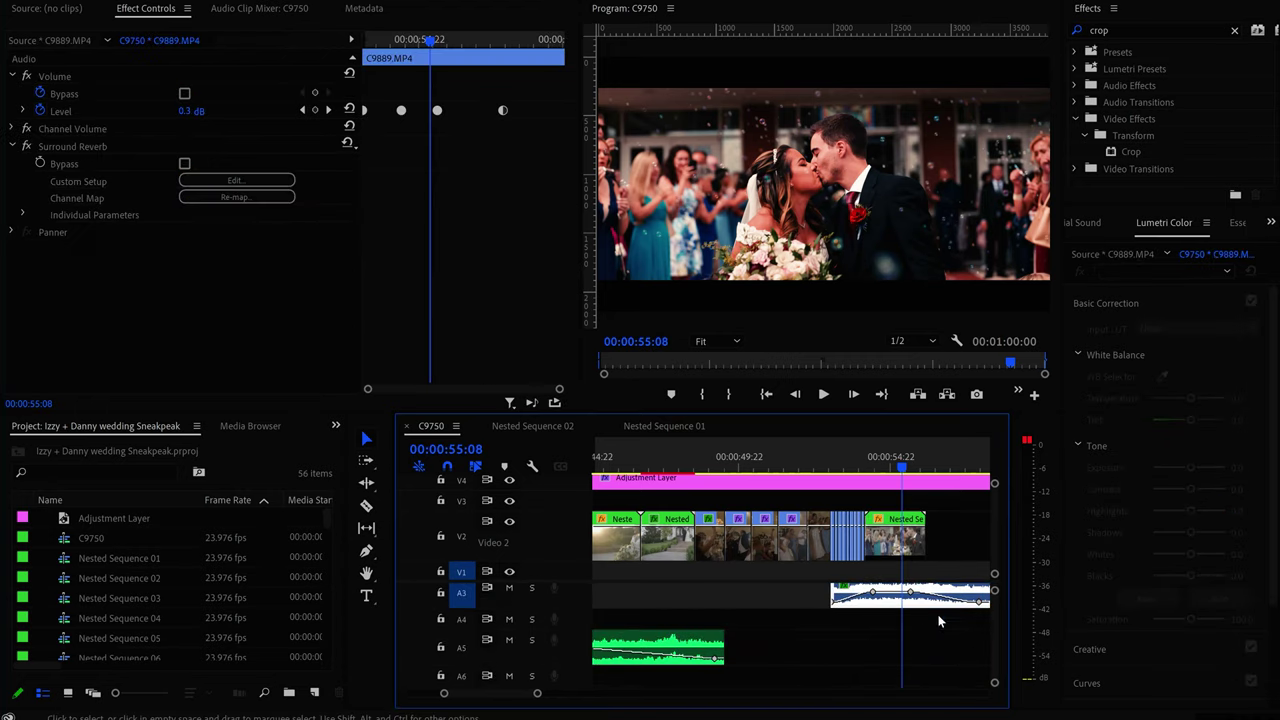
{"action": "scroll", "coordinate": [996, 636], "scroll_direction": "up", "scroll_amount": 2}
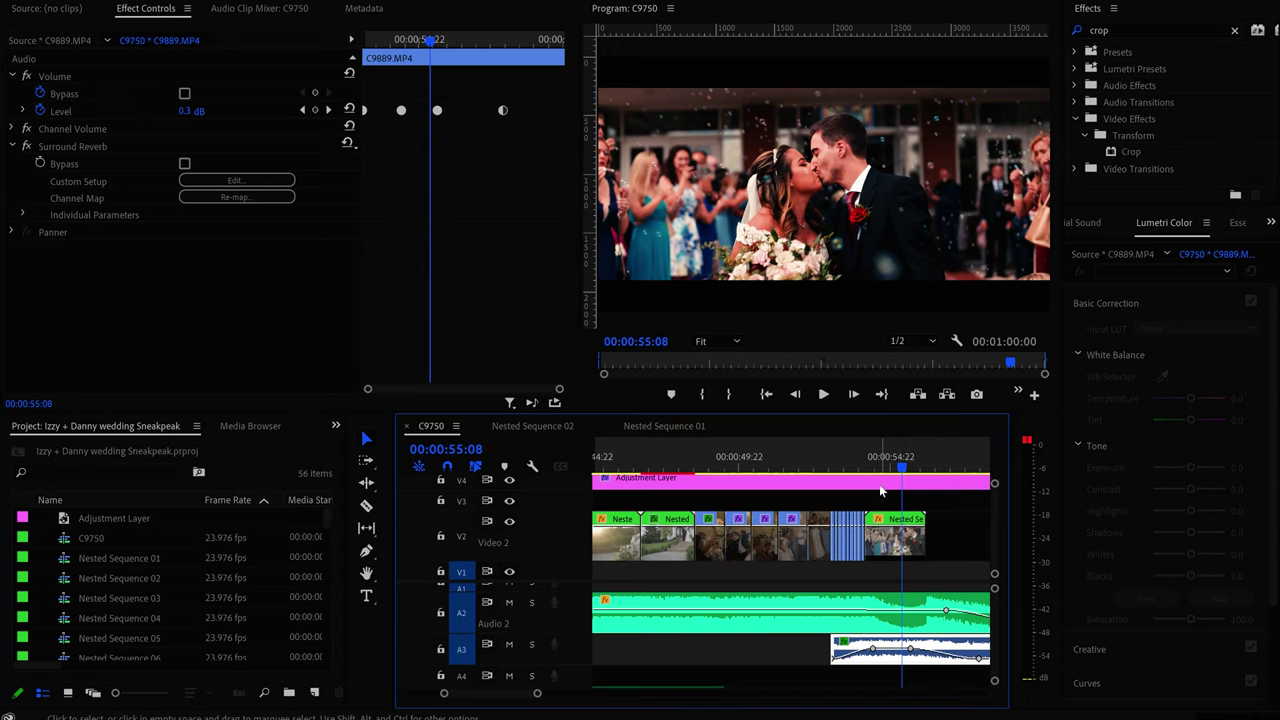
Play the closing kiss shot through to the couple's name title at 00:00:56:18, checking the audio tracks beneath it
{"action": "mouse_move", "coordinate": [880, 462]}
{"action": "left_mouse_down"}
{"action": "mouse_move", "coordinate": [926, 485]}
{"action": "mouse_move", "coordinate": [900, 488]}
{"action": "mouse_move", "coordinate": [934, 488]}
{"action": "mouse_move", "coordinate": [870, 483]}
{"action": "left_mouse_up"}
{"action": "left_click", "coordinate": [823, 394]}
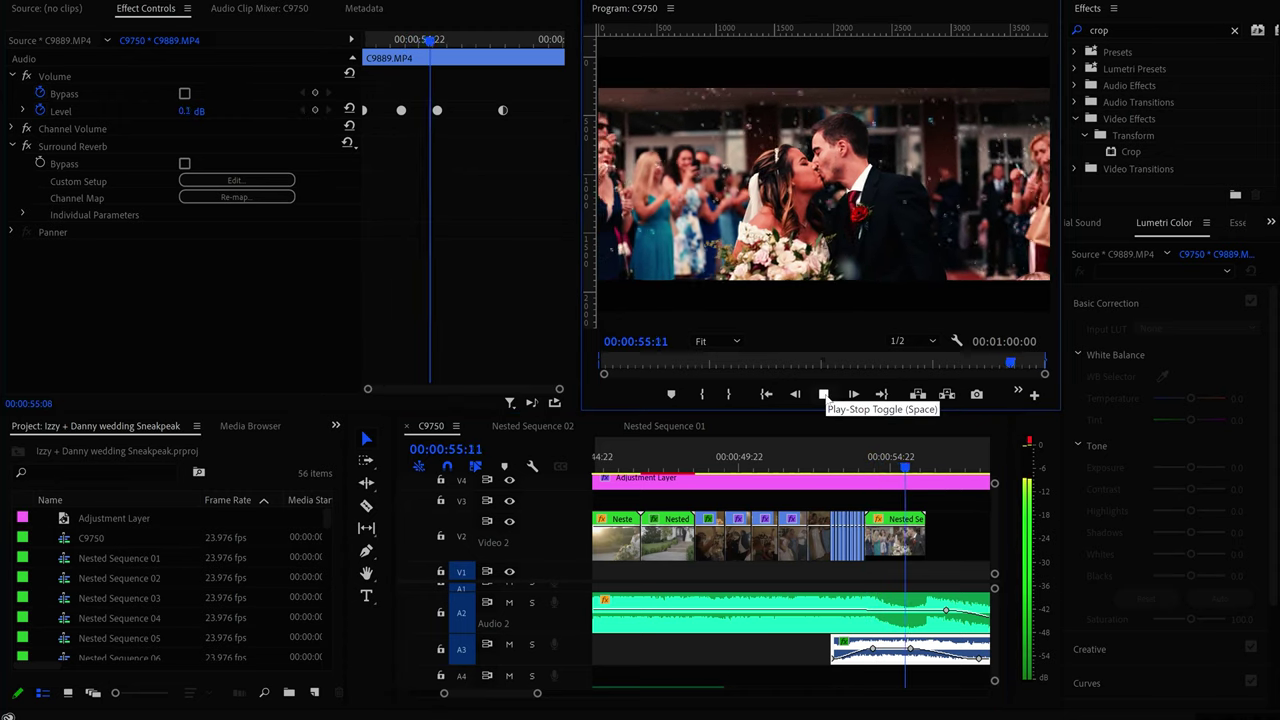
{"action": "left_click", "coordinate": [823, 394]}
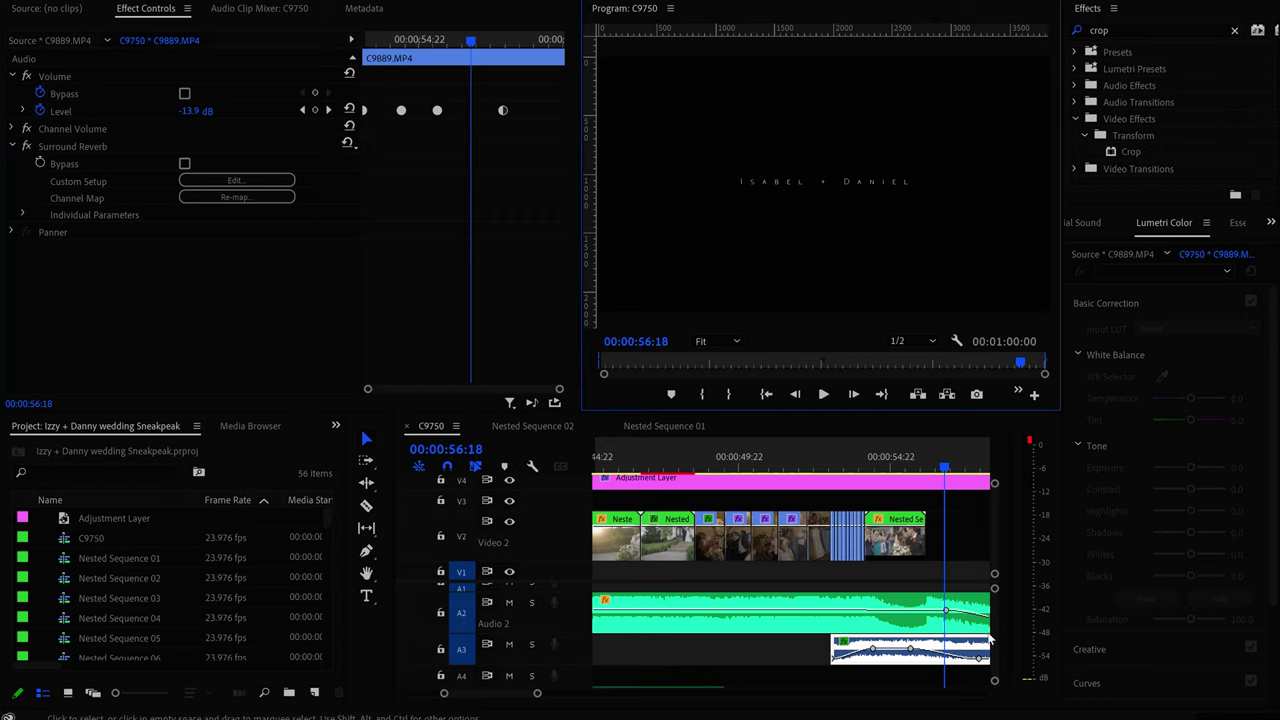
{"action": "scroll", "coordinate": [994, 622], "scroll_direction": "down", "scroll_amount": 2}
{"action": "scroll", "coordinate": [994, 620], "scroll_direction": "up", "scroll_amount": 2}
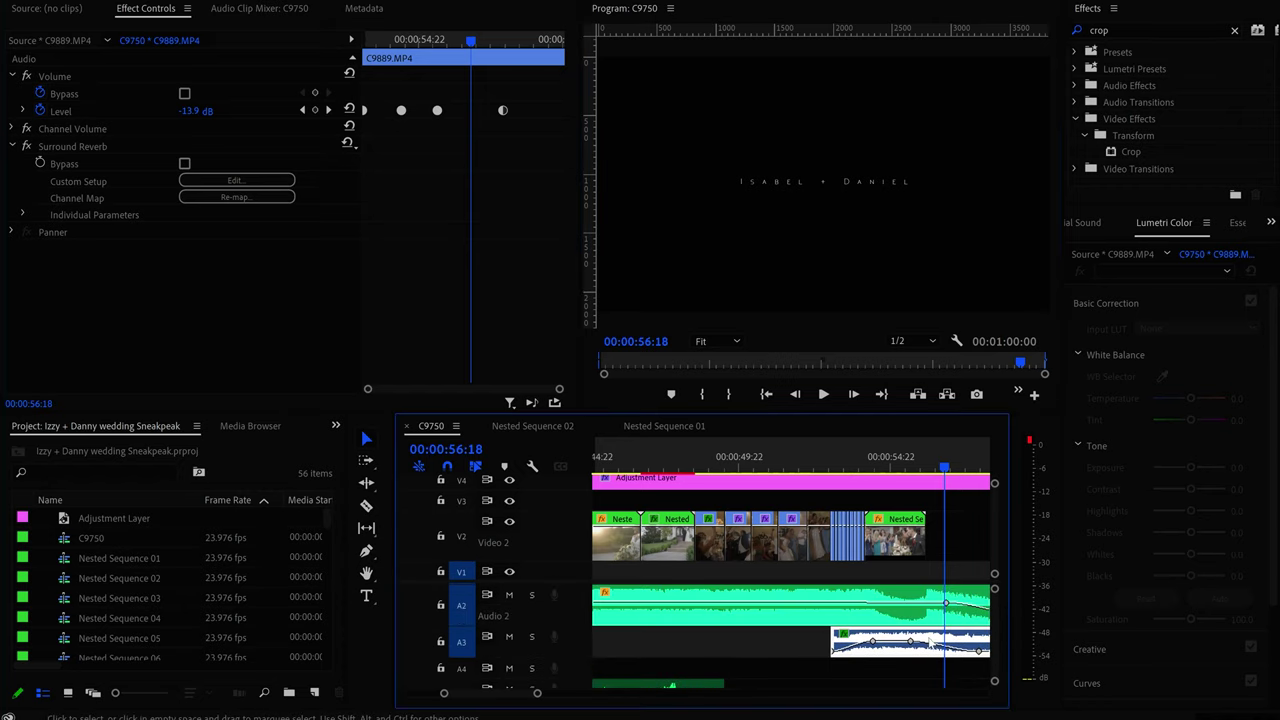
Replay the kiss-to-title ending twice, from 00:00:54:07 and 00:00:54:05, to check how its sound fades
{"action": "left_click", "coordinate": [889, 457]}
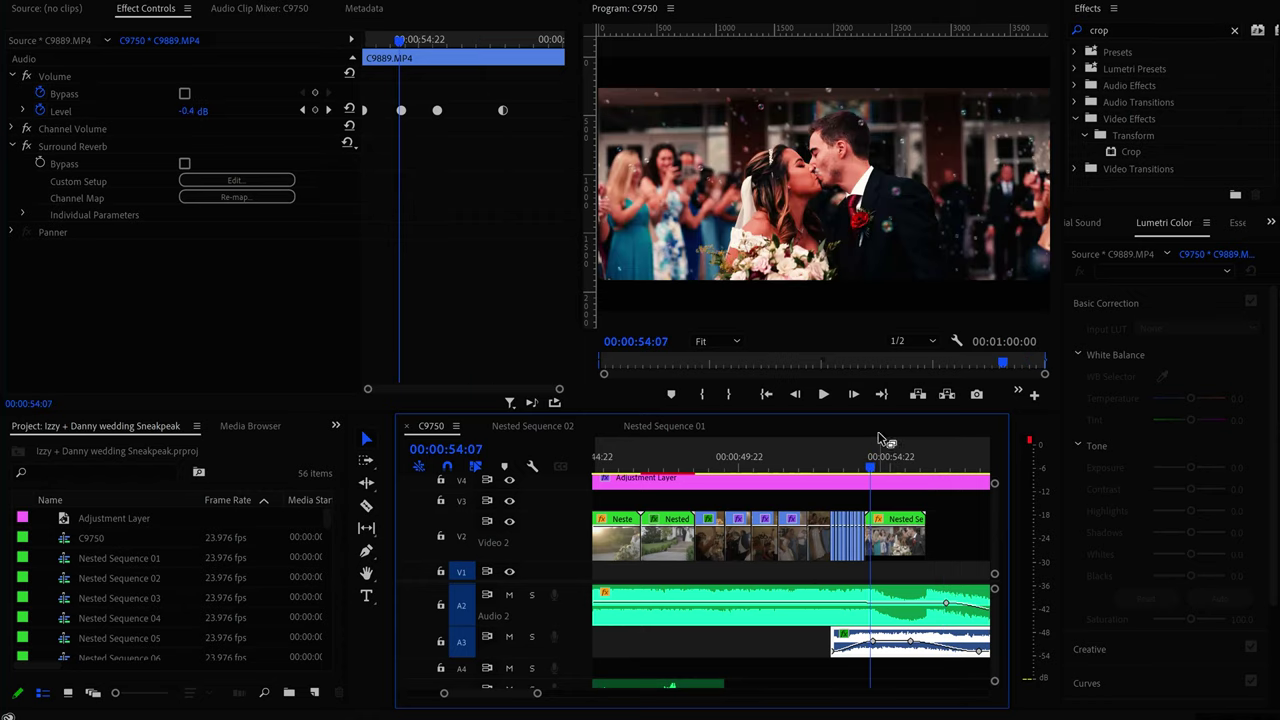
{"action": "left_click", "coordinate": [823, 394]}
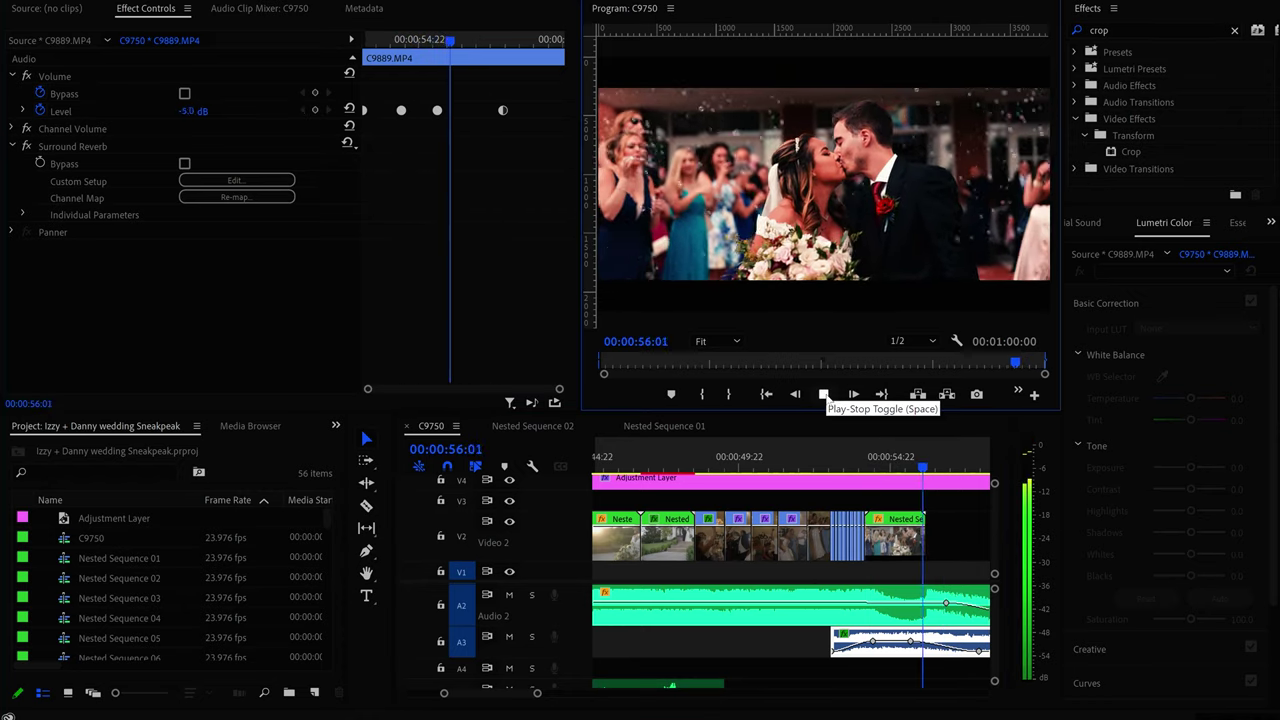
{"action": "left_click", "coordinate": [823, 394]}
{"action": "left_click", "coordinate": [870, 460]}
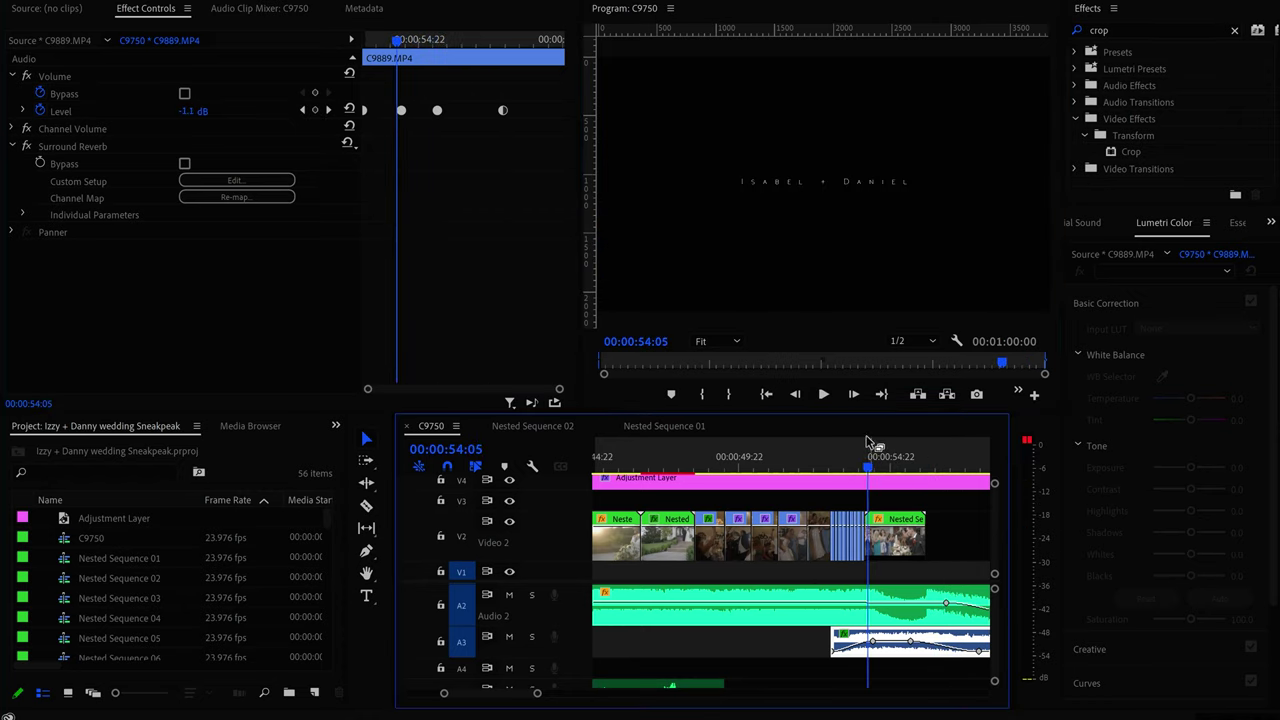
{"action": "left_click", "coordinate": [823, 394]}
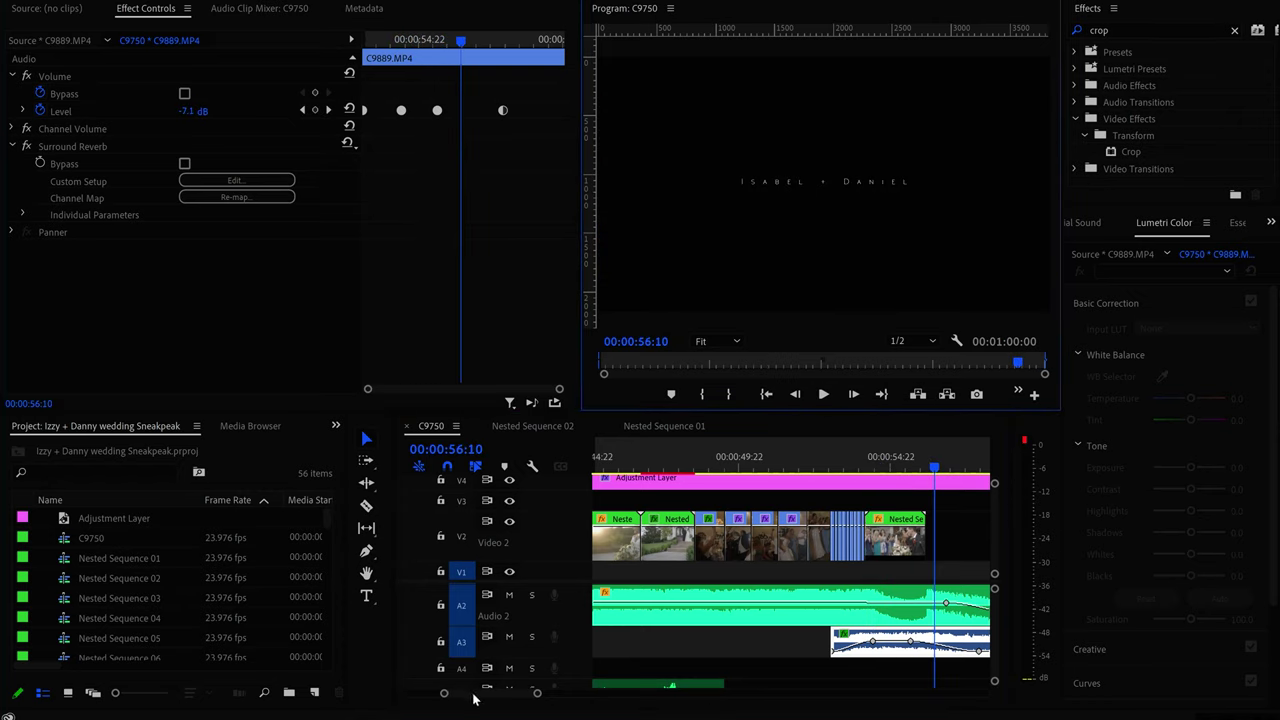
{"action": "left_click_drag", "start_coordinate": [478, 697], "coordinate": [441, 705]}
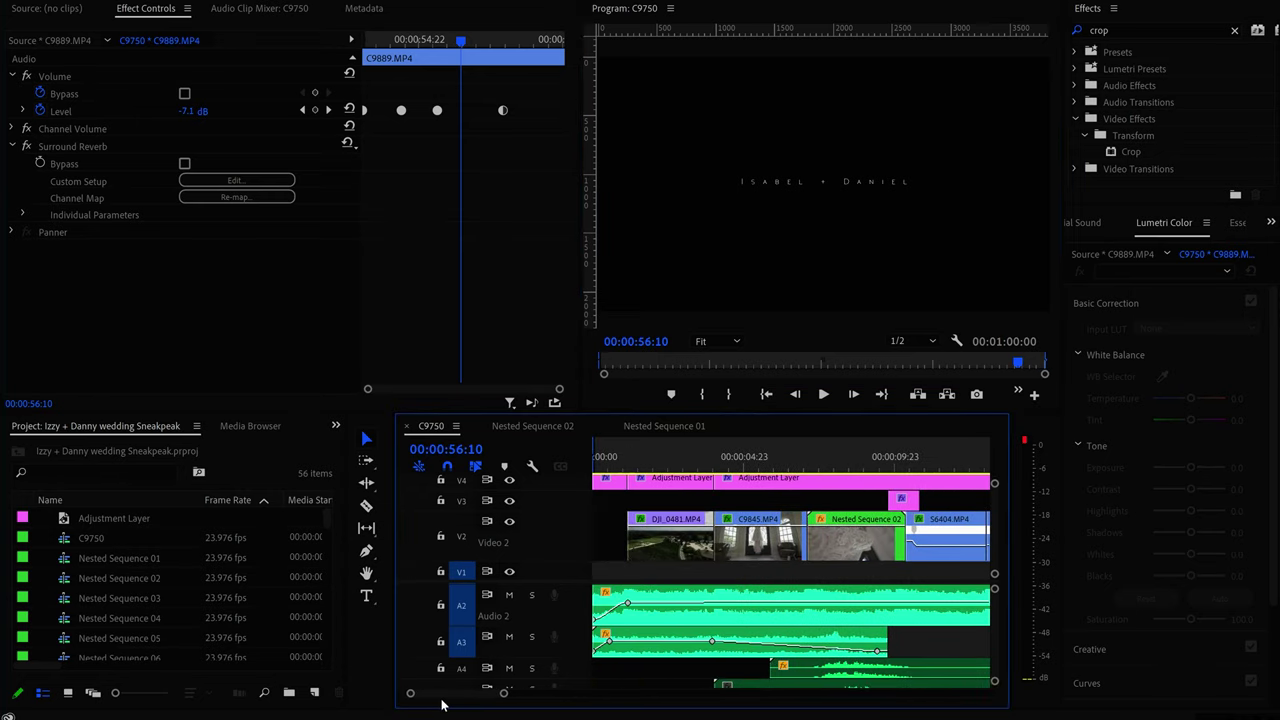
Select the 10 Long Sub.wav and 13 Slow Motion.wav audio clips in turn to show their settings, and view the lace dress shot at 00:00:08:04
{"action": "scroll", "coordinate": [998, 623], "scroll_direction": "down", "scroll_amount": 2}
{"action": "left_click", "coordinate": [838, 645]}
{"action": "left_click", "coordinate": [840, 626]}
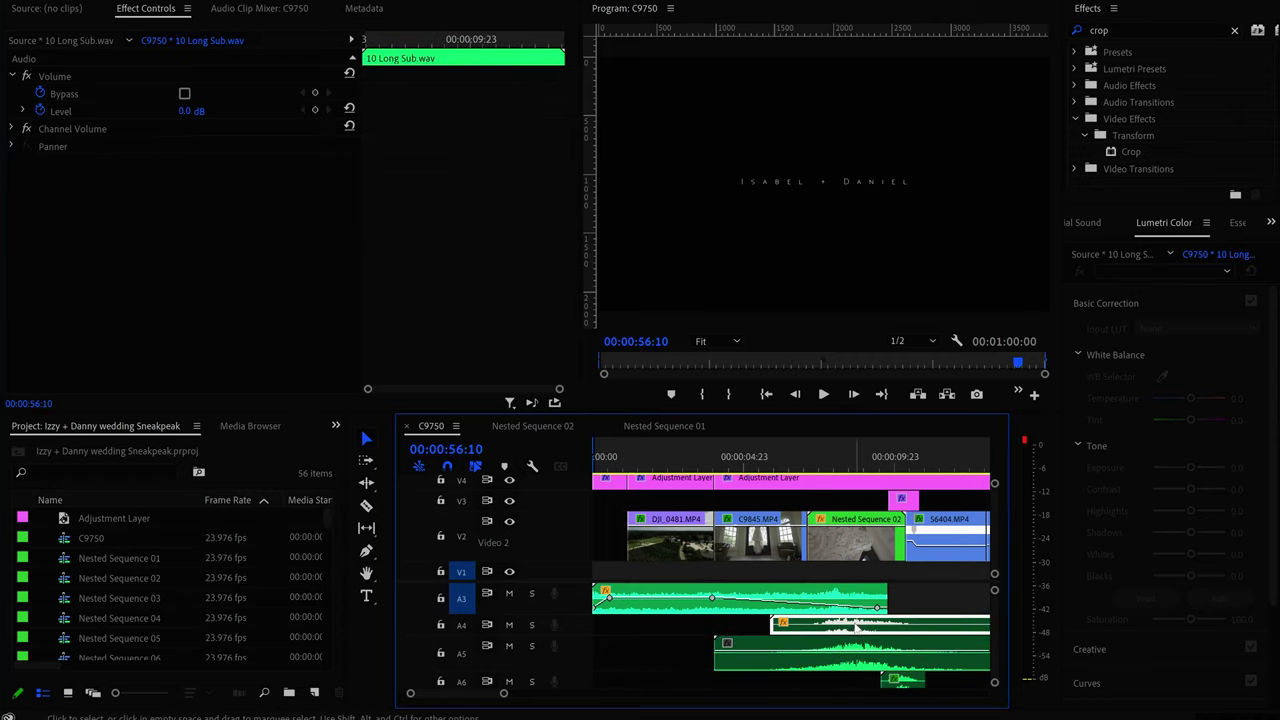
{"action": "left_click", "coordinate": [670, 613]}
{"action": "left_click", "coordinate": [840, 645]}
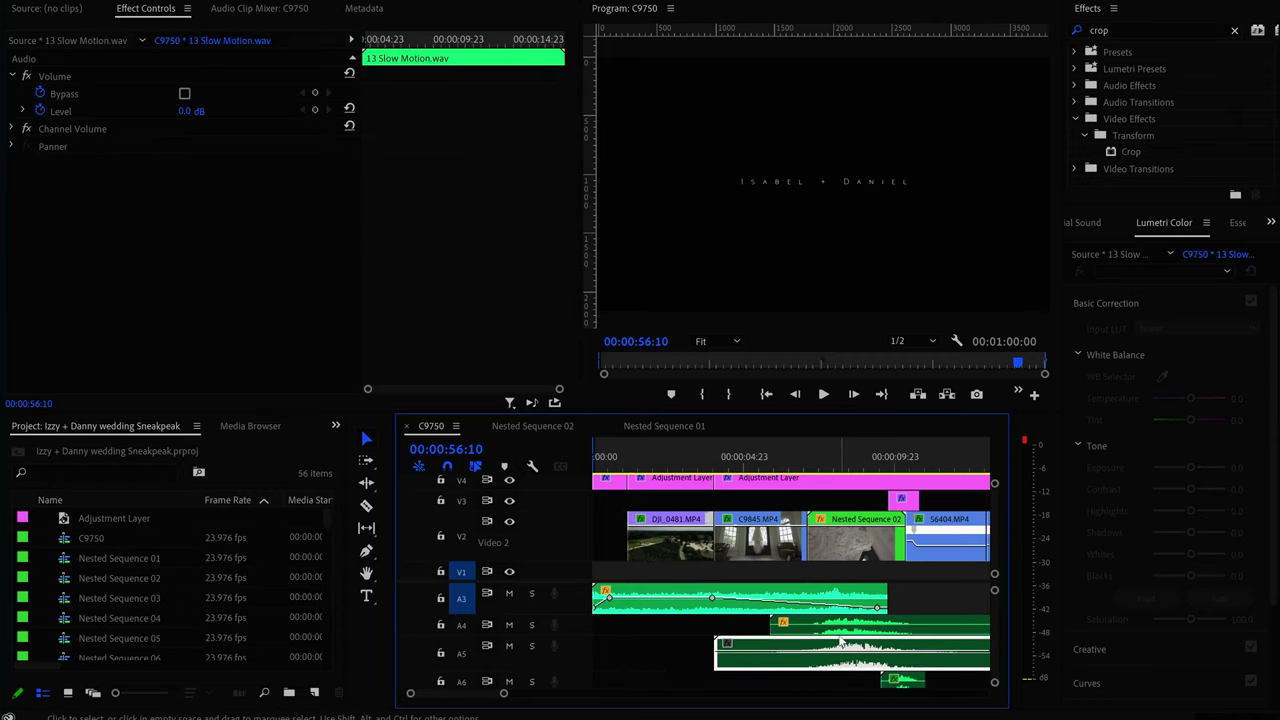
{"action": "left_click", "coordinate": [813, 467]}
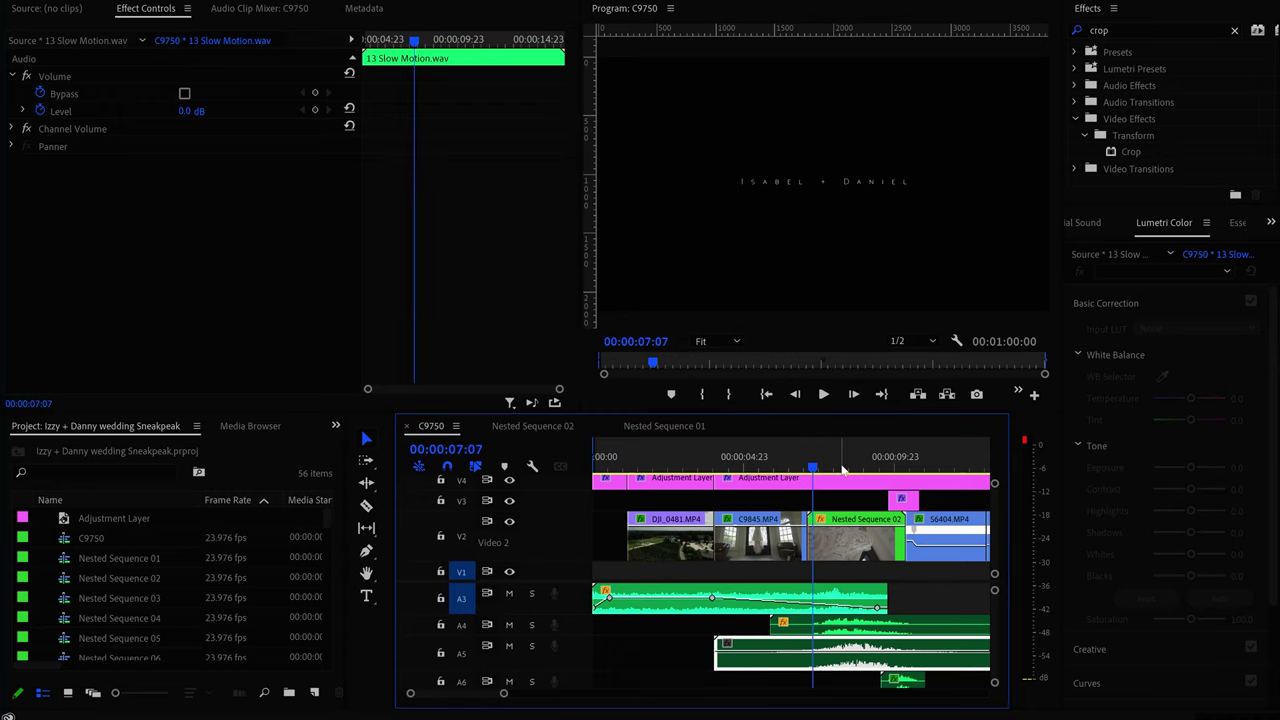
{"action": "left_click", "coordinate": [843, 467]}
Select 17 Simple_Whoosh.wav and scrub its transition to 00:00:10:21, and select 01 Bright Winds.wav beneath the C9929.MP4 shot to show its volume keyframes
{"action": "left_click", "coordinate": [900, 680]}
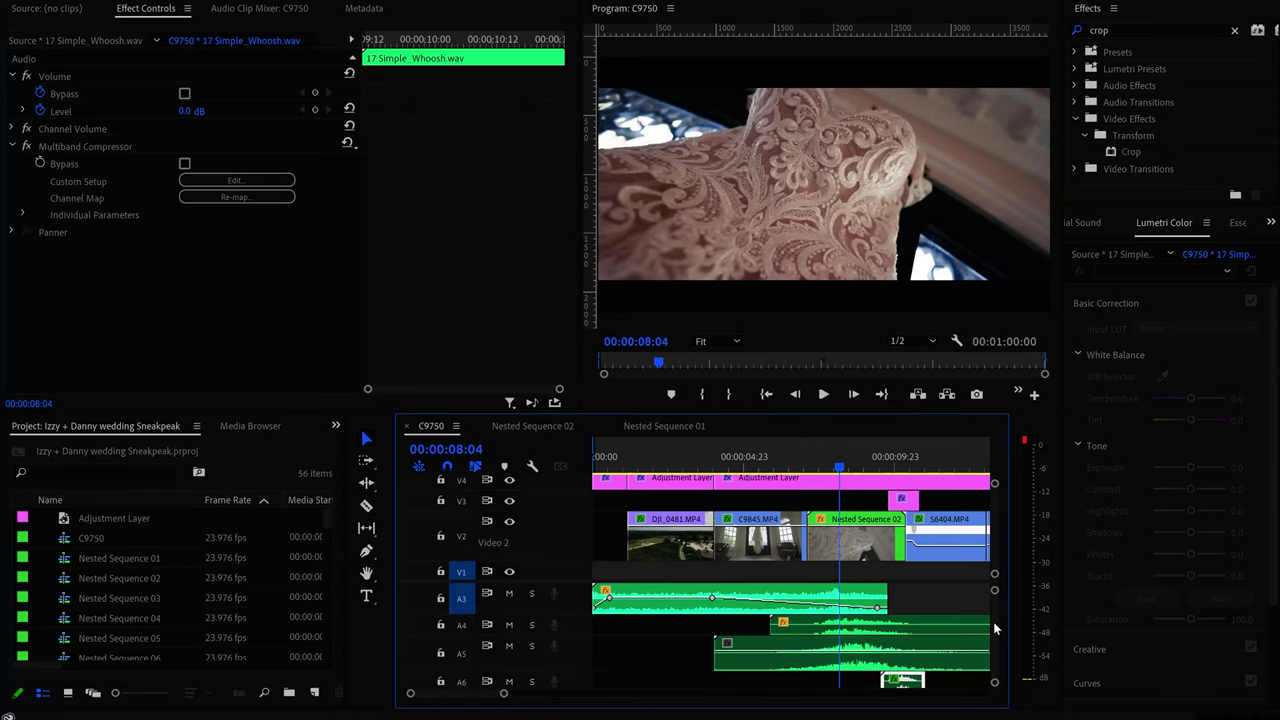
{"action": "scroll", "coordinate": [993, 621], "scroll_direction": "down", "scroll_amount": 1}
{"action": "left_click", "coordinate": [899, 464]}
{"action": "left_click_drag", "start_coordinate": [901, 462], "coordinate": [921, 457]}
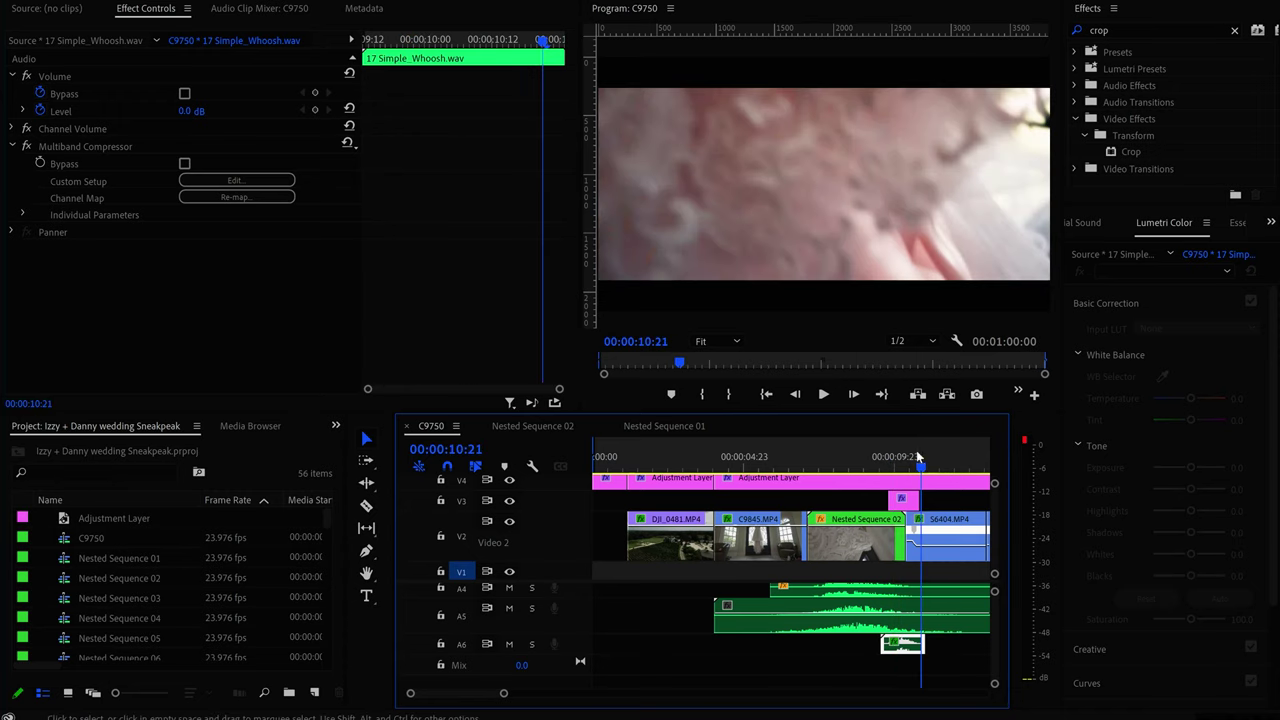
{"action": "scroll", "coordinate": [485, 693], "scroll_direction": "down", "scroll_amount": 5}
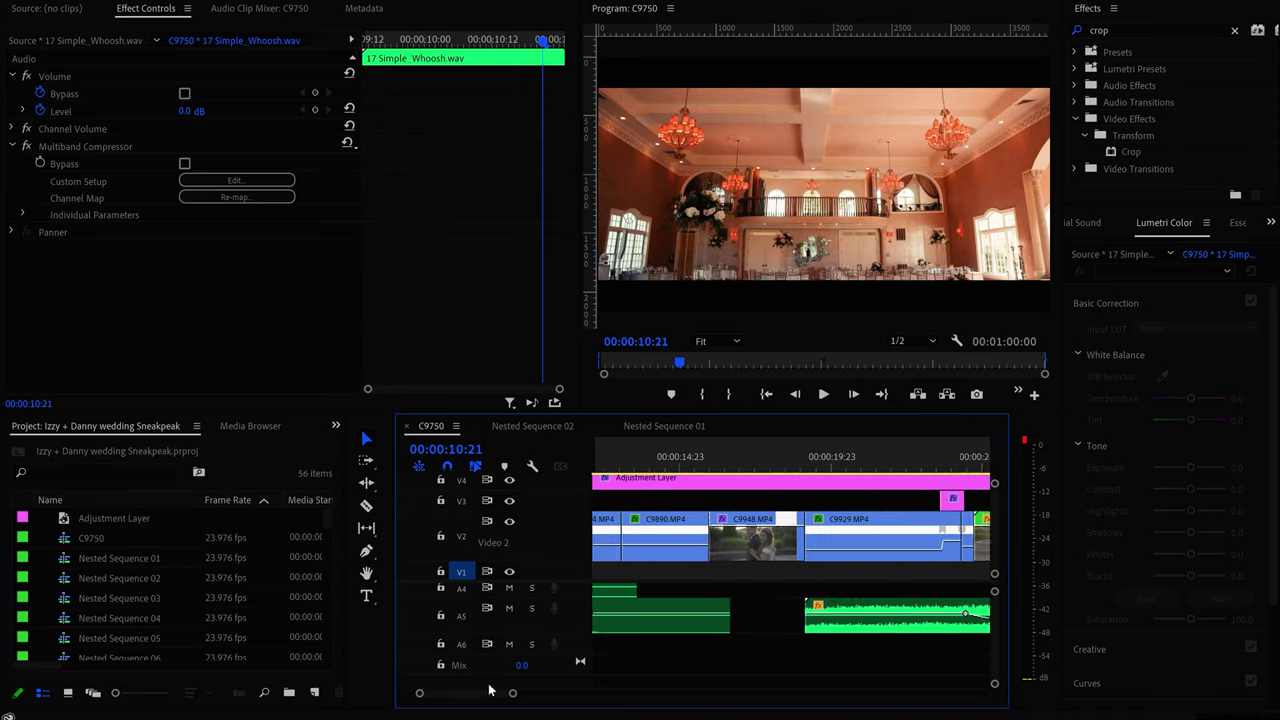
{"action": "left_click", "coordinate": [740, 625]}
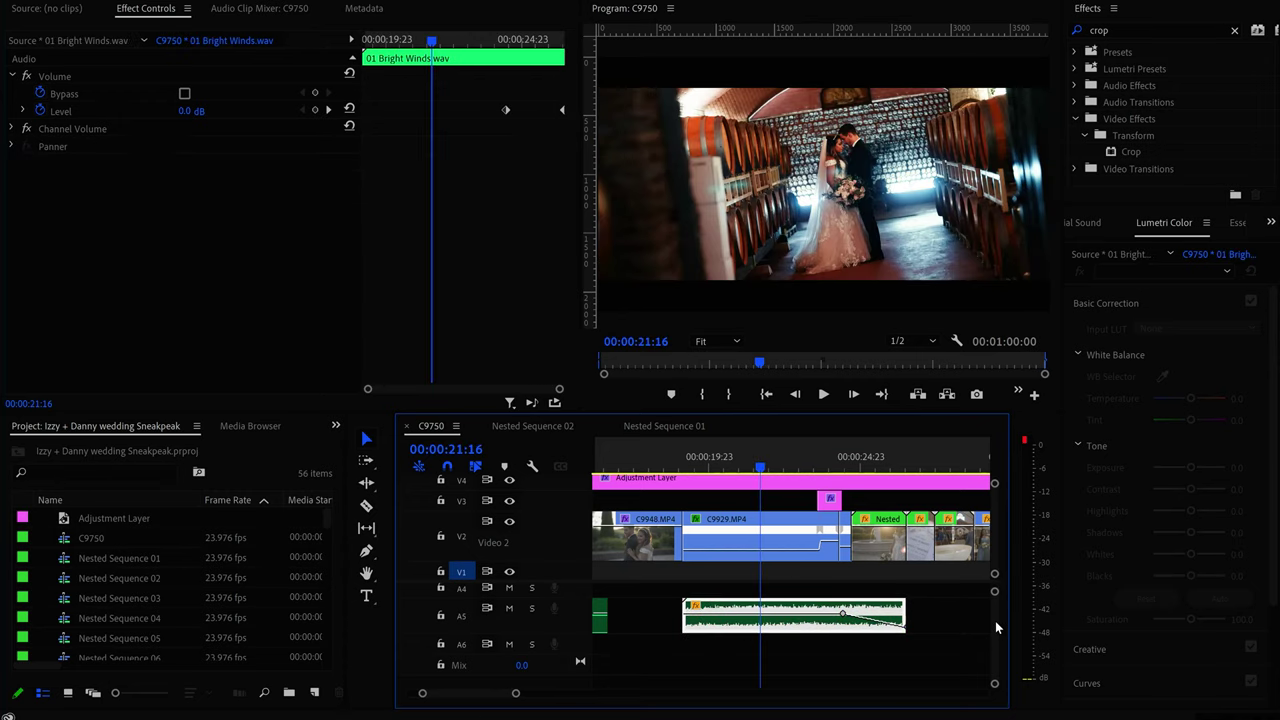
Select the life-force music clip at 00:00:45:06 to show its volume settings, and check the audio layers beneath the shots up to 00:00:50:02
{"action": "scroll", "coordinate": [995, 621], "scroll_direction": "up", "scroll_amount": 3}
{"action": "left_click_drag", "start_coordinate": [492, 695], "coordinate": [508, 695]}
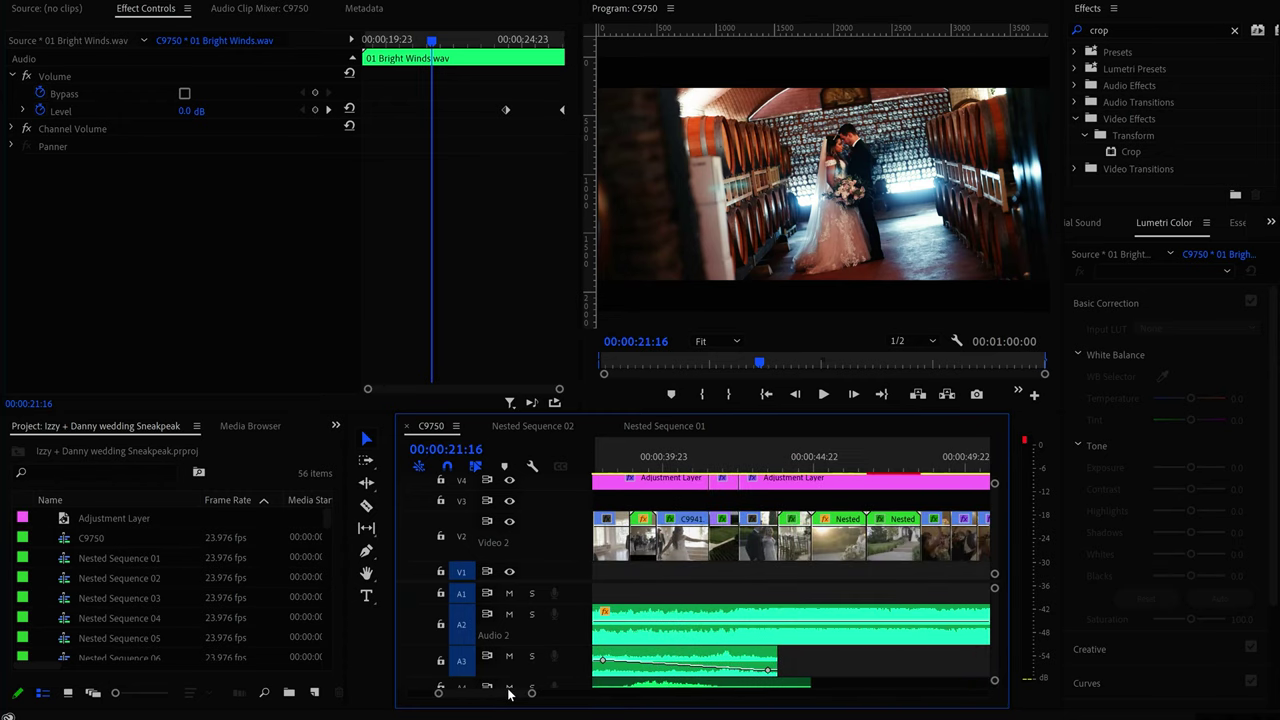
{"action": "scroll", "coordinate": [998, 630], "scroll_direction": "down", "scroll_amount": 2}
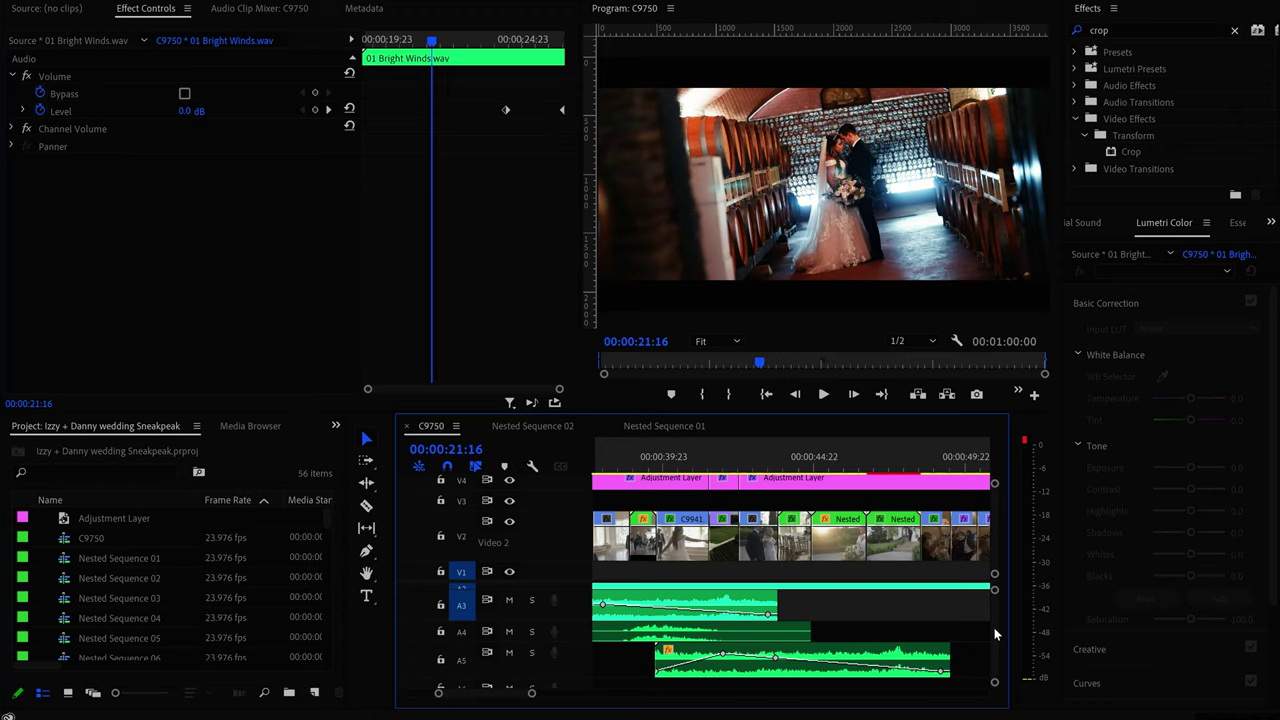
{"action": "left_click", "coordinate": [822, 586]}
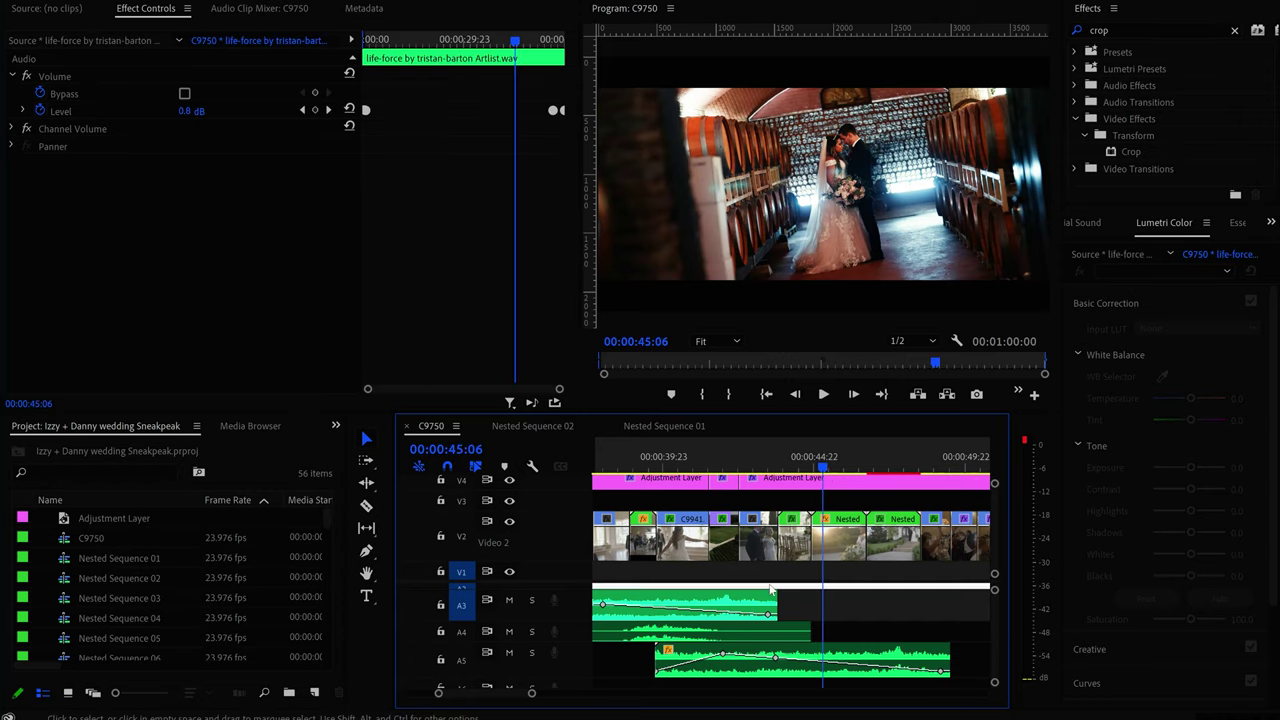
{"action": "scroll", "coordinate": [513, 703], "scroll_direction": "down", "scroll_amount": 3}
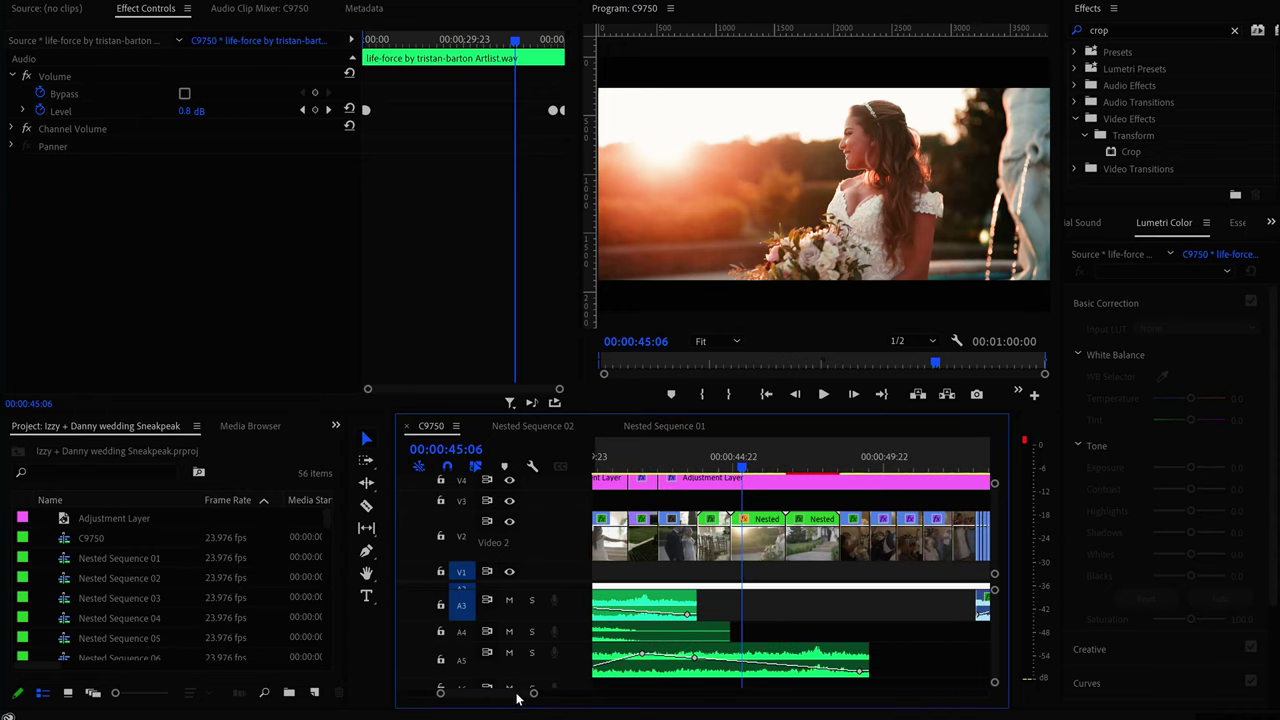
{"action": "left_click", "coordinate": [857, 468]}
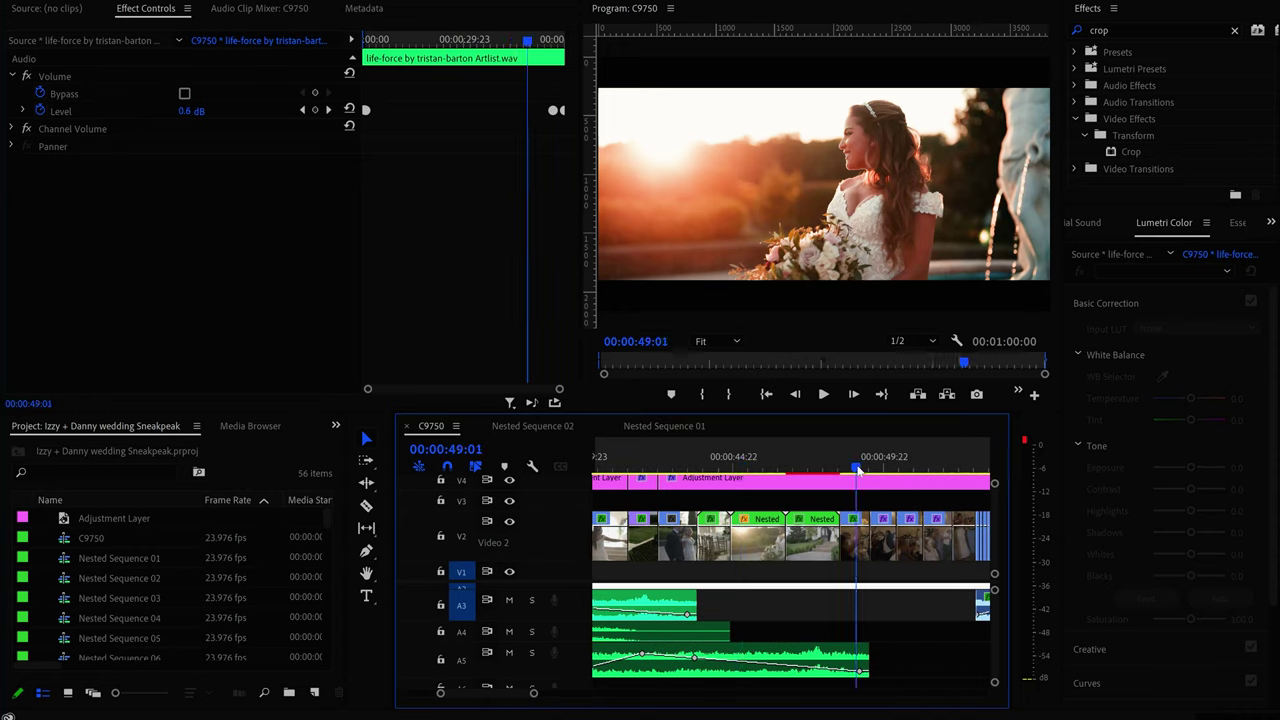
{"action": "scroll", "coordinate": [510, 697], "scroll_direction": "down", "scroll_amount": 3}
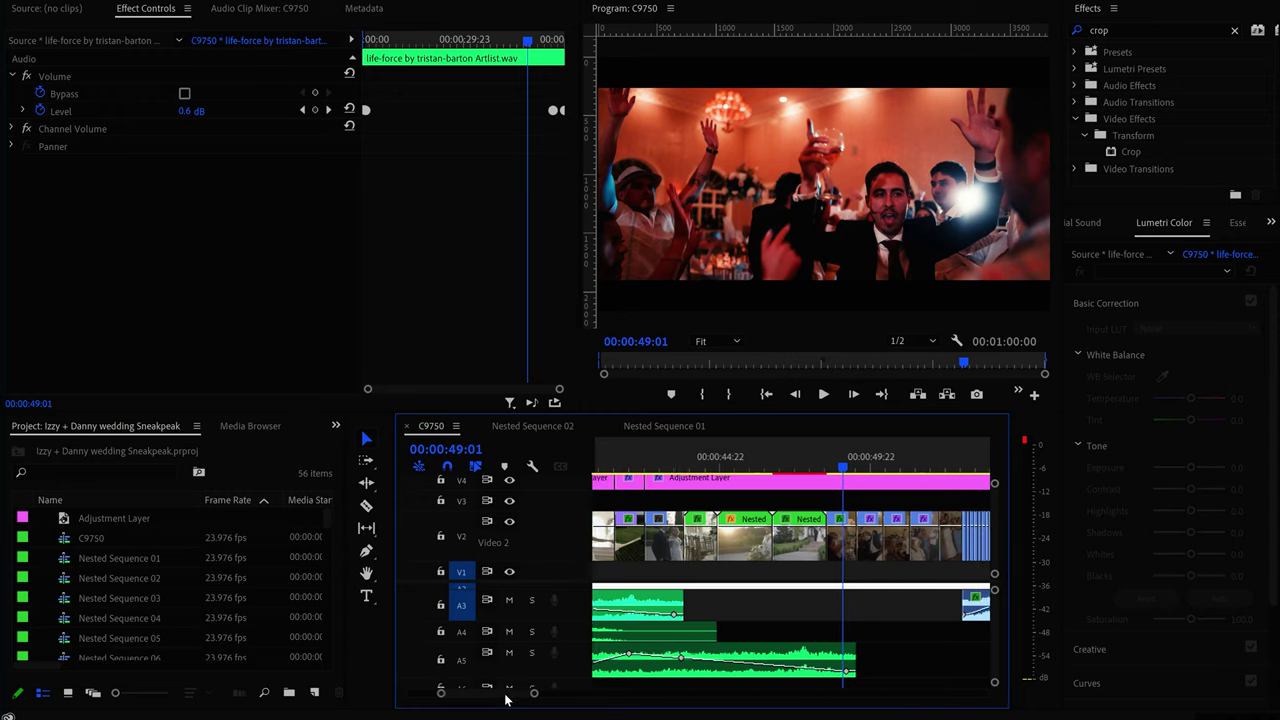
{"action": "scroll", "coordinate": [508, 695], "scroll_direction": "down", "scroll_amount": 2}
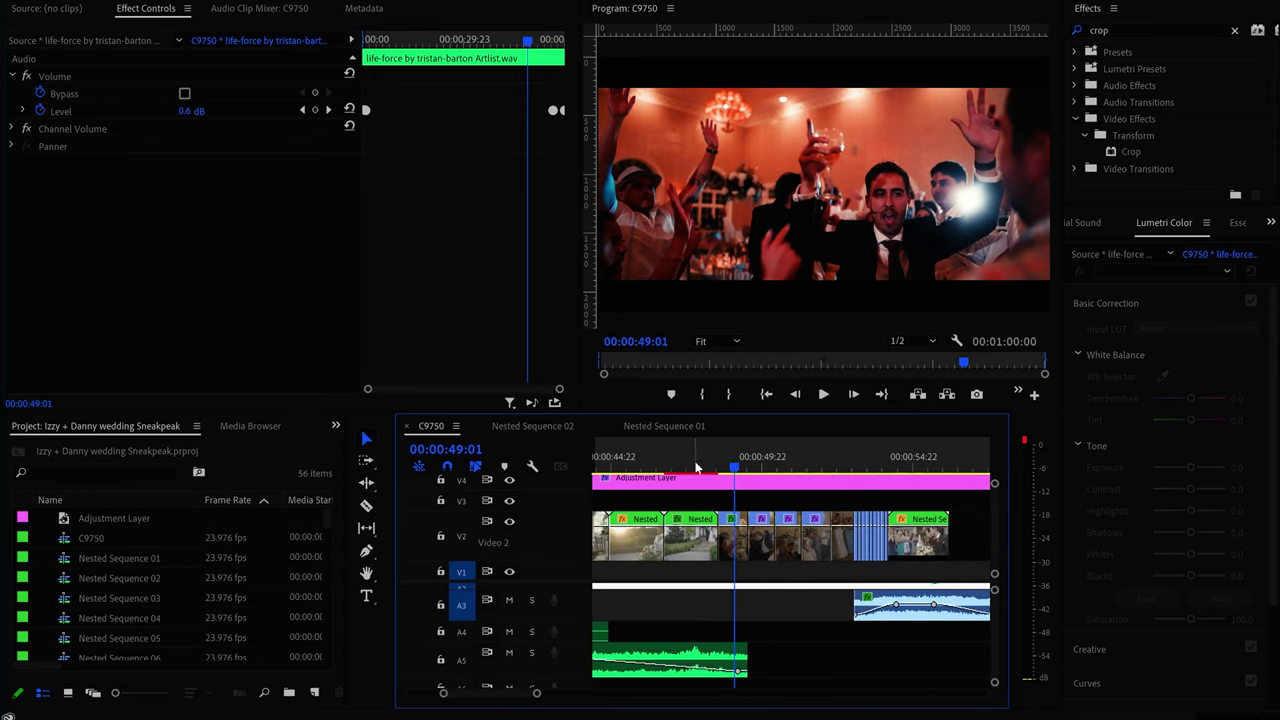
{"action": "left_click", "coordinate": [767, 460]}
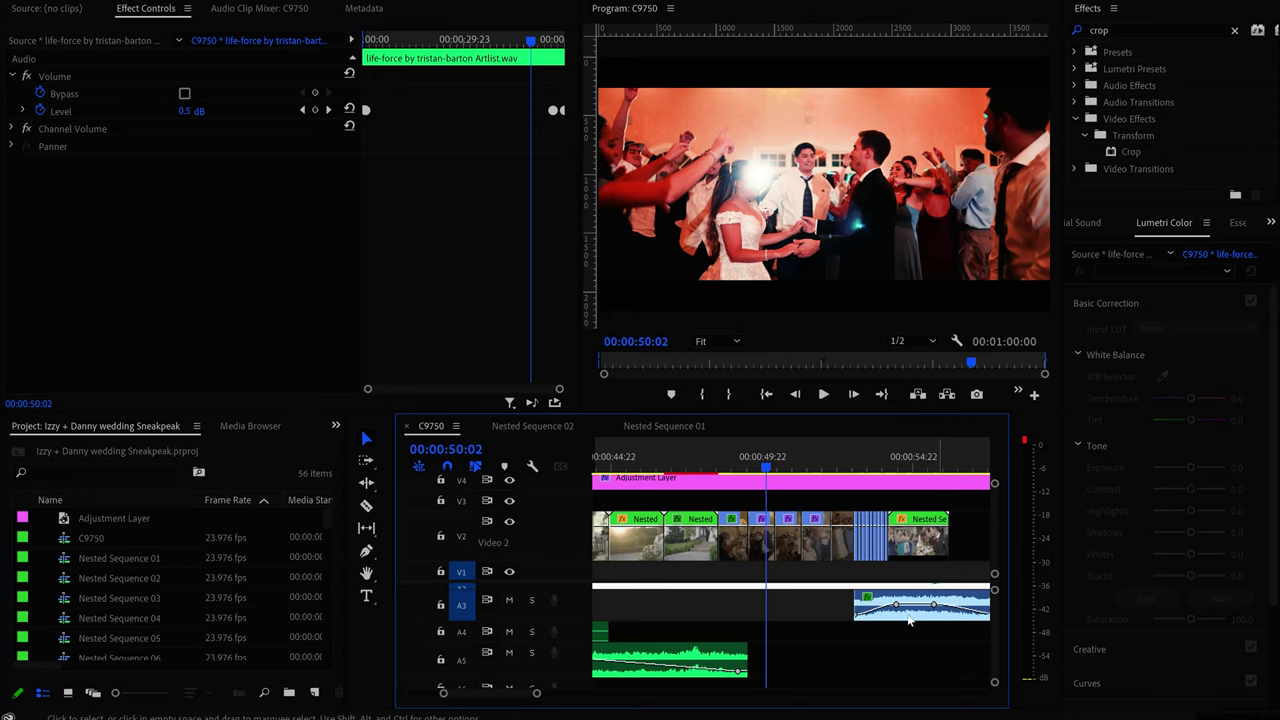
Examine the cut between the sunset bride shot and the chapel steps shot, moving the playhead between 00:00:45:17 and 00:00:47:08
{"action": "scroll", "coordinate": [493, 697], "scroll_direction": "up", "scroll_amount": 2}
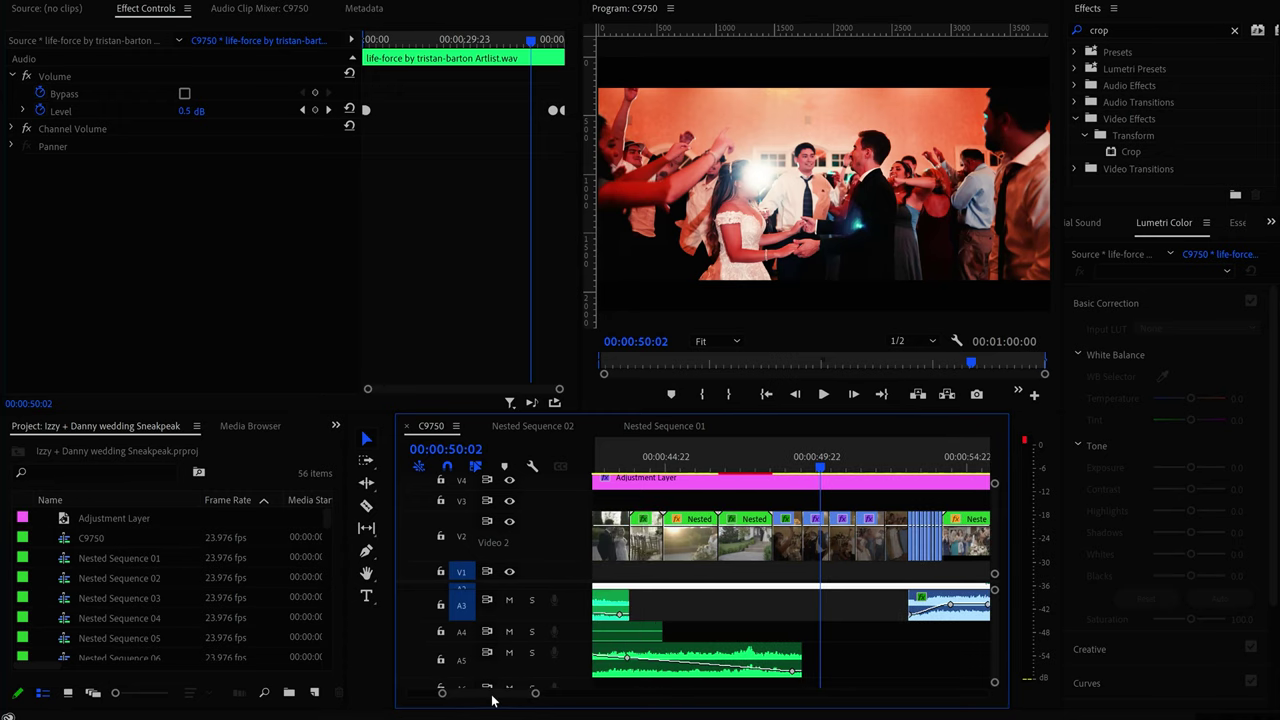
{"action": "left_click", "coordinate": [707, 466]}
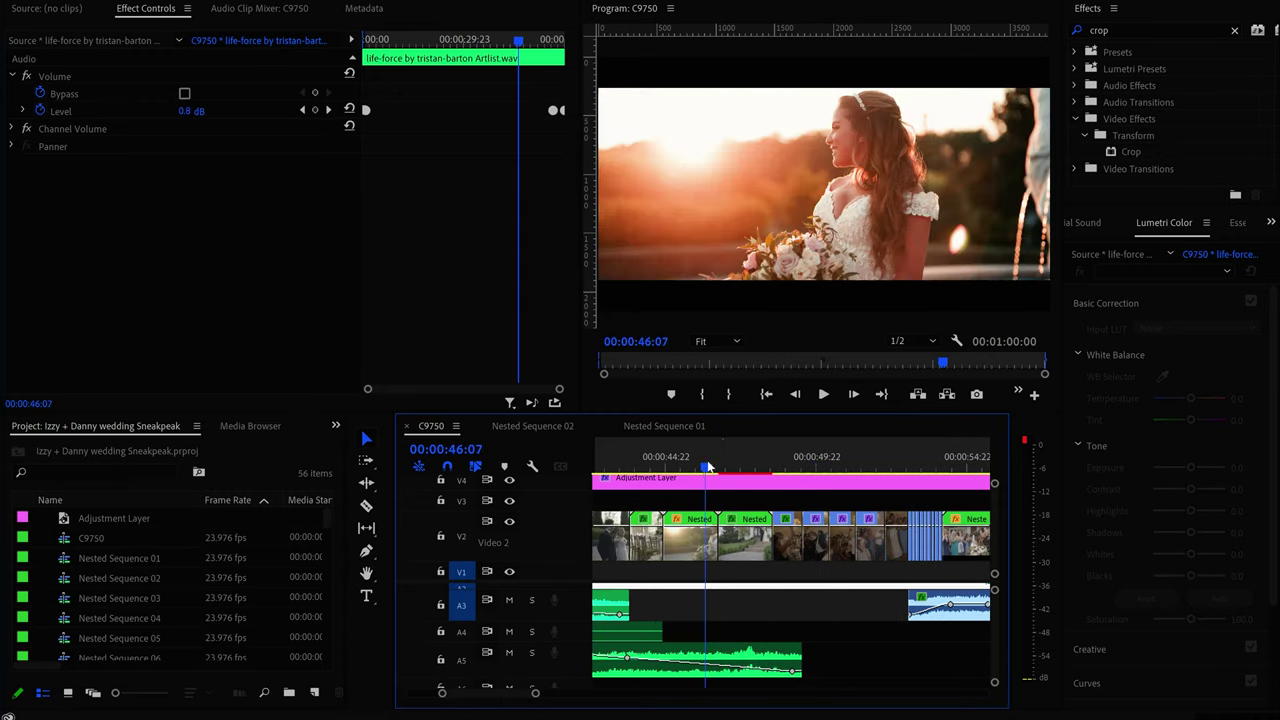
{"action": "key", "text": "shift+Right"}
{"action": "key", "text": "shift+Right"}
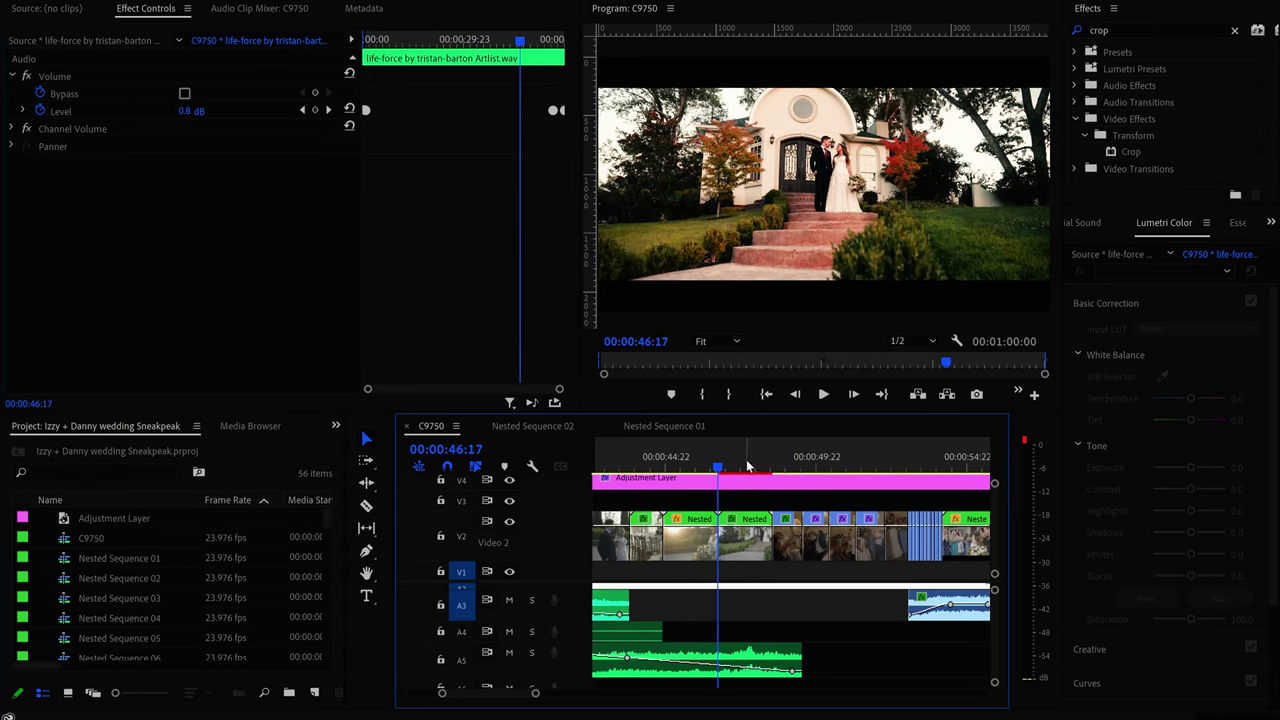
{"action": "left_click", "coordinate": [655, 466]}
{"action": "left_click", "coordinate": [694, 466]}
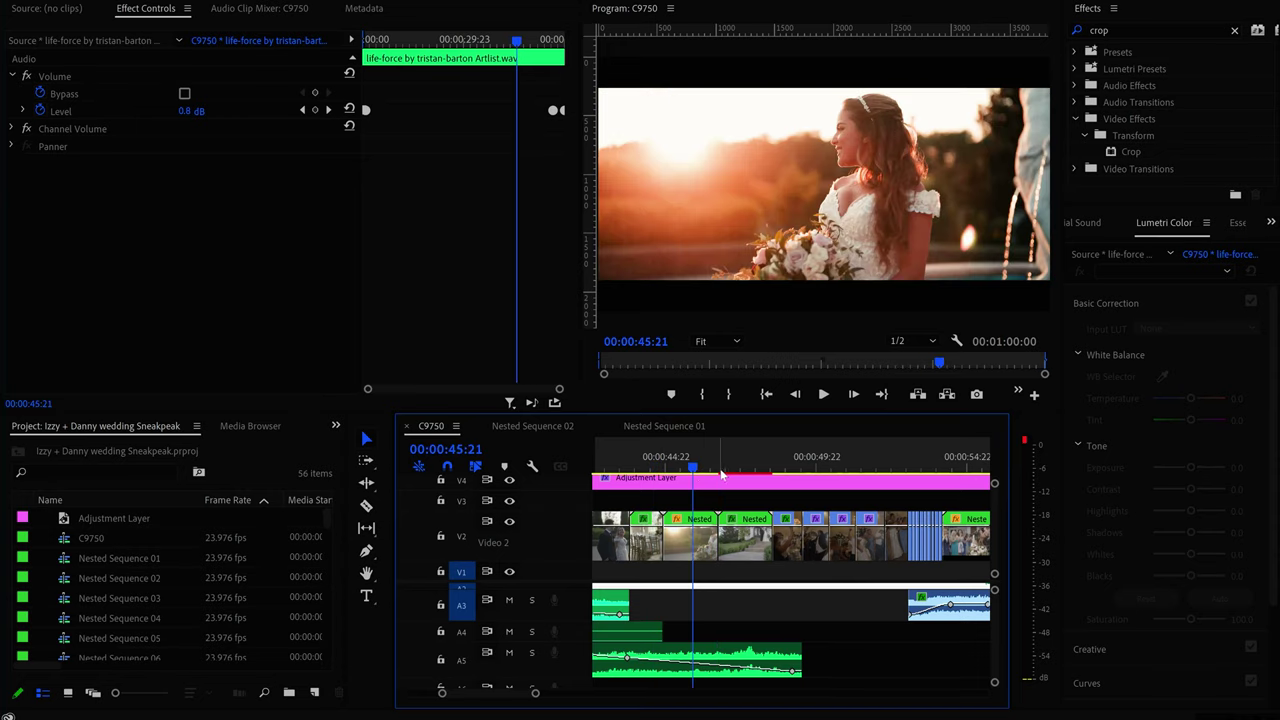
{"action": "left_click", "coordinate": [737, 466]}
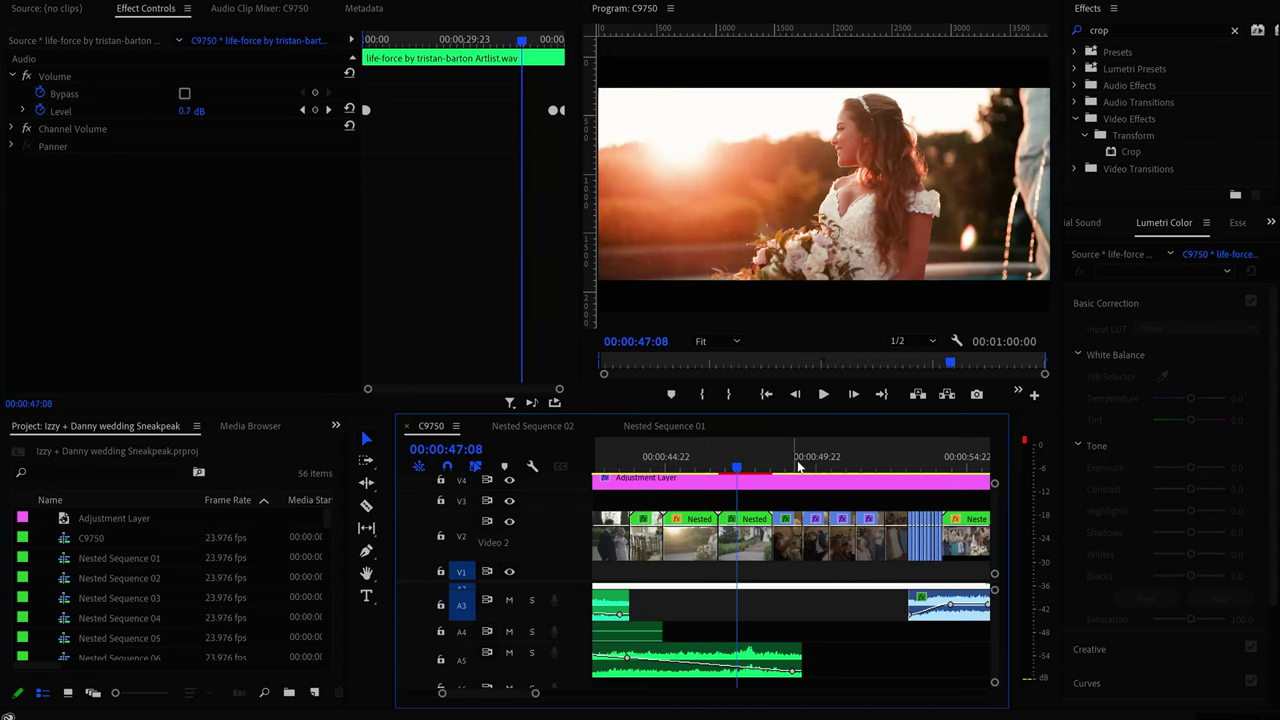
{"action": "left_click_drag", "start_coordinate": [740, 467], "coordinate": [691, 474]}
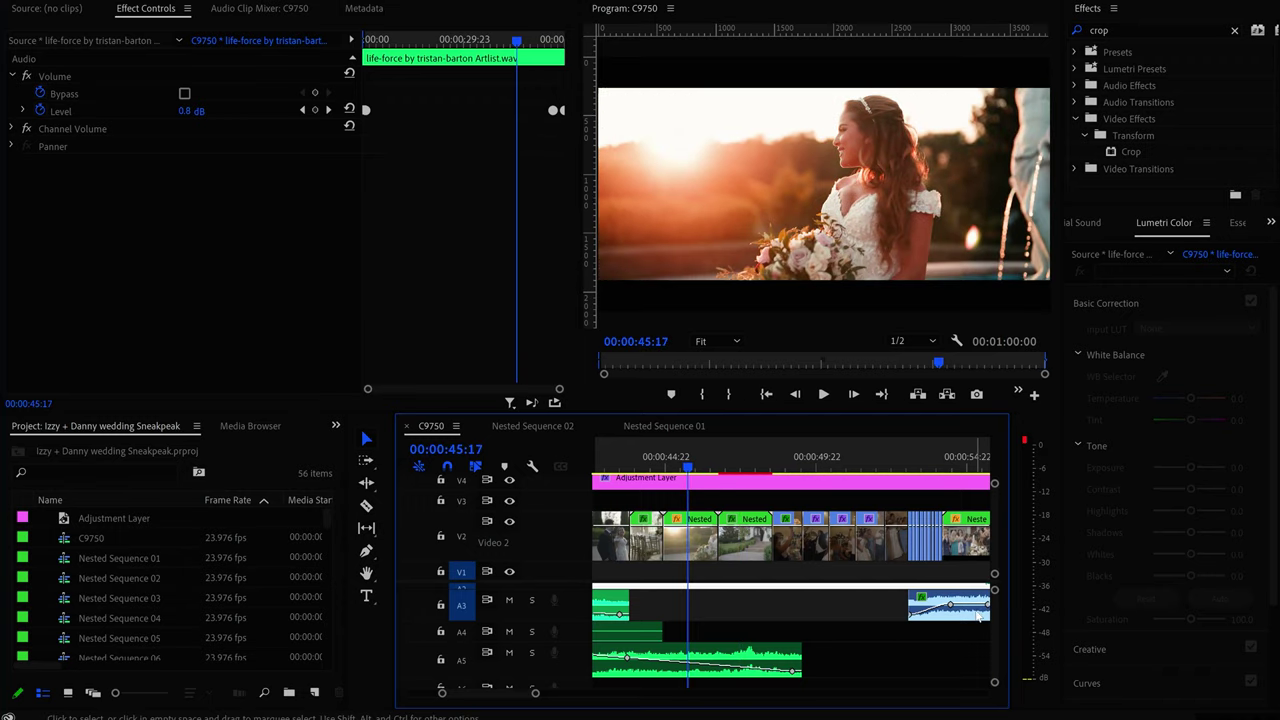
Compare the music waveform with the dancing shots up to 00:00:51:15, and return to the reception table shot at 00:00:44:02
{"action": "scroll", "coordinate": [997, 616], "scroll_direction": "up", "scroll_amount": 1}
{"action": "scroll", "coordinate": [997, 613], "scroll_direction": "up", "scroll_amount": 1}
{"action": "left_click_drag", "start_coordinate": [690, 466], "coordinate": [866, 470]}
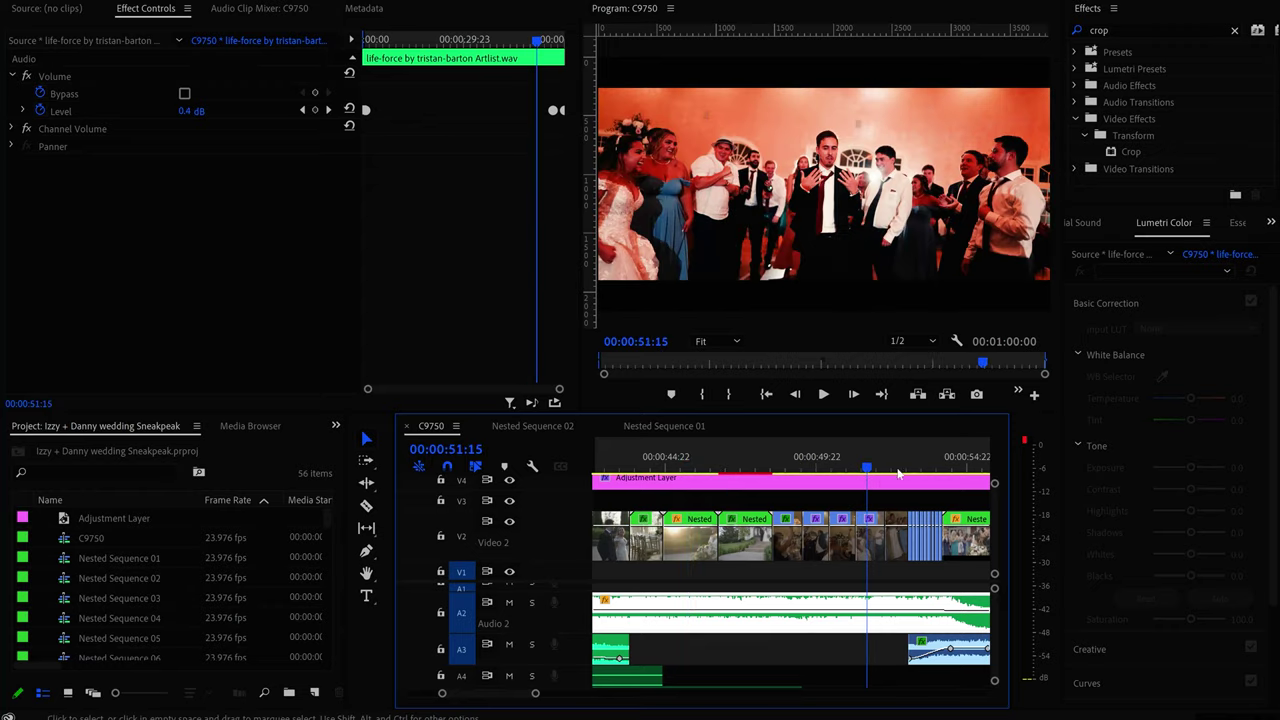
{"action": "scroll", "coordinate": [508, 691], "scroll_direction": "up", "scroll_amount": 1}
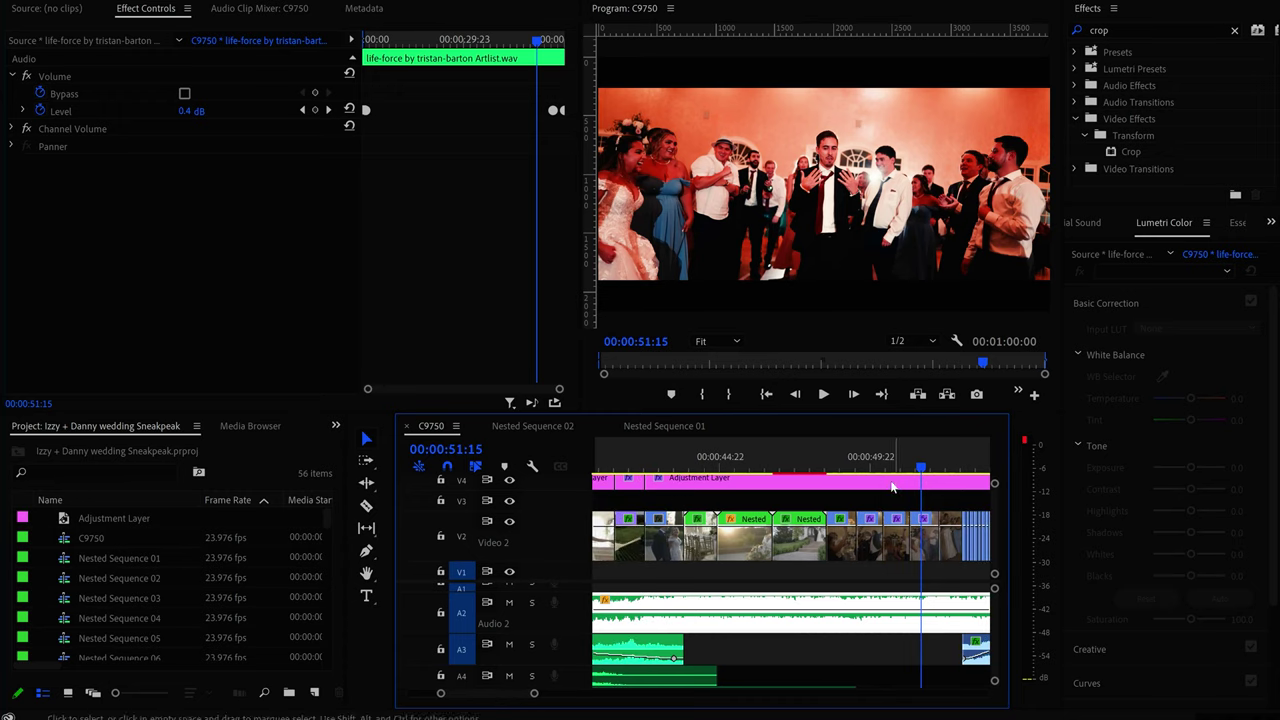
{"action": "left_click_drag", "start_coordinate": [709, 456], "coordinate": [692, 467]}
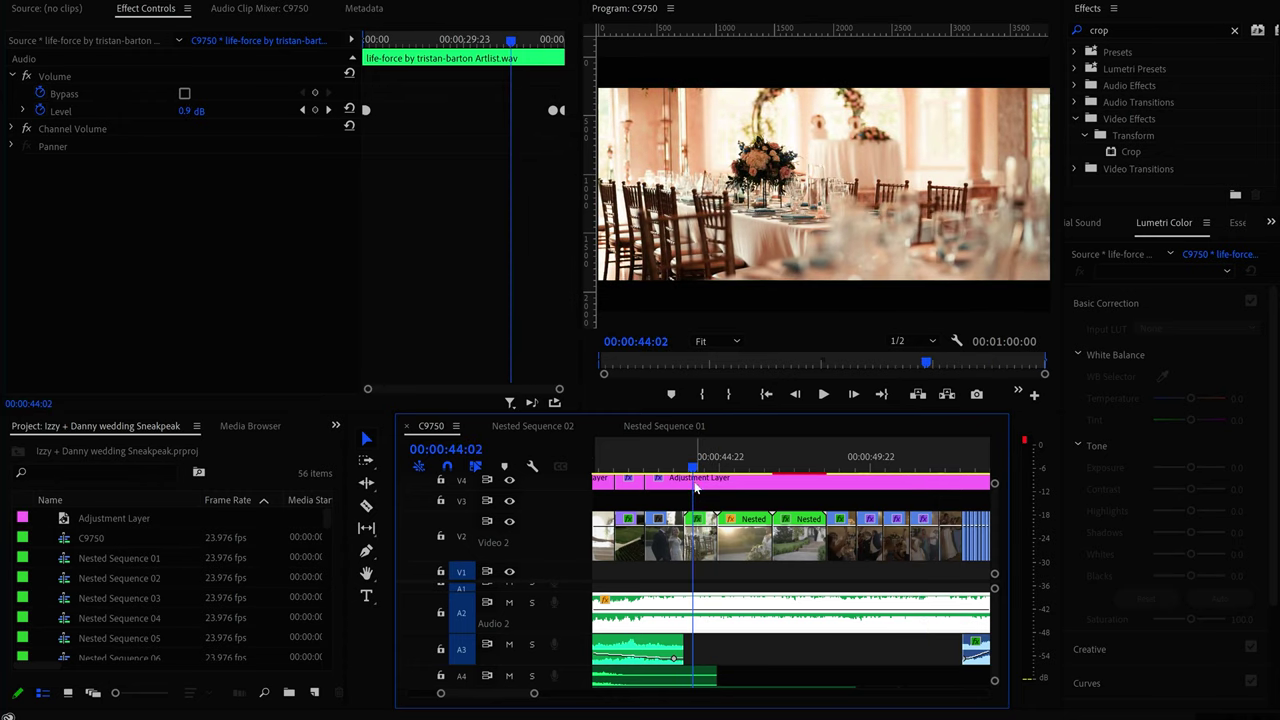
Select Nested Sequence 08 and view it at 00:00:44:09, and bring the audio tracks at the start of the timeline into view
{"action": "left_click", "coordinate": [705, 537]}
{"action": "left_click_drag", "start_coordinate": [700, 462], "coordinate": [705, 465]}
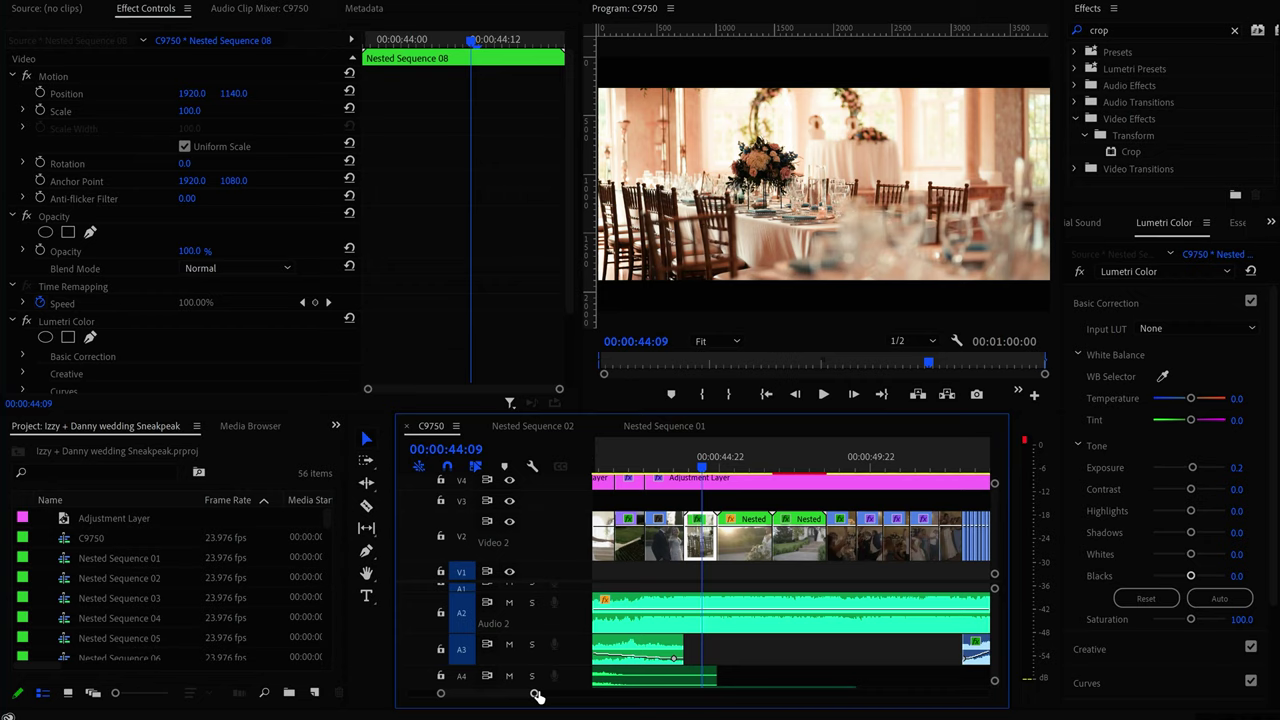
{"action": "left_click_drag", "start_coordinate": [502, 701], "coordinate": [463, 704]}
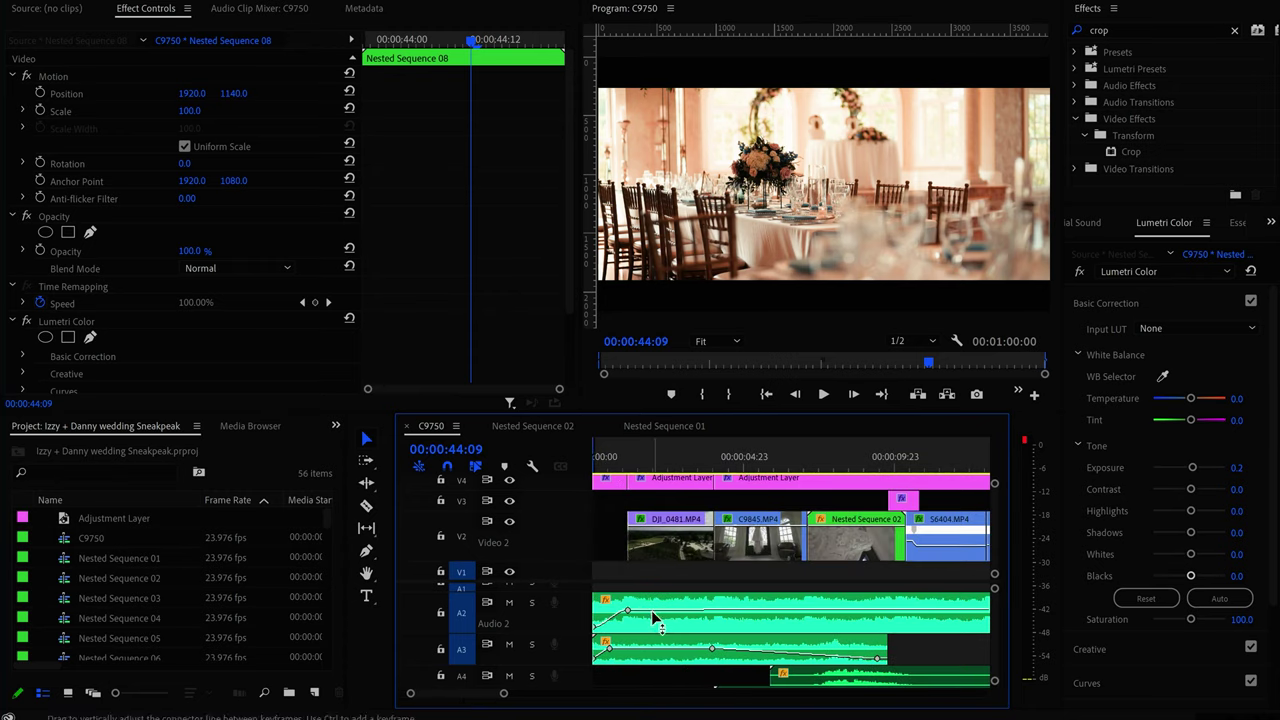